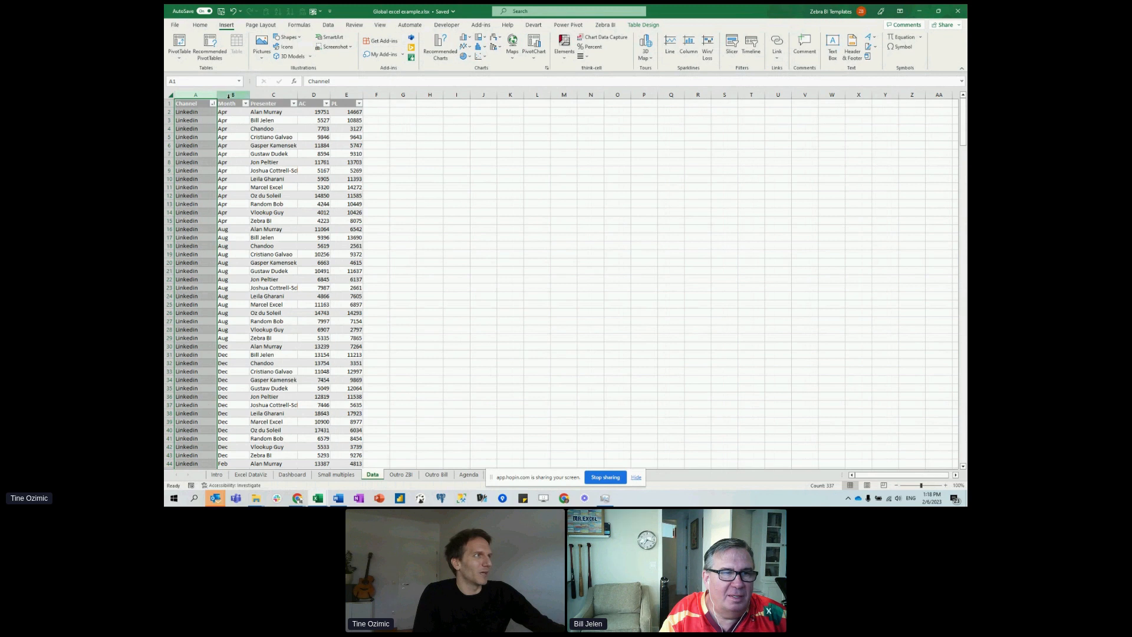
Review the Presenter, AC and PL columns of the source table on the Data sheet.
{"action": "left_click", "coordinate": [276, 96]}
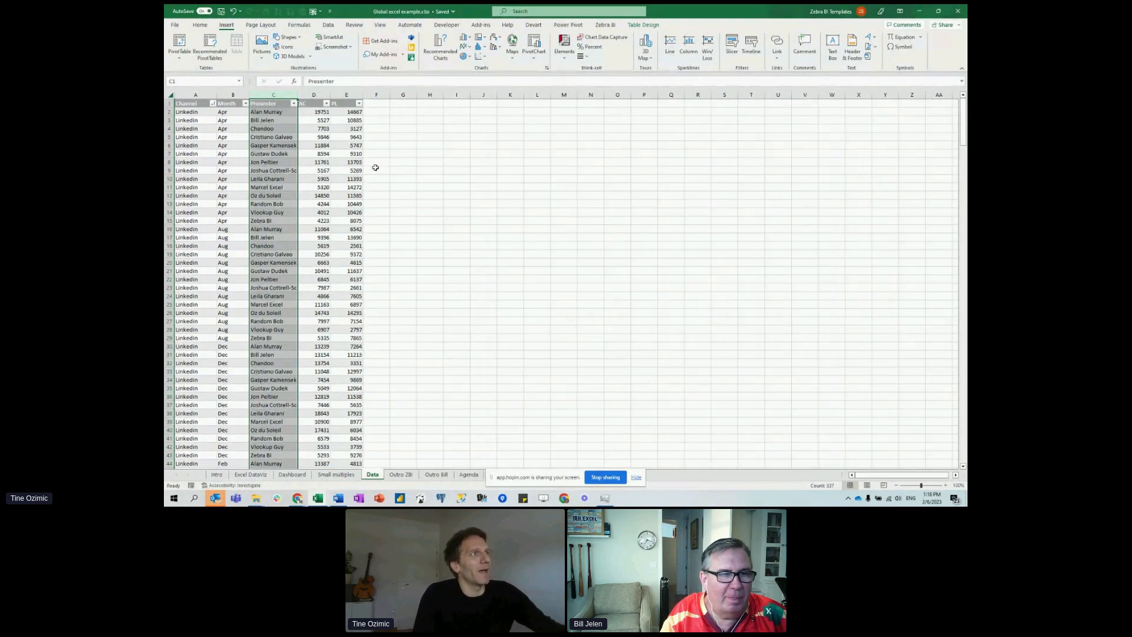
{"action": "left_click", "coordinate": [316, 104]}
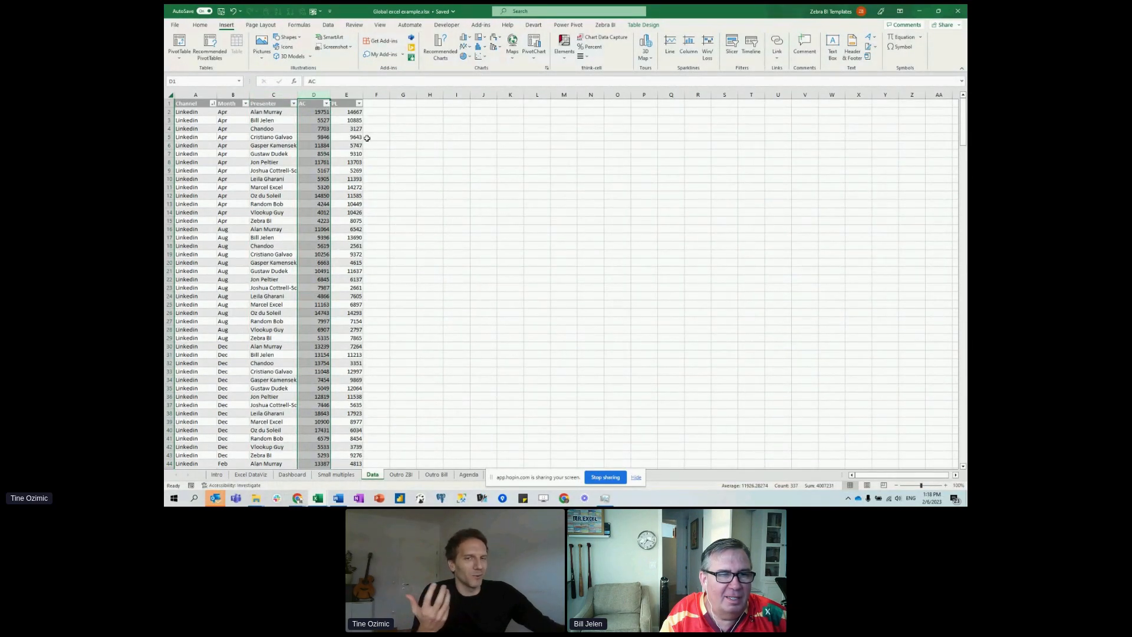
{"action": "left_click", "coordinate": [348, 102]}
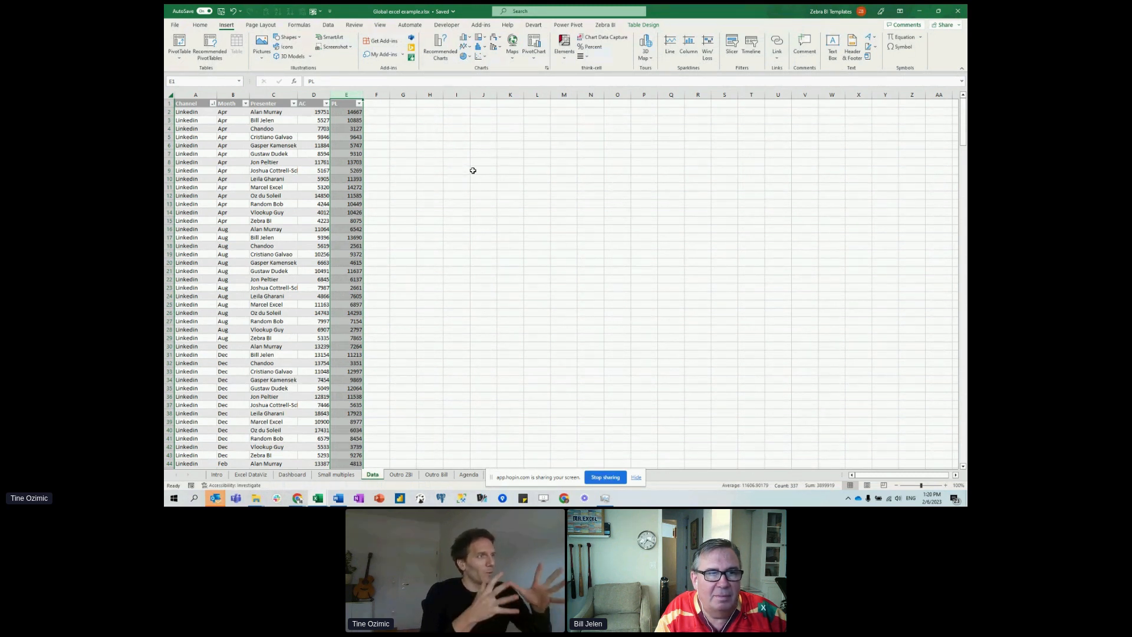
{"action": "left_click", "coordinate": [452, 169]}
Create a PivotTable from the source data table, placed on the existing Dashboard sheet at cell P9.
{"action": "left_click", "coordinate": [316, 195]}
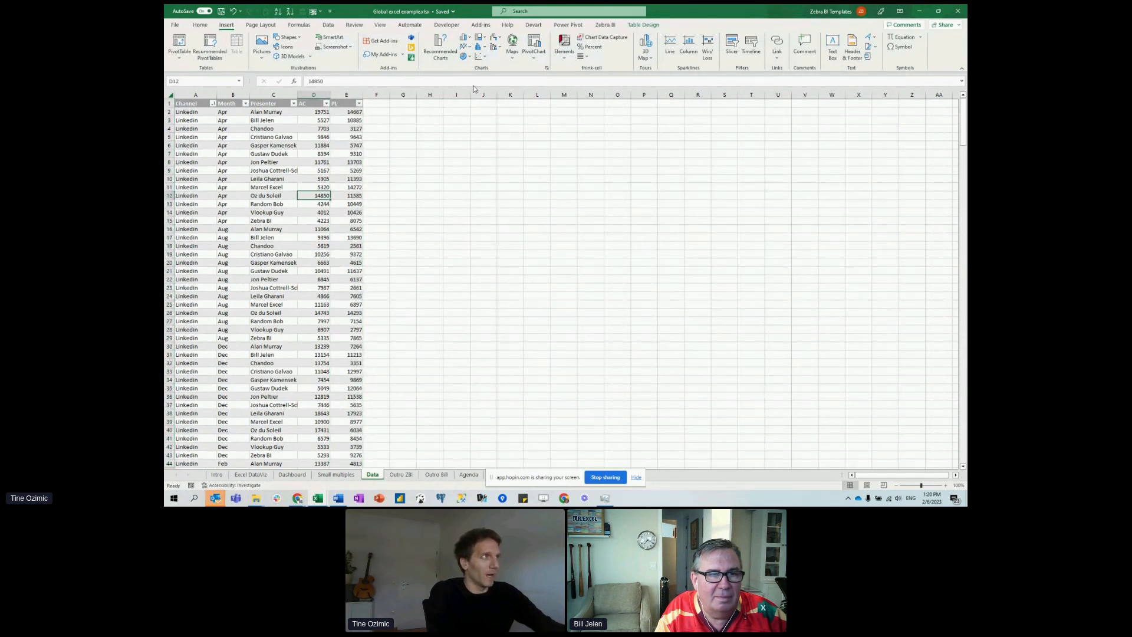
{"action": "left_click", "coordinate": [179, 53]}
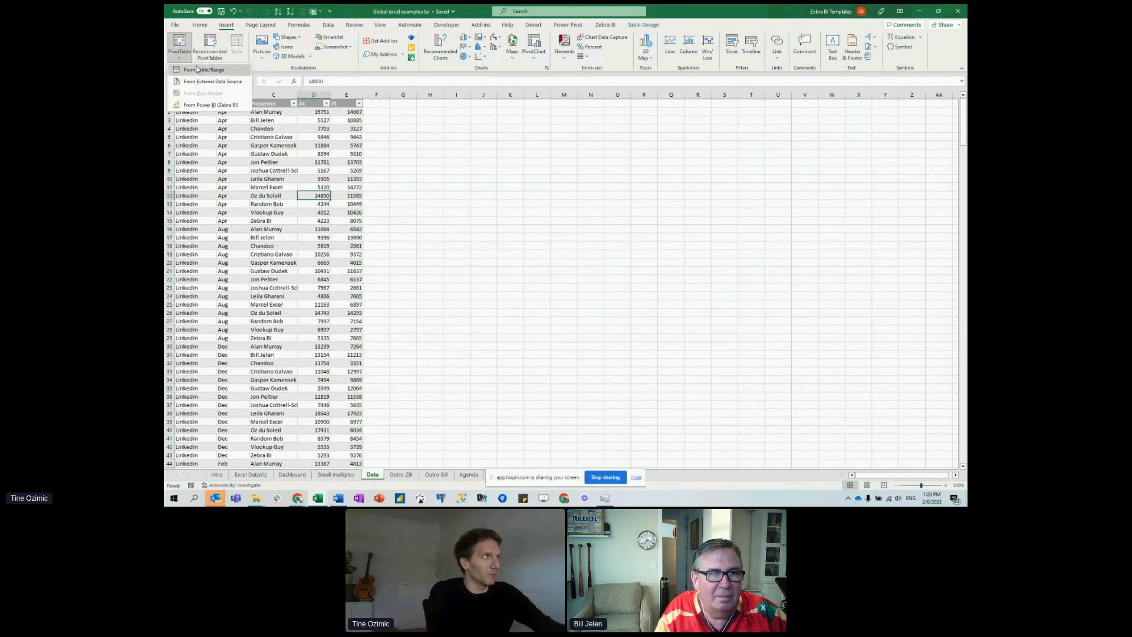
{"action": "left_click", "coordinate": [198, 70]}
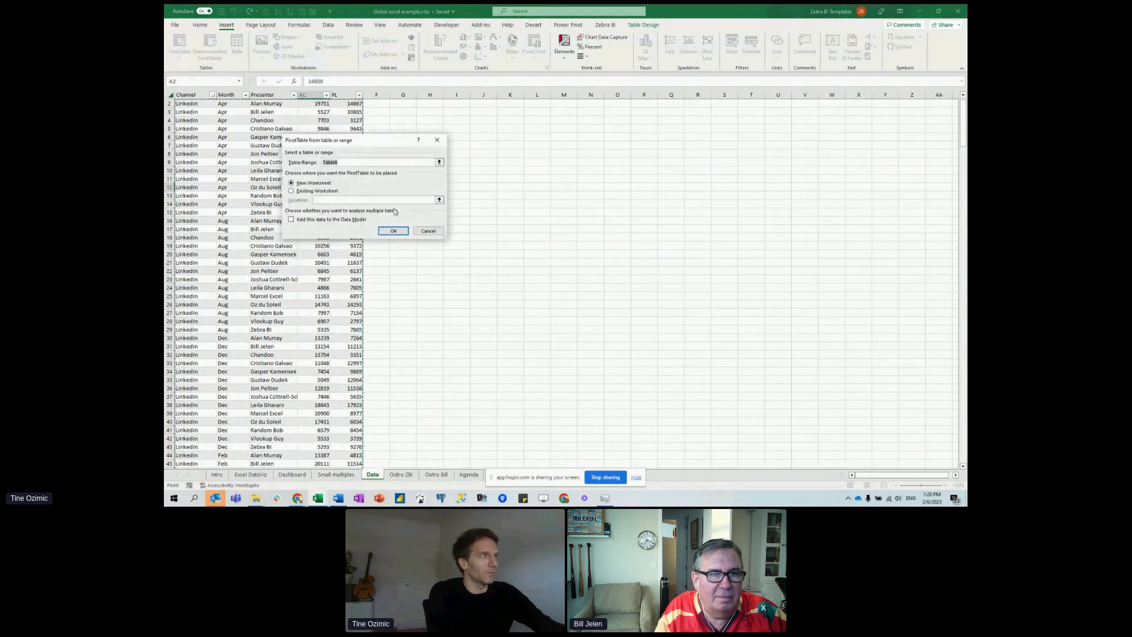
{"action": "left_click", "coordinate": [301, 191]}
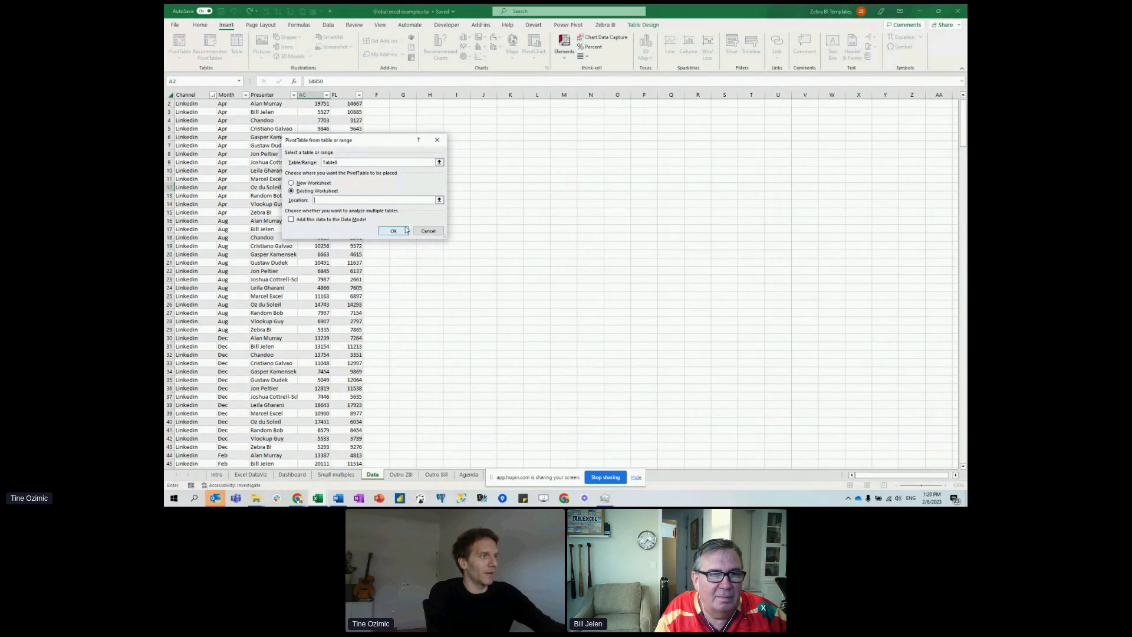
{"action": "left_click", "coordinate": [295, 475]}
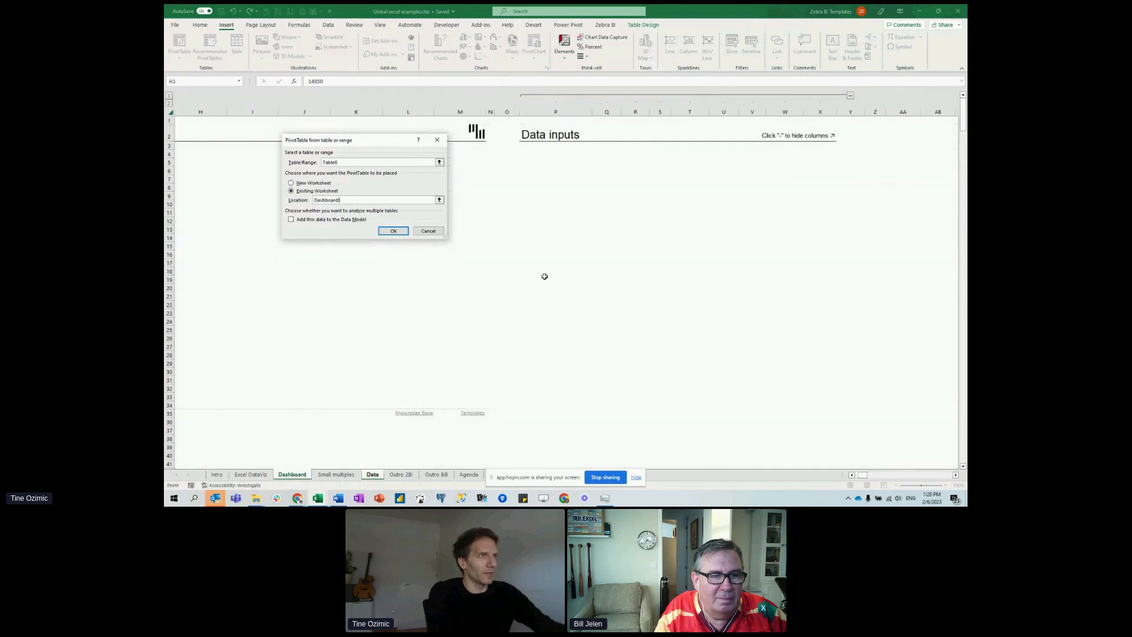
{"action": "left_click", "coordinate": [553, 196]}
{"action": "left_click", "coordinate": [384, 234]}
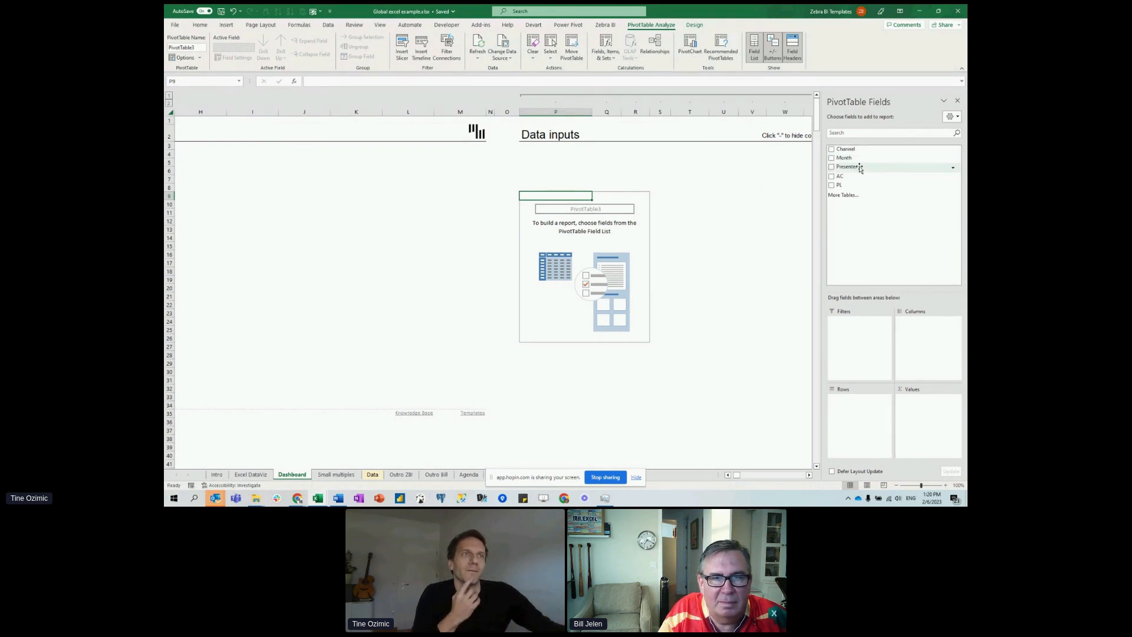
Build the PivotTable with Presenter as rows and the sums of AC and PL as values.
{"action": "left_click_drag", "start_coordinate": [855, 167], "coordinate": [858, 399]}
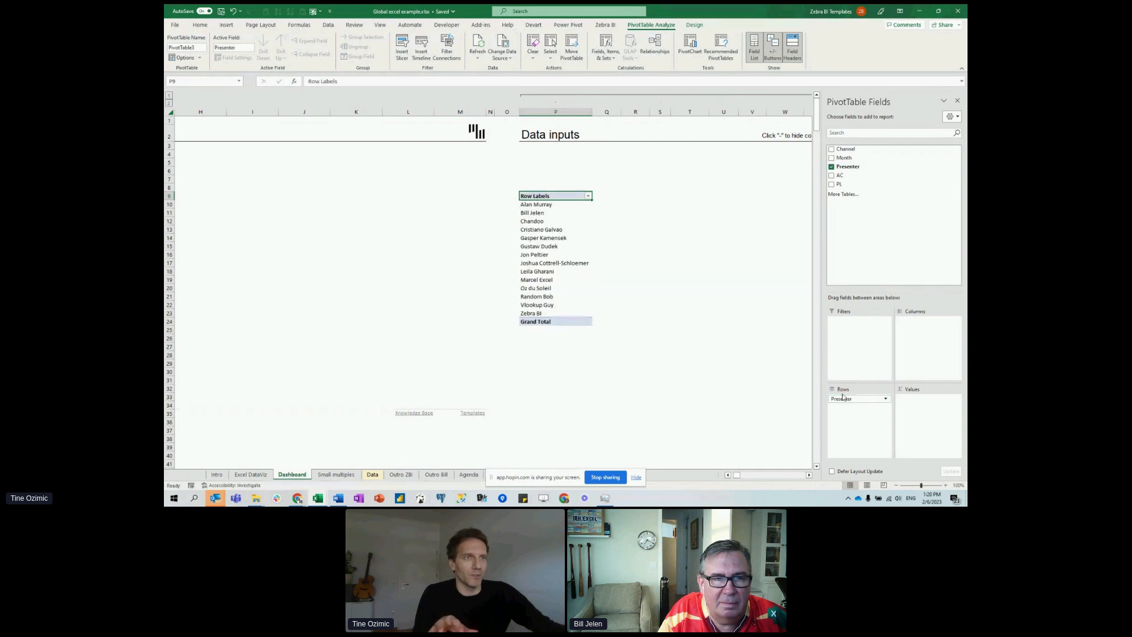
{"action": "left_click_drag", "start_coordinate": [843, 176], "coordinate": [933, 424]}
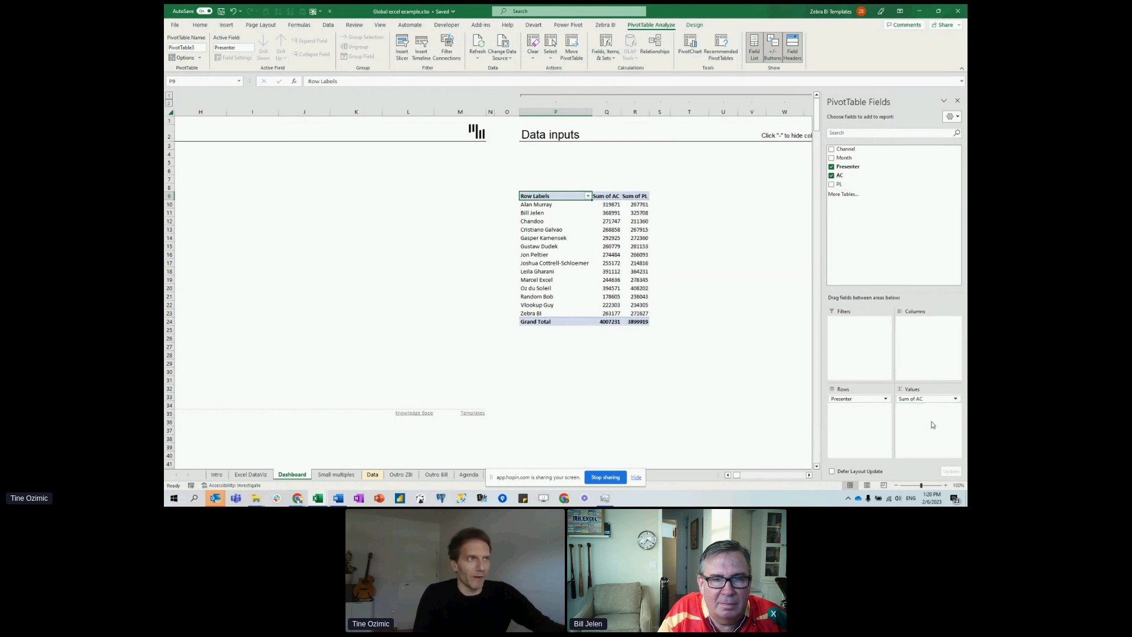
{"action": "left_click", "coordinate": [661, 272]}
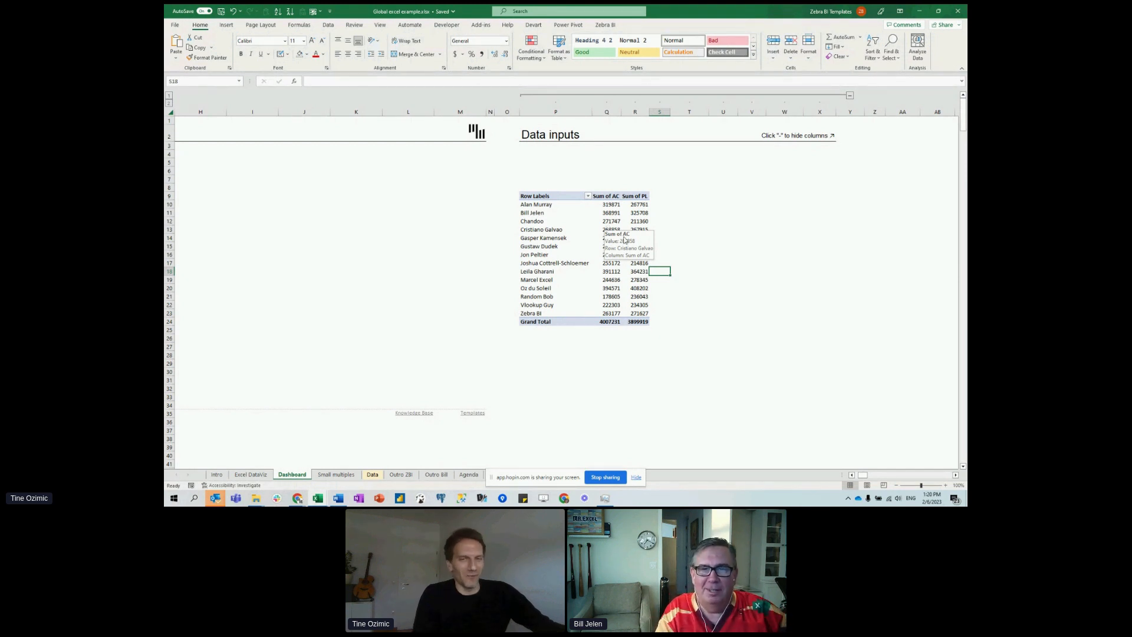
Enter the formula =RANDBETWEEN(500,1500) in cell G2 of the Data sheet.
{"action": "left_click", "coordinate": [372, 474]}
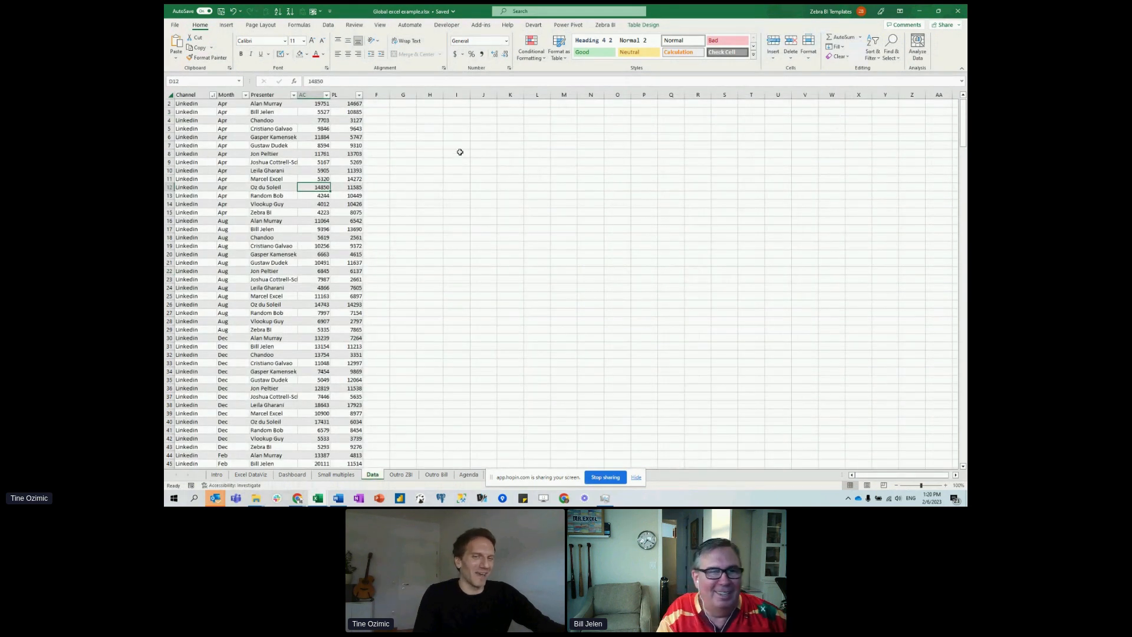
{"action": "left_click_drag", "start_coordinate": [437, 143], "coordinate": [455, 137]}
{"action": "scroll", "coordinate": [448, 146], "scroll_direction": "up", "scroll_amount": 1}
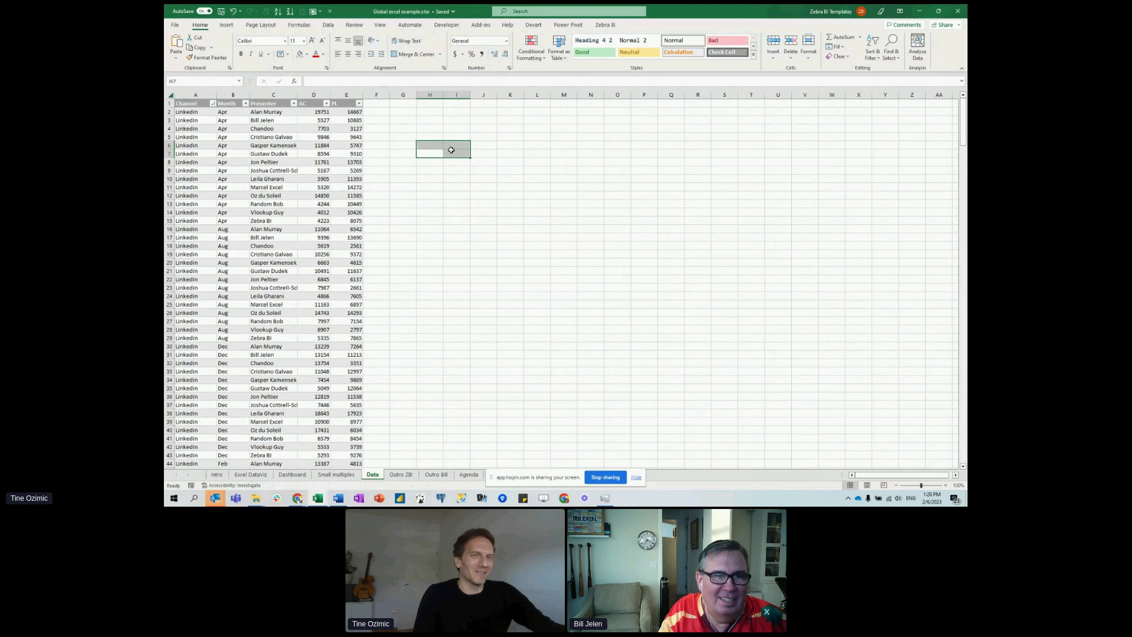
{"action": "left_click", "coordinate": [430, 168]}
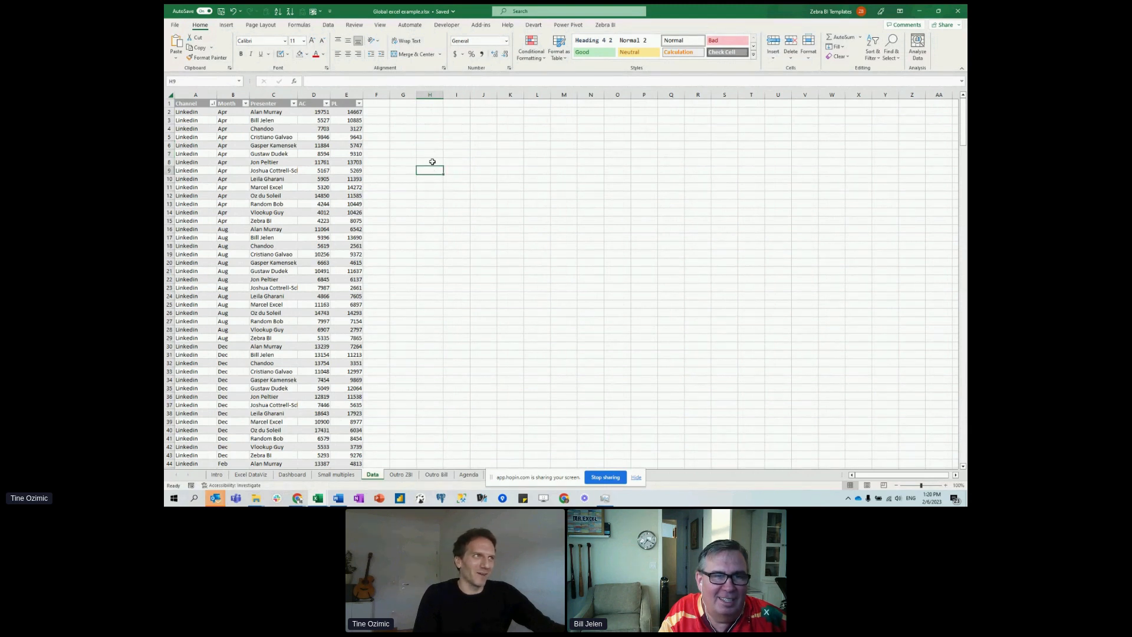
{"action": "left_click", "coordinate": [430, 136]}
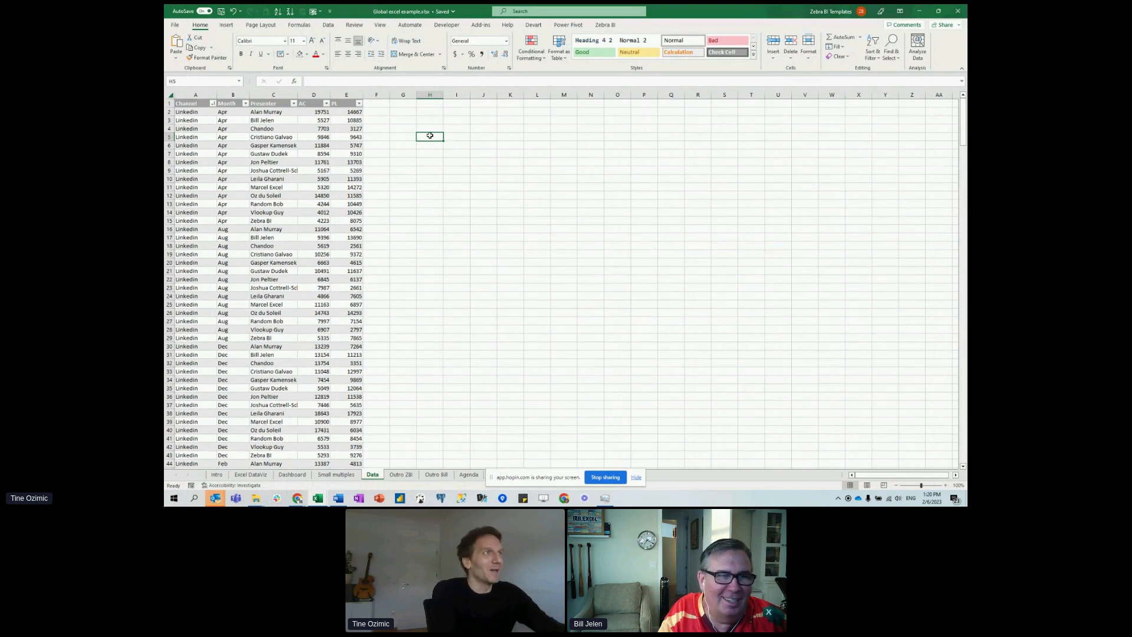
{"action": "left_click", "coordinate": [399, 111]}
{"action": "type", "text": "=ran"}
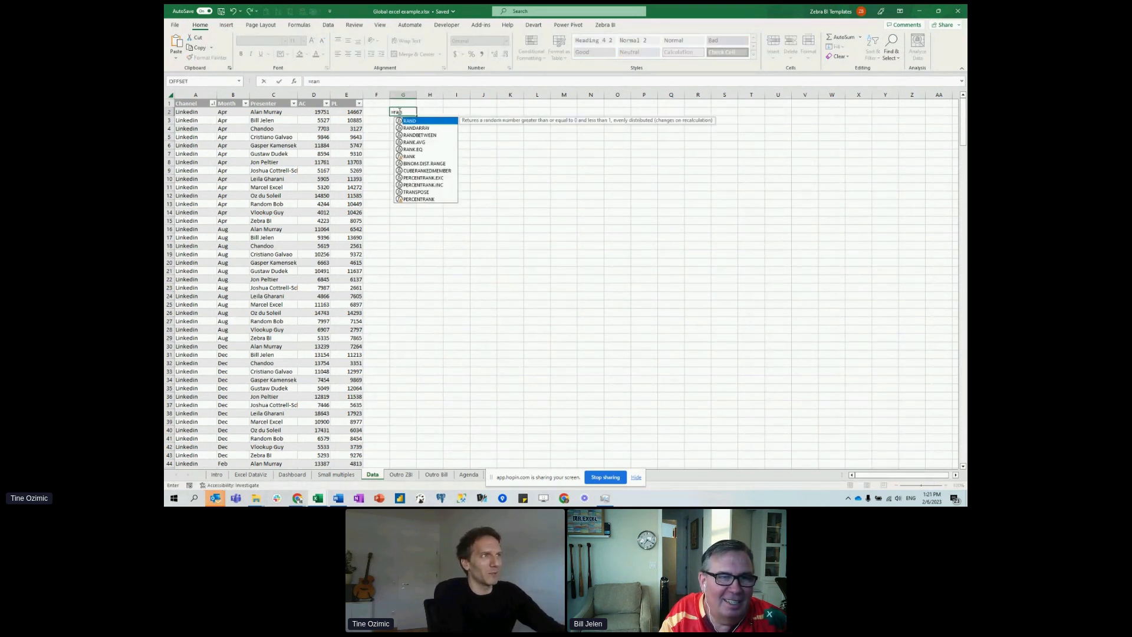
{"action": "double_click", "coordinate": [434, 136]}
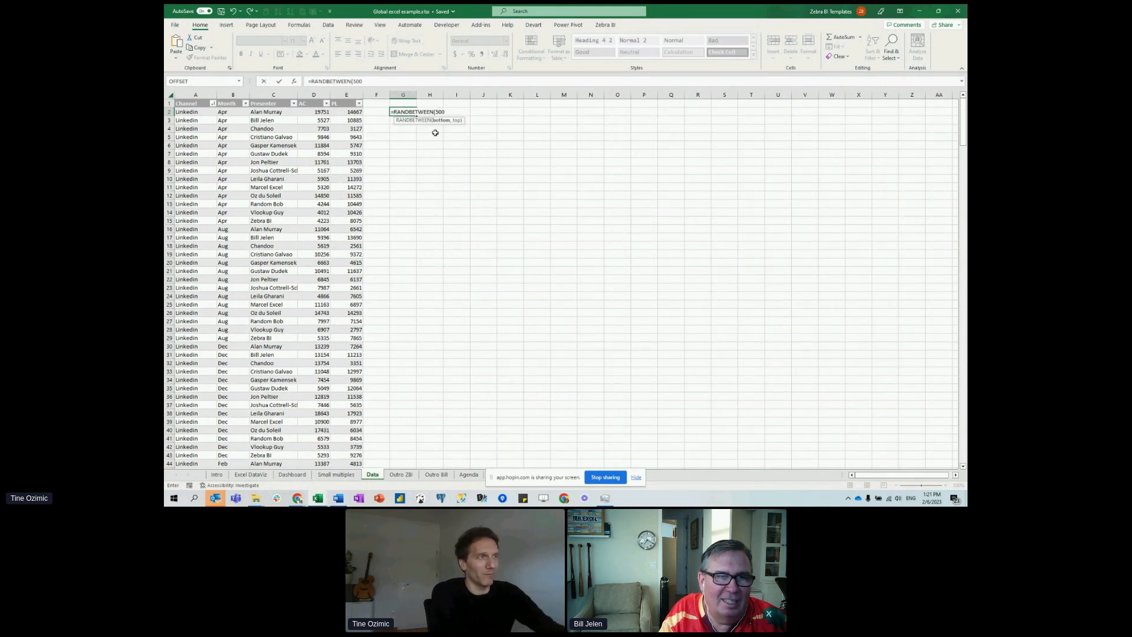
{"action": "type", "text": "500,"}
{"action": "left_click", "coordinate": [378, 83]}
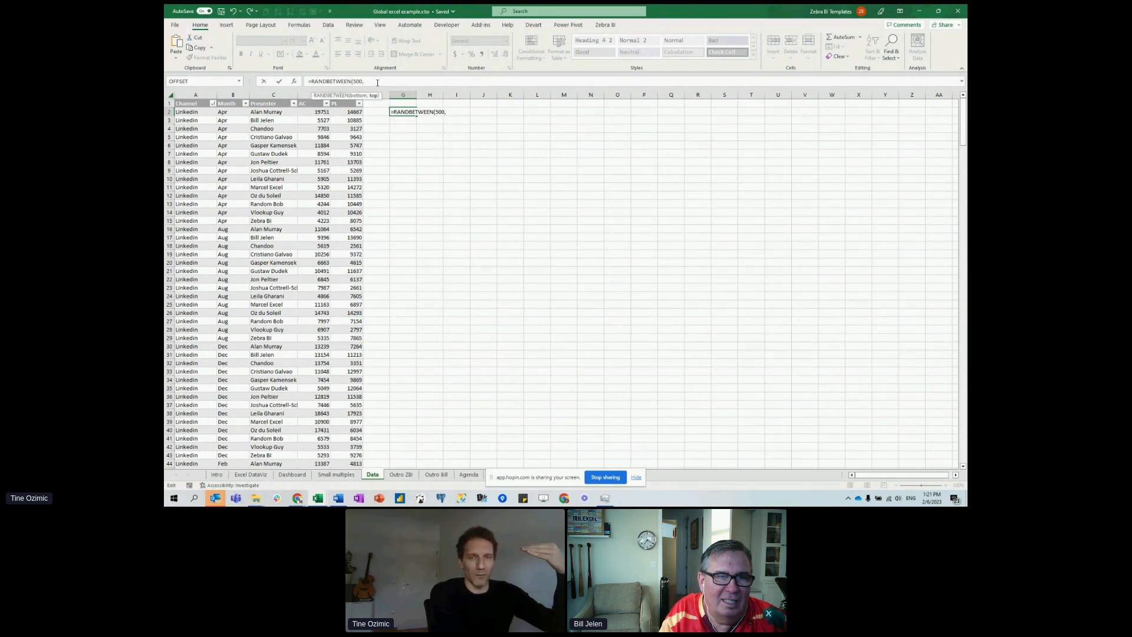
{"action": "type", "text": "1500)"}
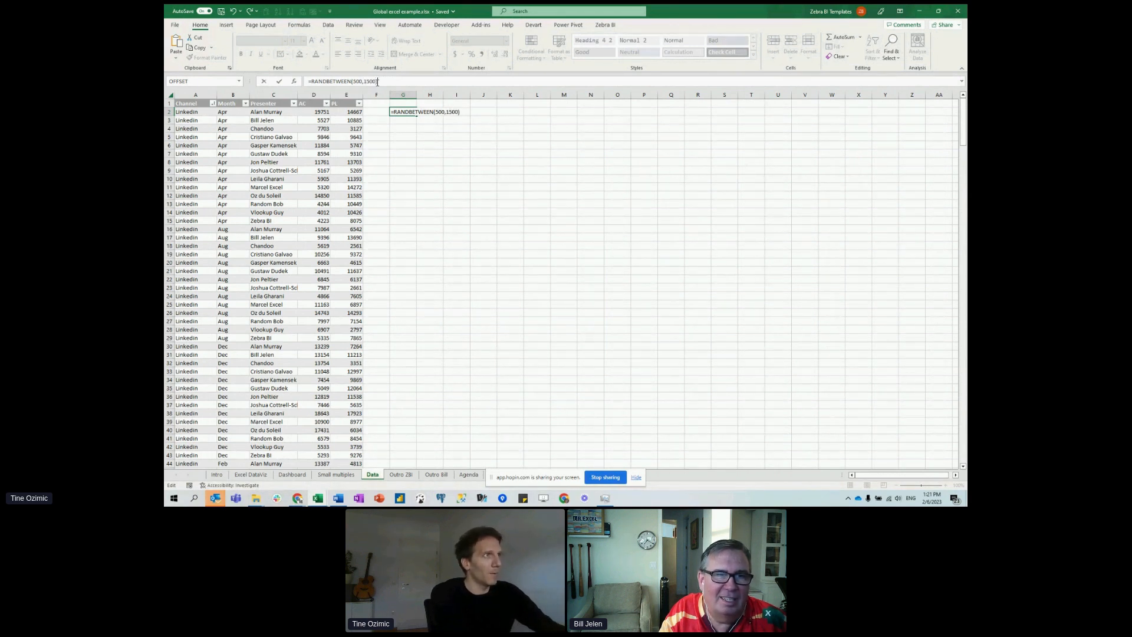
{"action": "key", "text": "Return"}
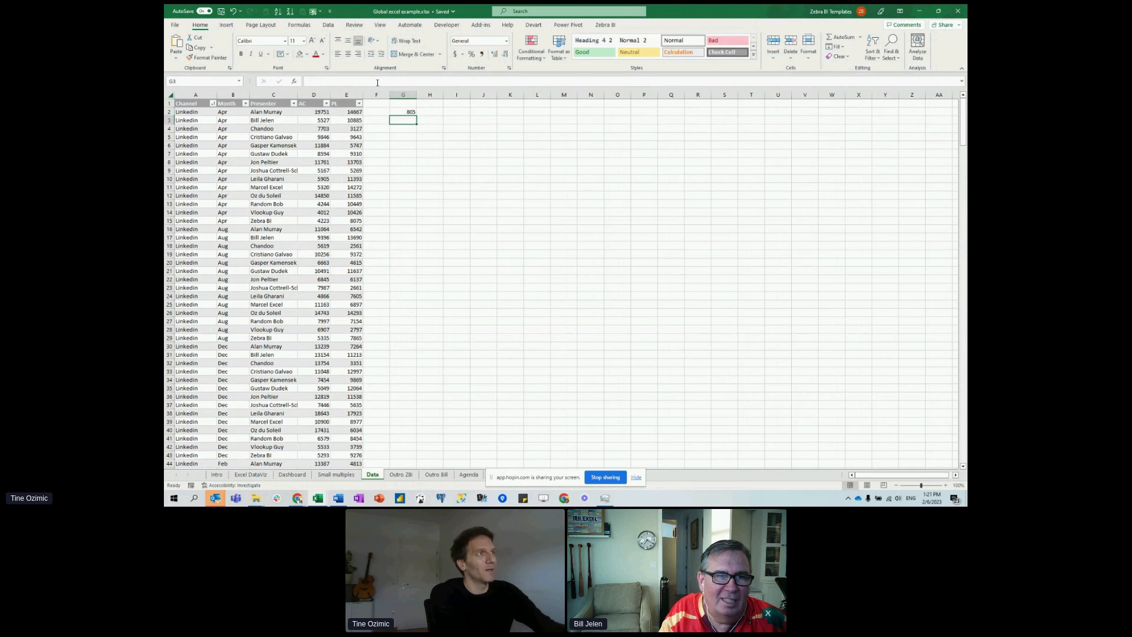
Fill the RANDBETWEEN formula from G2 down to G38 and recalculate the random numbers.
{"action": "left_click", "coordinate": [412, 114]}
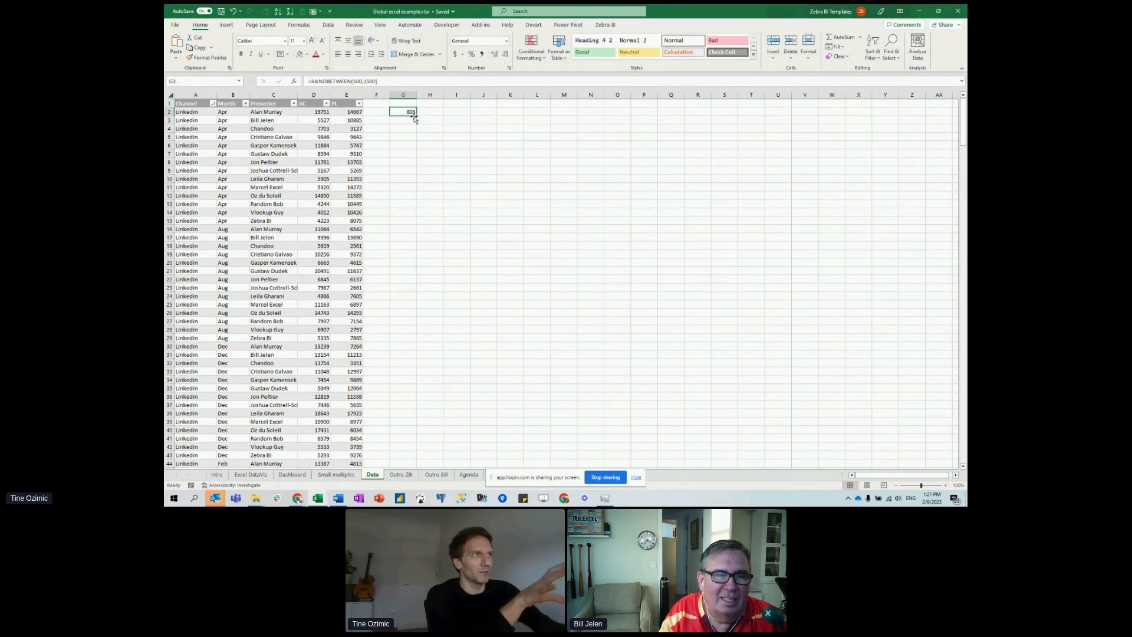
{"action": "left_click_drag", "start_coordinate": [417, 116], "coordinate": [420, 418]}
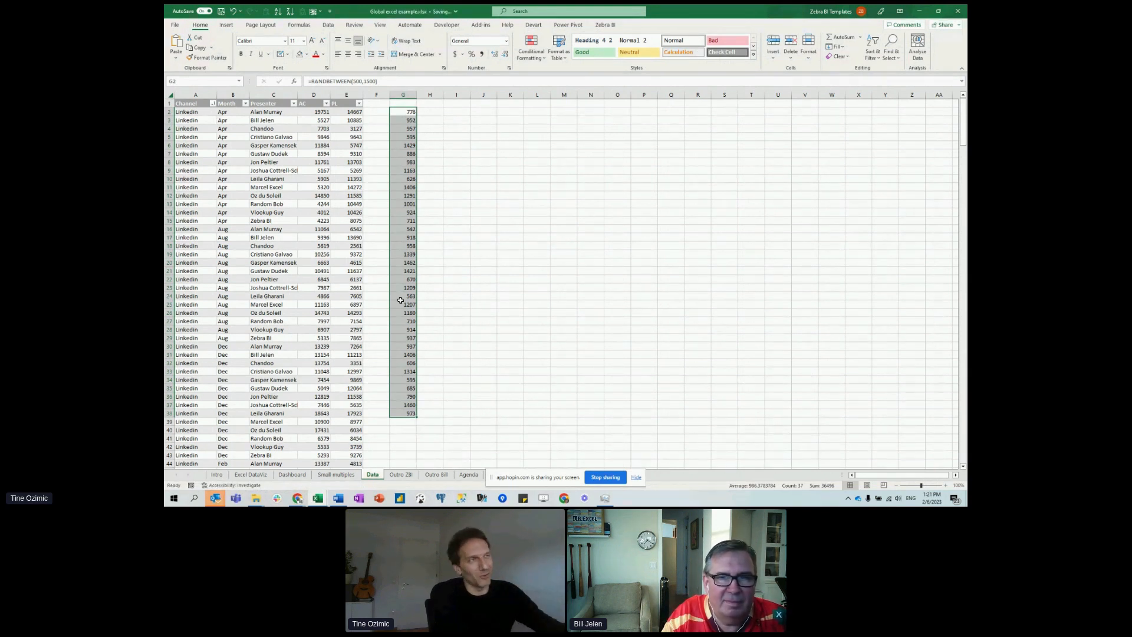
{"action": "key", "text": "F9"}
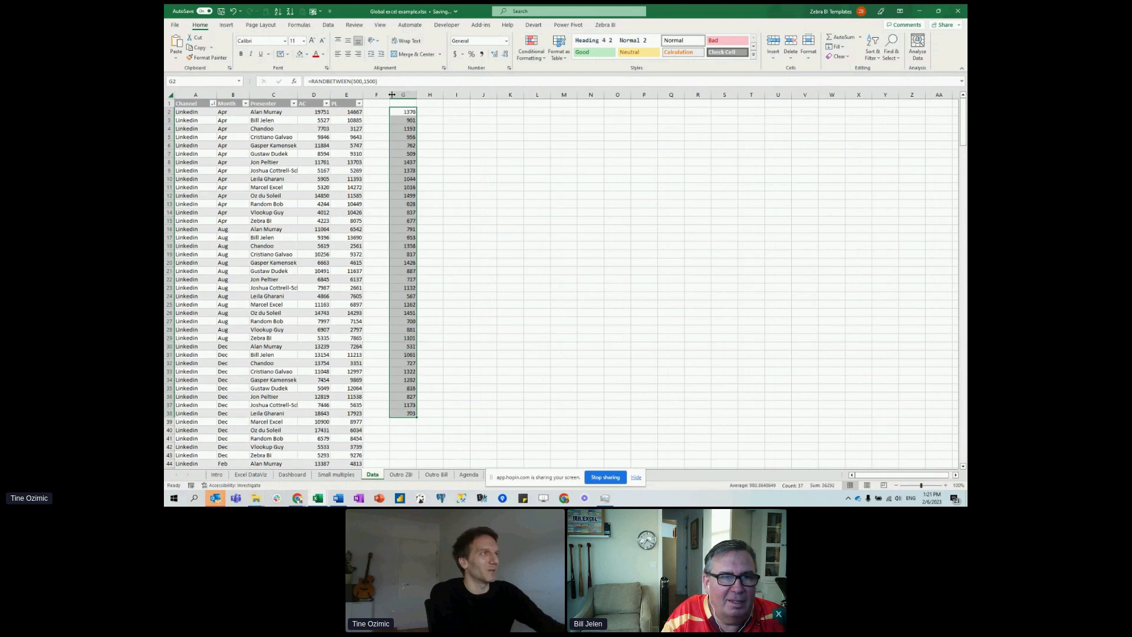
Remove the random numbers from column G of the Data sheet.
{"action": "right_click", "coordinate": [389, 95]}
{"action": "left_click", "coordinate": [402, 93]}
{"action": "left_click", "coordinate": [403, 93]}
{"action": "right_click", "coordinate": [404, 92]}
{"action": "left_click", "coordinate": [437, 189]}
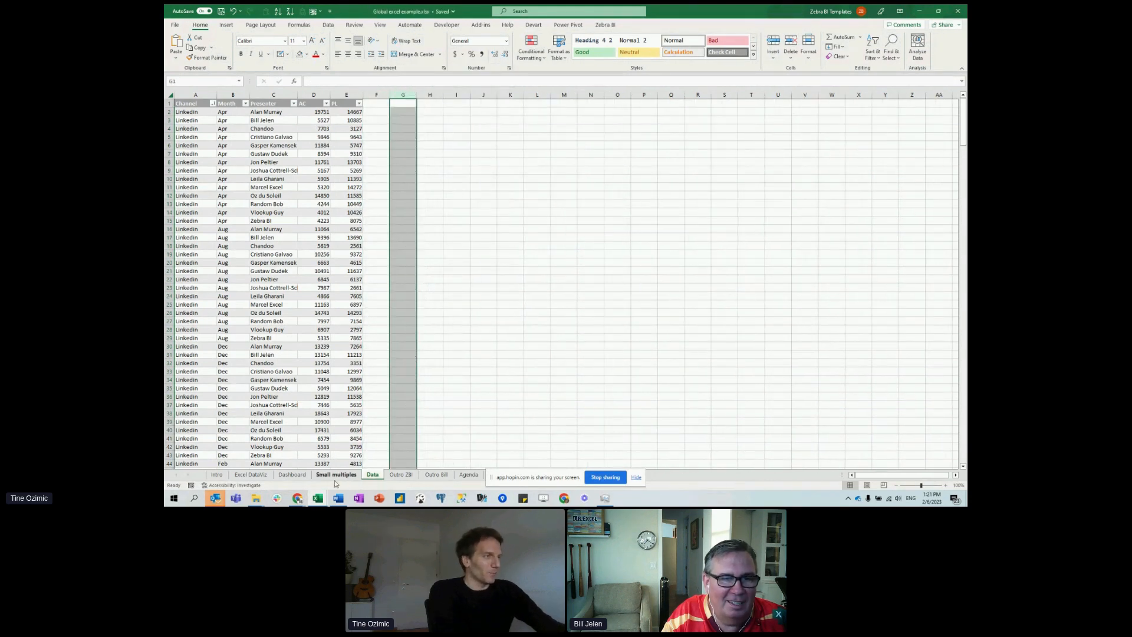
Move the whole PivotTable on the Dashboard sheet up so that it starts at cell P6.
{"action": "left_click", "coordinate": [292, 475]}
{"action": "left_click", "coordinate": [691, 244]}
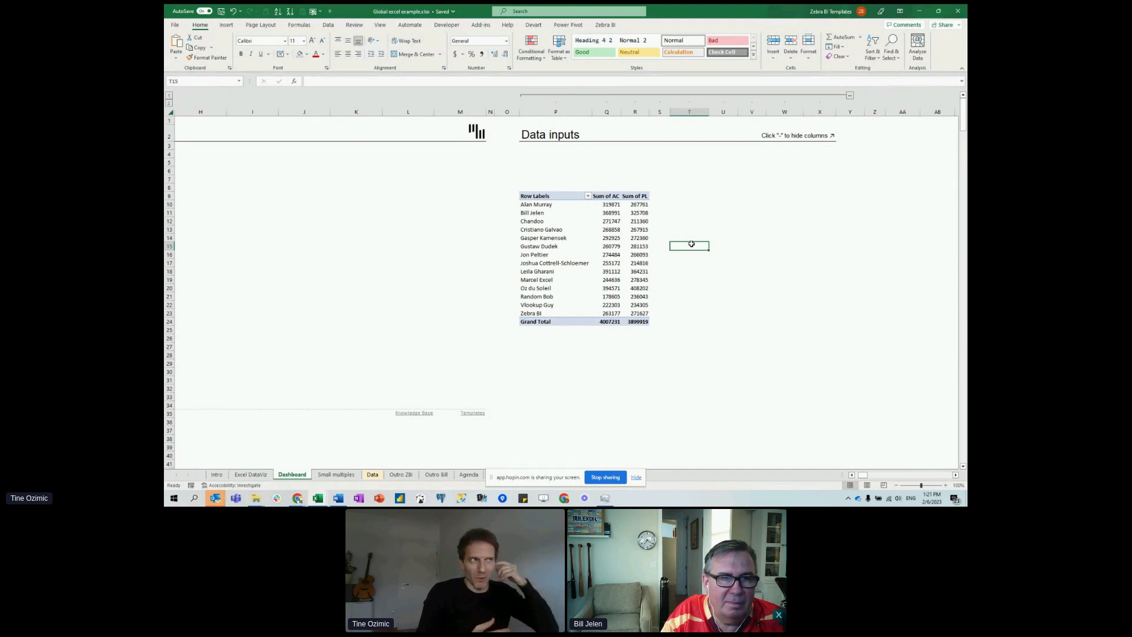
{"action": "left_click", "coordinate": [634, 243]}
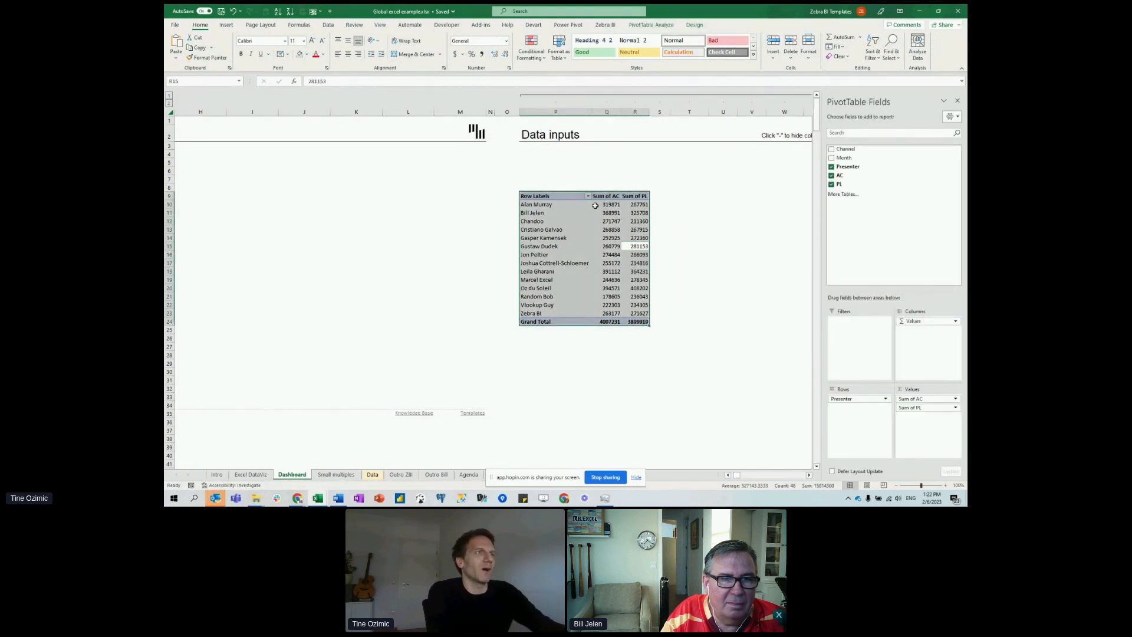
{"action": "left_click_drag", "start_coordinate": [562, 193], "coordinate": [563, 167]}
{"action": "left_click", "coordinate": [689, 238]}
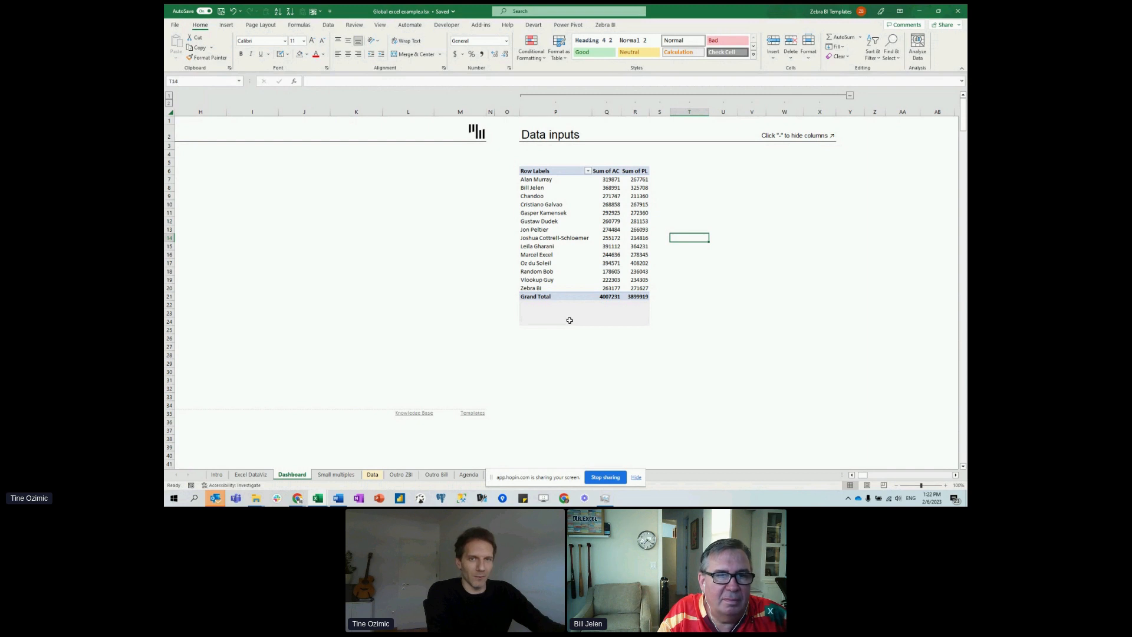
Insert a Zebra BI Tables for Office visual based on the PivotTable, continuing with the free license.
{"action": "left_click", "coordinate": [606, 230]}
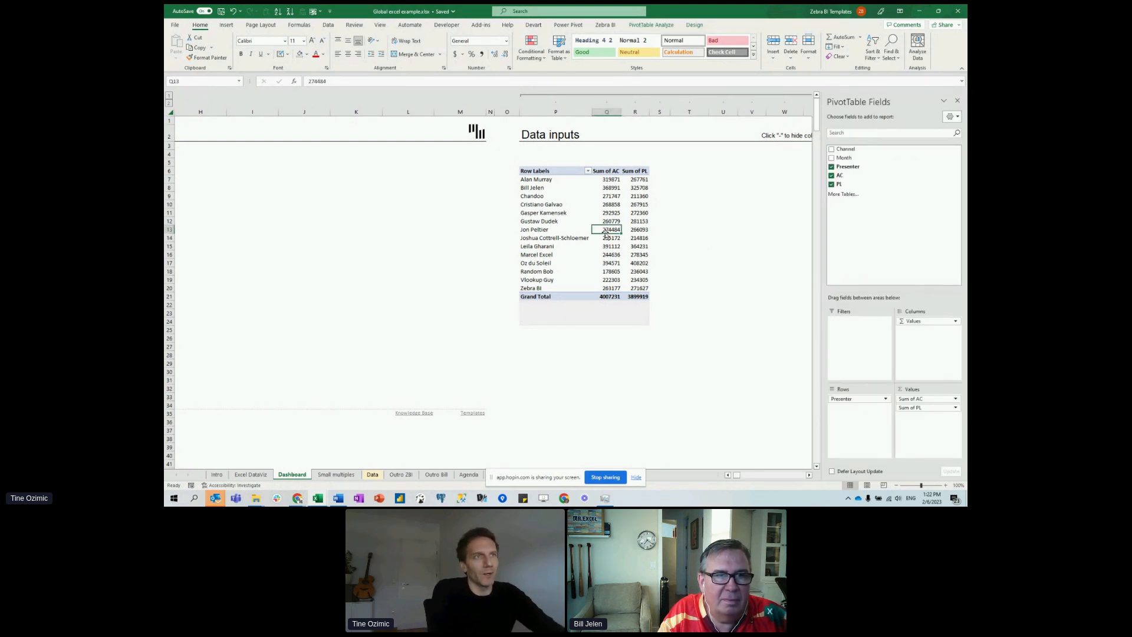
{"action": "left_click", "coordinate": [226, 25]}
{"action": "left_click", "coordinate": [402, 54]}
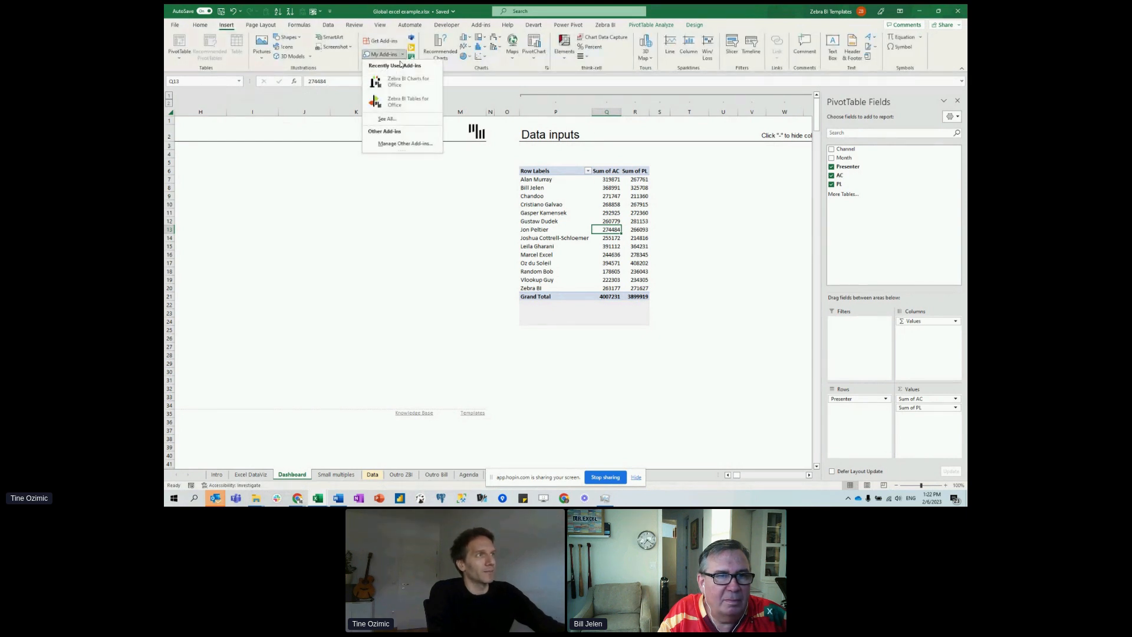
{"action": "left_click", "coordinate": [405, 104]}
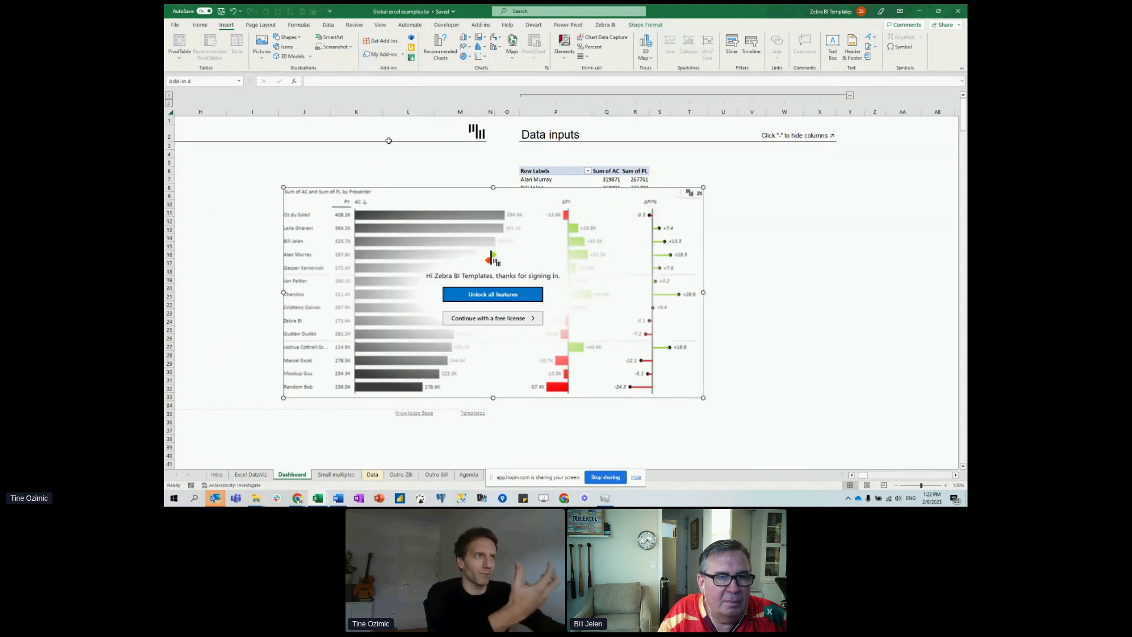
{"action": "left_click", "coordinate": [505, 319]}
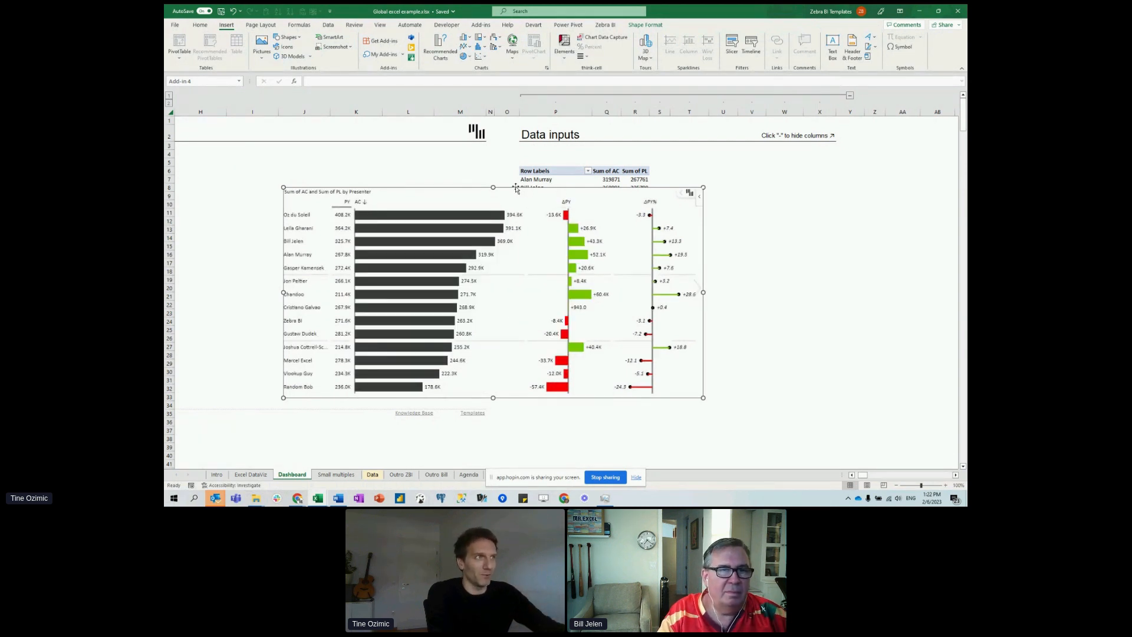
Move the Zebra BI visual off the PivotTable to the start of the Sample dashboard area, from about row 9.
{"action": "left_click_drag", "start_coordinate": [516, 188], "coordinate": [437, 185]}
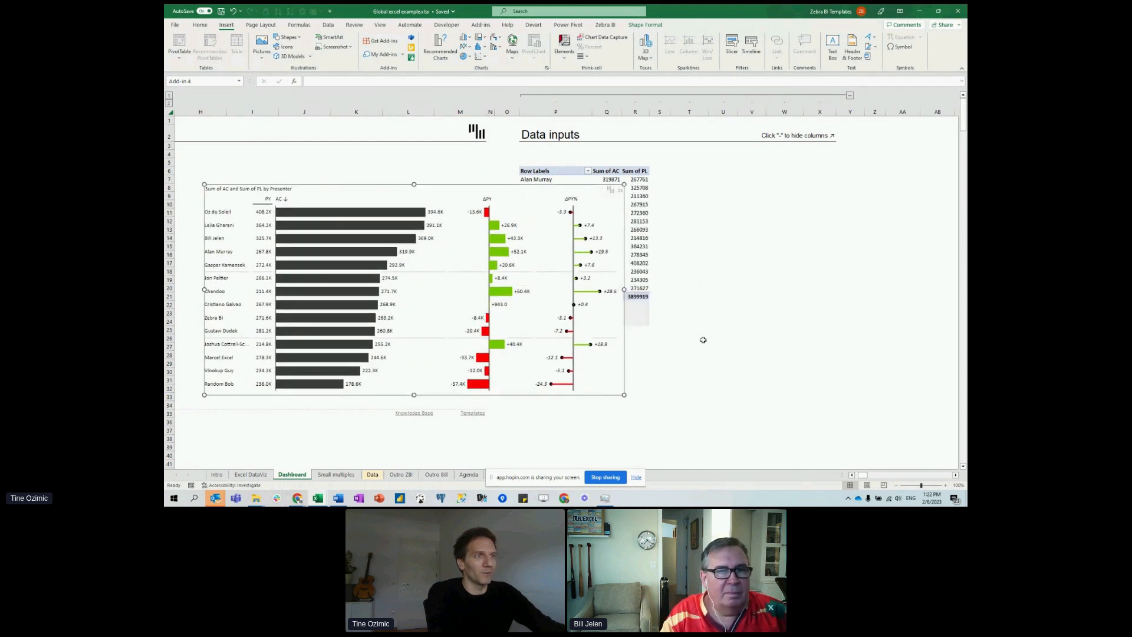
{"action": "left_click", "coordinate": [684, 336]}
{"action": "key", "text": "Home"}
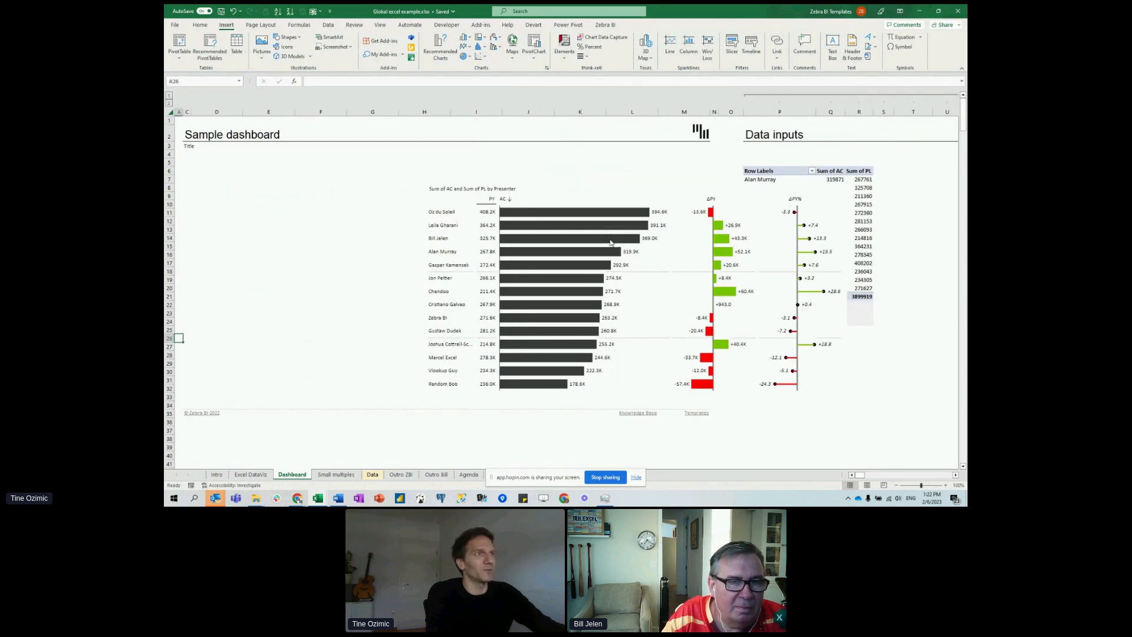
{"action": "left_click", "coordinate": [587, 183]}
{"action": "left_click_drag", "start_coordinate": [586, 184], "coordinate": [342, 193]}
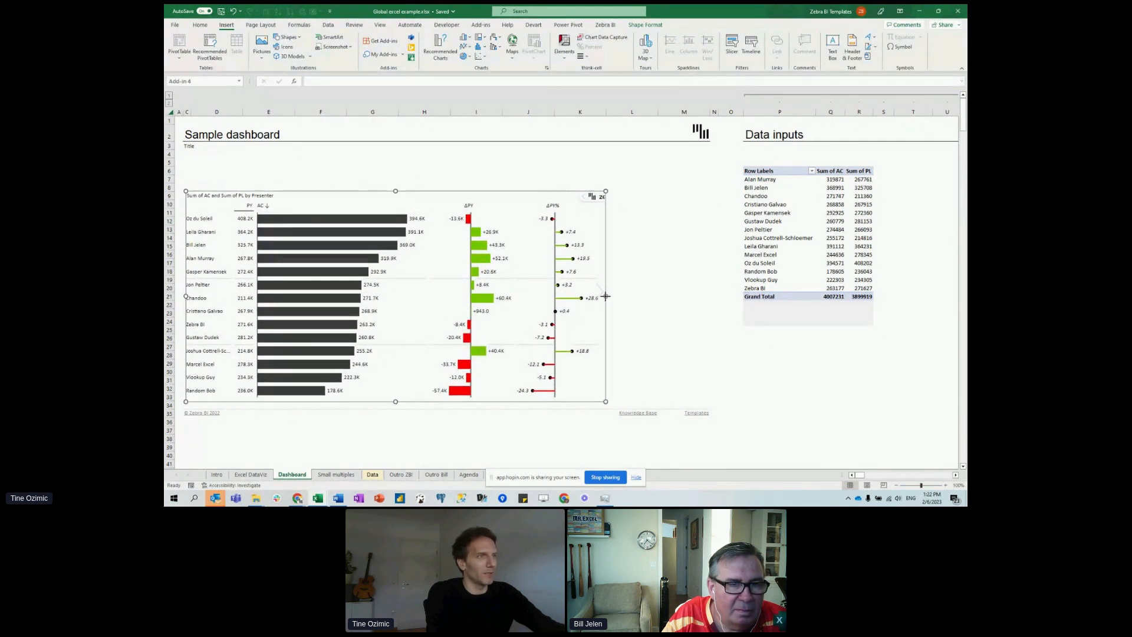
Narrow the Zebra BI visual so it ends in column I, and move Sum of PL from Previous Year to Plan.
{"action": "left_click_drag", "start_coordinate": [606, 296], "coordinate": [498, 296]}
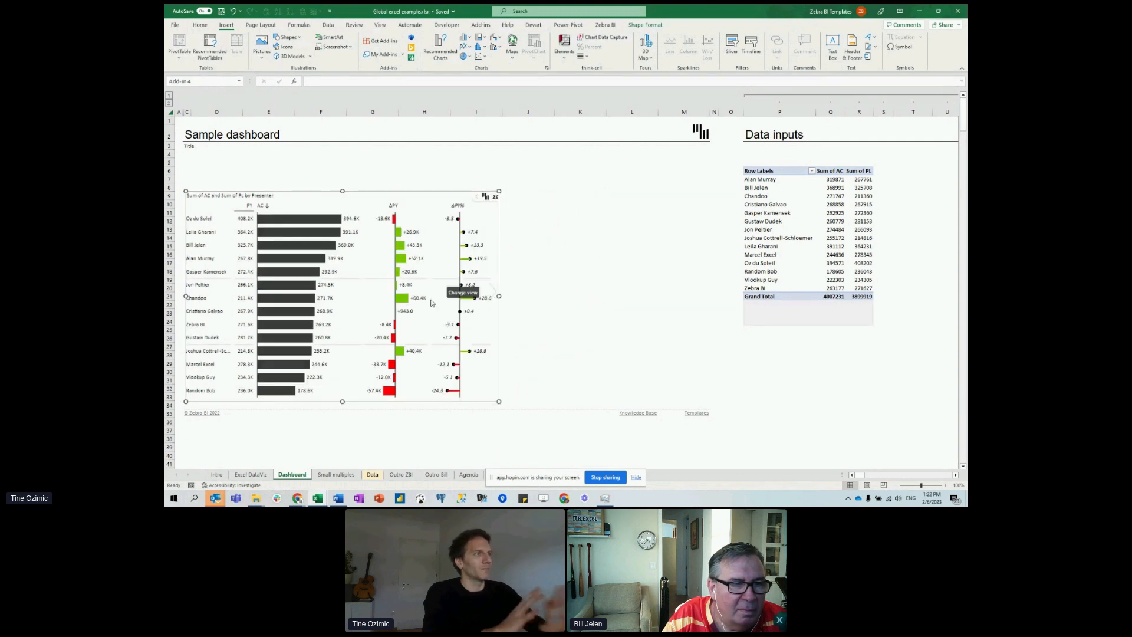
{"action": "left_click", "coordinate": [366, 181]}
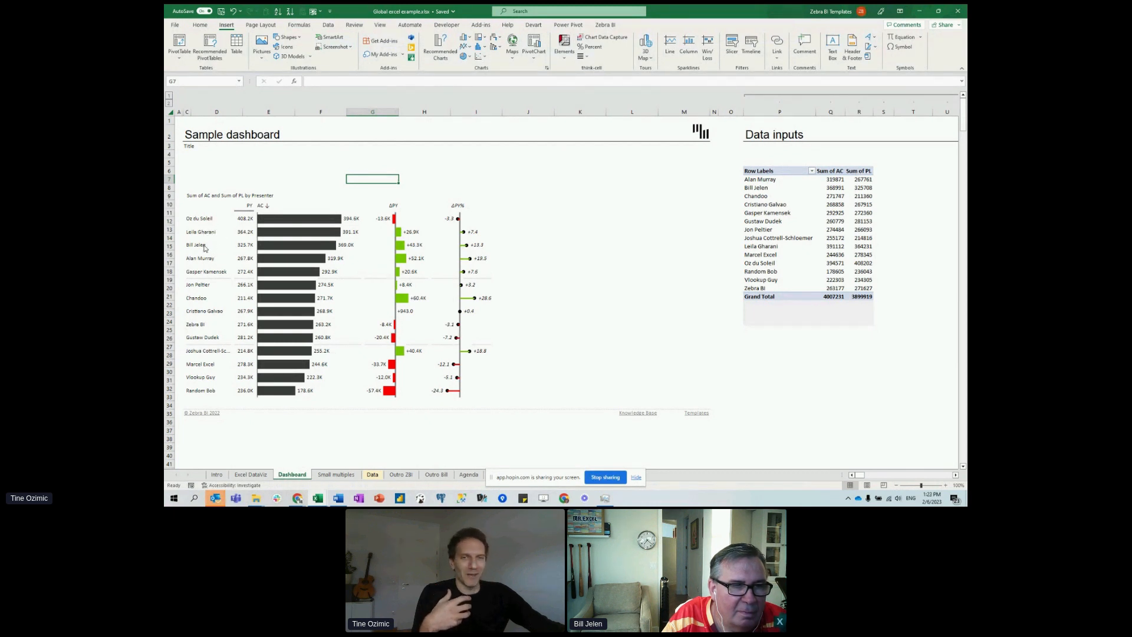
{"action": "left_click", "coordinate": [300, 201]}
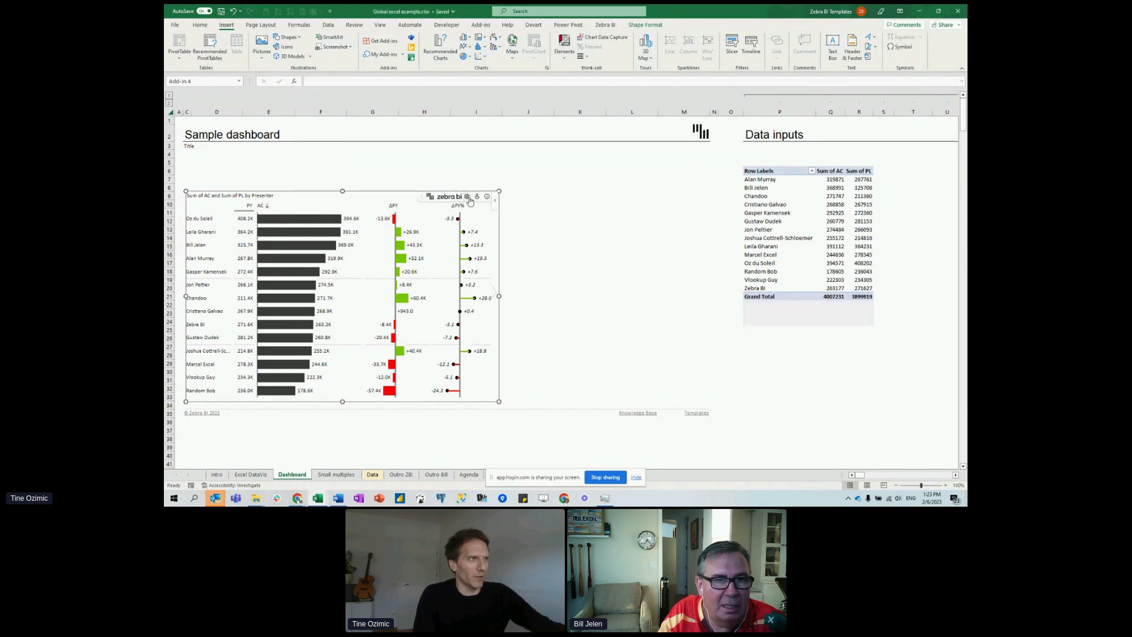
{"action": "left_click", "coordinate": [468, 198]}
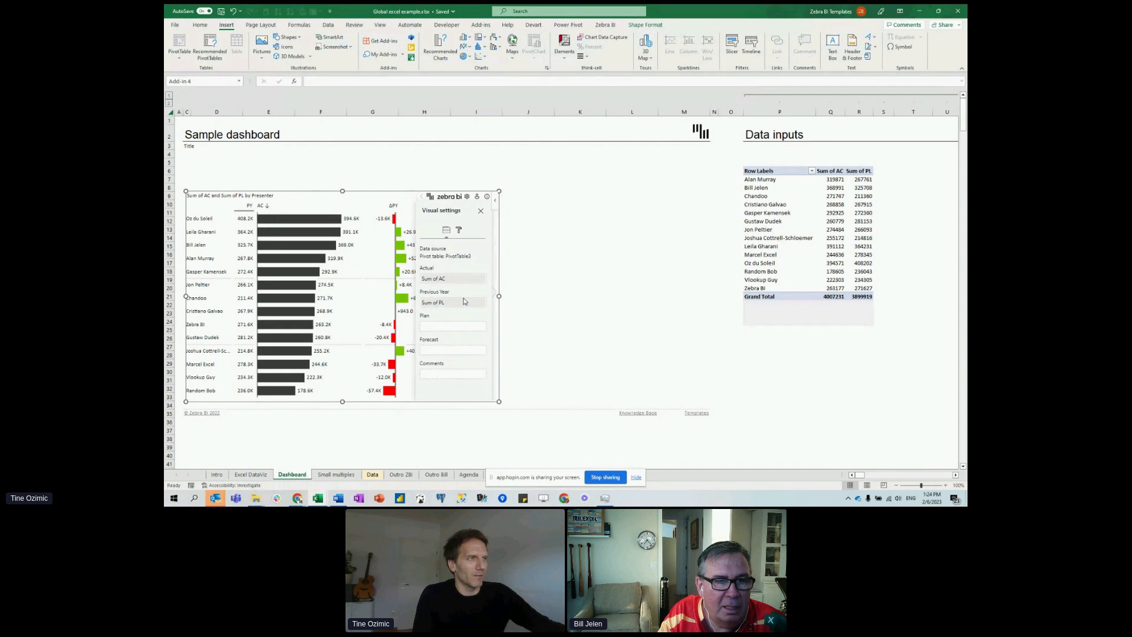
{"action": "left_click_drag", "start_coordinate": [459, 302], "coordinate": [463, 333]}
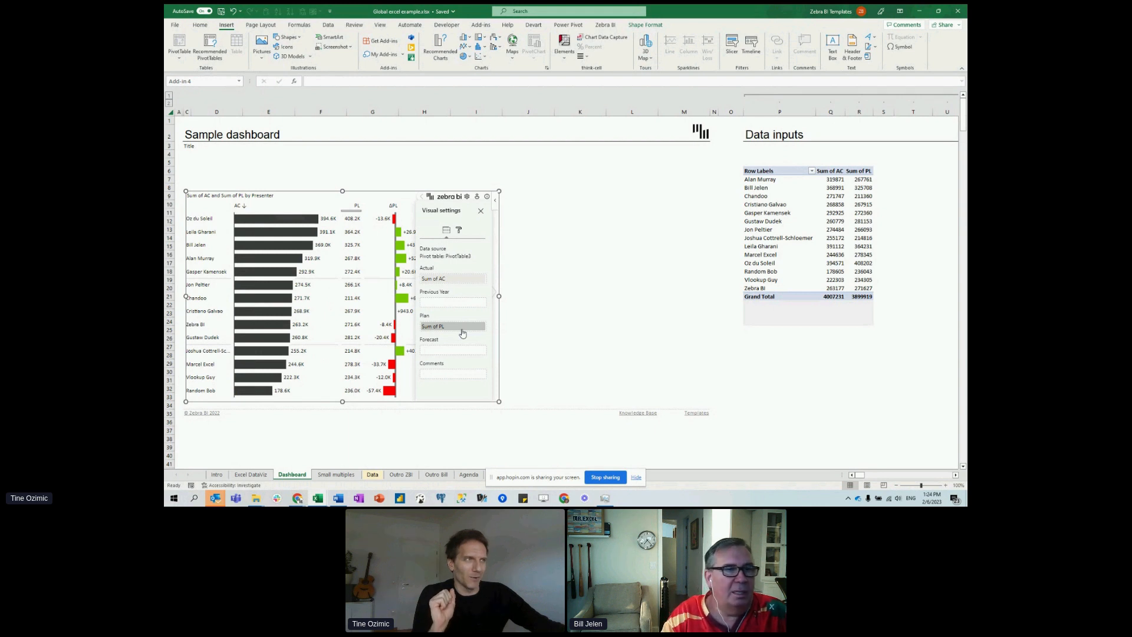
{"action": "left_click", "coordinate": [480, 211]}
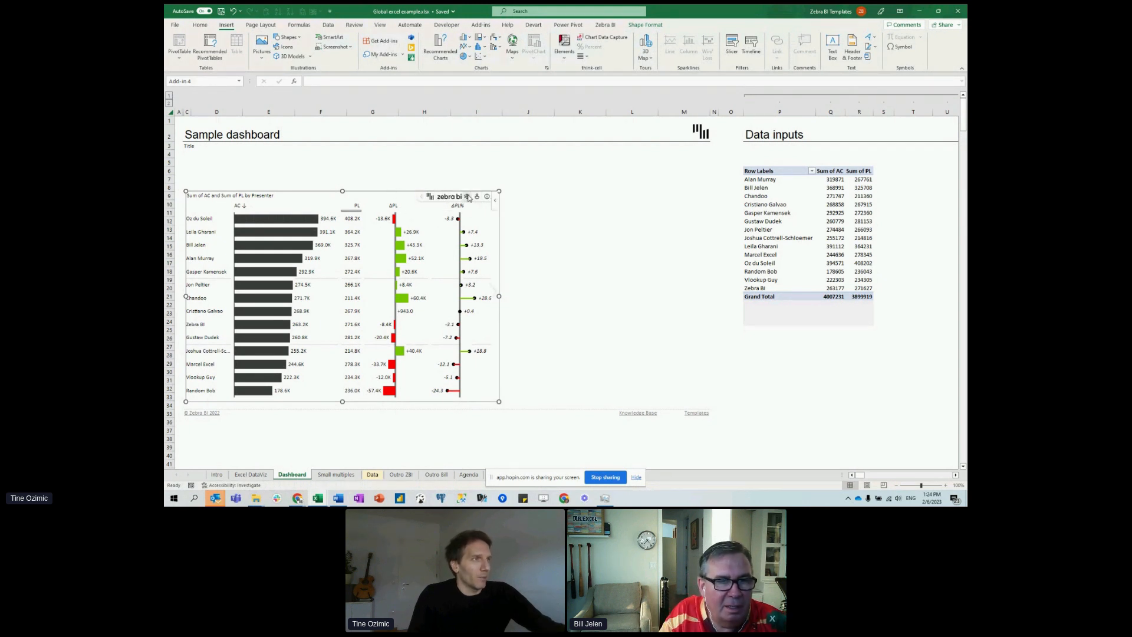
Set the visual's gridline density to 1 and its data label text size to 11 pt.
{"action": "left_click", "coordinate": [467, 197]}
{"action": "left_click", "coordinate": [462, 230]}
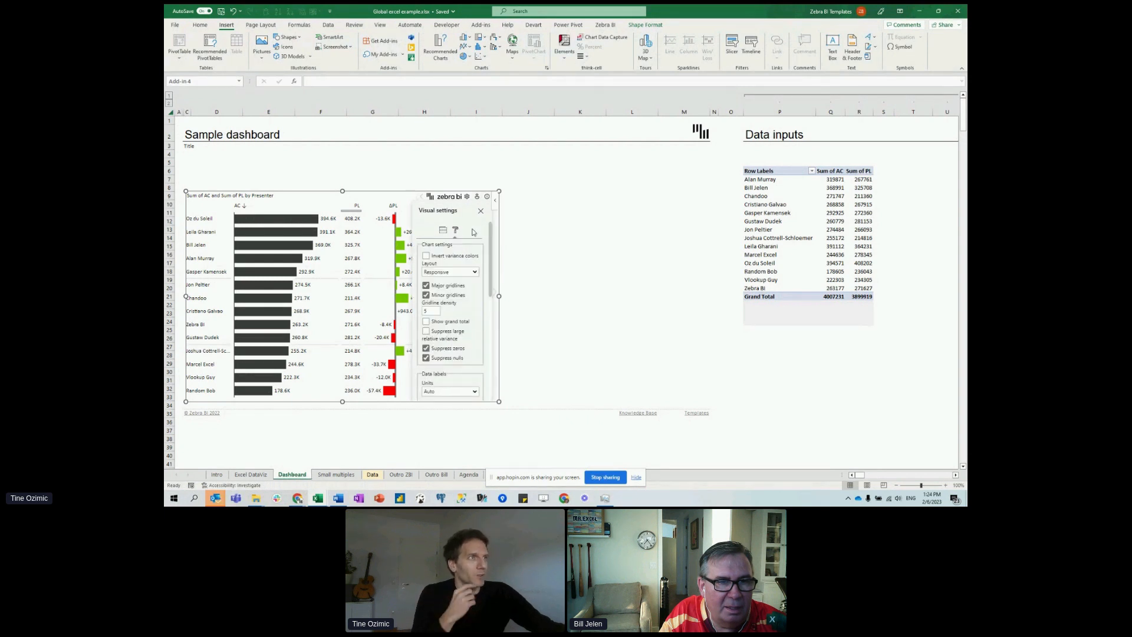
{"action": "left_click", "coordinate": [437, 313]}
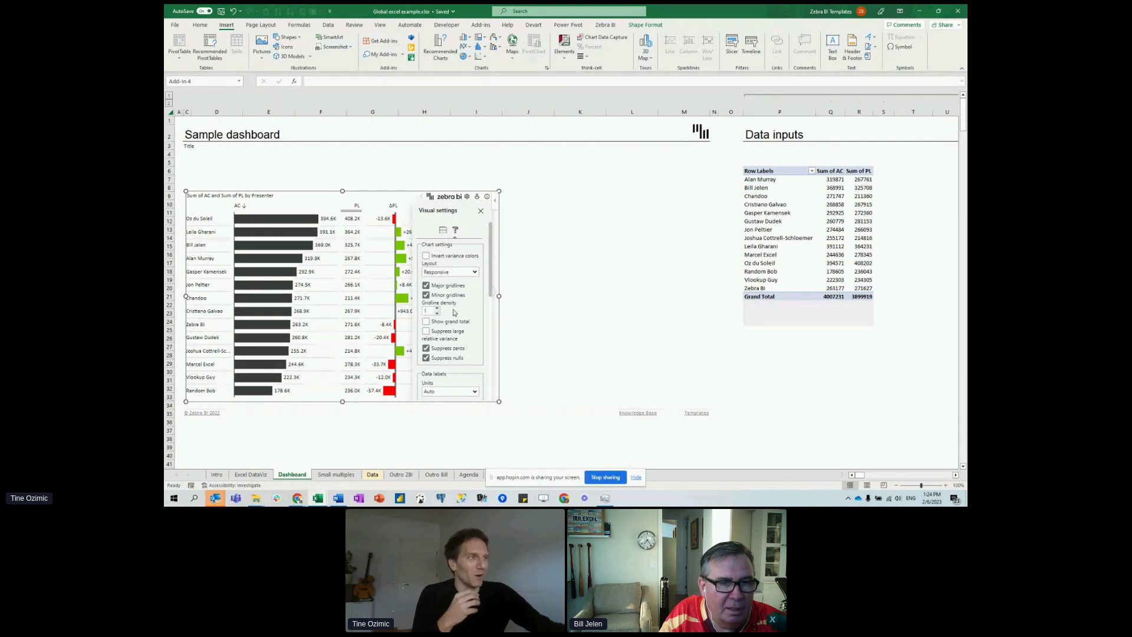
{"action": "left_click_drag", "start_coordinate": [490, 263], "coordinate": [488, 312]}
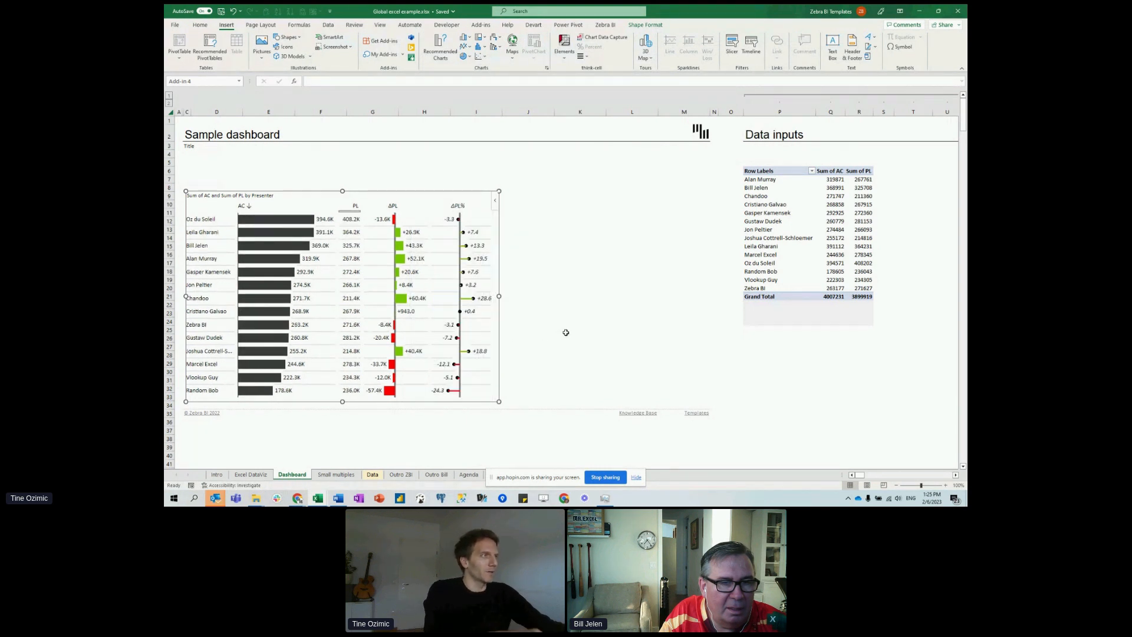
Change the visual's title to "Performance by presenter" and set its font size to 12.
{"action": "left_click", "coordinate": [230, 195]}
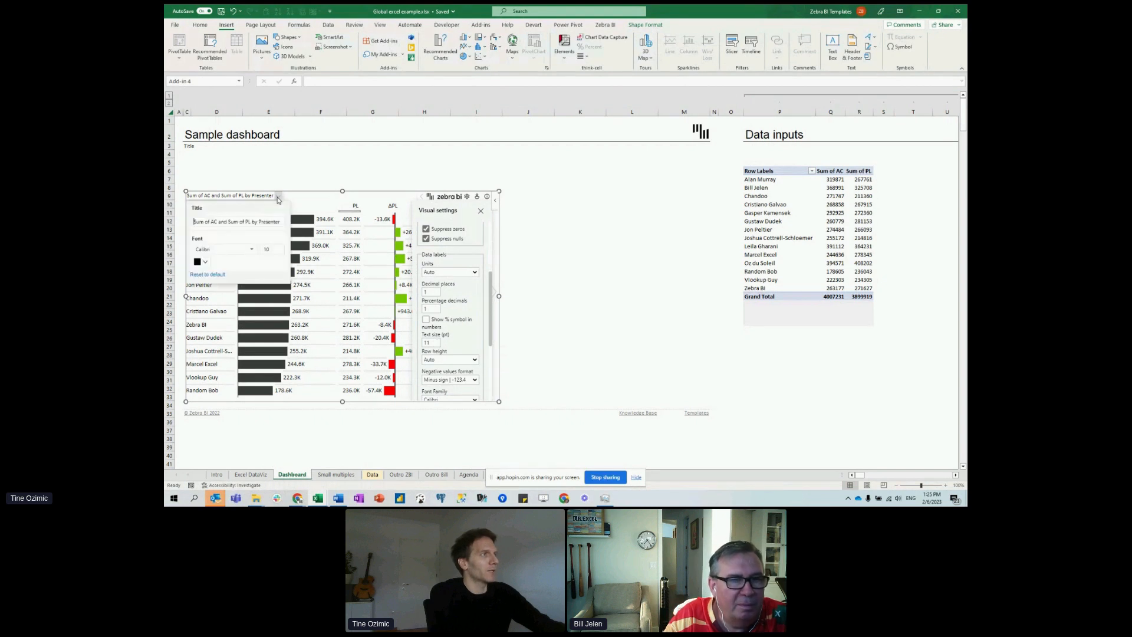
{"action": "left_click_drag", "start_coordinate": [239, 223], "coordinate": [178, 223]}
{"action": "key", "text": "BackSpace"}
{"action": "key", "text": "BackSpace"}
{"action": "type", "text": "Performance by presenter"}
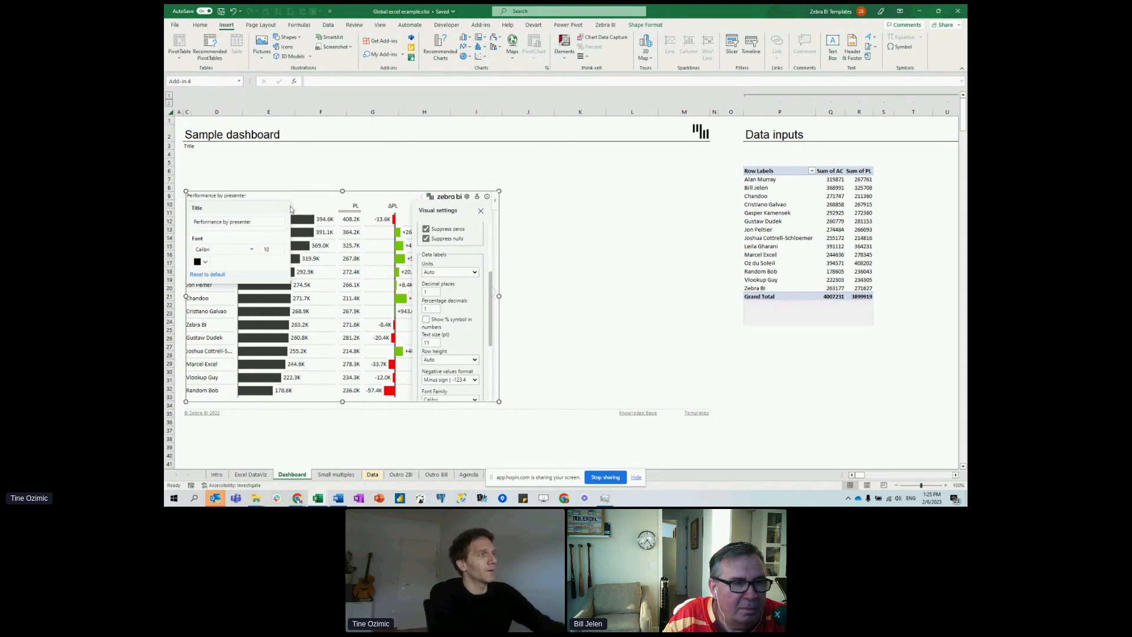
{"action": "left_click", "coordinate": [282, 247]}
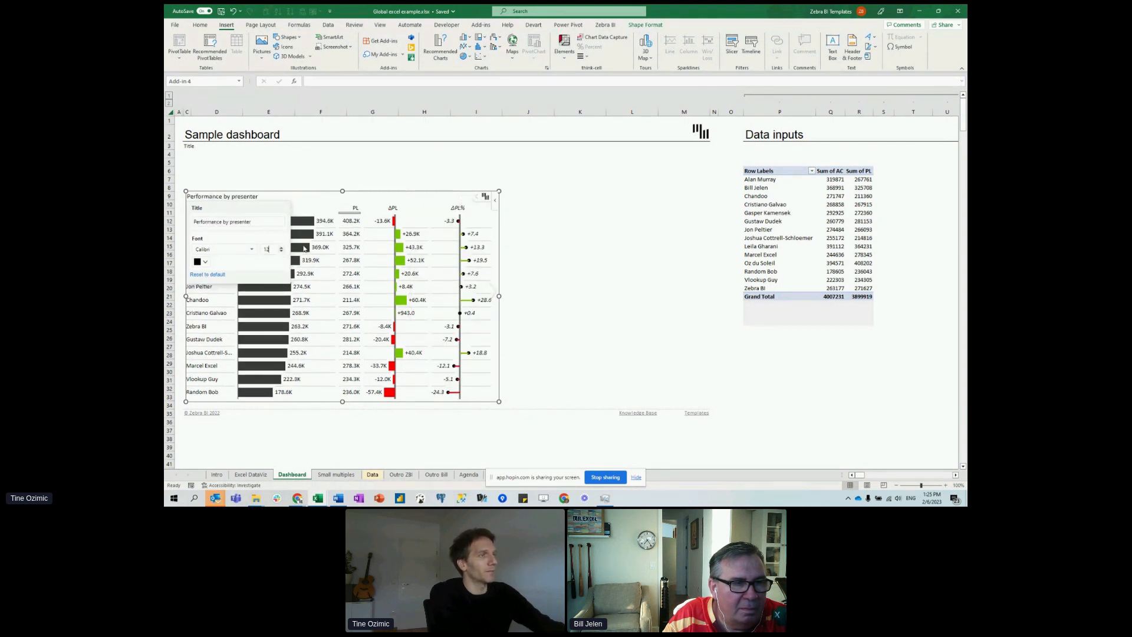
{"action": "left_click", "coordinate": [560, 326]}
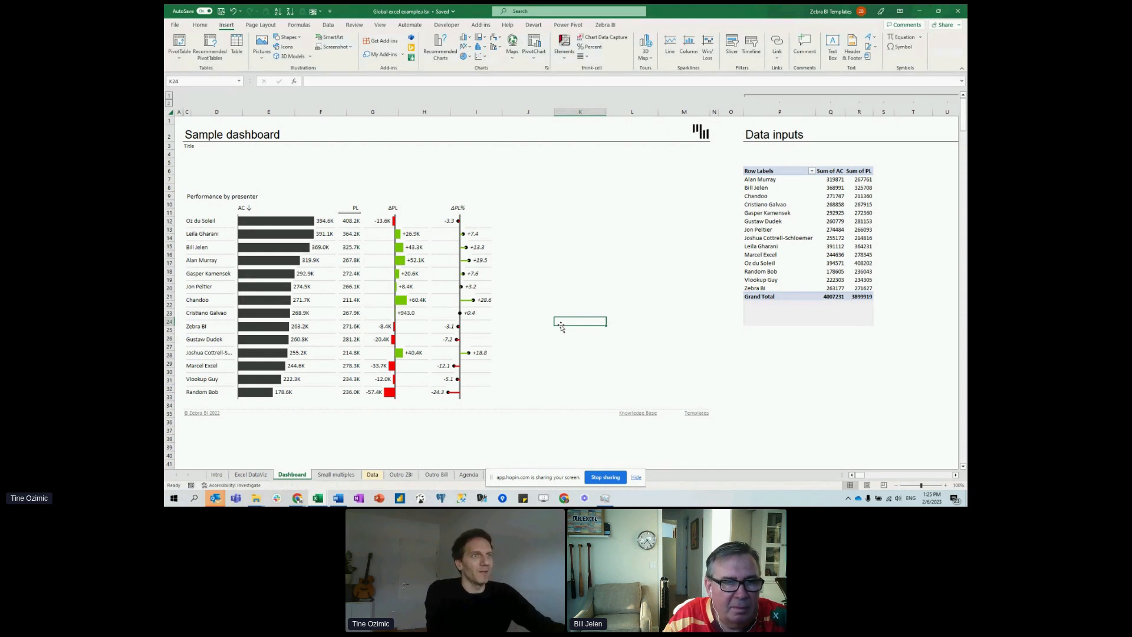
Delete the Presenter slicer beyond the Data inputs area on the Dashboard sheet.
{"action": "left_click", "coordinate": [660, 298]}
{"action": "key", "text": "Right"}
{"action": "key", "text": "Right"}
{"action": "key", "text": "Right"}
{"action": "key", "text": "Right"}
{"action": "key", "text": "Right"}
{"action": "key", "text": "Right"}
{"action": "key", "text": "Right"}
{"action": "key", "text": "Right"}
{"action": "key", "text": "Right"}
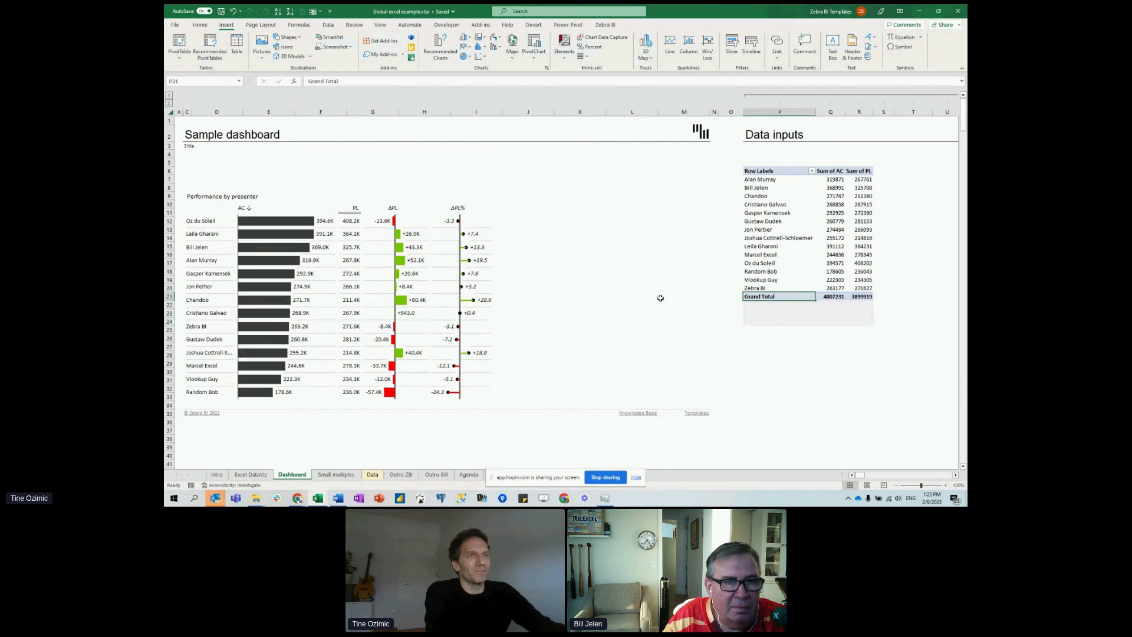
{"action": "left_click", "coordinate": [682, 223]}
{"action": "key", "text": "ctrl+a"}
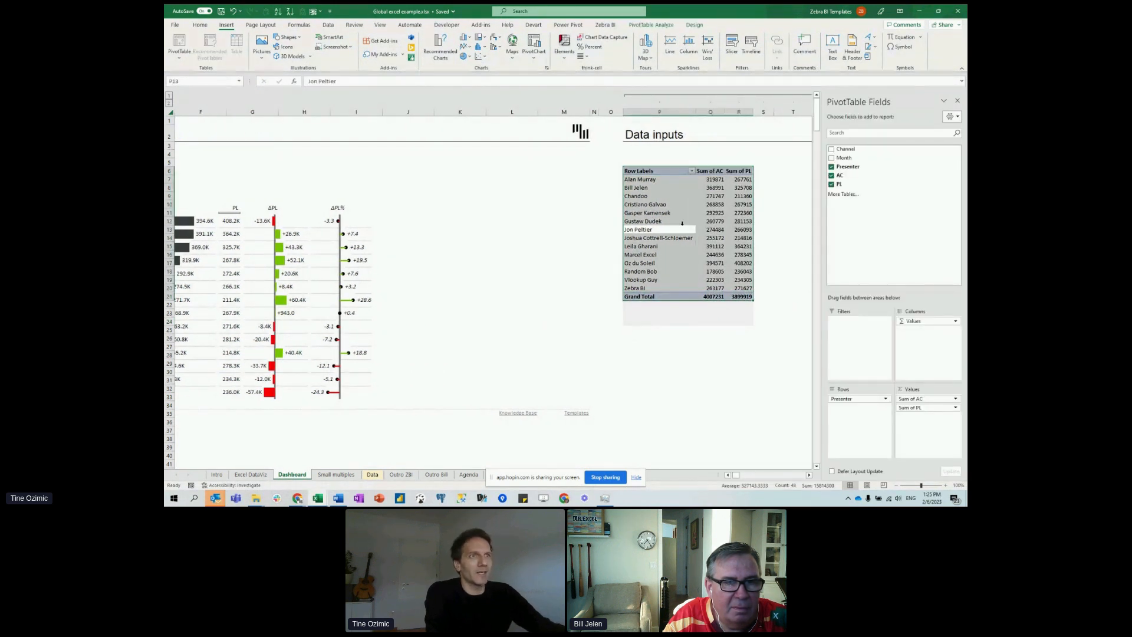
{"action": "left_click", "coordinate": [785, 220]}
{"action": "key", "text": "Right"}
{"action": "key", "text": "Right"}
{"action": "key", "text": "Right"}
{"action": "key", "text": "Right"}
{"action": "key", "text": "Right"}
{"action": "key", "text": "Right"}
{"action": "key", "text": "Right"}
{"action": "key", "text": "Right"}
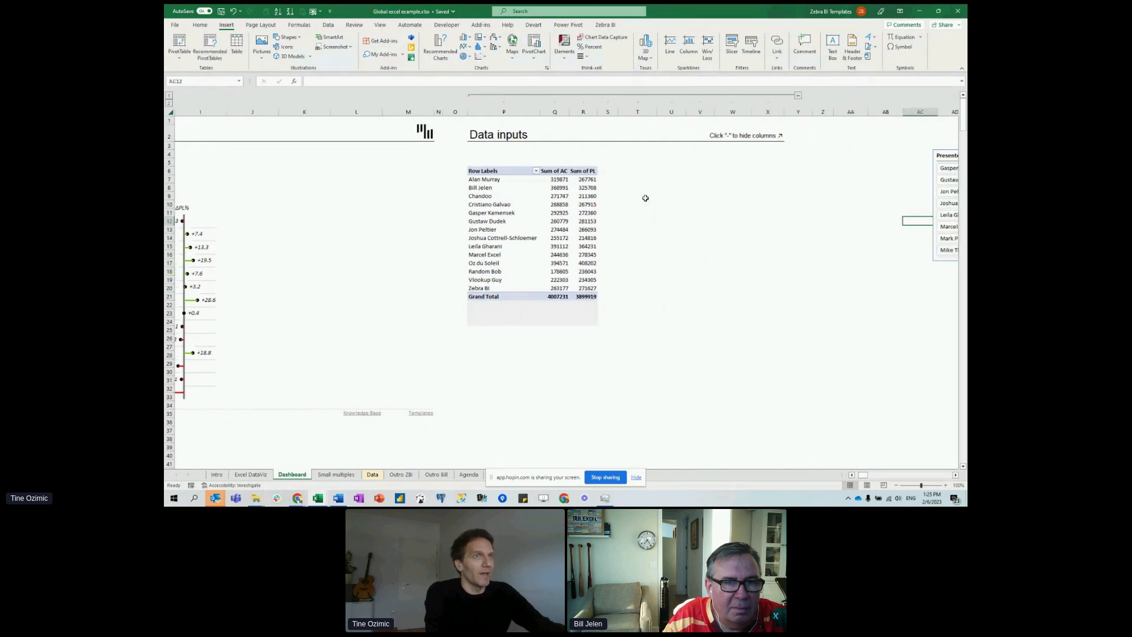
{"action": "left_click", "coordinate": [944, 151]}
{"action": "key", "text": "Delete"}
Copy the whole presenter PivotTable and paste the copy beside it, starting at cell T6.
{"action": "left_click_drag", "start_coordinate": [486, 171], "coordinate": [580, 293]}
{"action": "key", "text": "ctrl+c"}
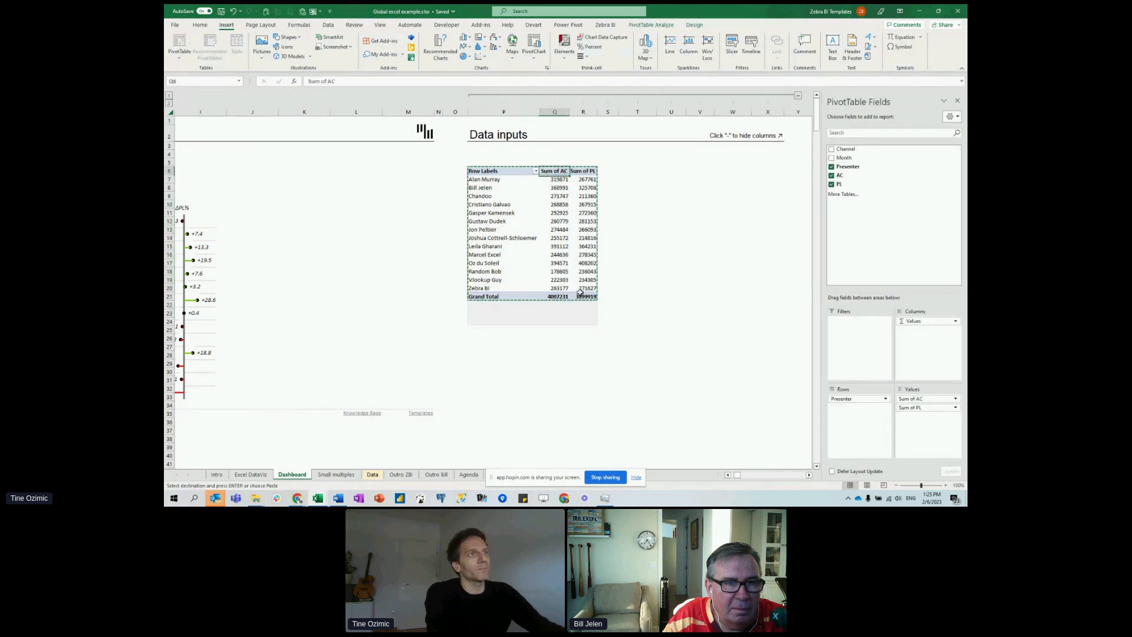
{"action": "left_click", "coordinate": [637, 170]}
{"action": "key", "text": "ctrl+v"}
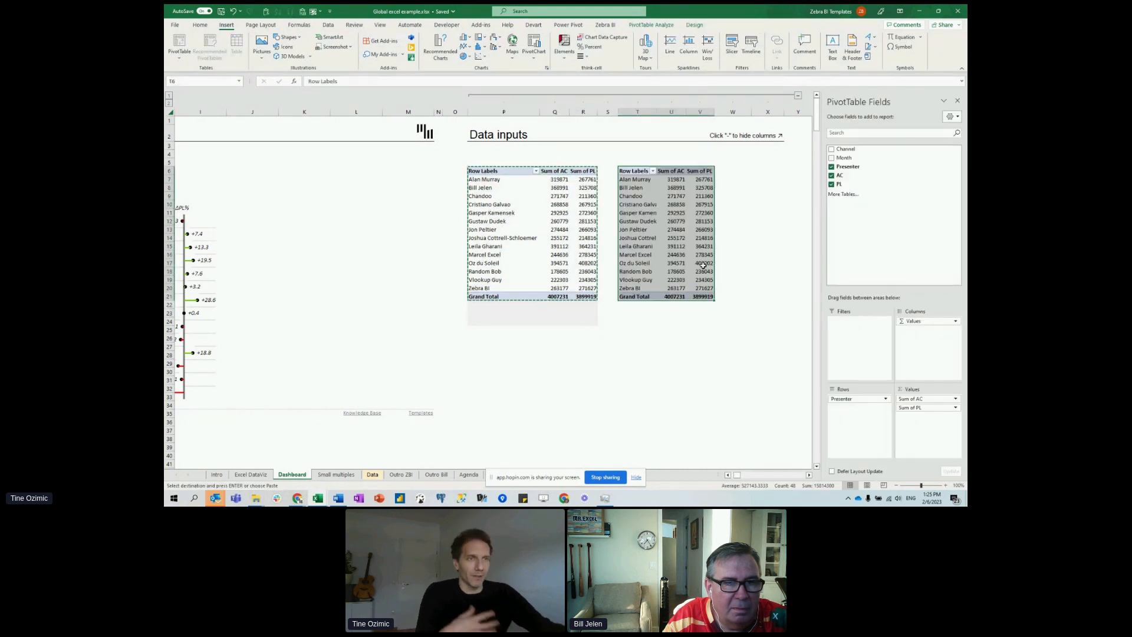
Replace Presenter with Month as the row field of the copied PivotTable.
{"action": "left_click_drag", "start_coordinate": [855, 398], "coordinate": [890, 236]}
{"action": "left_click_drag", "start_coordinate": [849, 158], "coordinate": [859, 403]}
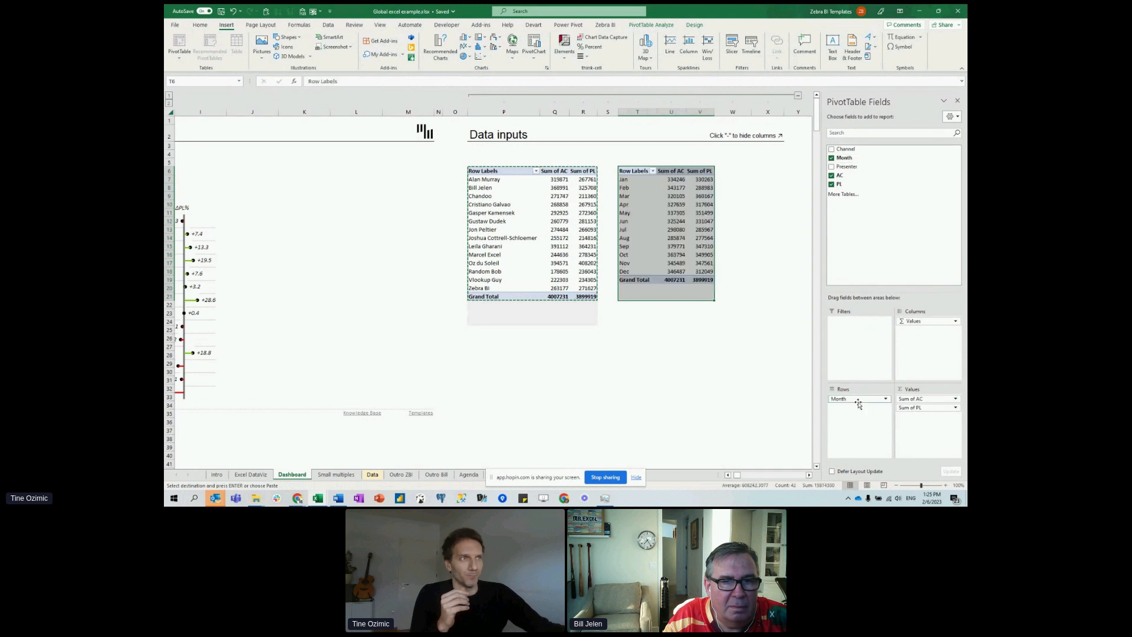
{"action": "left_click", "coordinate": [699, 313]}
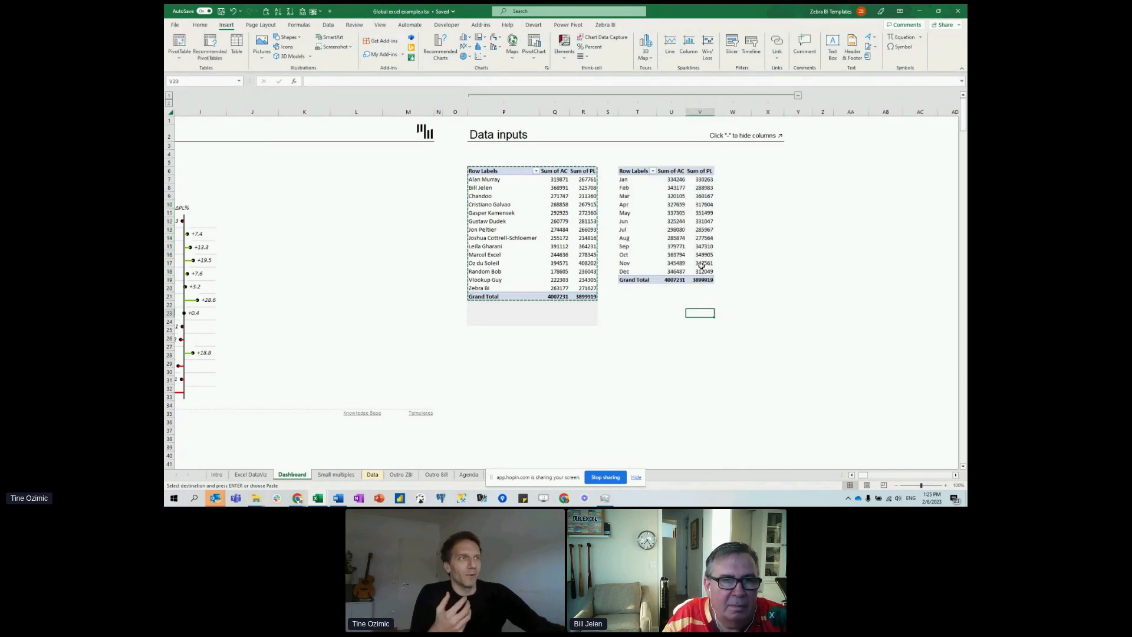
{"action": "left_click_drag", "start_coordinate": [626, 181], "coordinate": [711, 264]}
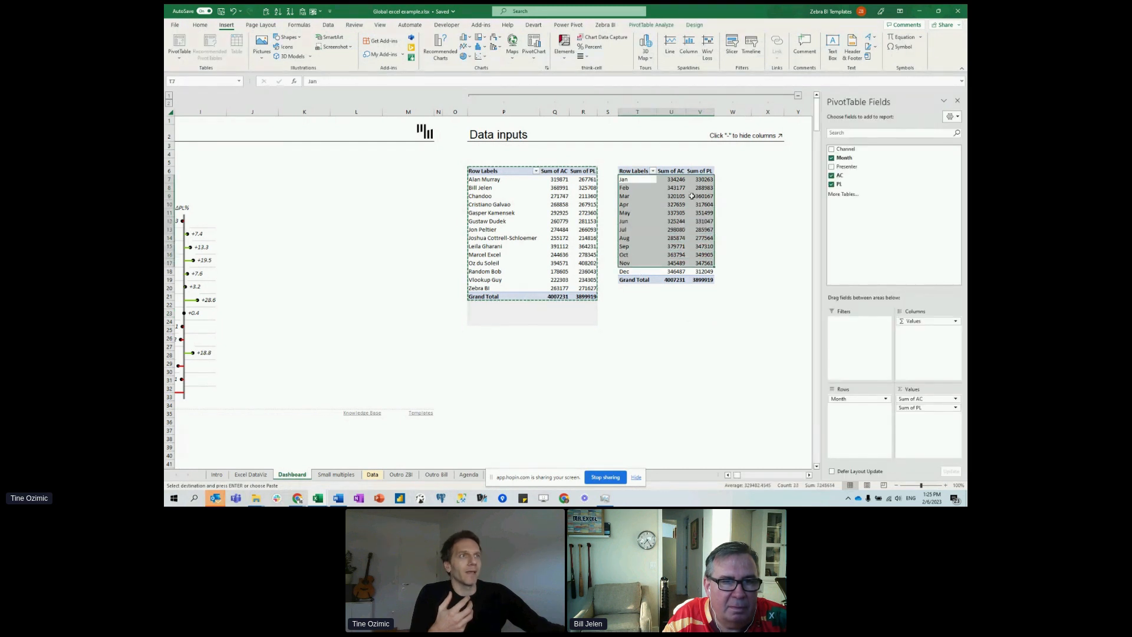
{"action": "left_click", "coordinate": [737, 260]}
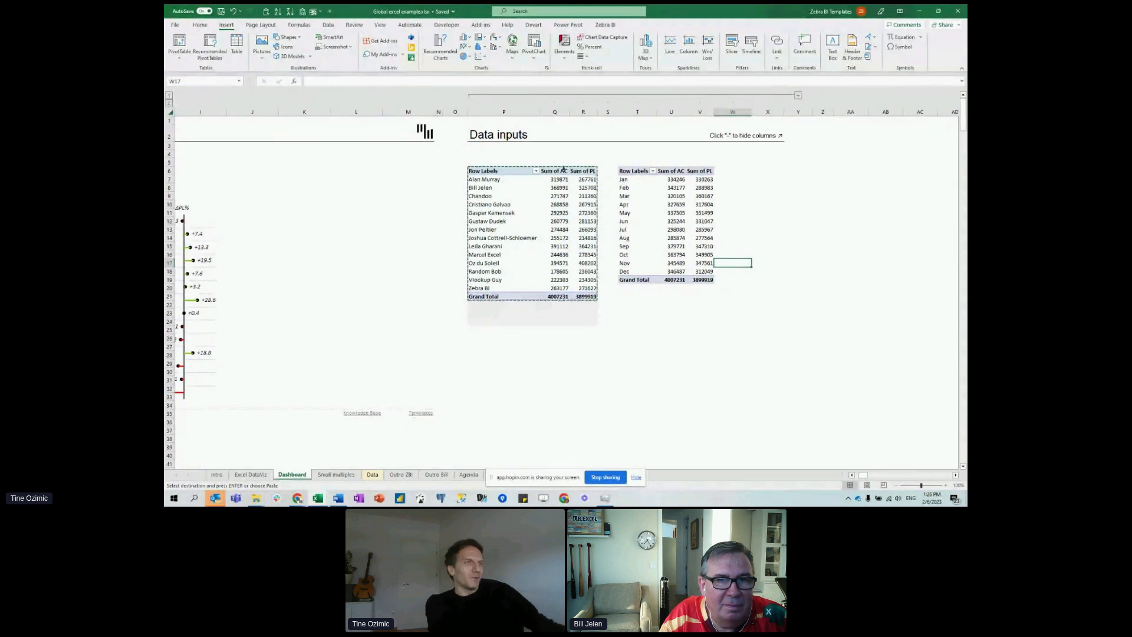
{"action": "left_click", "coordinate": [675, 237]}
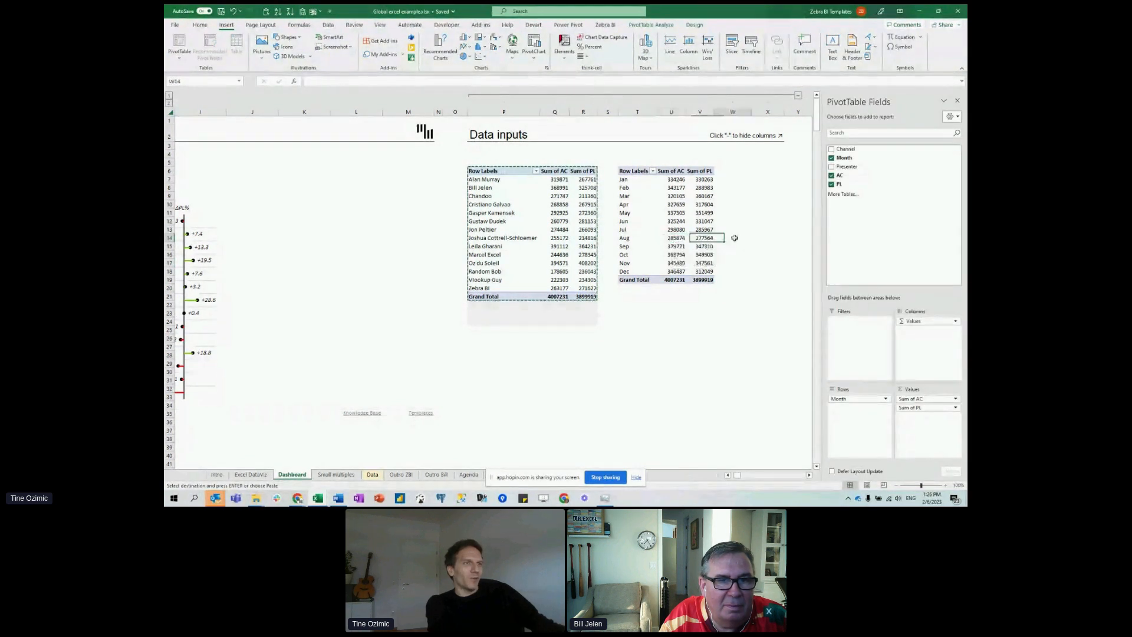
{"action": "left_click", "coordinate": [758, 237]}
{"action": "key", "text": "Down"}
{"action": "key", "text": "Down"}
{"action": "key", "text": "Down"}
{"action": "left_click", "coordinate": [634, 320]}
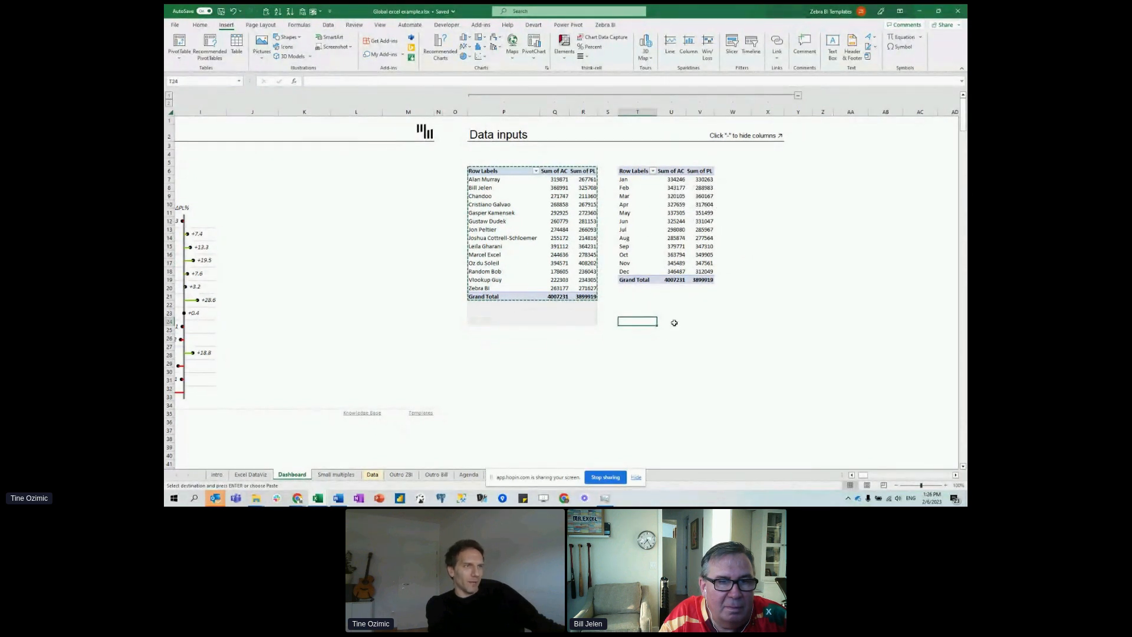
{"action": "left_click", "coordinate": [638, 343]}
Enter the header Month in cell T25 below the monthly PivotTable.
{"action": "left_click", "coordinate": [636, 328]}
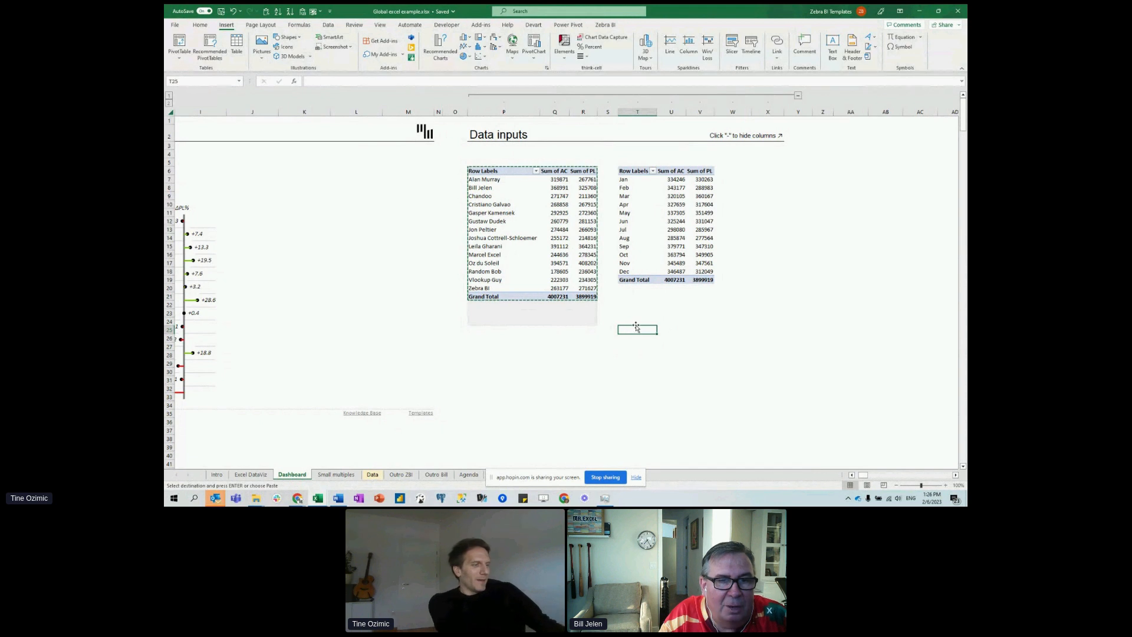
{"action": "type", "text": "M"}
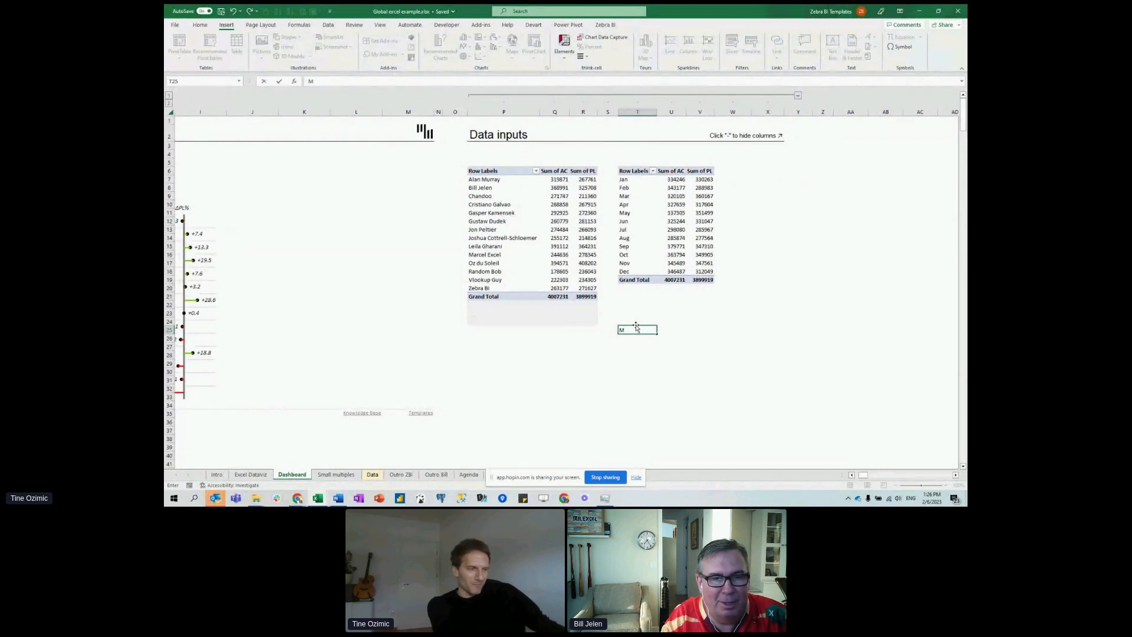
{"action": "type", "text": "onth"}
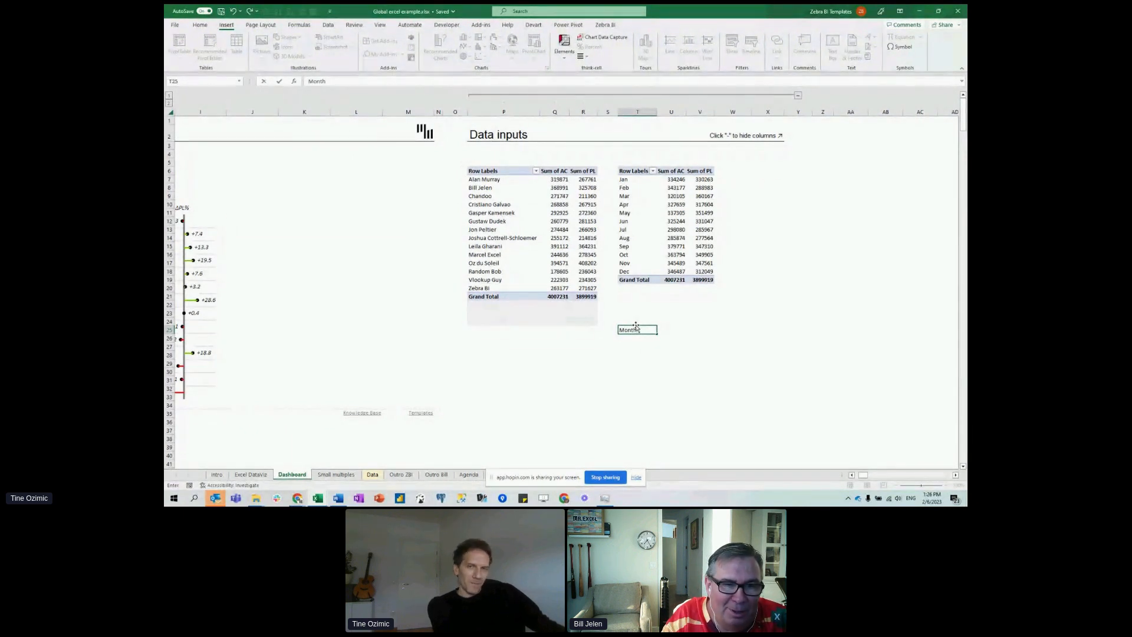
{"action": "key", "text": "Return"}
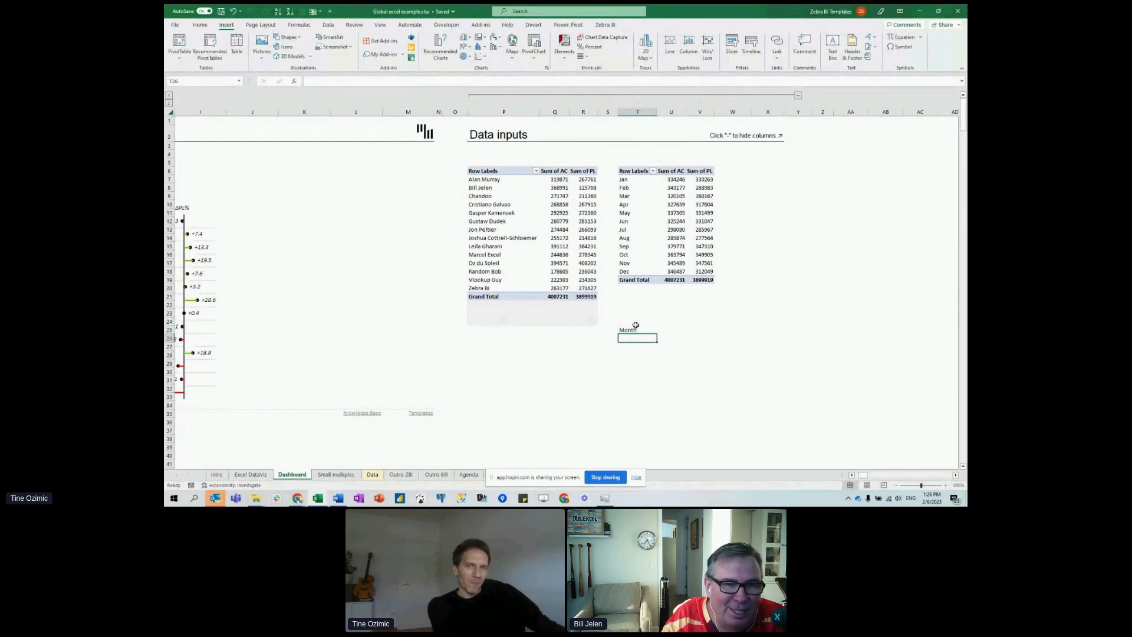
Enter =T7 in cell T26 and fill the formula down to T37 to list the months Jan to Dec.
{"action": "left_click", "coordinate": [635, 327]}
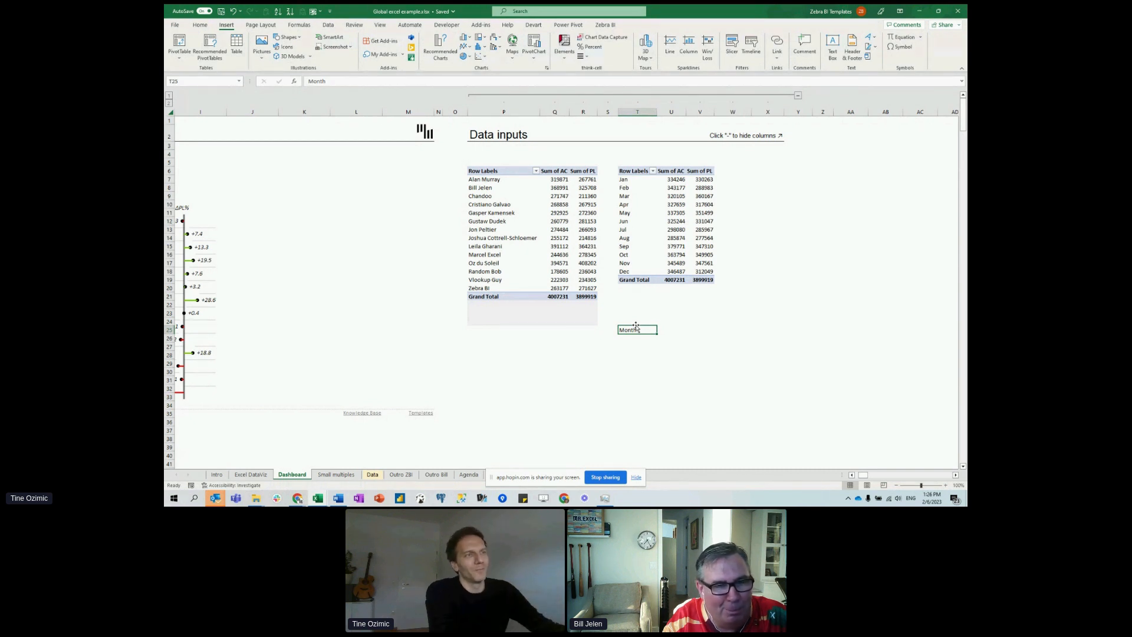
{"action": "left_click", "coordinate": [628, 340]}
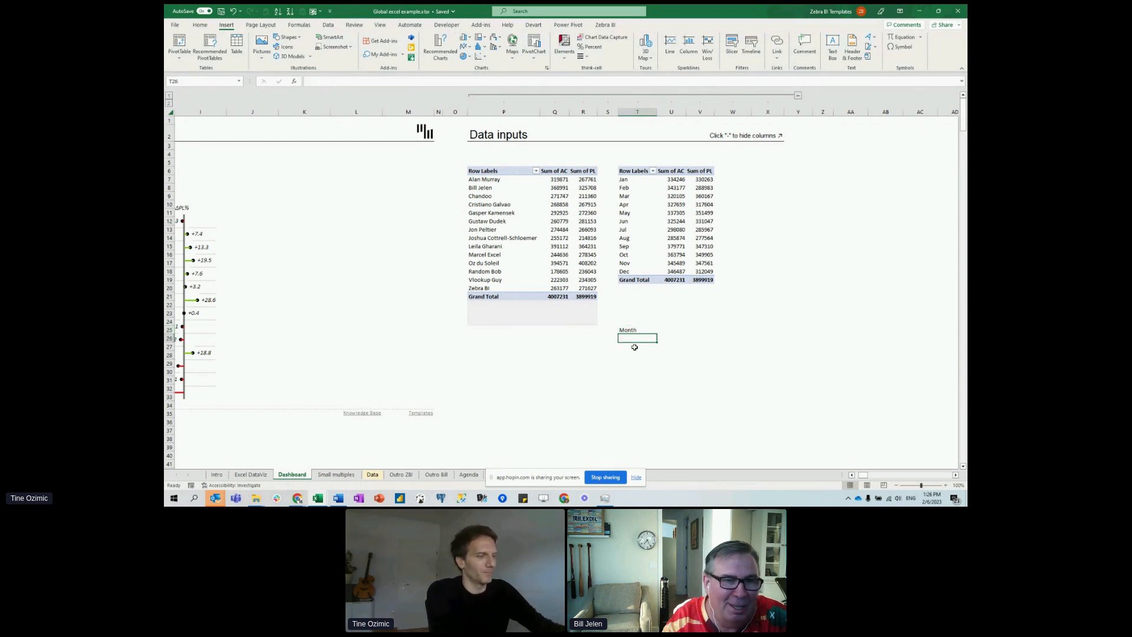
{"action": "type", "text": "="}
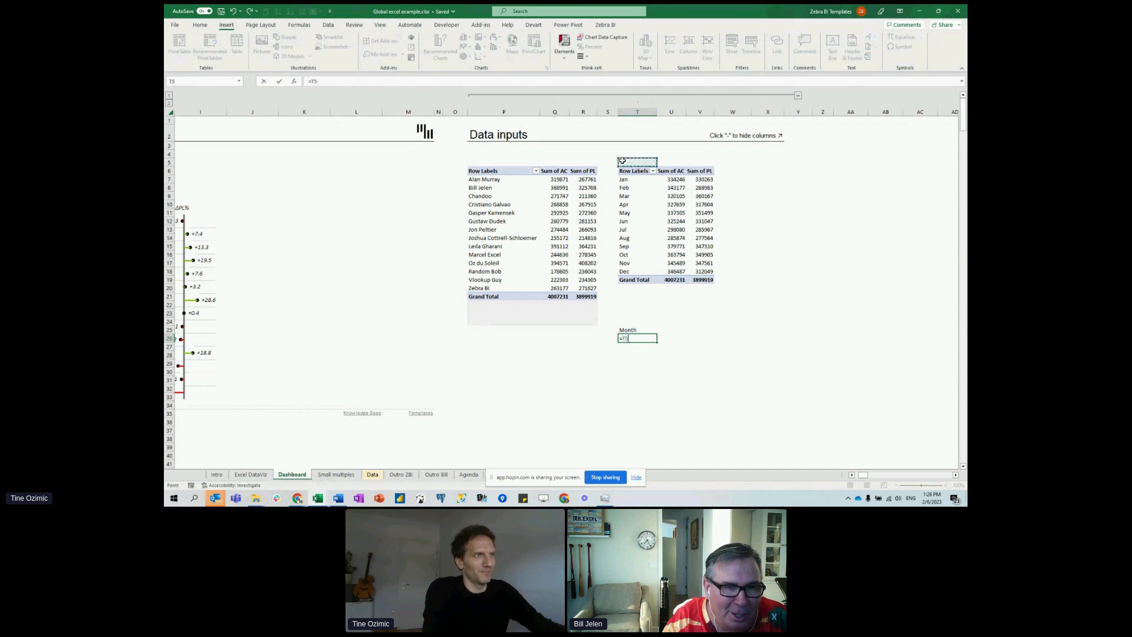
{"action": "left_click", "coordinate": [633, 180]}
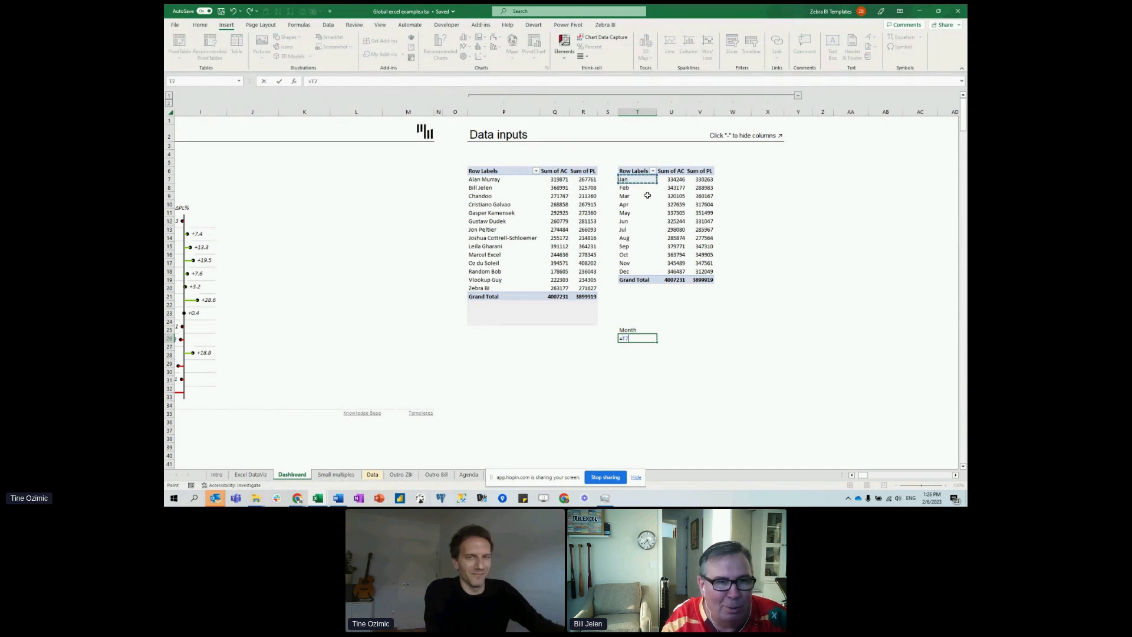
{"action": "key", "text": "Return"}
{"action": "left_click", "coordinate": [626, 340]}
{"action": "left_click_drag", "start_coordinate": [657, 343], "coordinate": [661, 434]}
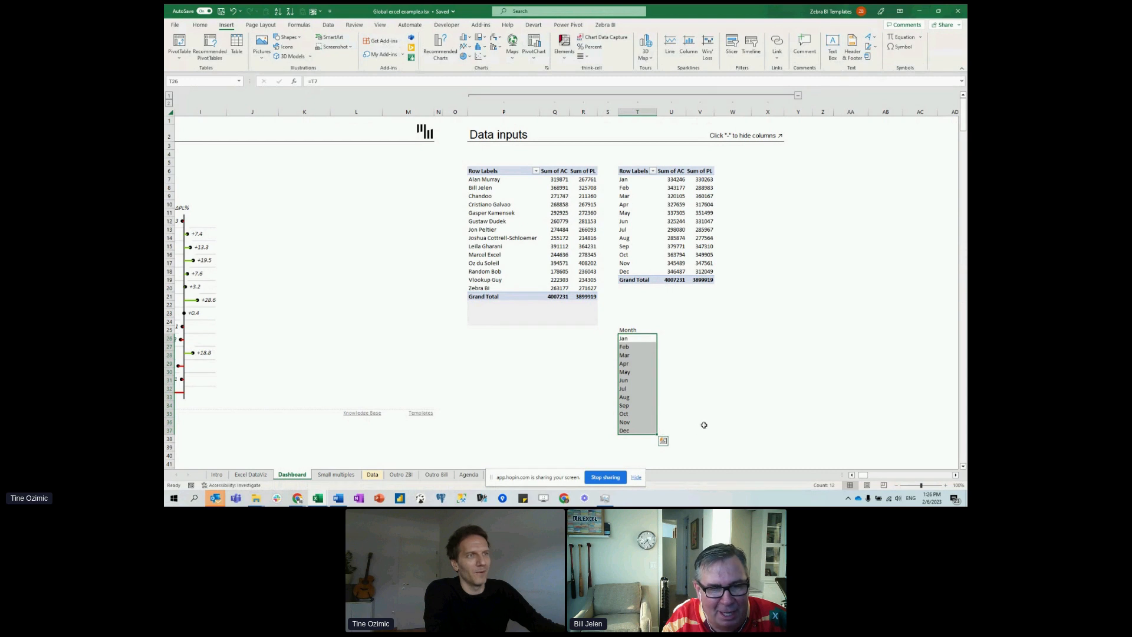
{"action": "left_click", "coordinate": [693, 329]}
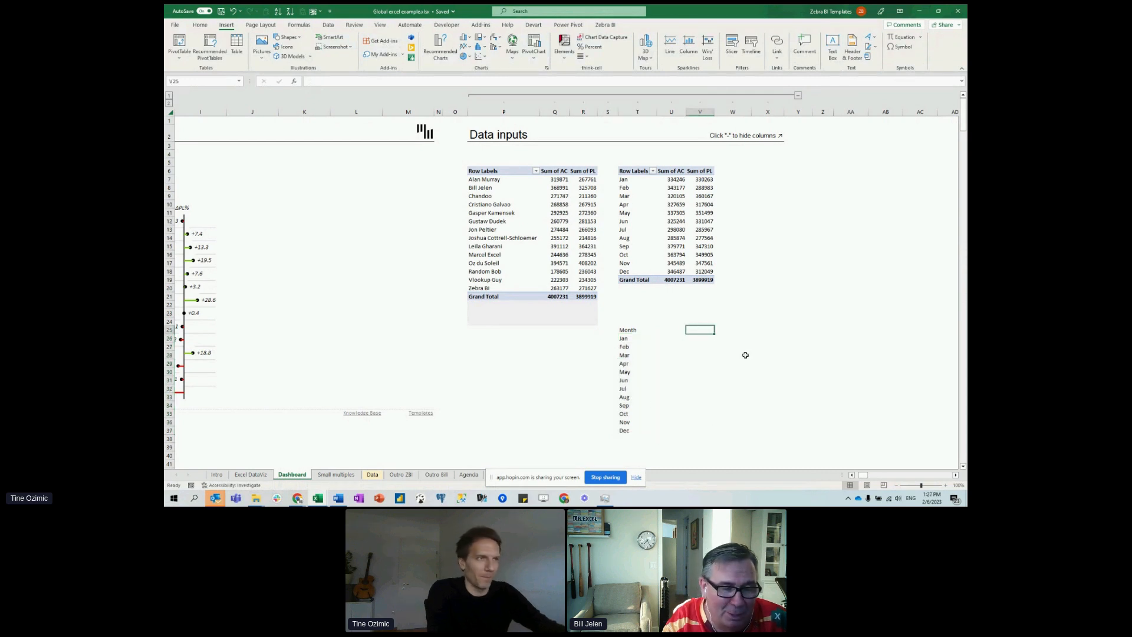
{"action": "left_click", "coordinate": [640, 329]}
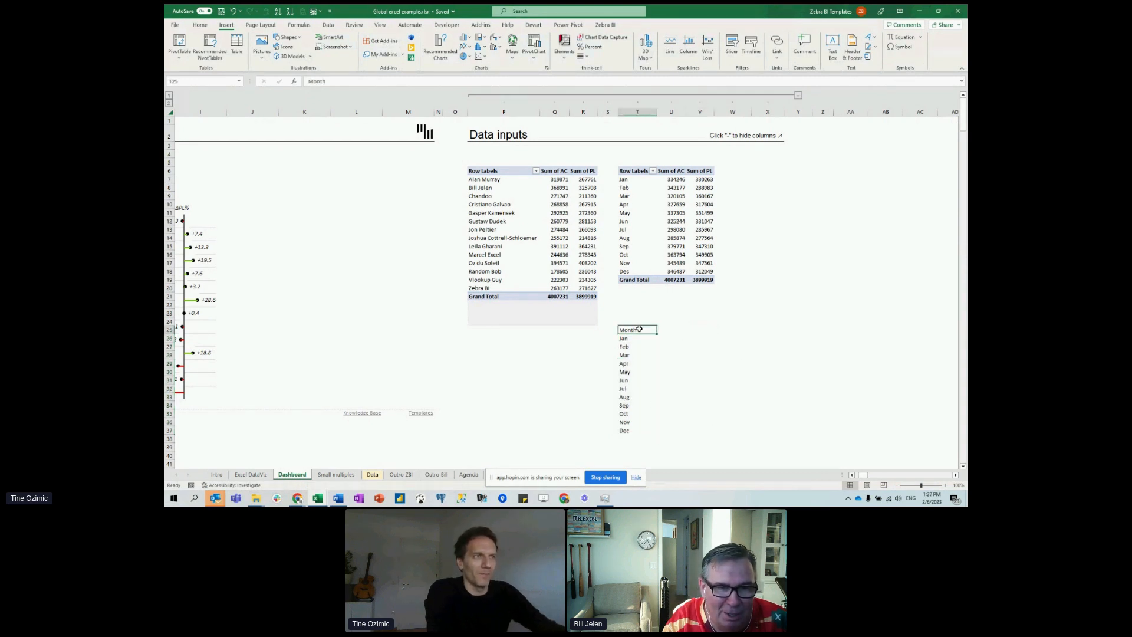
Enter the header AC in U25 and PL in V25 beside the Month header.
{"action": "key", "text": "Right"}
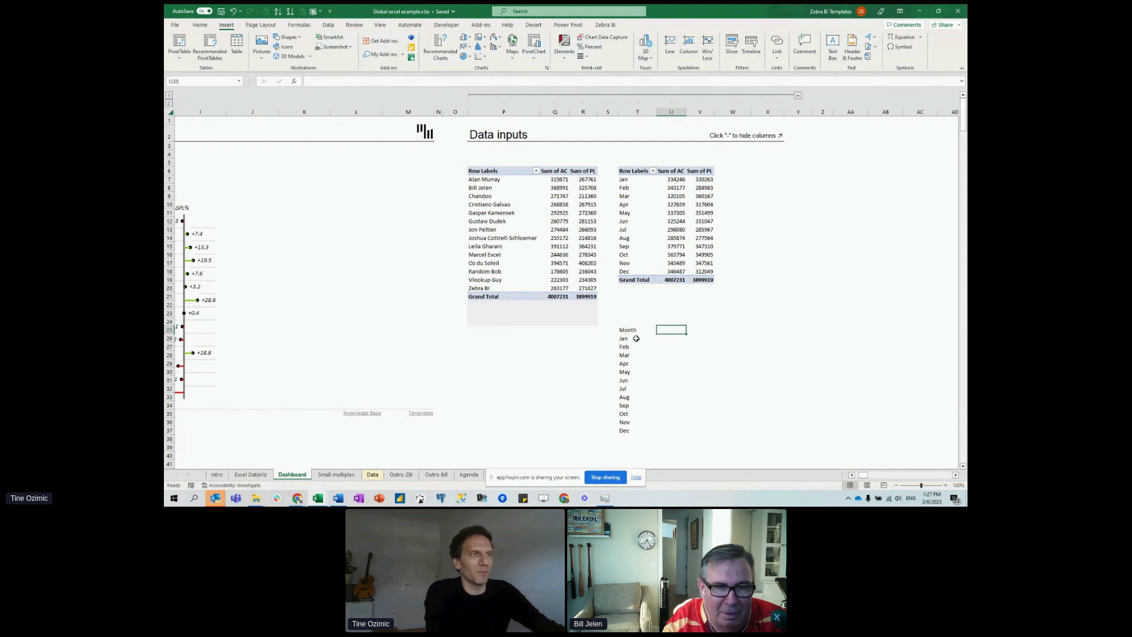
{"action": "left_click_drag", "start_coordinate": [626, 330], "coordinate": [626, 436]}
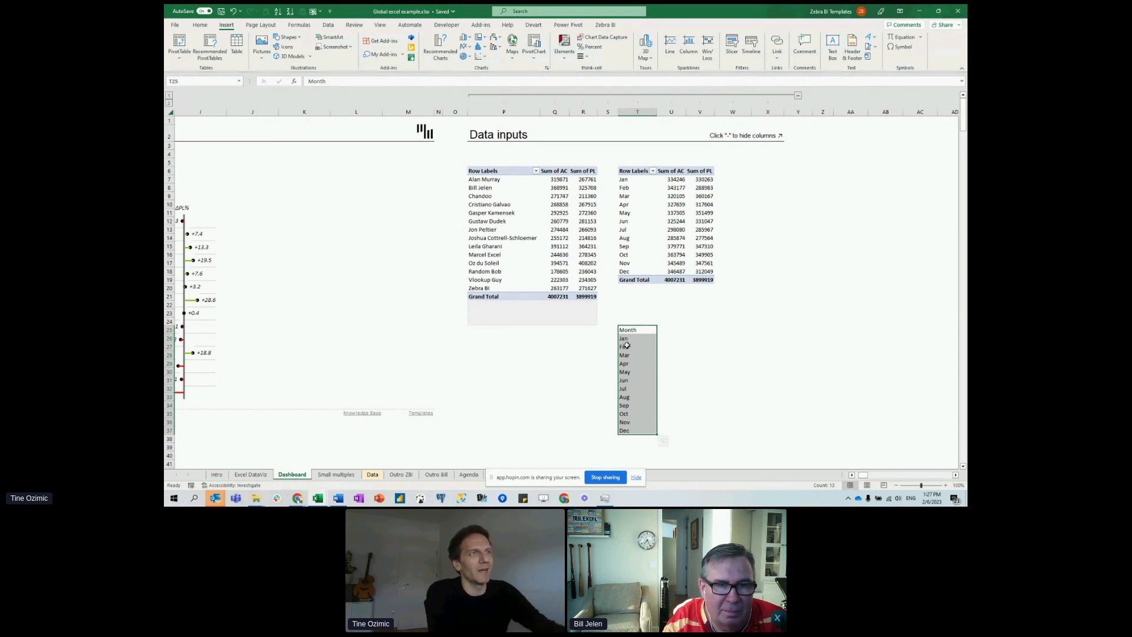
{"action": "left_click", "coordinate": [670, 354]}
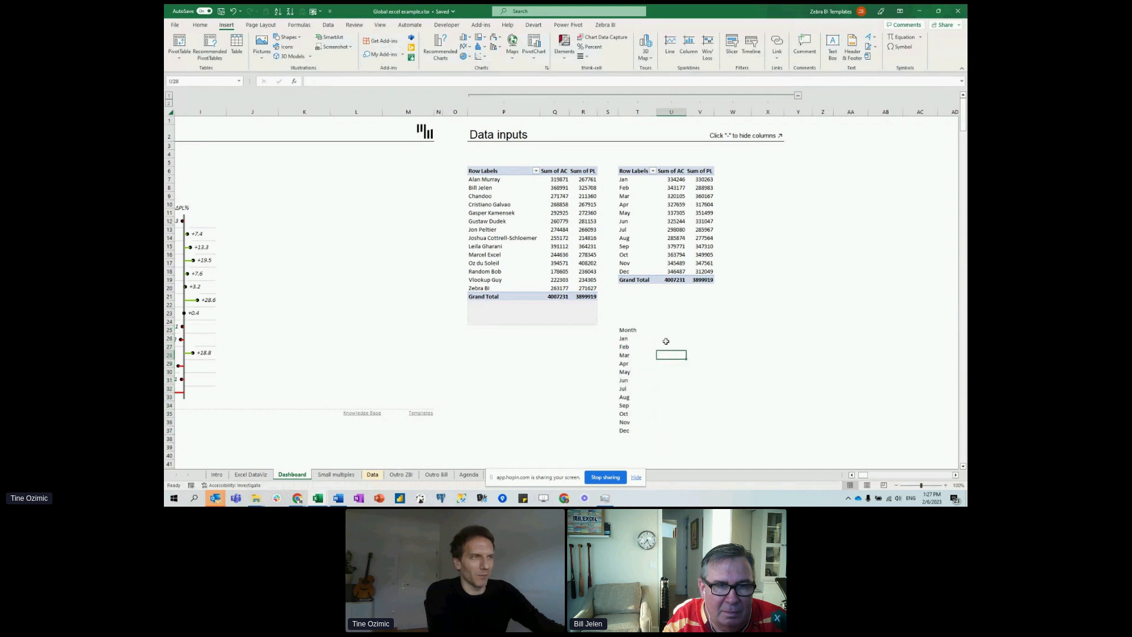
{"action": "left_click", "coordinate": [663, 330]}
{"action": "type", "text": "AC"}
{"action": "key", "text": "Return"}
{"action": "key", "text": "Up"}
{"action": "key", "text": "Right"}
{"action": "type", "text": "PL"}
{"action": "key", "text": "Return"}
Link cell U26 to January's Sum of AC in the monthly PivotTable with a GETPIVOTDATA formula.
{"action": "left_click", "coordinate": [647, 340]}
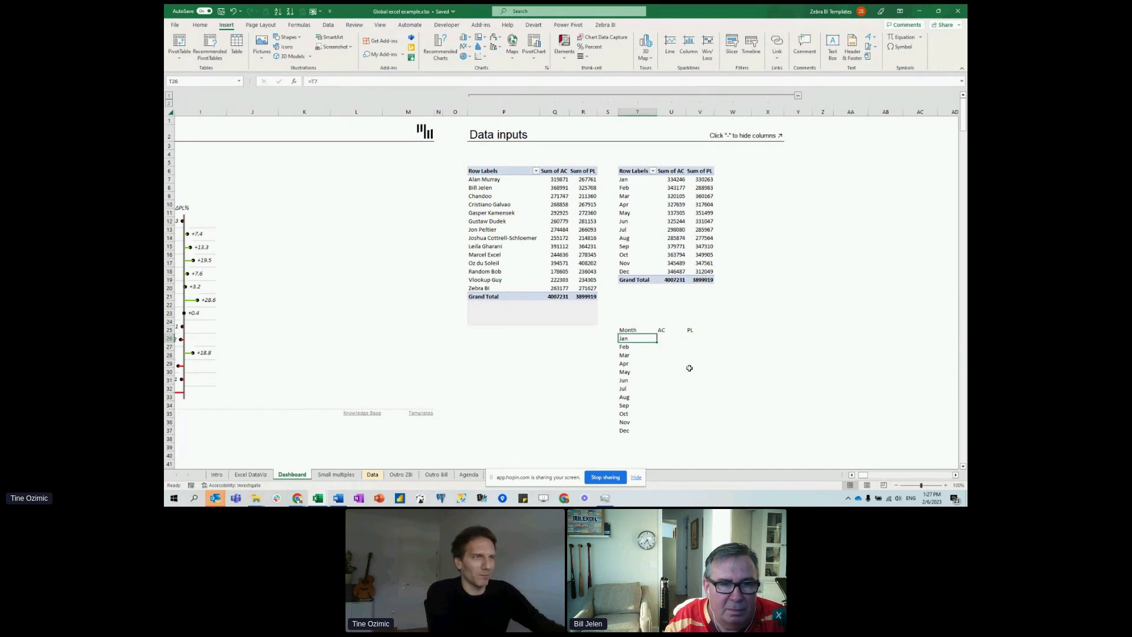
{"action": "key", "text": "Right"}
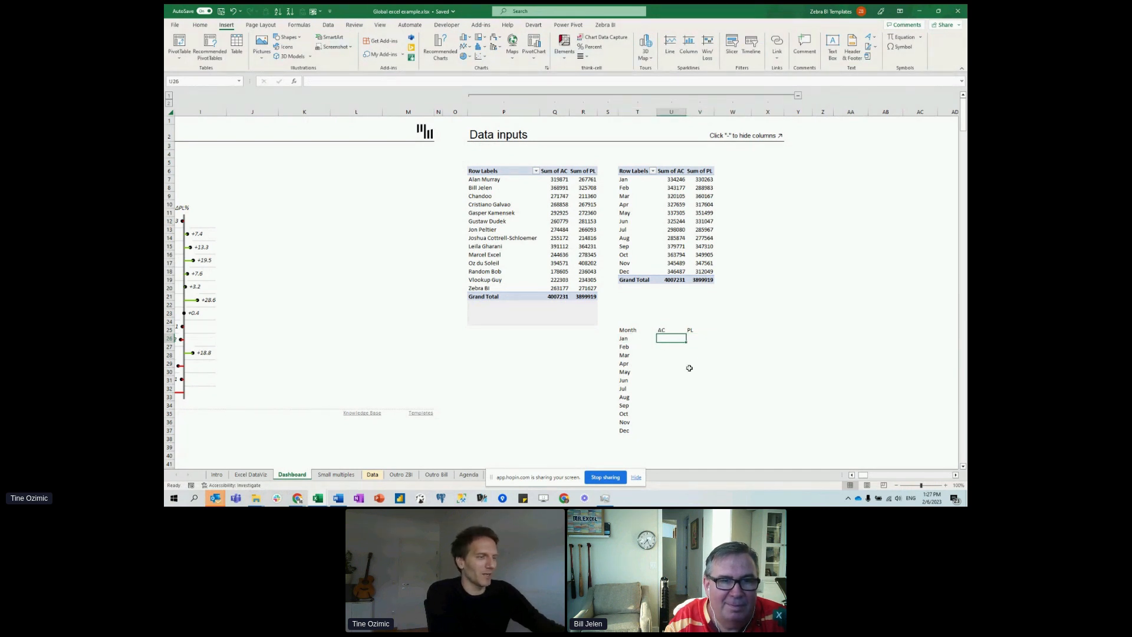
{"action": "type", "text": "="}
{"action": "left_click", "coordinate": [675, 180]}
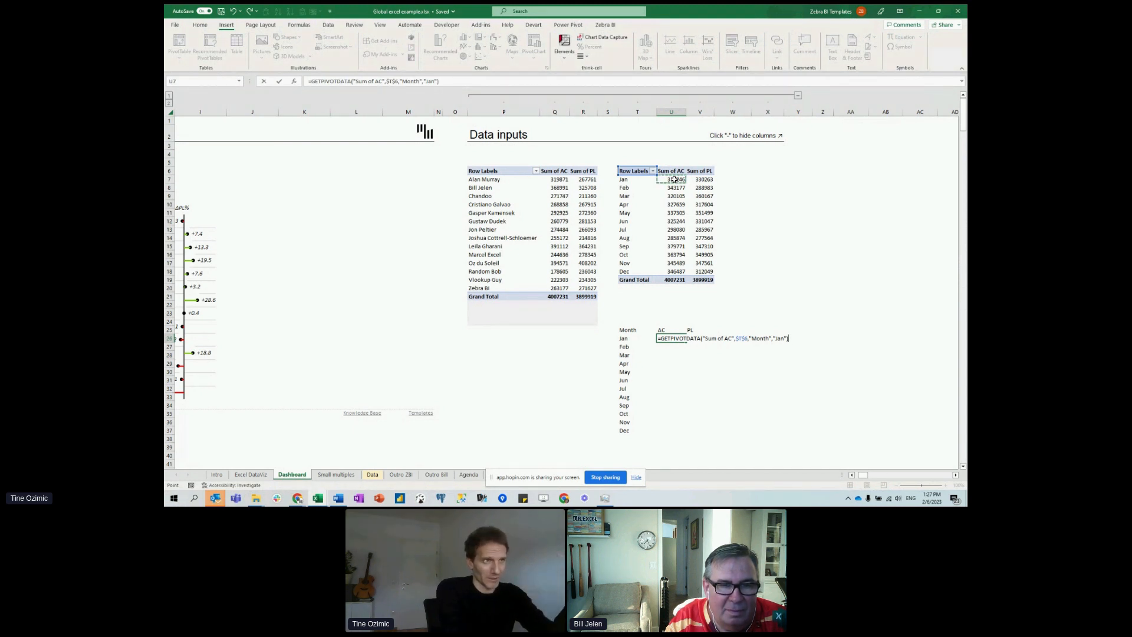
{"action": "key", "text": "Return"}
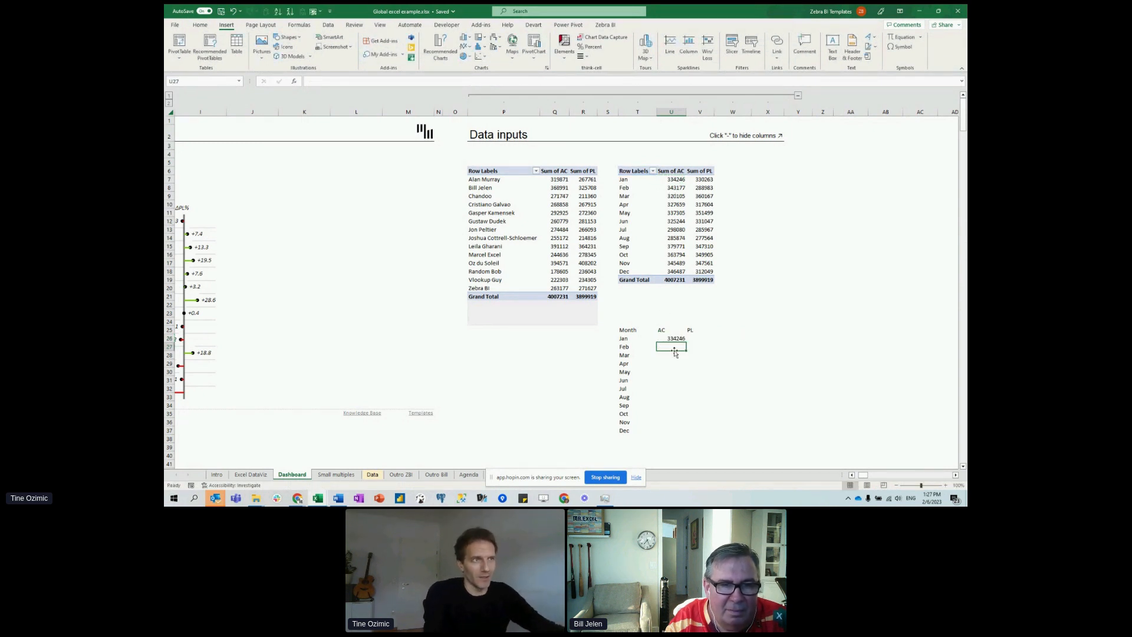
{"action": "key", "text": "Up"}
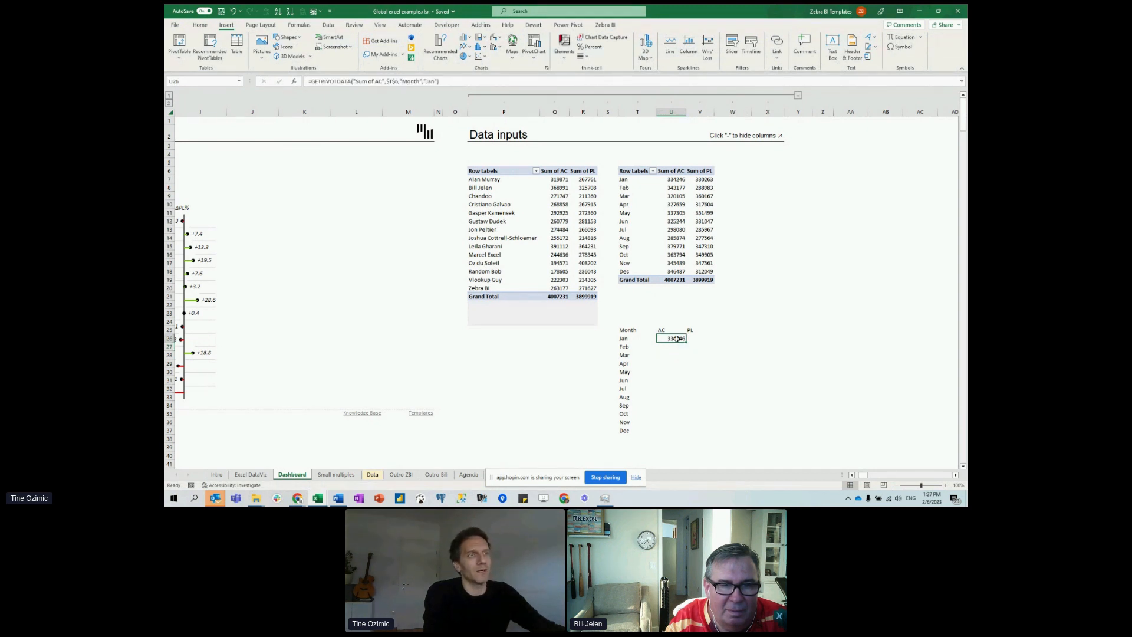
{"action": "left_click", "coordinate": [676, 179]}
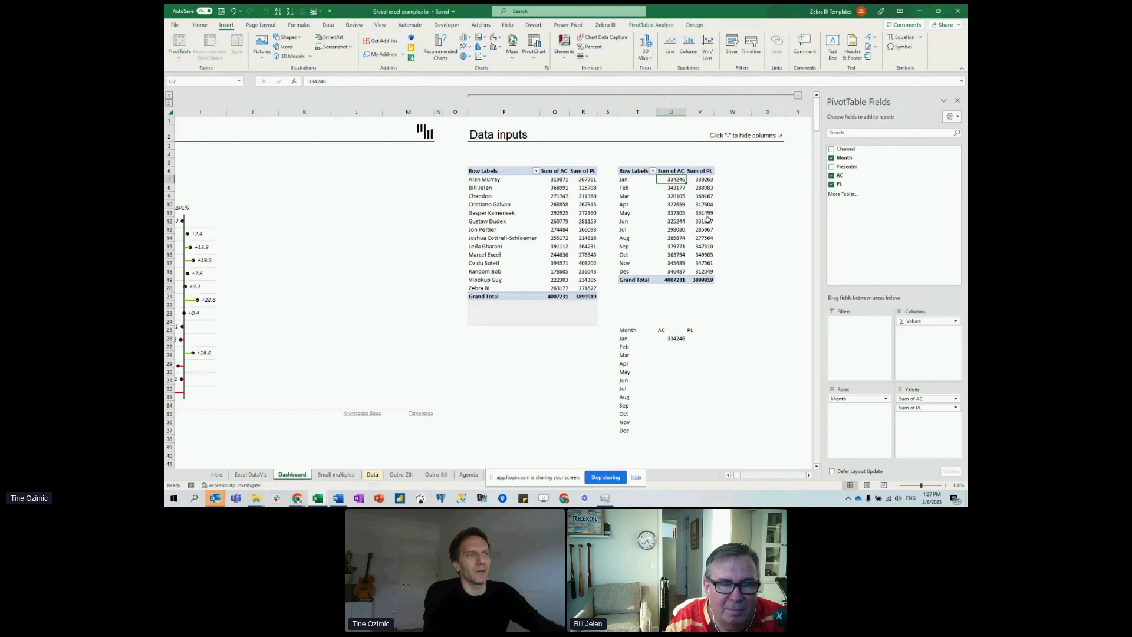
Replace the "Jan" item in U26's GETPIVOTDATA formula with the column-locked reference $T26.
{"action": "left_click", "coordinate": [671, 338]}
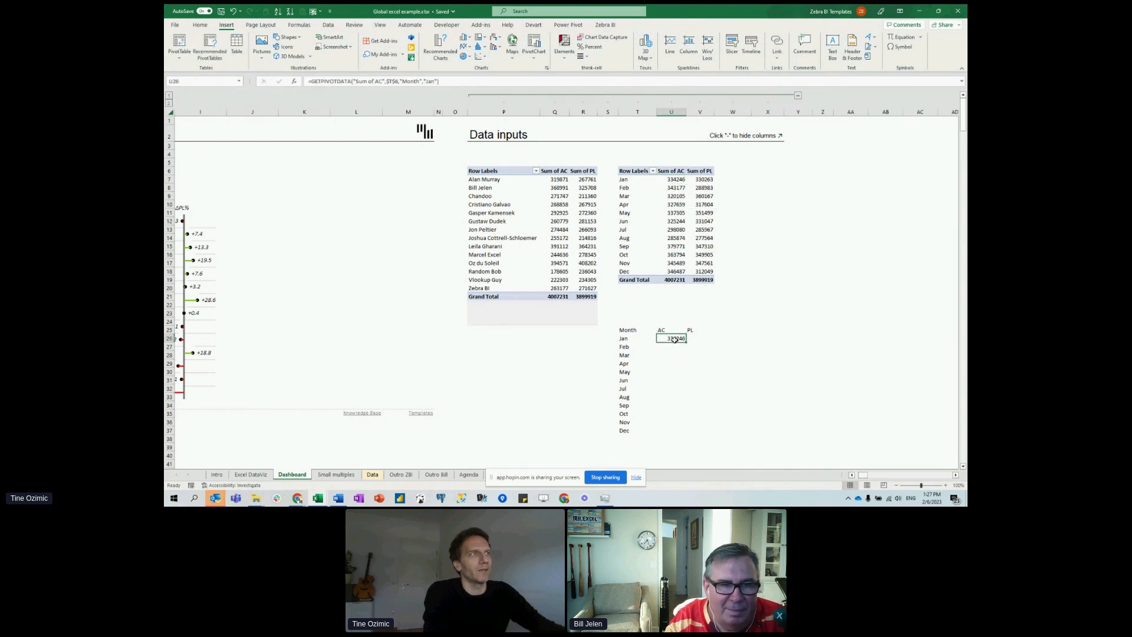
{"action": "left_click", "coordinate": [420, 82]}
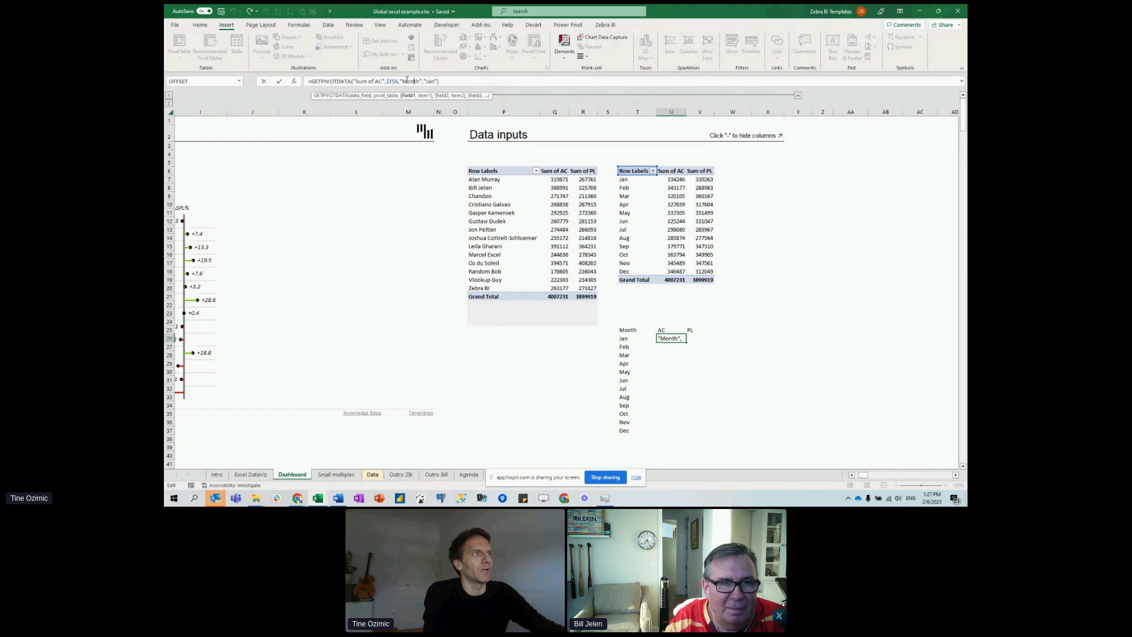
{"action": "left_click_drag", "start_coordinate": [402, 80], "coordinate": [423, 81]}
{"action": "left_click", "coordinate": [429, 82]}
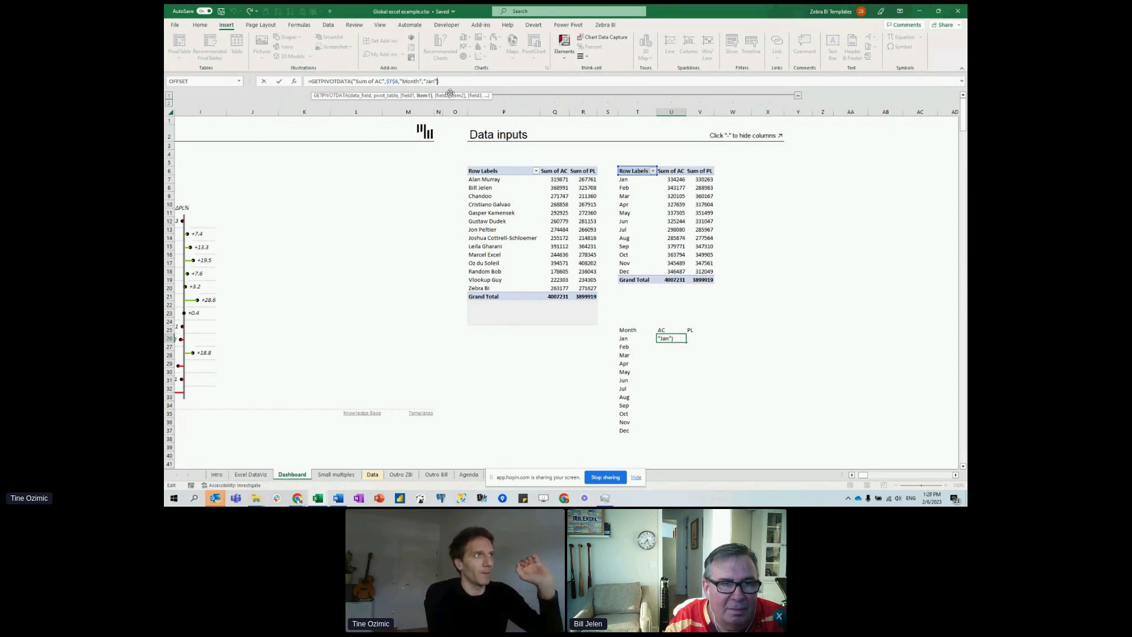
{"action": "key", "text": "Delete"}
{"action": "key", "text": "Delete"}
{"action": "key", "text": "Delete"}
{"action": "key", "text": "Delete"}
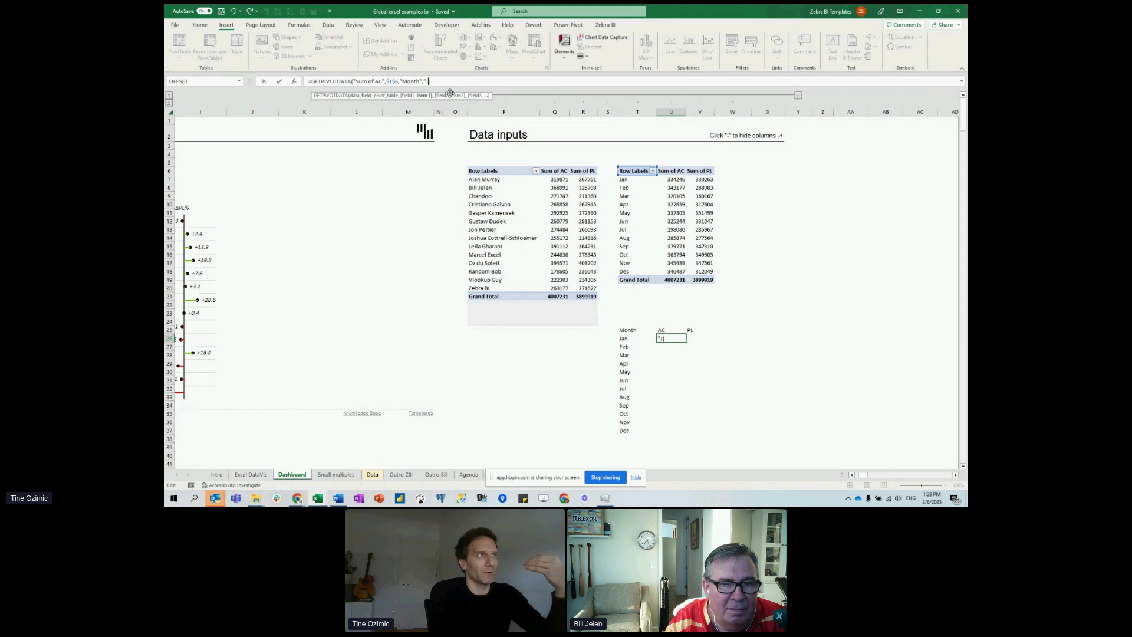
{"action": "key", "text": "Delete"}
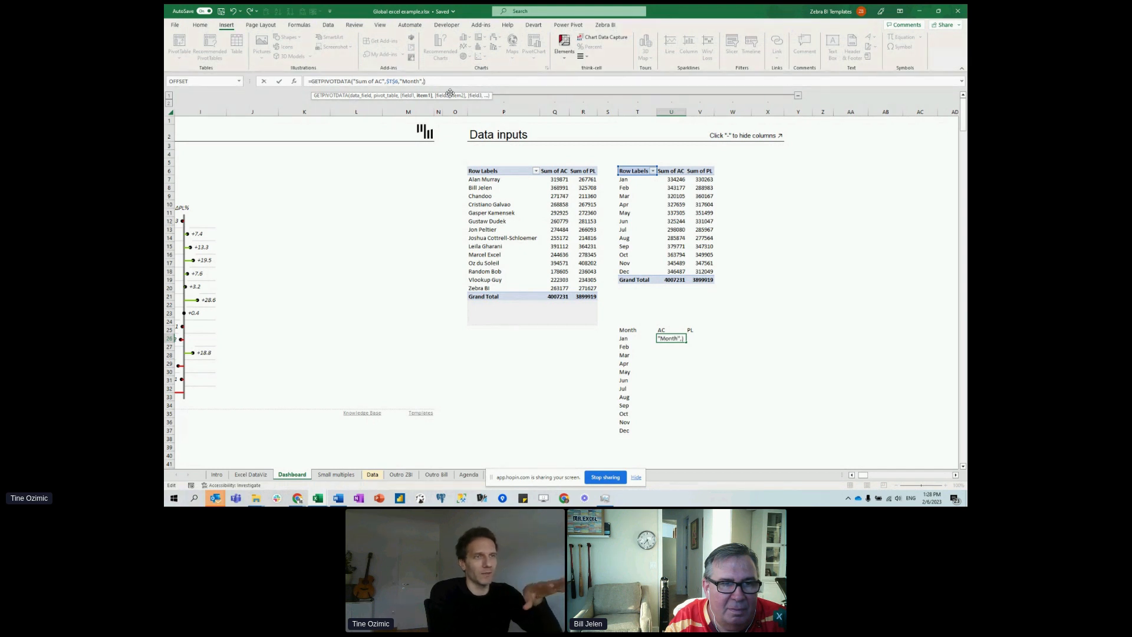
{"action": "left_click", "coordinate": [625, 339]}
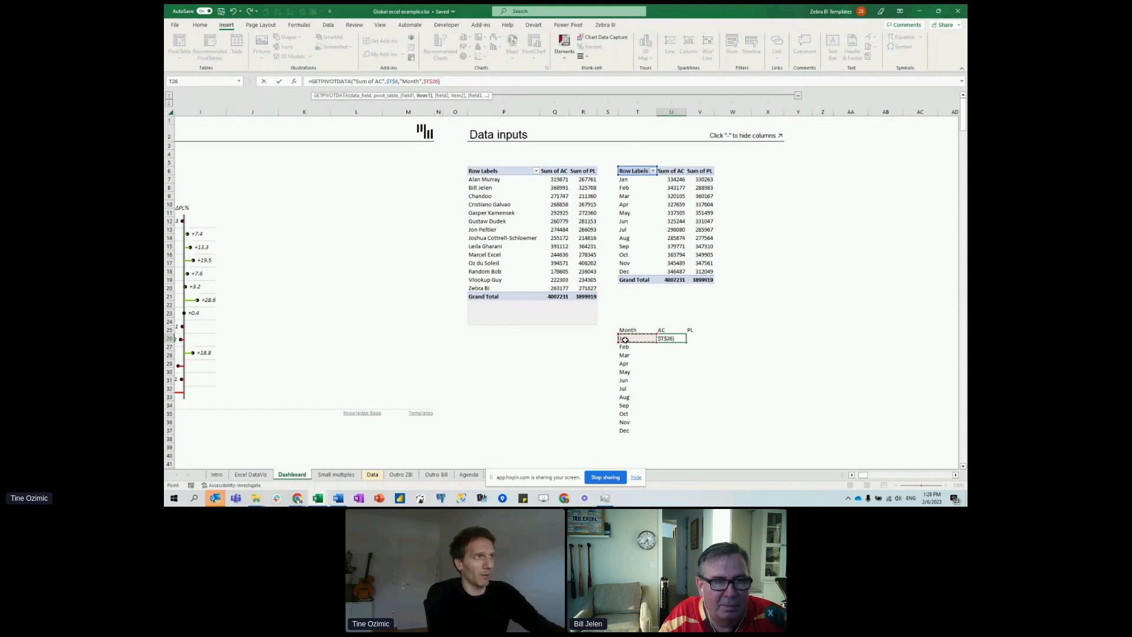
{"action": "key", "text": "F4"}
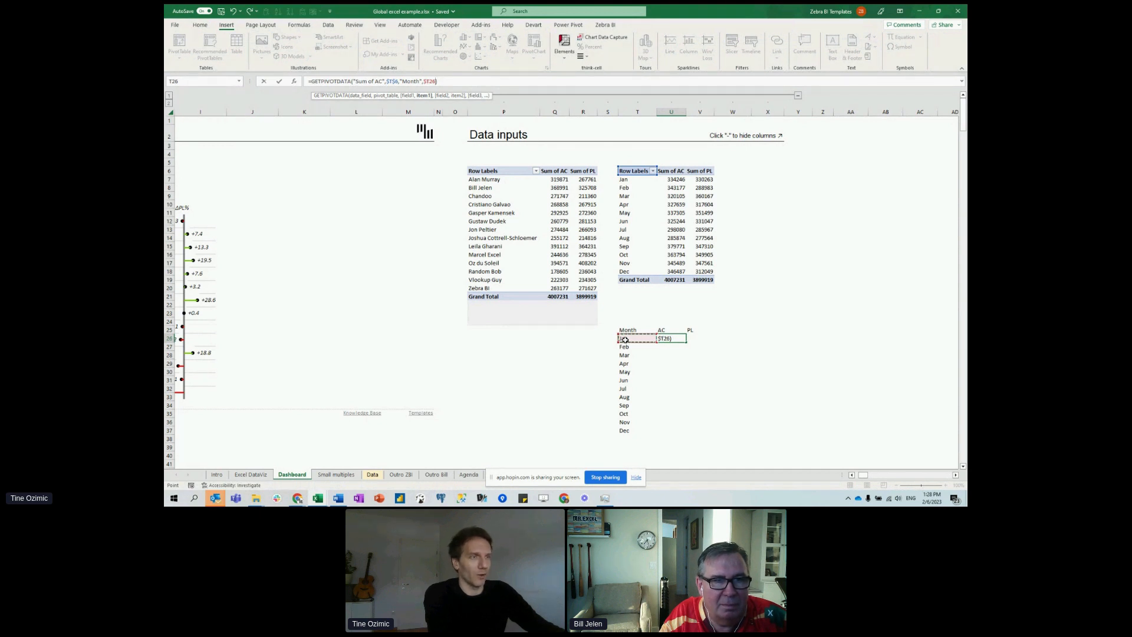
{"action": "key", "text": "Return"}
Fill the AC formula from U26 down to U37 and compare the values with the monthly PivotTable.
{"action": "left_click", "coordinate": [672, 339]}
{"action": "left_click_drag", "start_coordinate": [686, 344], "coordinate": [679, 435]}
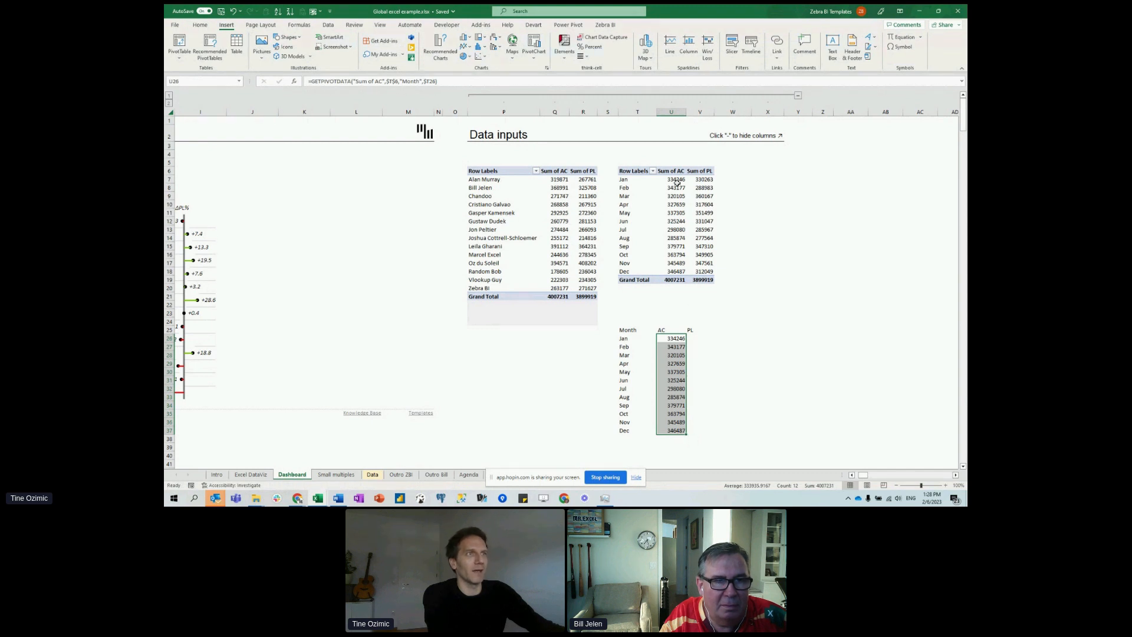
{"action": "left_click_drag", "start_coordinate": [677, 181], "coordinate": [677, 272]}
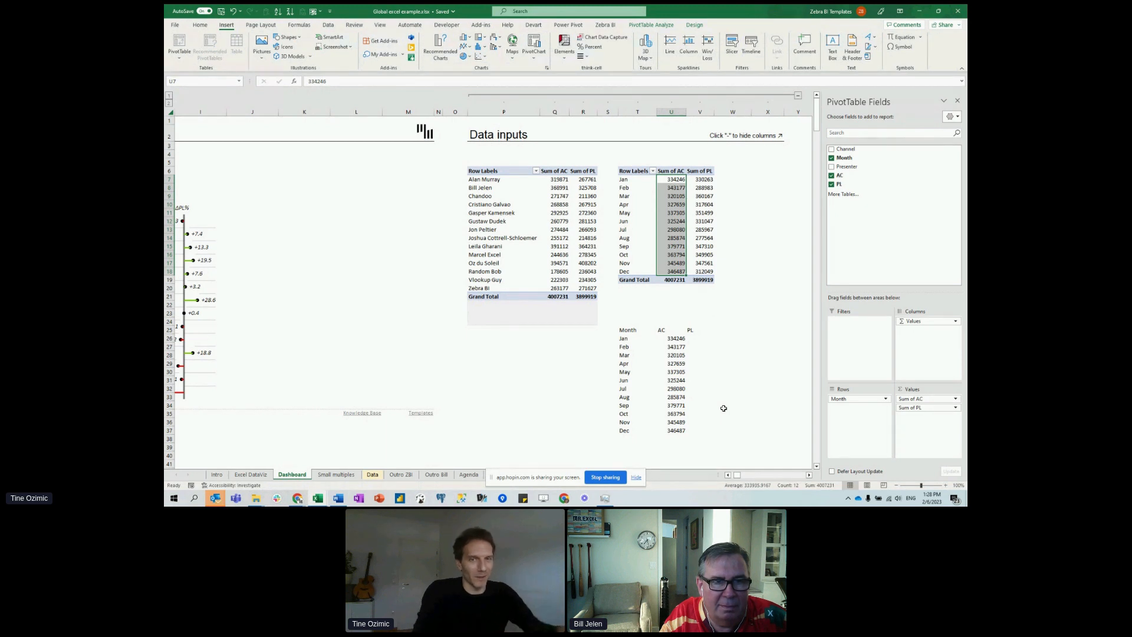
Copy the January AC formula from U26 into V26.
{"action": "left_click", "coordinate": [671, 339]}
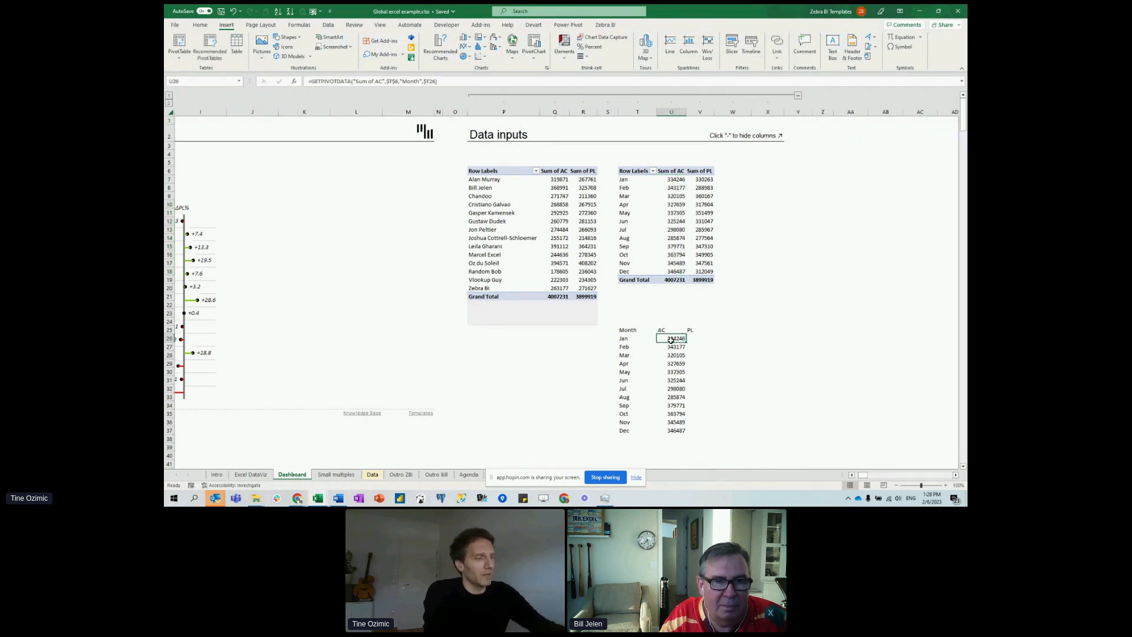
{"action": "key", "text": "ctrl+c"}
{"action": "key", "text": "Right"}
{"action": "key", "text": "ctrl+v"}
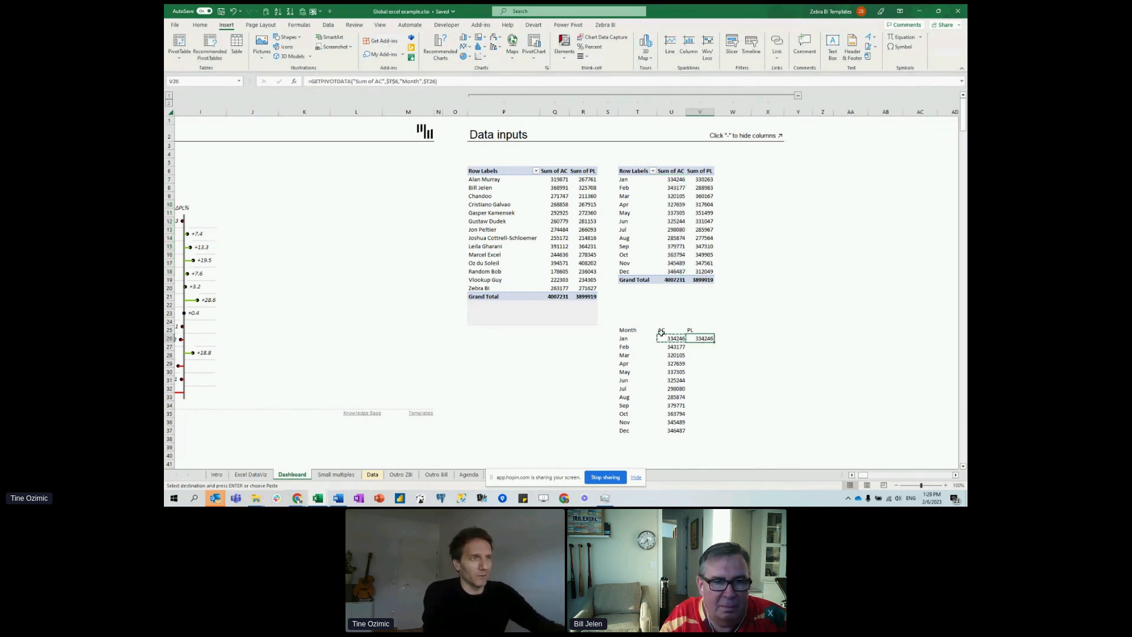
Change the data field in V26's GETPIVOTDATA formula to "Sum of PL".
{"action": "left_click", "coordinate": [372, 81]}
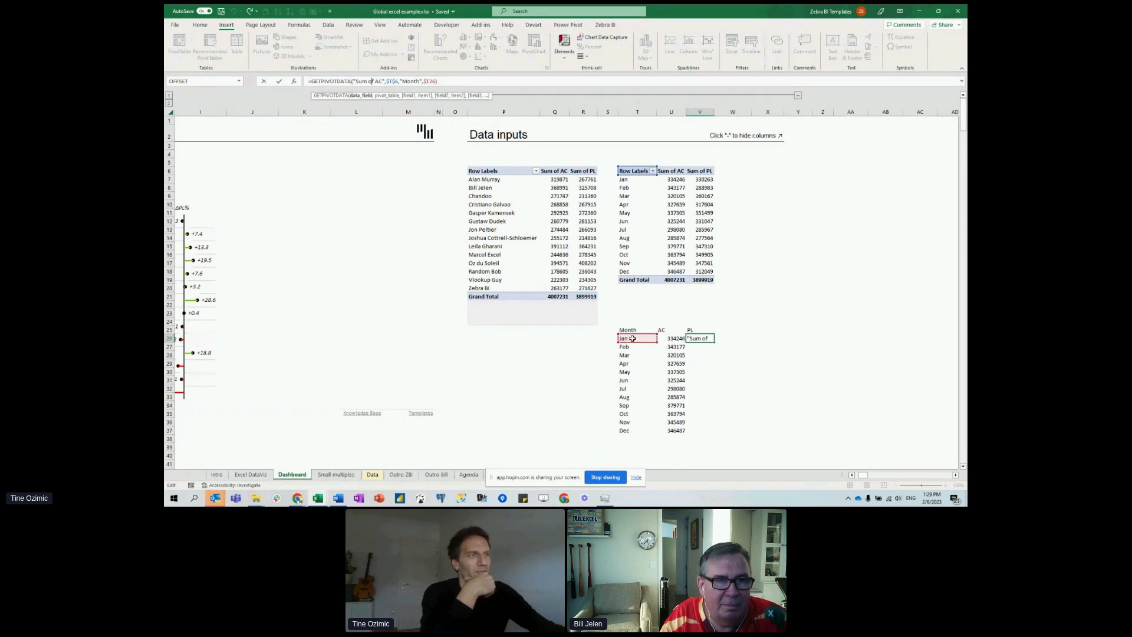
{"action": "key", "text": "Return"}
{"action": "left_click", "coordinate": [700, 339]}
{"action": "left_click", "coordinate": [675, 339]}
{"action": "left_click", "coordinate": [705, 340]}
{"action": "left_click", "coordinate": [396, 82]}
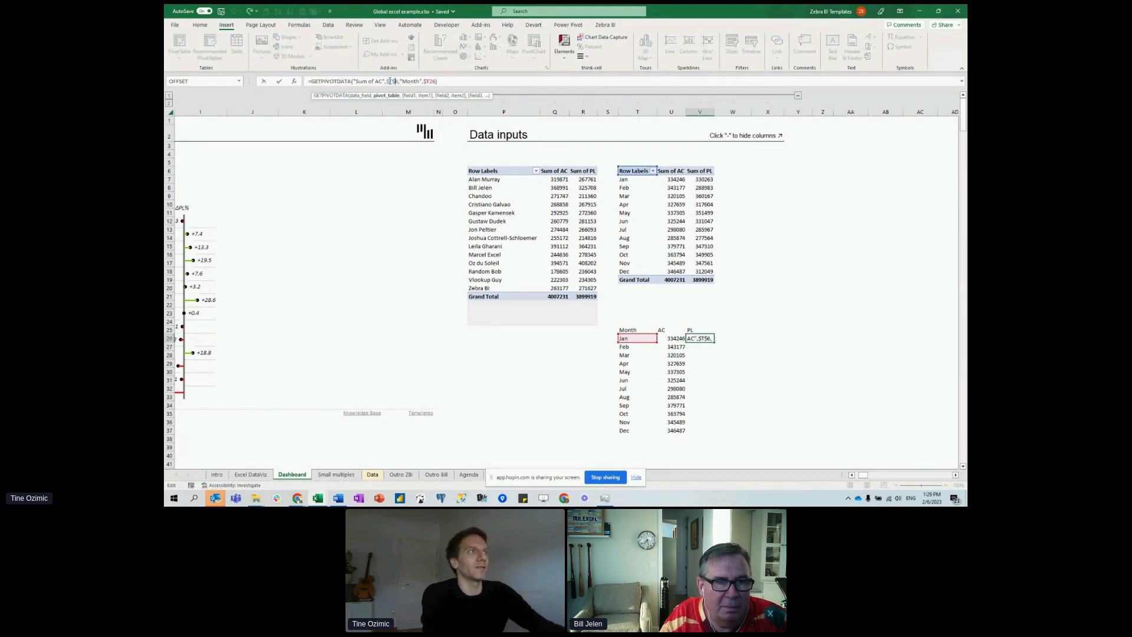
{"action": "left_click", "coordinate": [378, 81]}
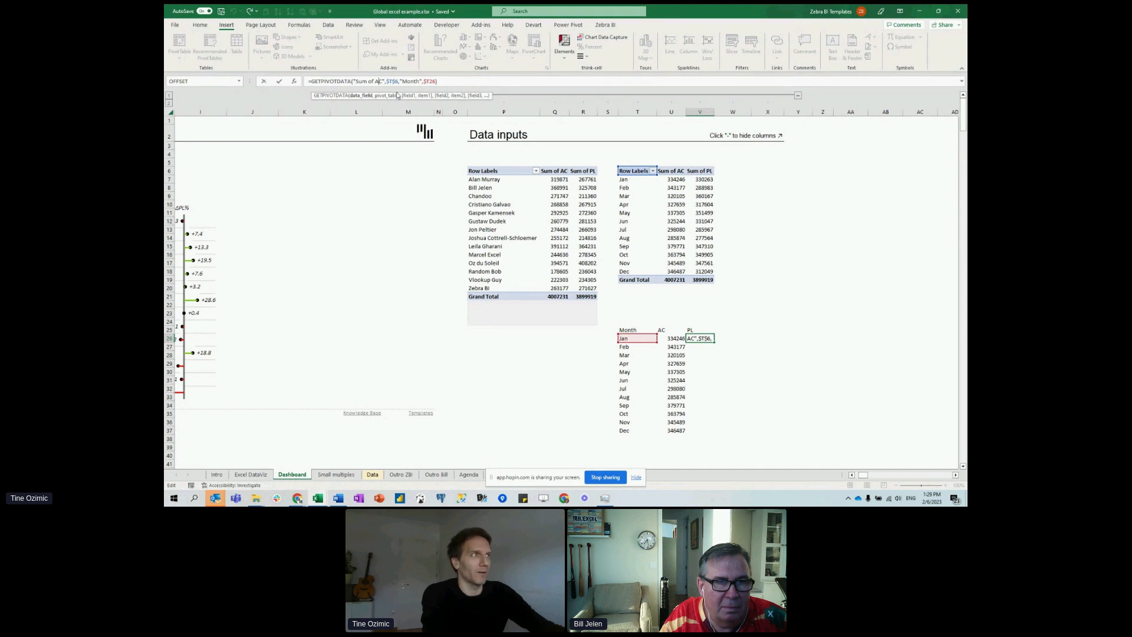
{"action": "key", "text": "BackSpace"}
{"action": "key", "text": "BackSpace"}
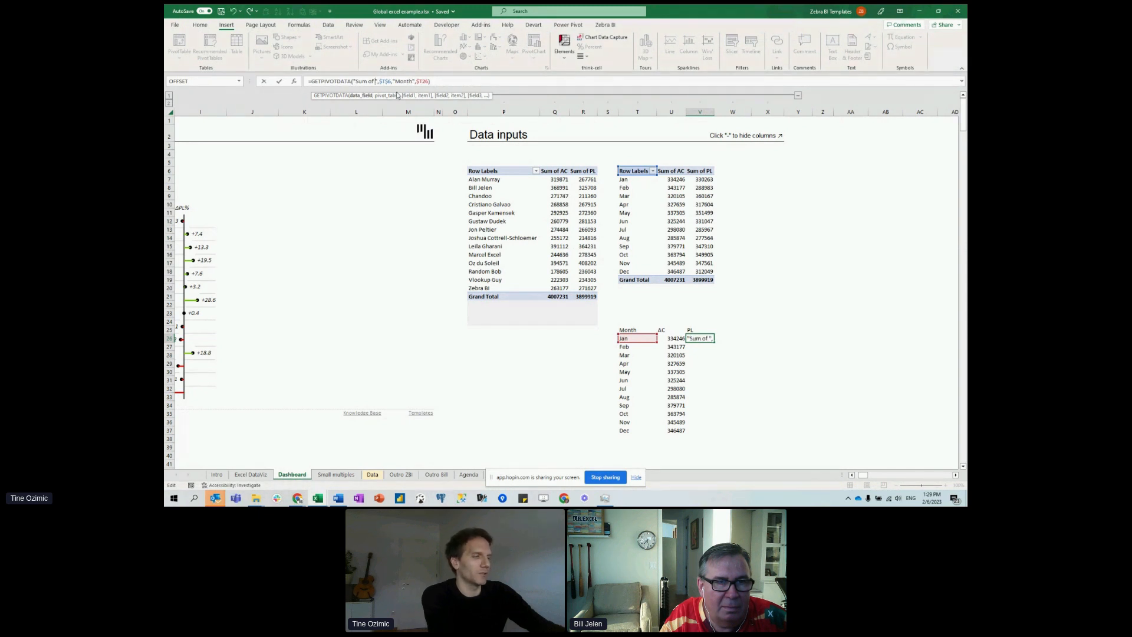
{"action": "type", "text": "PL"}
{"action": "key", "text": "Return"}
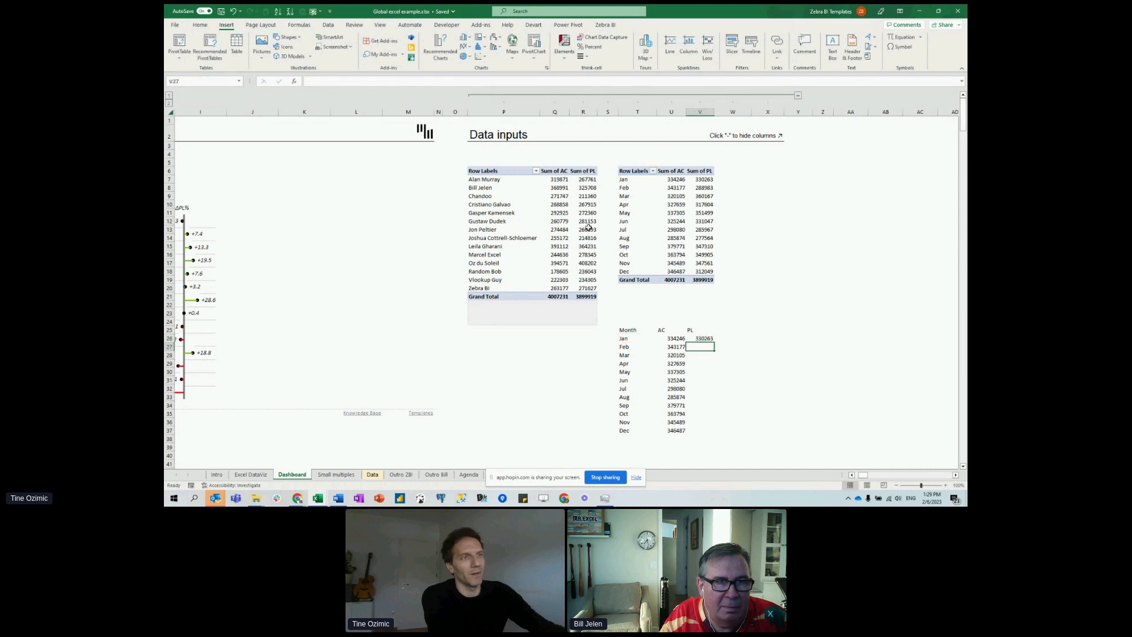
Fill the PL formula from V26 down to V37 and compare the values with the monthly PivotTable.
{"action": "left_click", "coordinate": [711, 341]}
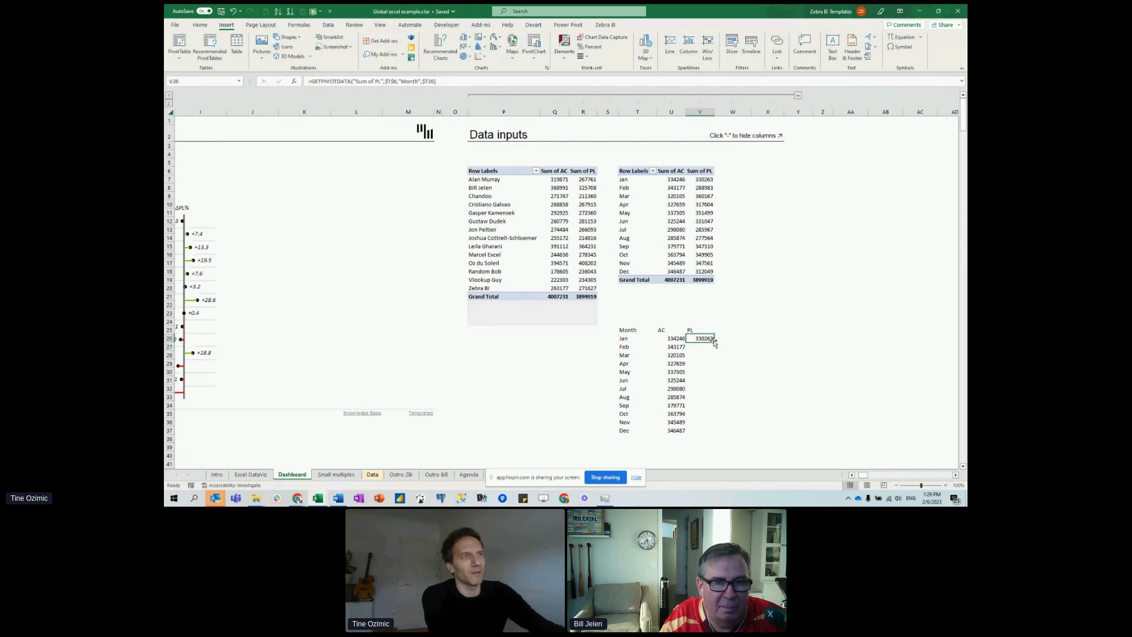
{"action": "left_click_drag", "start_coordinate": [715, 342], "coordinate": [716, 434]}
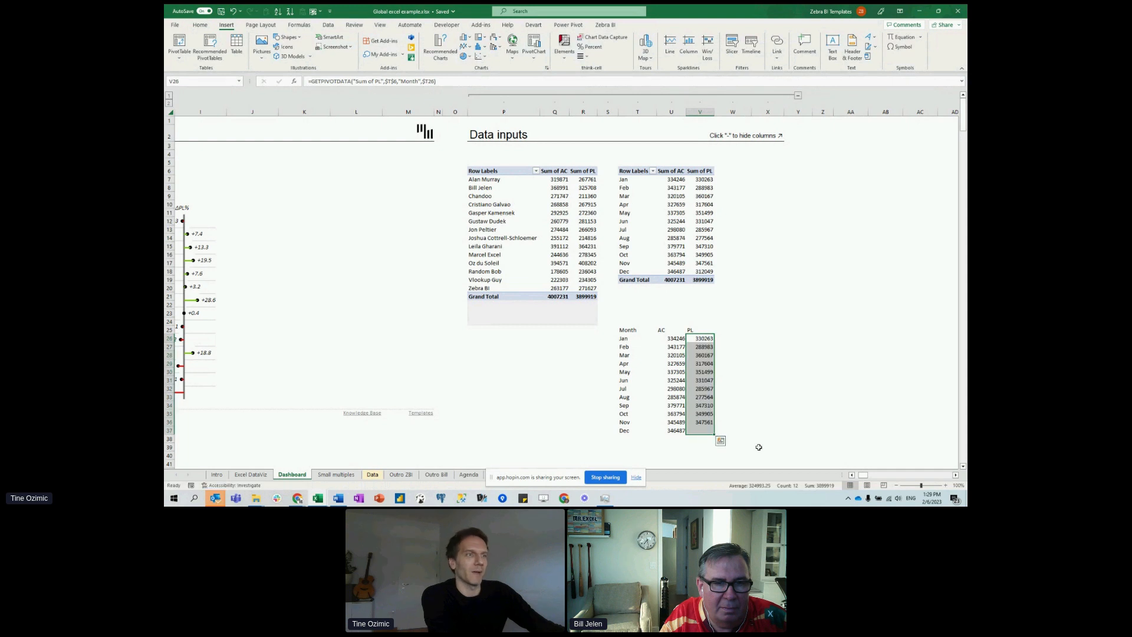
{"action": "left_click", "coordinate": [733, 406]}
{"action": "left_click_drag", "start_coordinate": [704, 179], "coordinate": [704, 263]}
{"action": "left_click", "coordinate": [673, 363]}
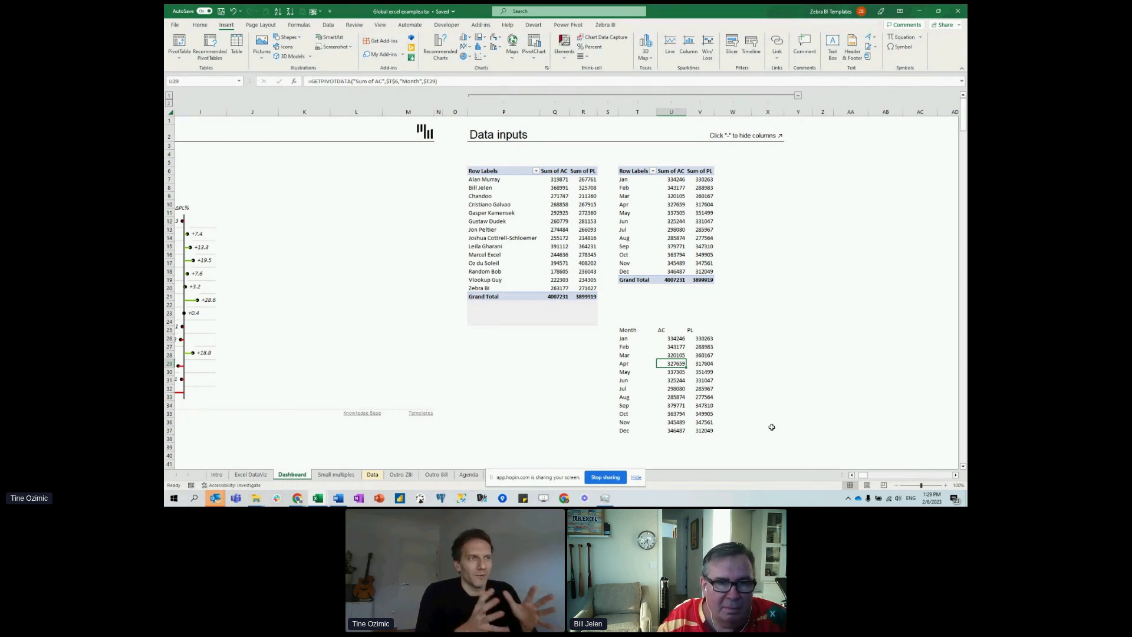
{"action": "left_click", "coordinate": [677, 338]}
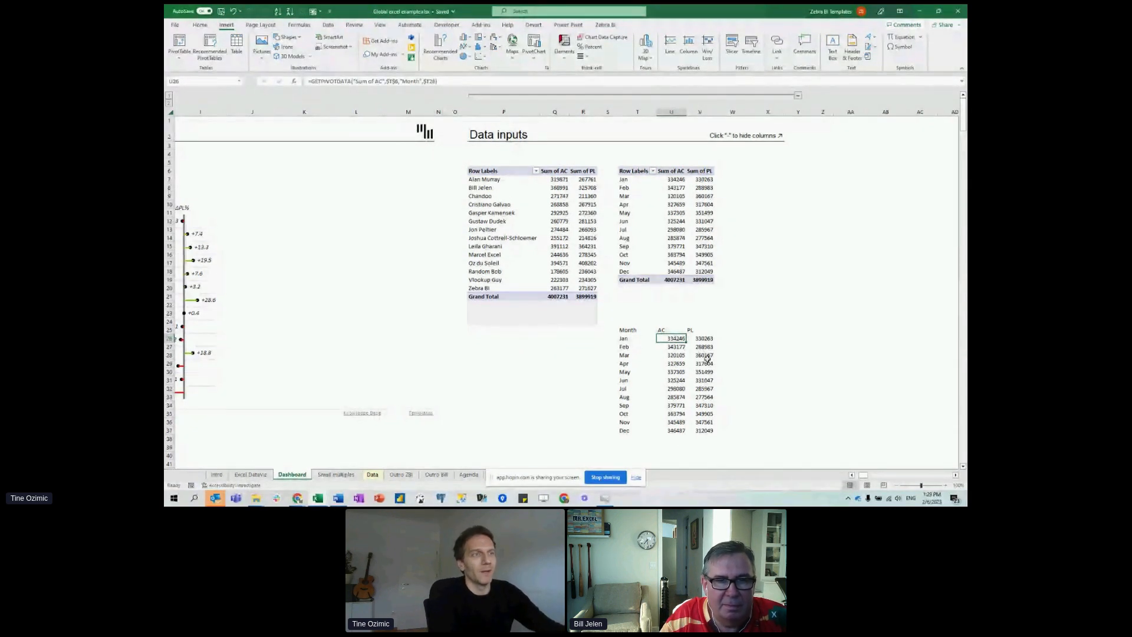
{"action": "left_click", "coordinate": [739, 373]}
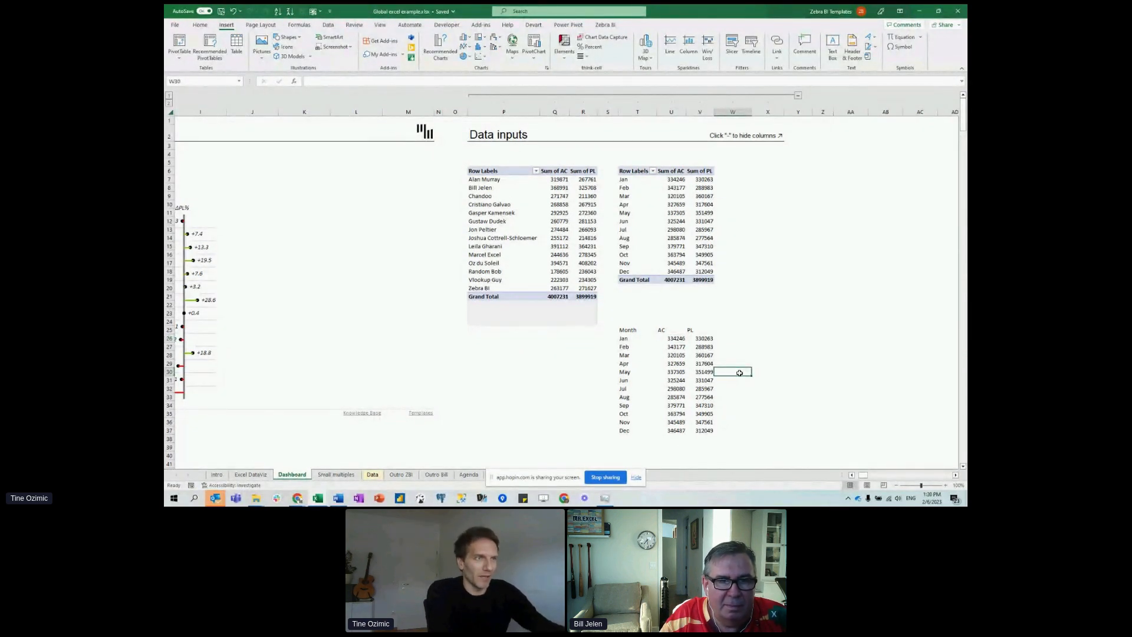
{"action": "left_click", "coordinate": [677, 364]}
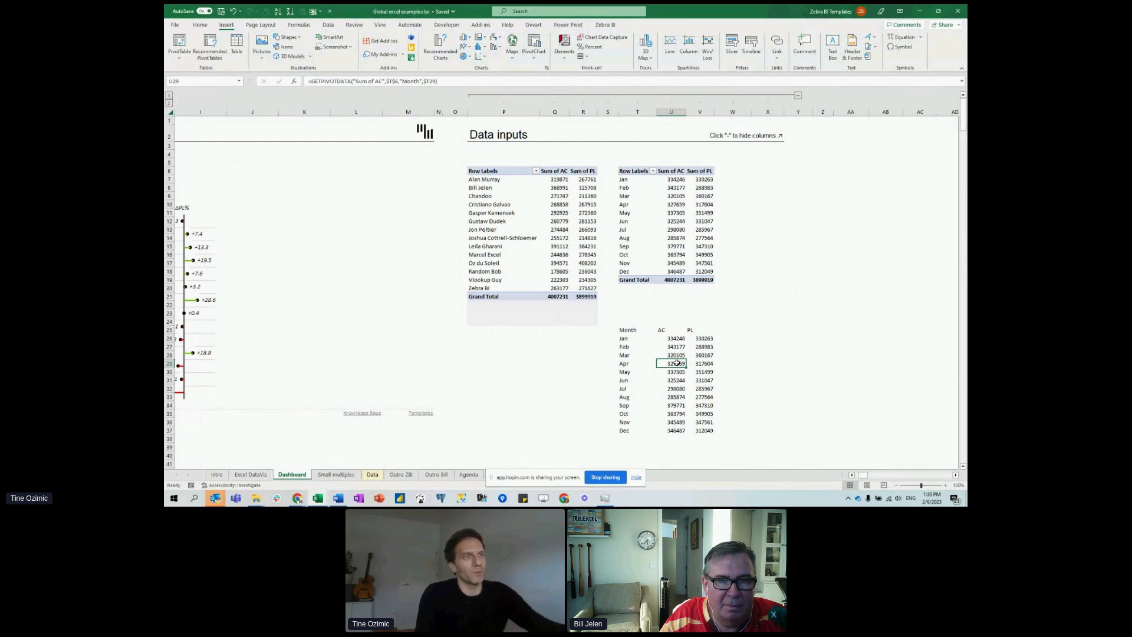
{"action": "left_click_drag", "start_coordinate": [632, 330], "coordinate": [694, 431]}
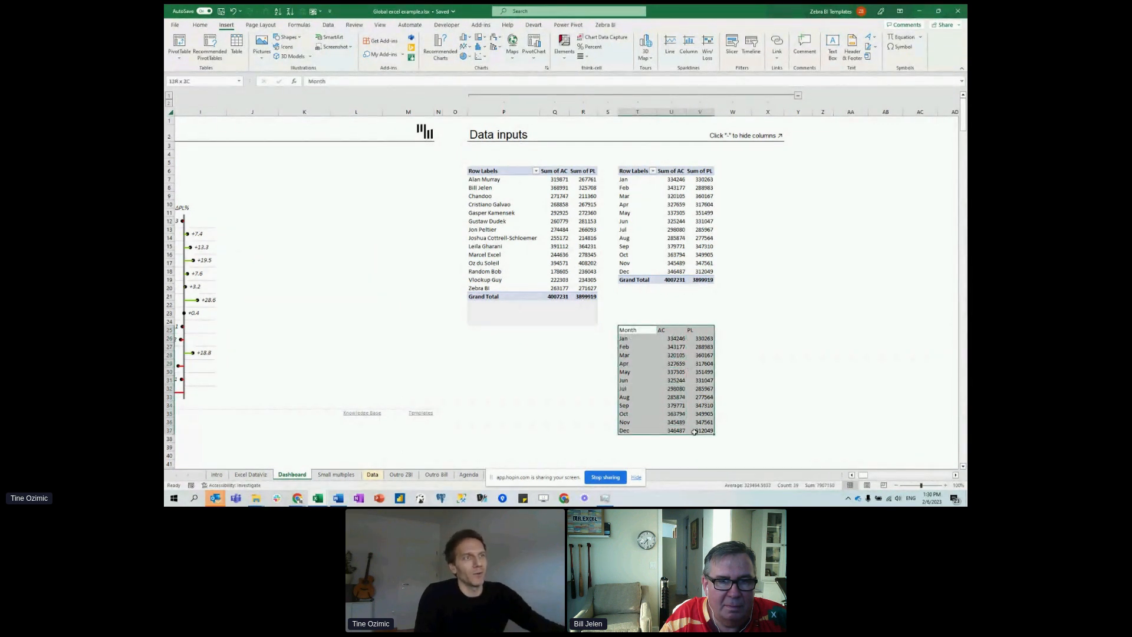
{"action": "left_click", "coordinate": [681, 221]}
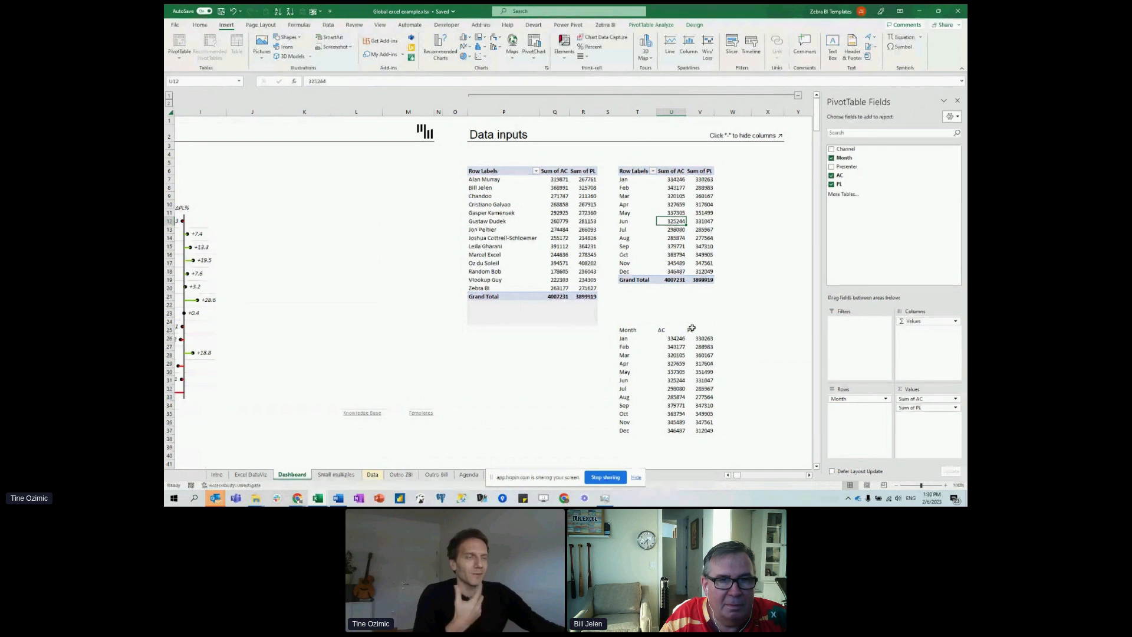
Convert the monthly Month, AC and PL range T25:V37 into a table with headers and apply the custom table style.
{"action": "left_click", "coordinate": [688, 367]}
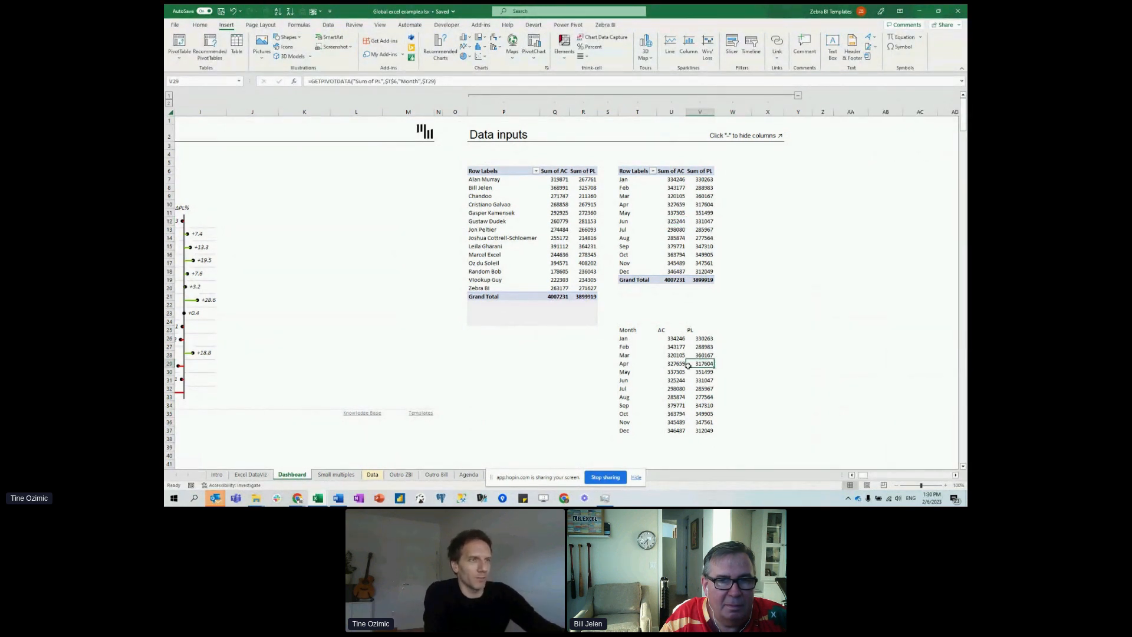
{"action": "key", "text": "ctrl+t"}
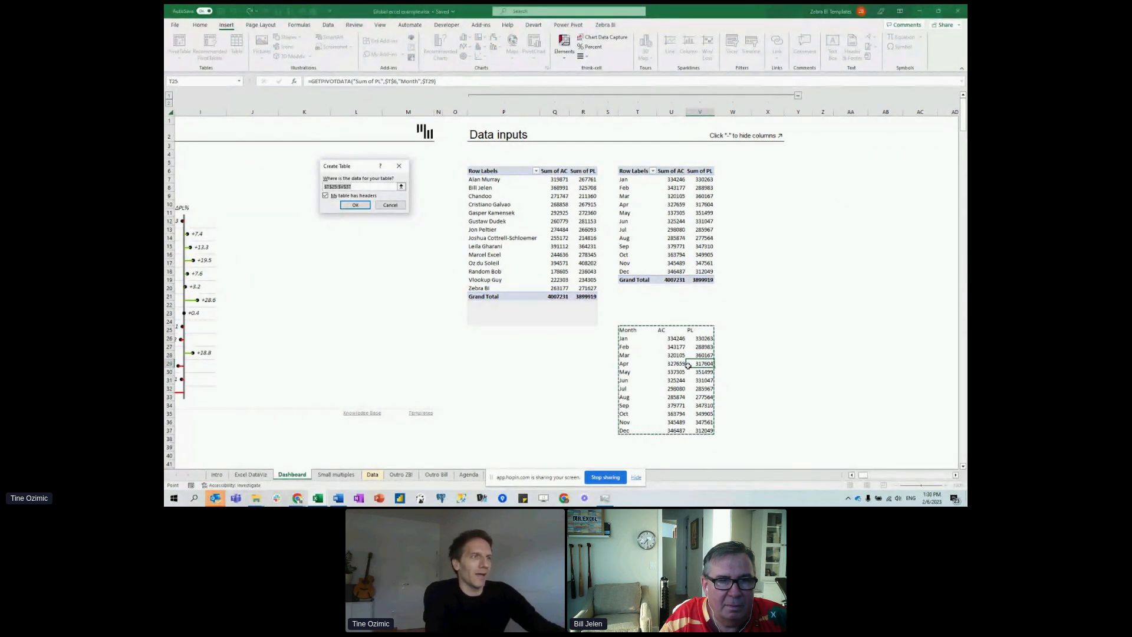
{"action": "key", "text": "Return"}
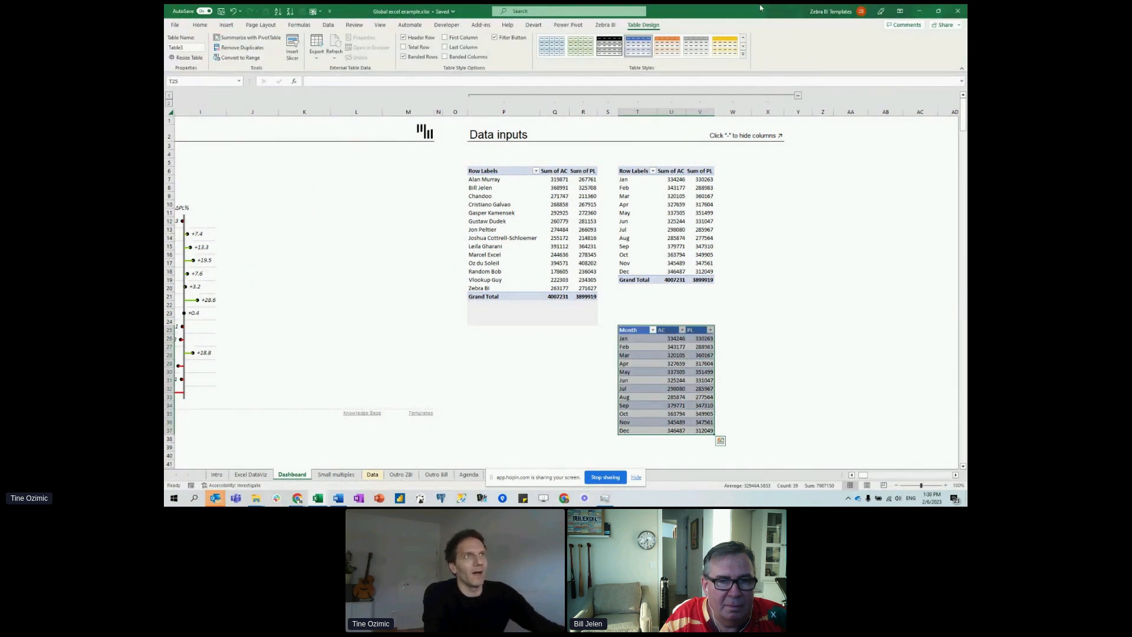
{"action": "left_click", "coordinate": [743, 55]}
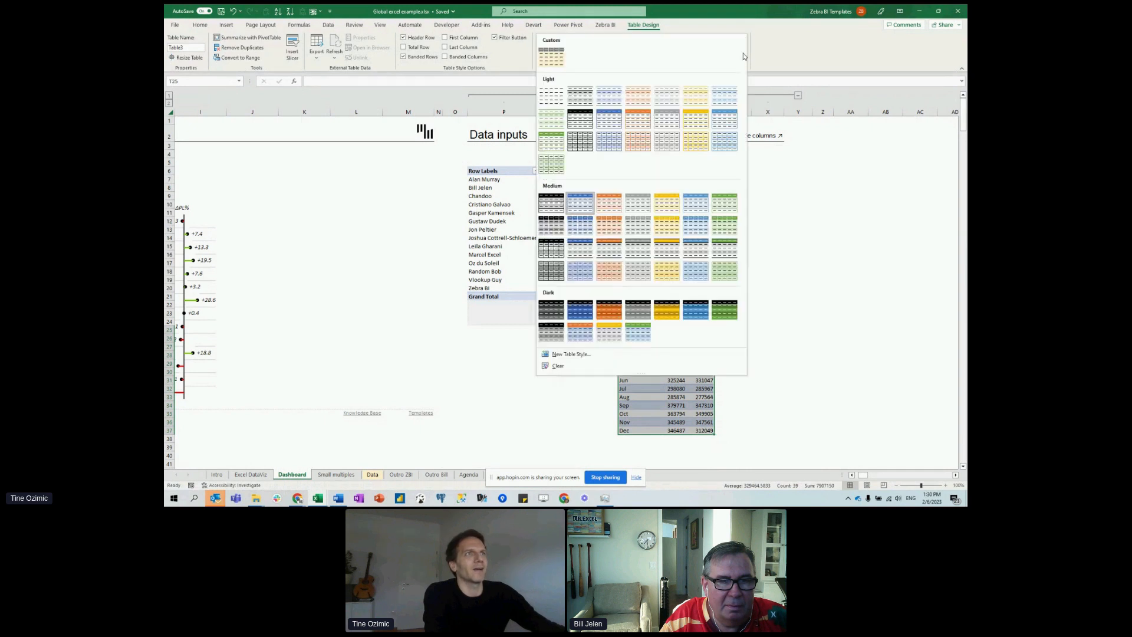
{"action": "left_click", "coordinate": [563, 59]}
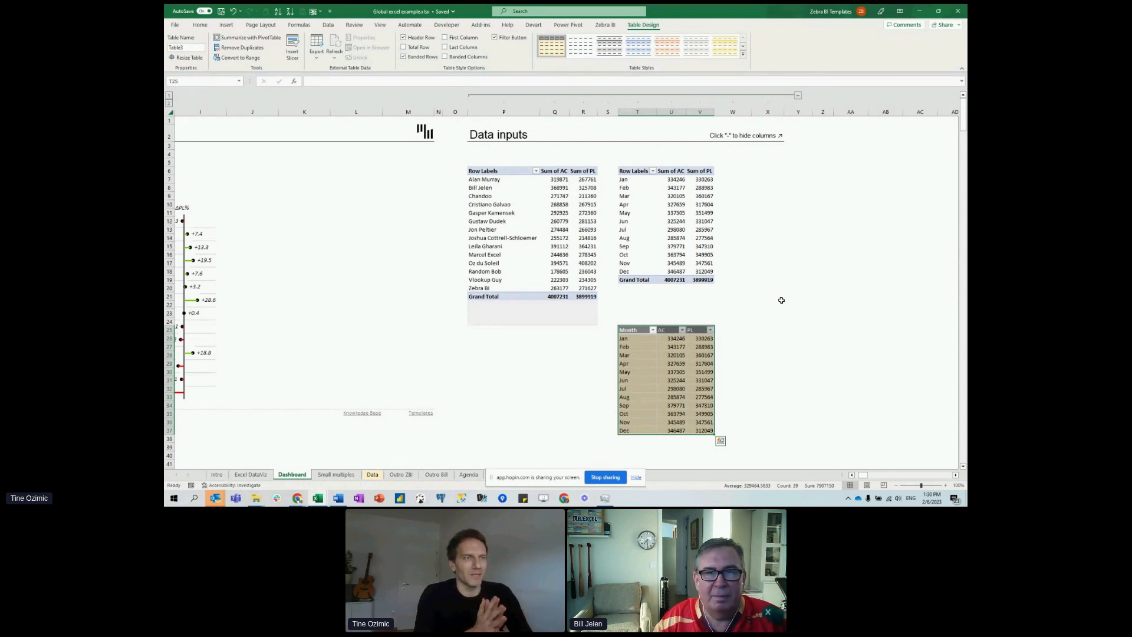
Add a "Comment" column to the monthly table in W25.
{"action": "left_click", "coordinate": [723, 328]}
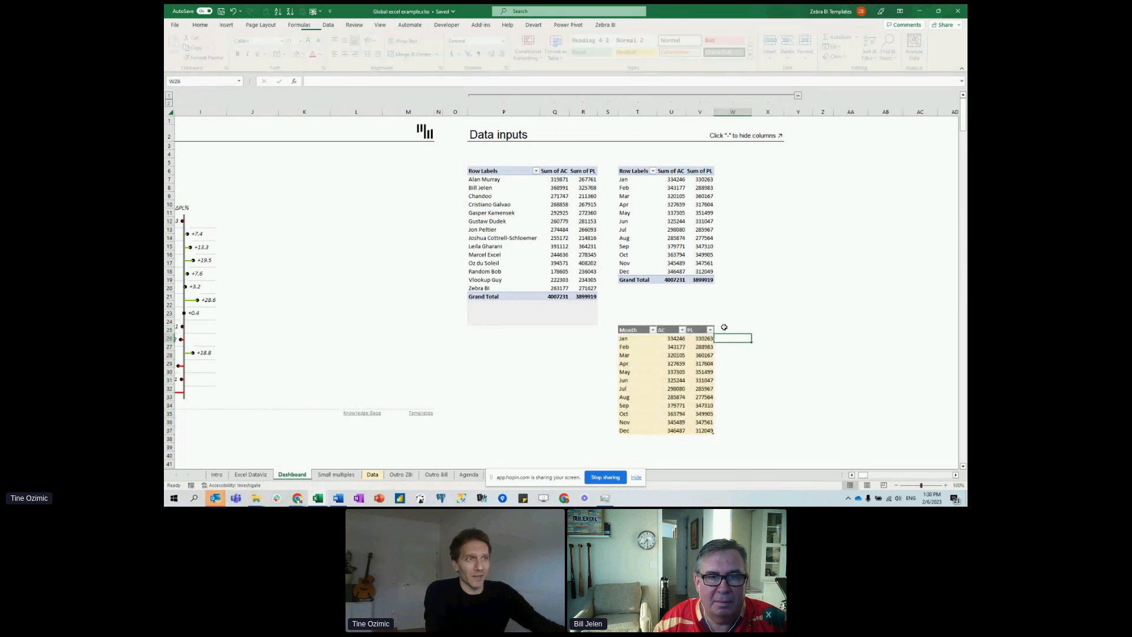
{"action": "type", "text": "Comm"}
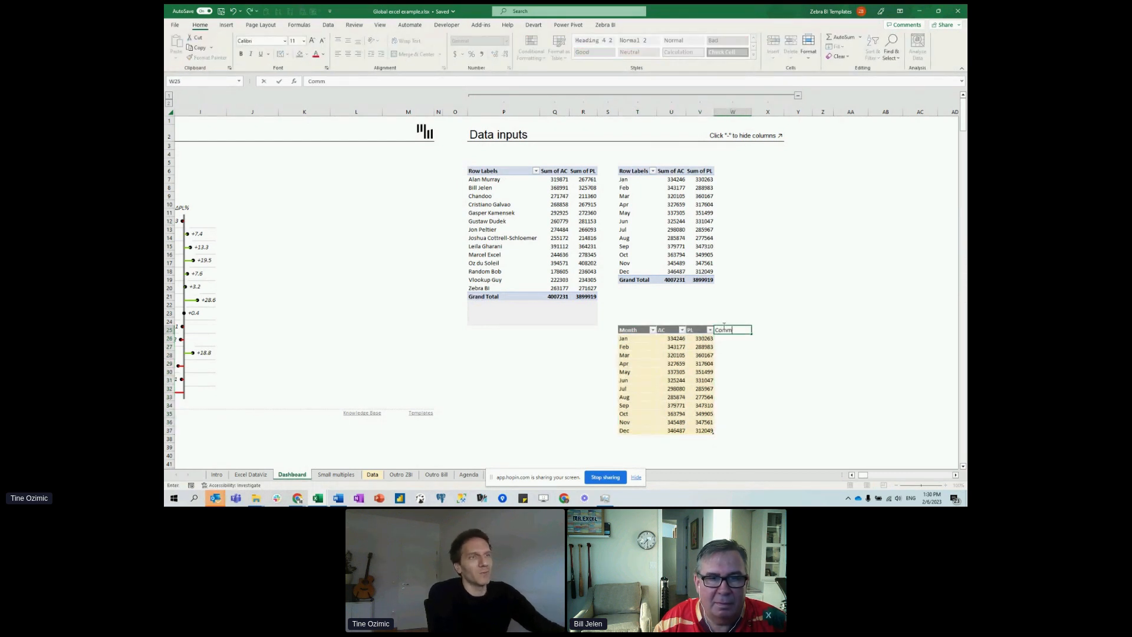
{"action": "type", "text": "ent"}
{"action": "key", "text": "Return"}
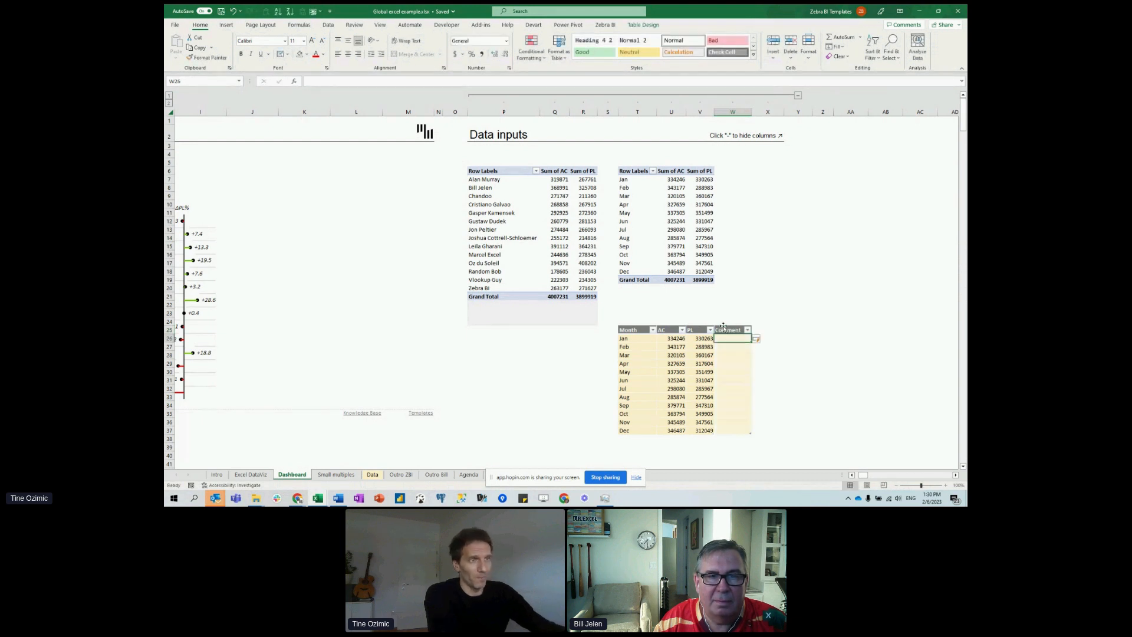
Insert a Zebra BI Charts visual based on the monthly table and continue with the free license.
{"action": "left_click", "coordinate": [755, 372]}
{"action": "left_click", "coordinate": [695, 372]}
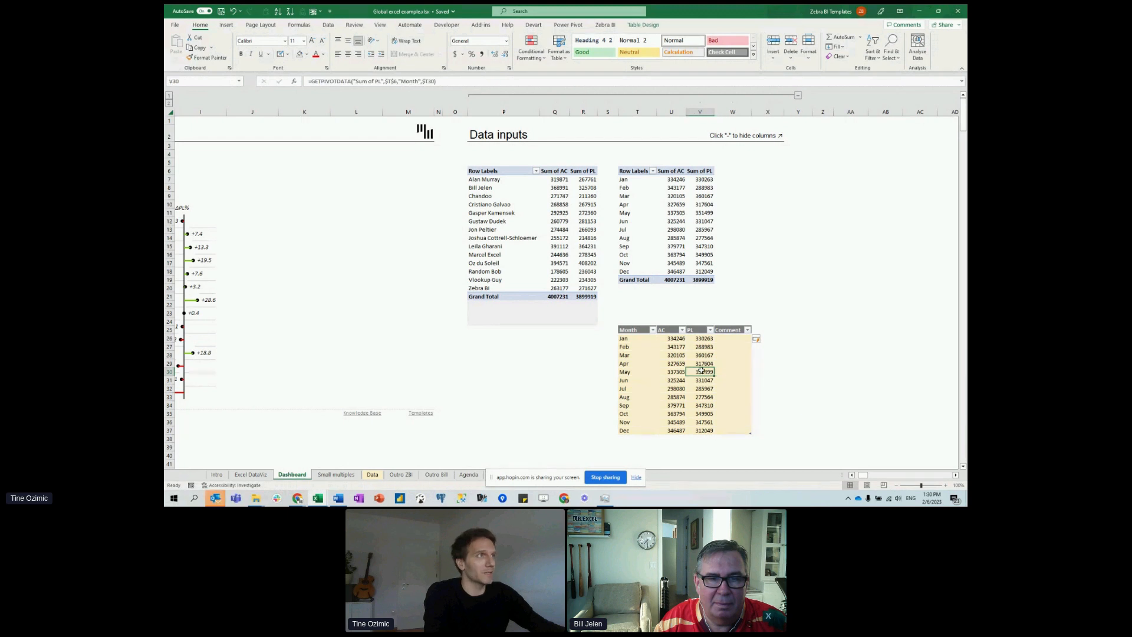
{"action": "left_click", "coordinate": [227, 24]}
{"action": "left_click", "coordinate": [383, 54]}
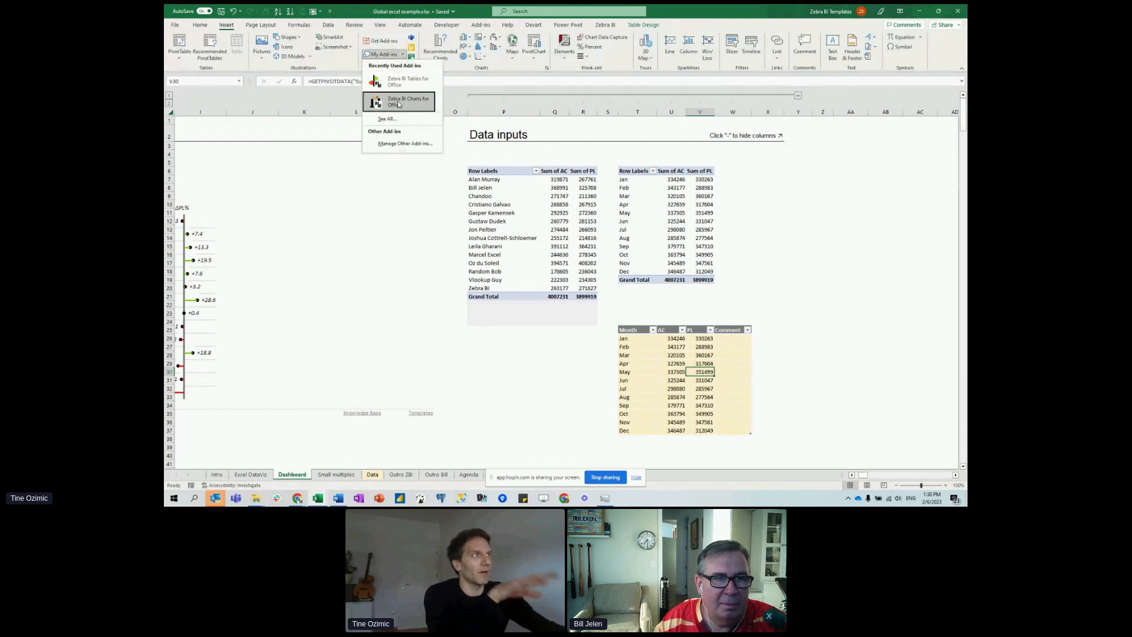
{"action": "left_click", "coordinate": [398, 103]}
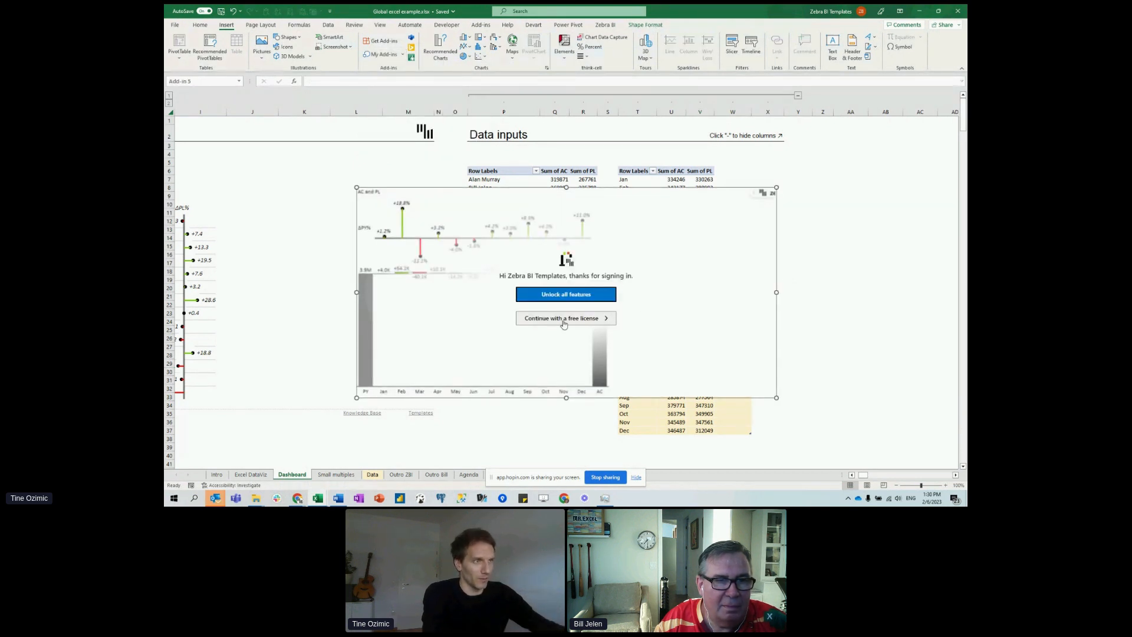
{"action": "left_click", "coordinate": [560, 321]}
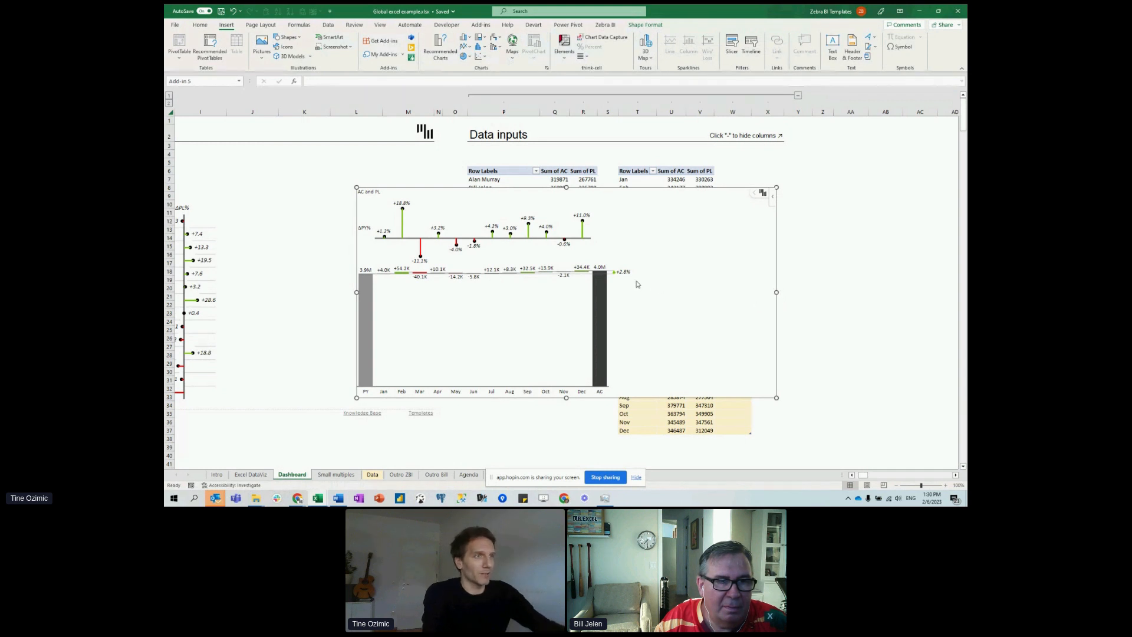
Place the monthly chart in the empty area of the dashboard across columns J to M and extend it down to about row 33.
{"action": "left_click_drag", "start_coordinate": [634, 281], "coordinate": [769, 286]}
{"action": "left_click_drag", "start_coordinate": [720, 195], "coordinate": [609, 167]}
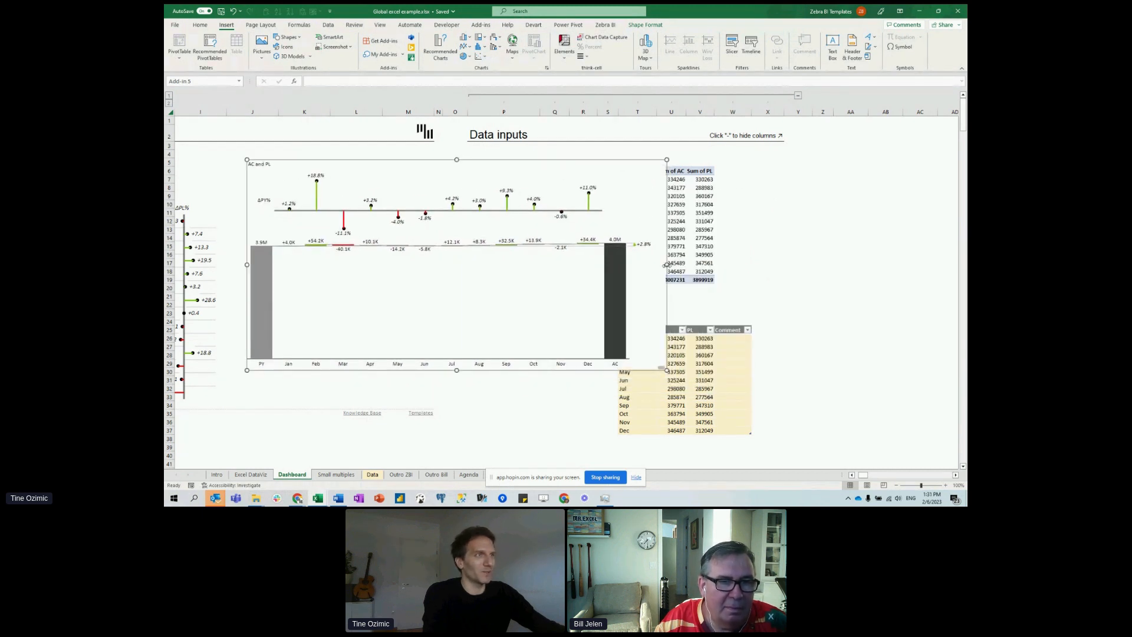
{"action": "left_click_drag", "start_coordinate": [446, 257], "coordinate": [436, 260]}
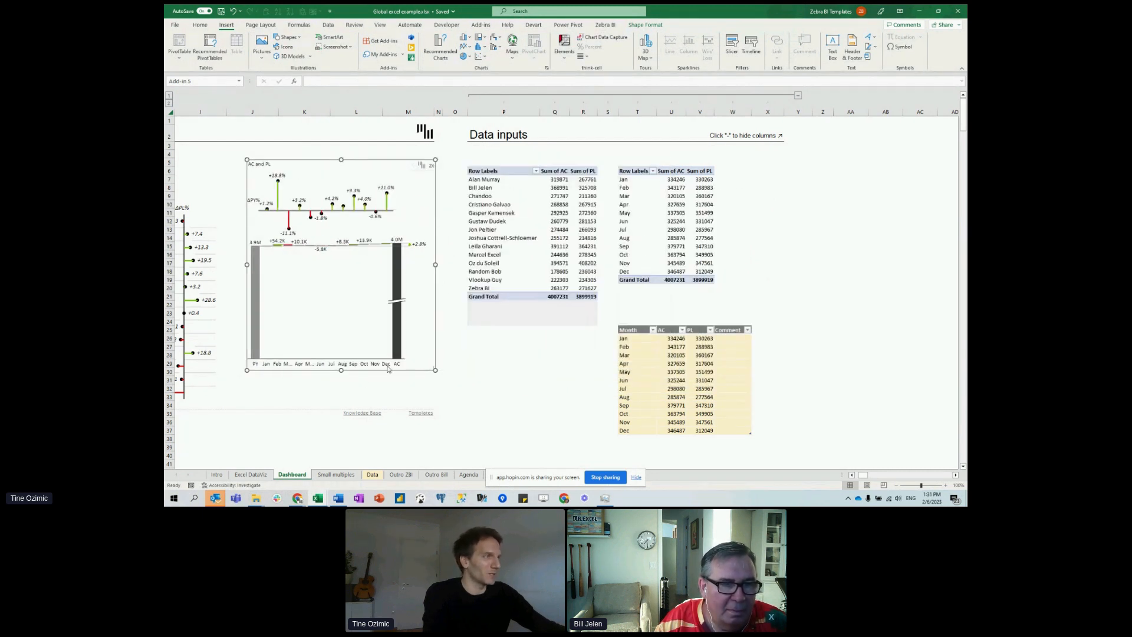
{"action": "left_click_drag", "start_coordinate": [340, 369], "coordinate": [340, 401]}
{"action": "left_click", "coordinate": [491, 386]}
{"action": "key", "text": "Left"}
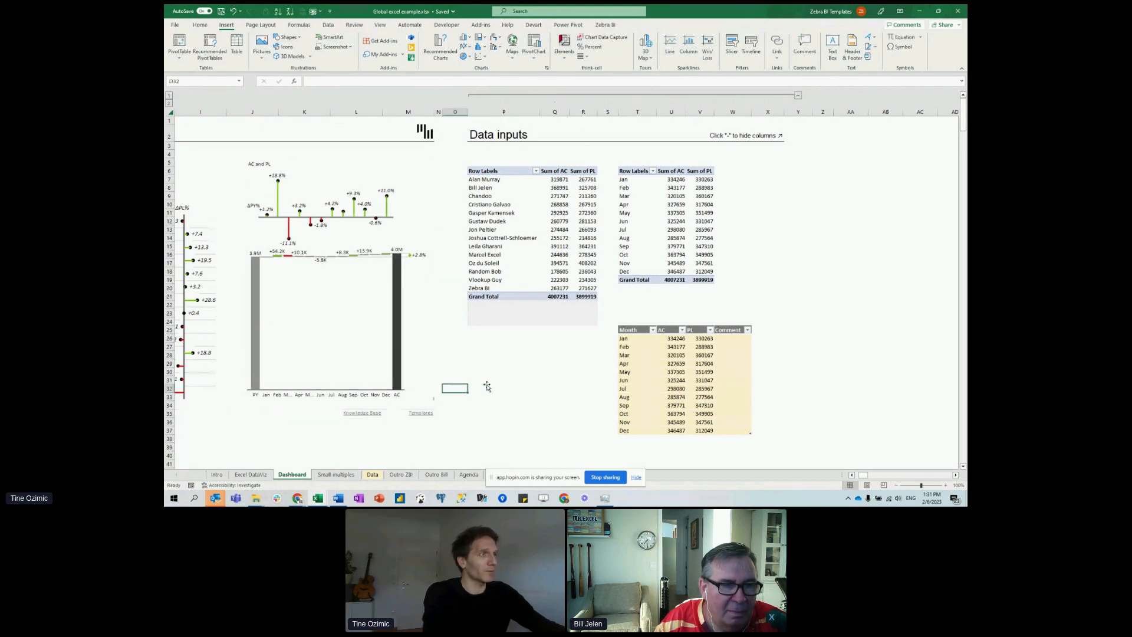
Widen the monthly chart toward the presenter table and increase its text size in the visual settings.
{"action": "key", "text": "Home"}
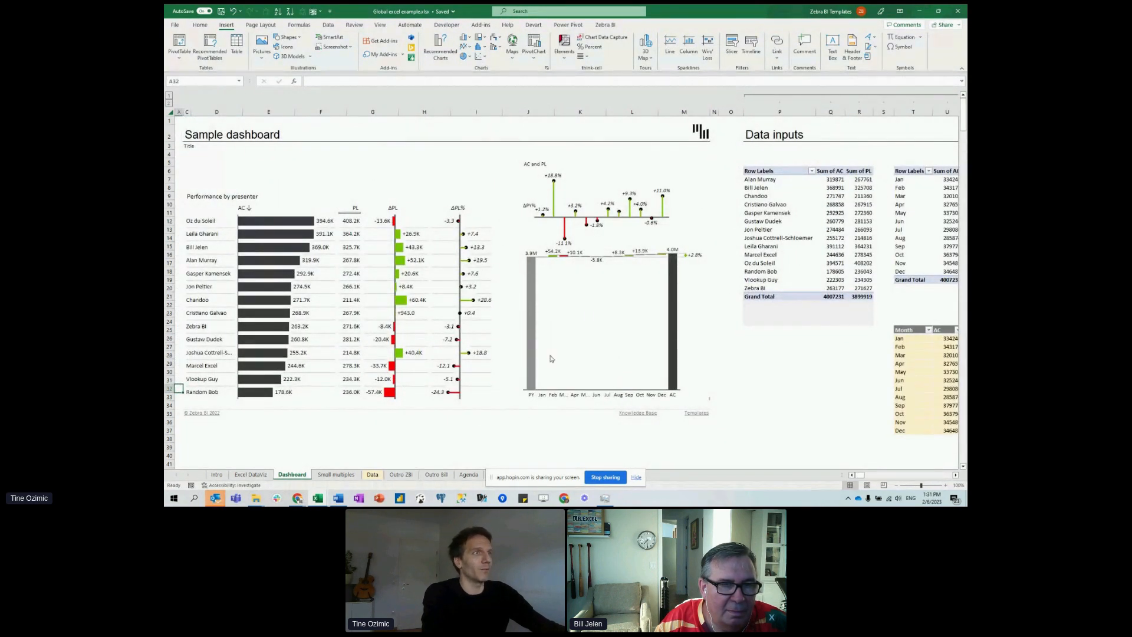
{"action": "left_click", "coordinate": [611, 166]}
{"action": "left_click_drag", "start_coordinate": [522, 281], "coordinate": [507, 283]}
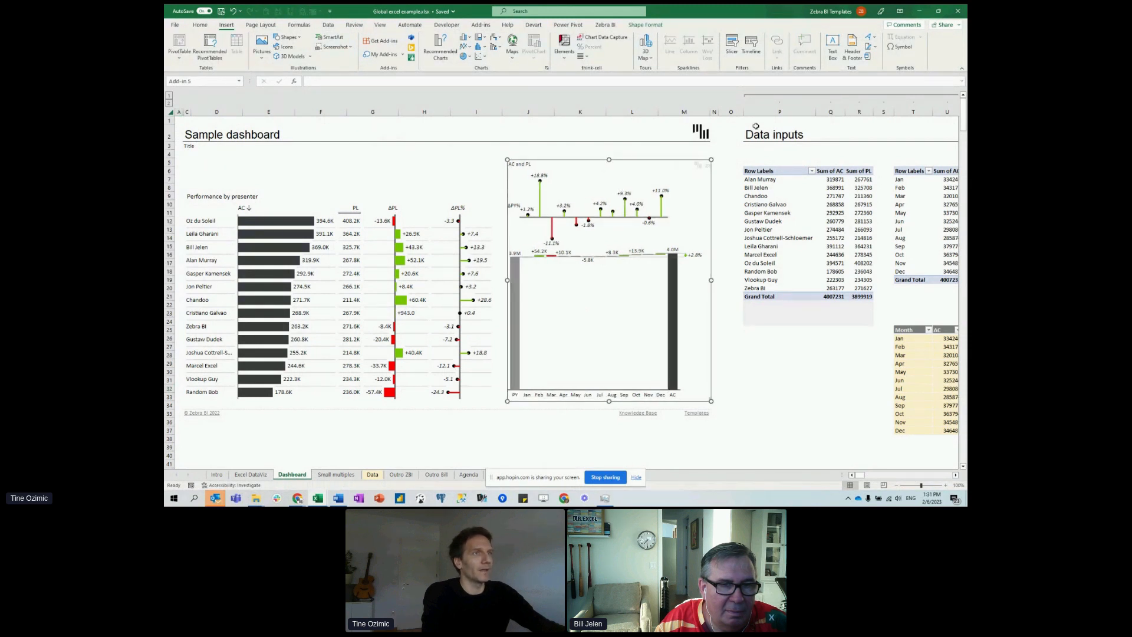
{"action": "left_click", "coordinate": [680, 165]}
{"action": "left_click", "coordinate": [670, 199]}
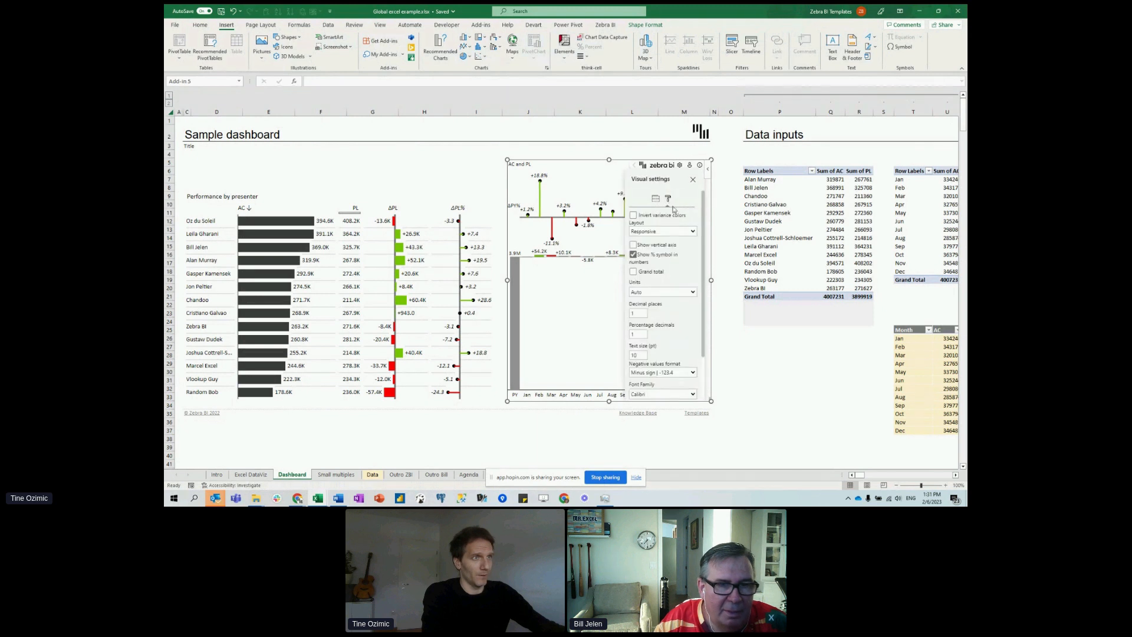
{"action": "left_click", "coordinate": [644, 352]}
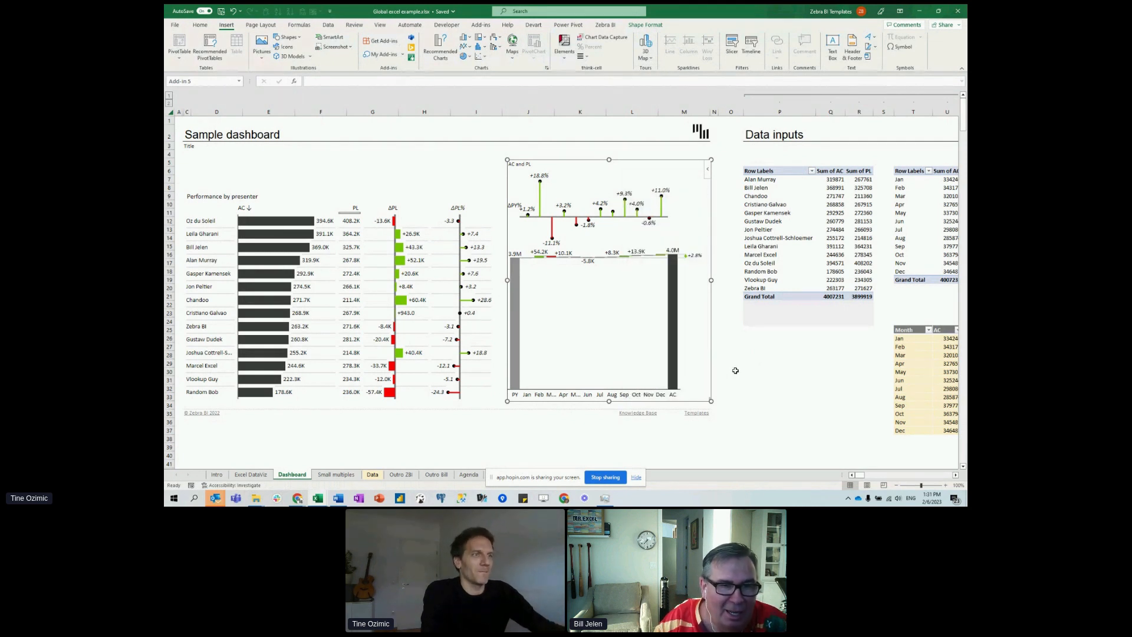
Narrow the presenter table visual, widen the monthly chart into the freed space, and save the workbook.
{"action": "left_click", "coordinate": [425, 200]}
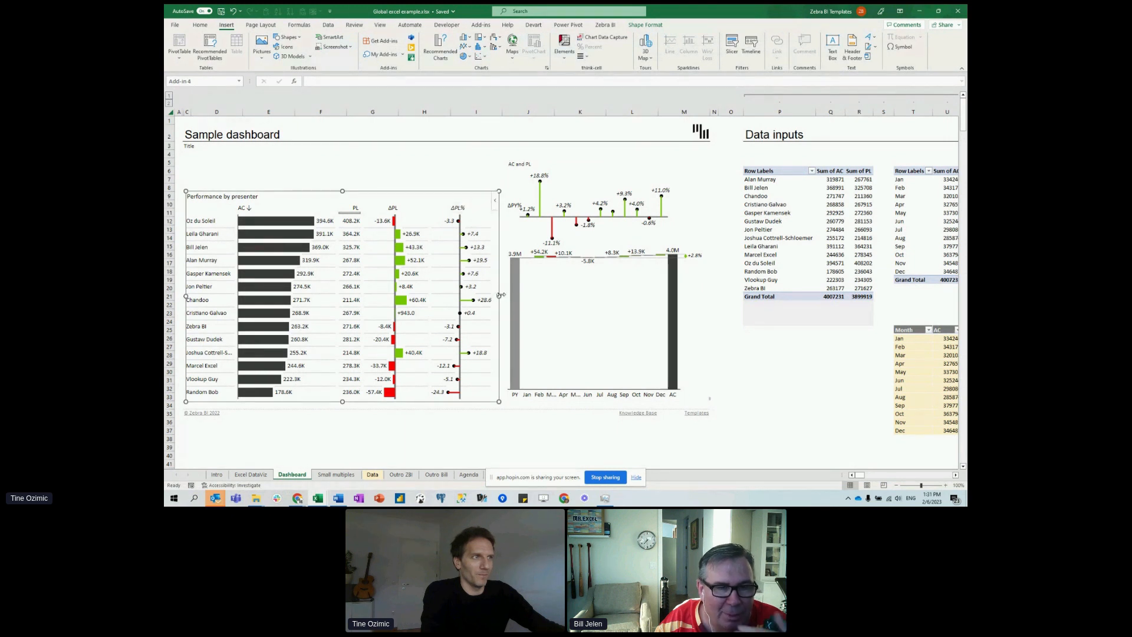
{"action": "left_click", "coordinate": [584, 173]}
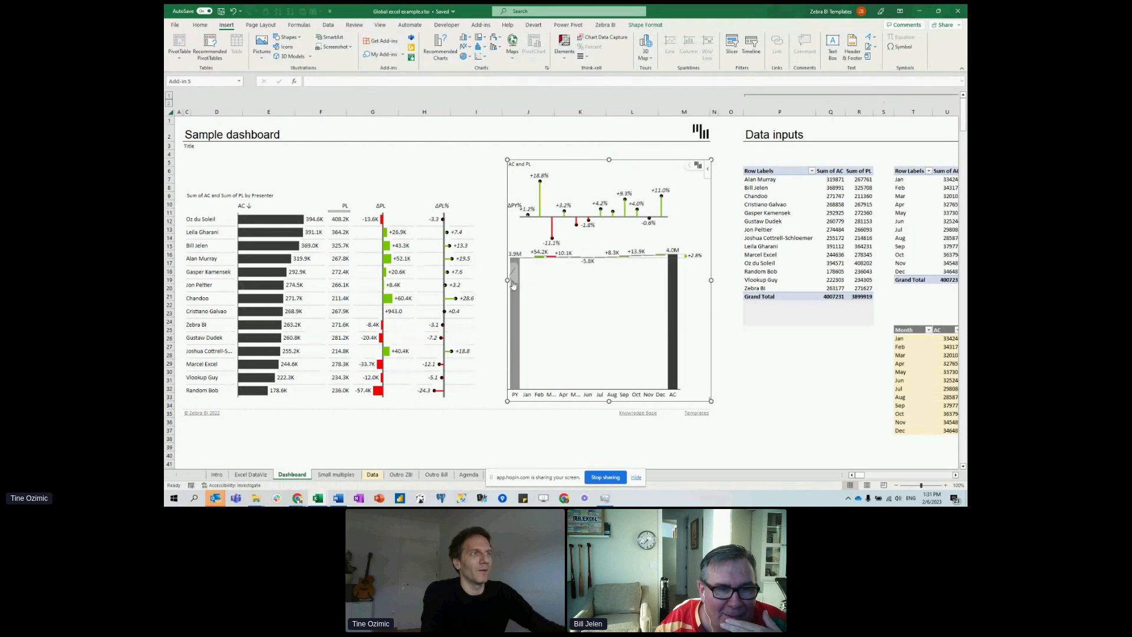
{"action": "left_click_drag", "start_coordinate": [507, 281], "coordinate": [489, 280]}
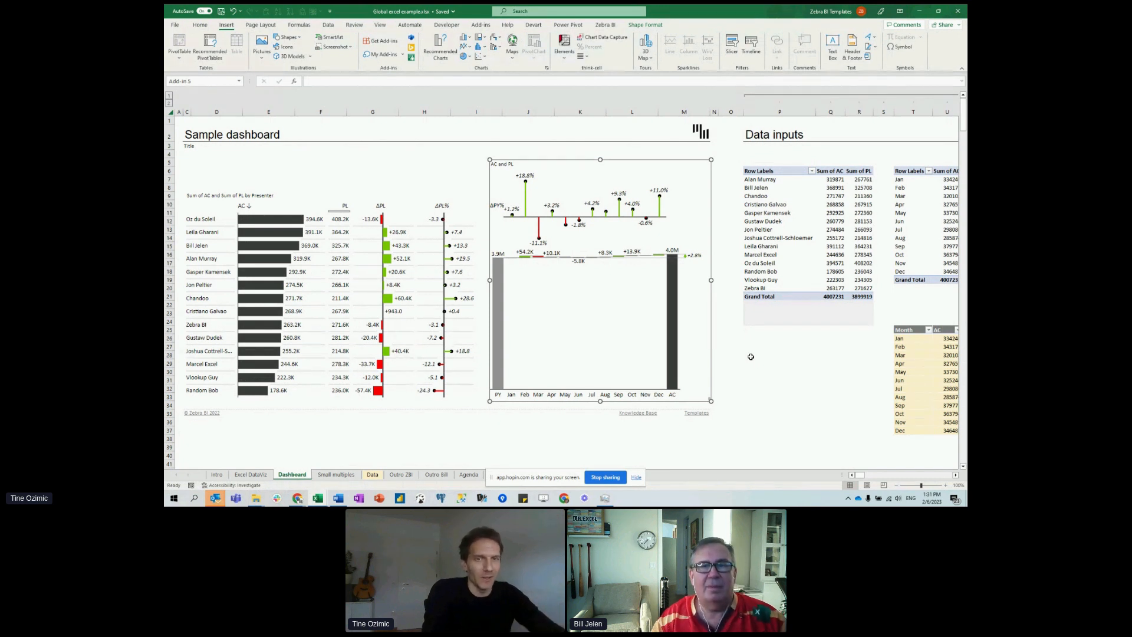
{"action": "key", "text": "ctrl+s"}
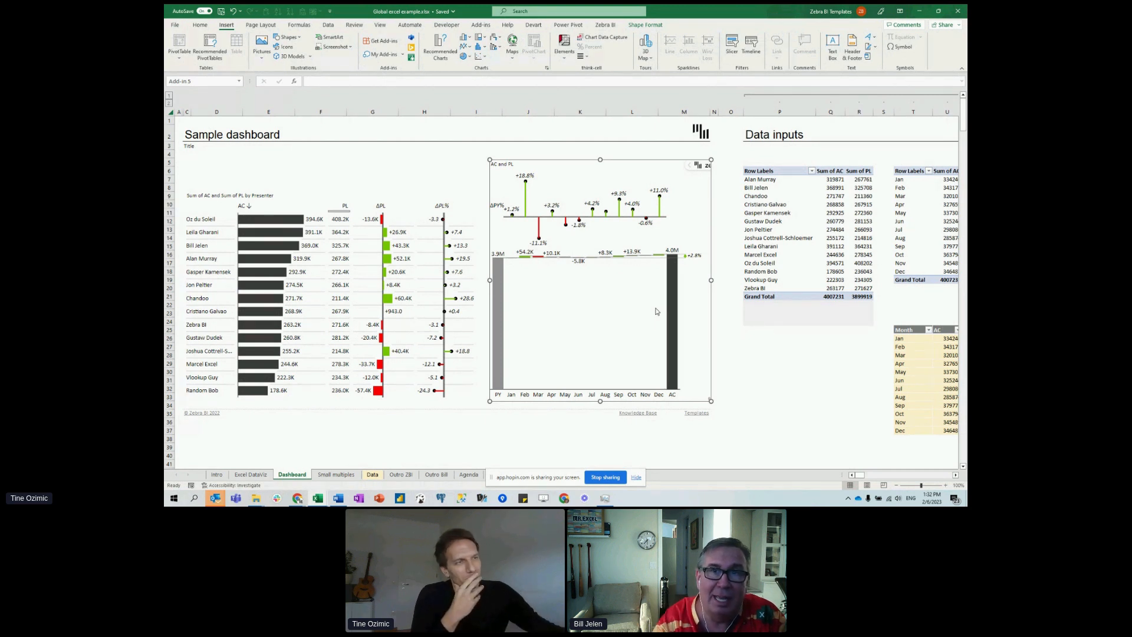
Sort the presenter table visual by ΔPL in descending order and narrow it while keeping the PL column displayed.
{"action": "left_click", "coordinate": [383, 205]}
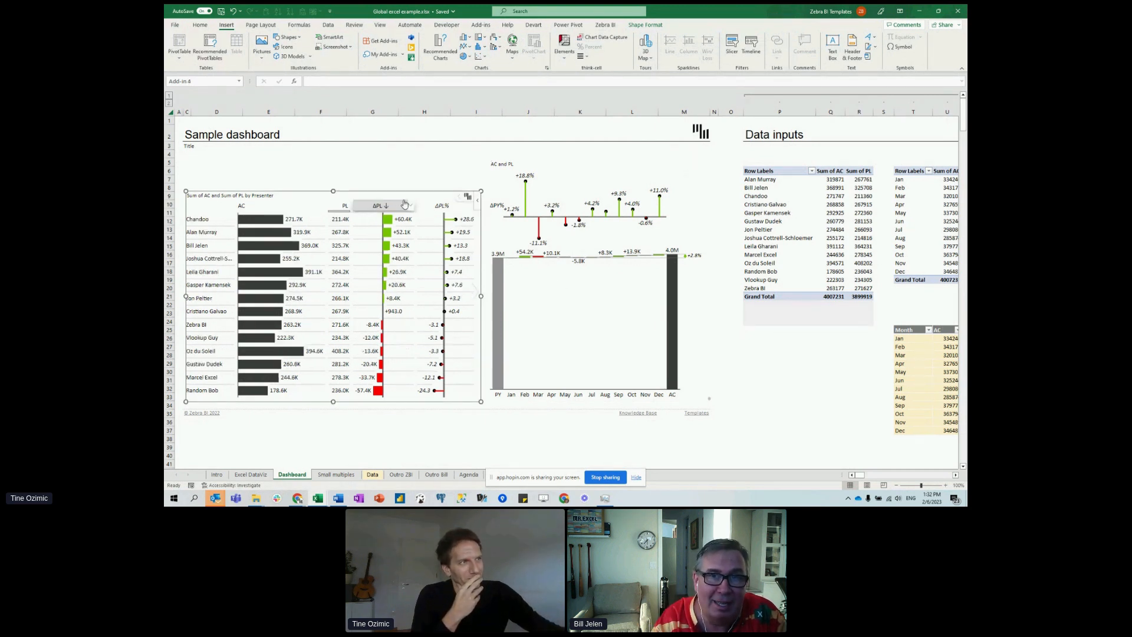
{"action": "left_click_drag", "start_coordinate": [480, 297], "coordinate": [441, 299]}
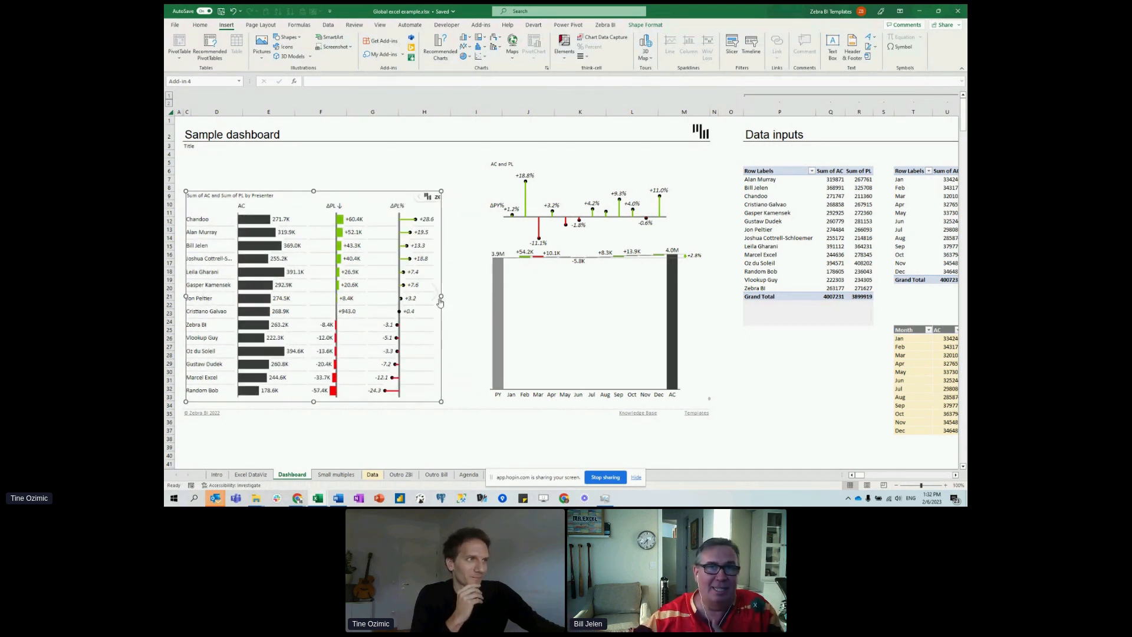
{"action": "left_click_drag", "start_coordinate": [446, 300], "coordinate": [454, 297]}
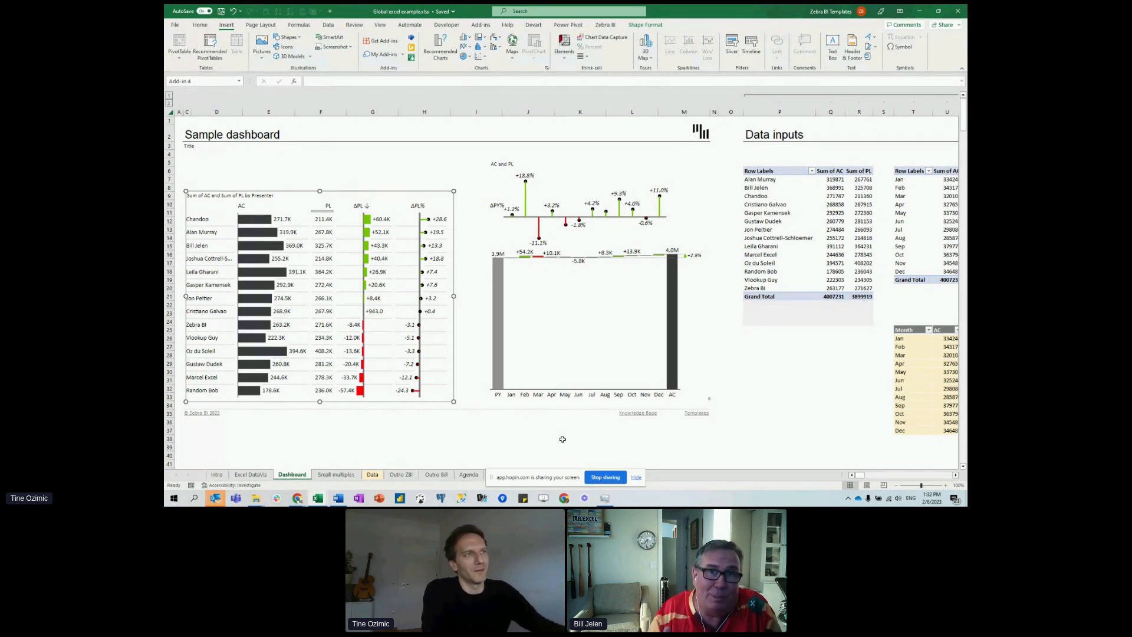
Examine the monthly data table alongside the monthly chart in the data inputs area.
{"action": "left_click", "coordinate": [562, 161]}
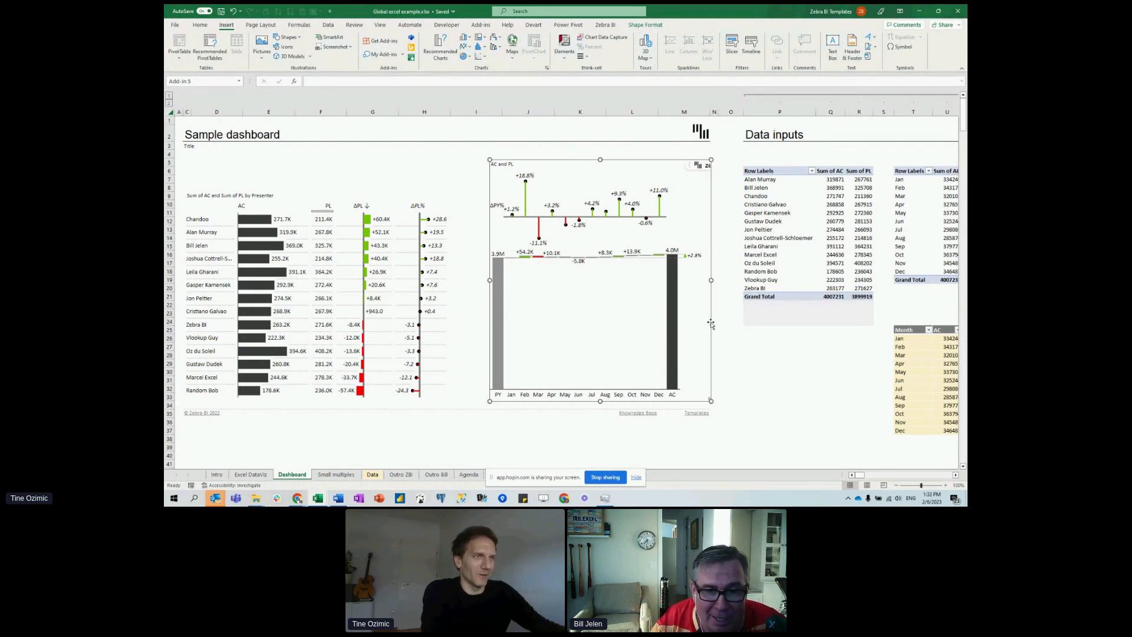
{"action": "left_click", "coordinate": [840, 395]}
{"action": "key", "text": "Right"}
{"action": "key", "text": "Right"}
{"action": "key", "text": "Right"}
{"action": "key", "text": "Right"}
{"action": "key", "text": "Right"}
{"action": "key", "text": "Right"}
{"action": "key", "text": "Right"}
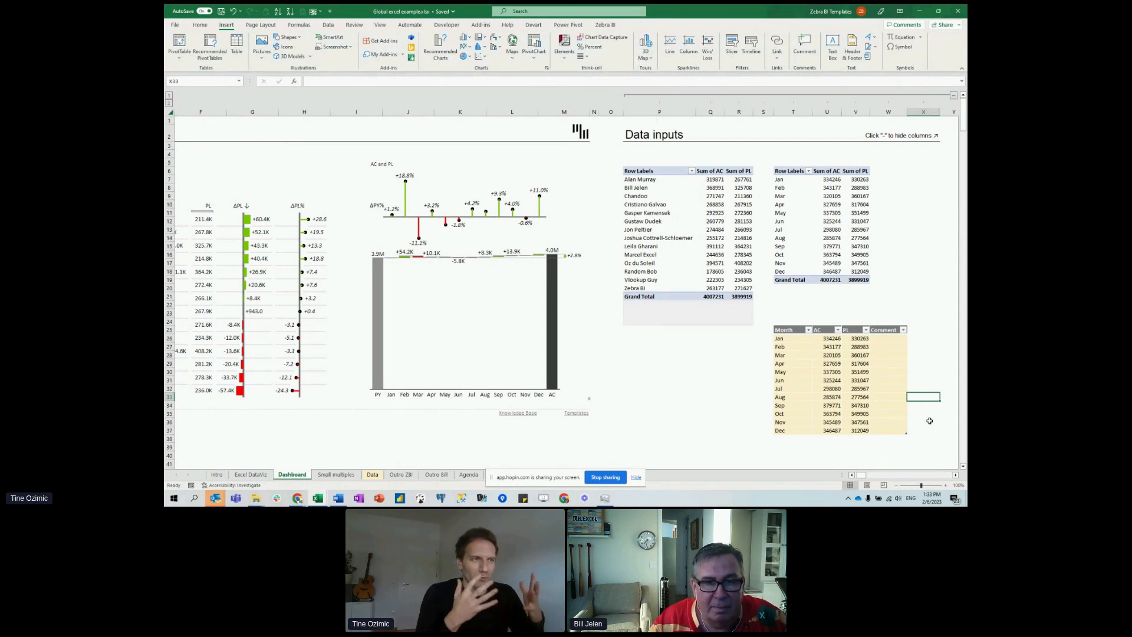
Cycle through the monthly chart's types and settle on AC columns with separate absolute and percentage variance charts.
{"action": "left_click", "coordinate": [444, 167]}
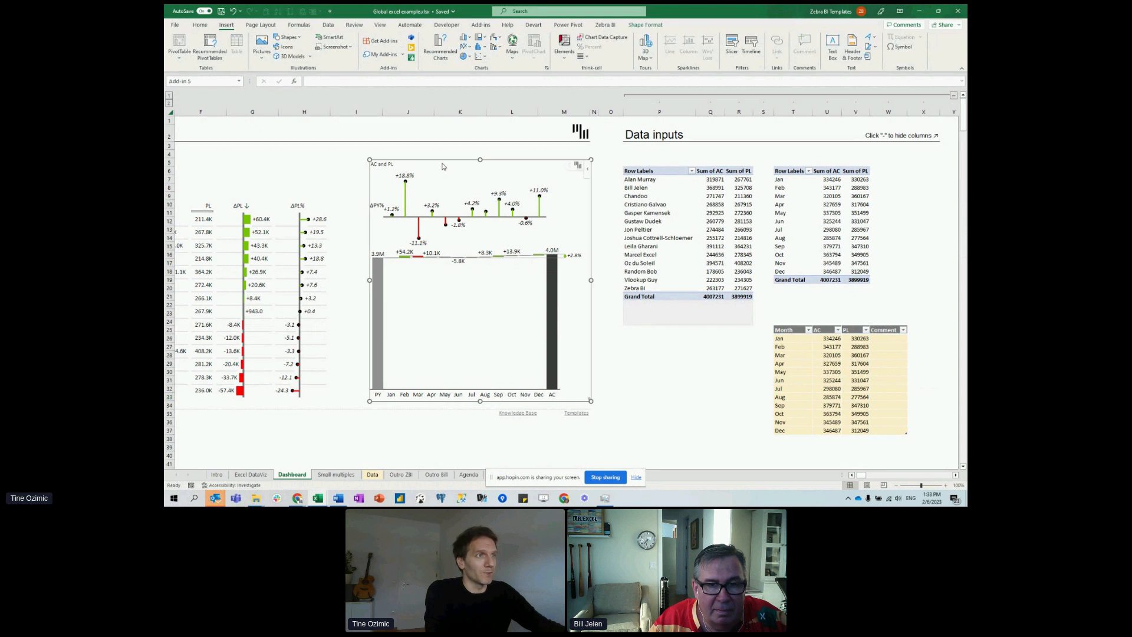
{"action": "left_click", "coordinate": [583, 283]}
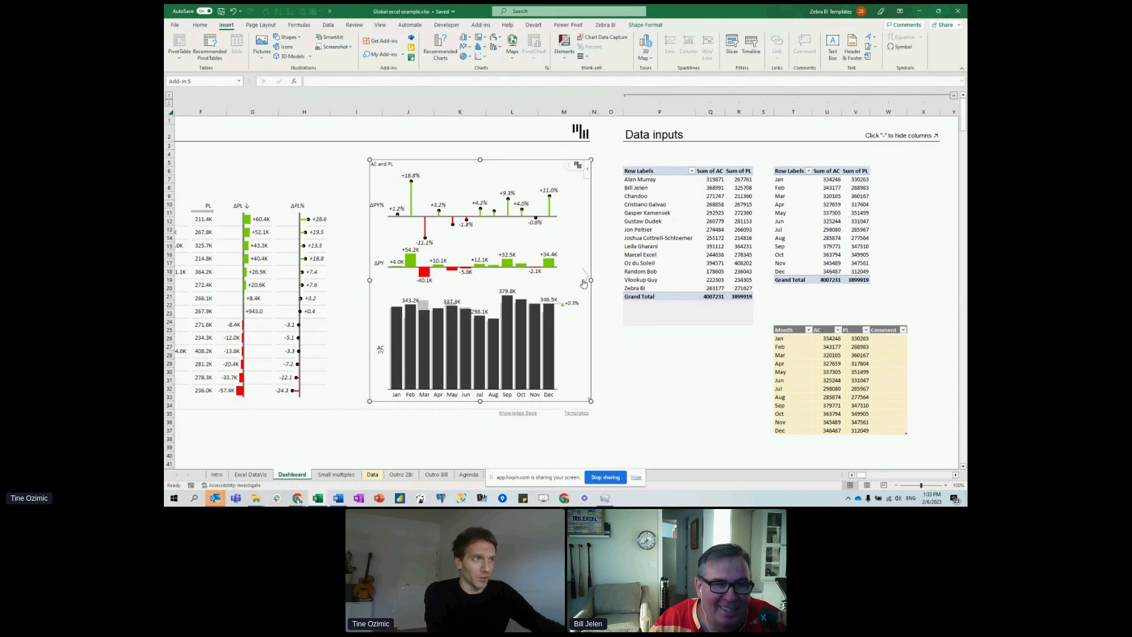
{"action": "left_click", "coordinate": [583, 284]}
{"action": "left_click", "coordinate": [584, 283]}
{"action": "left_click", "coordinate": [583, 284]}
{"action": "left_click", "coordinate": [583, 283]}
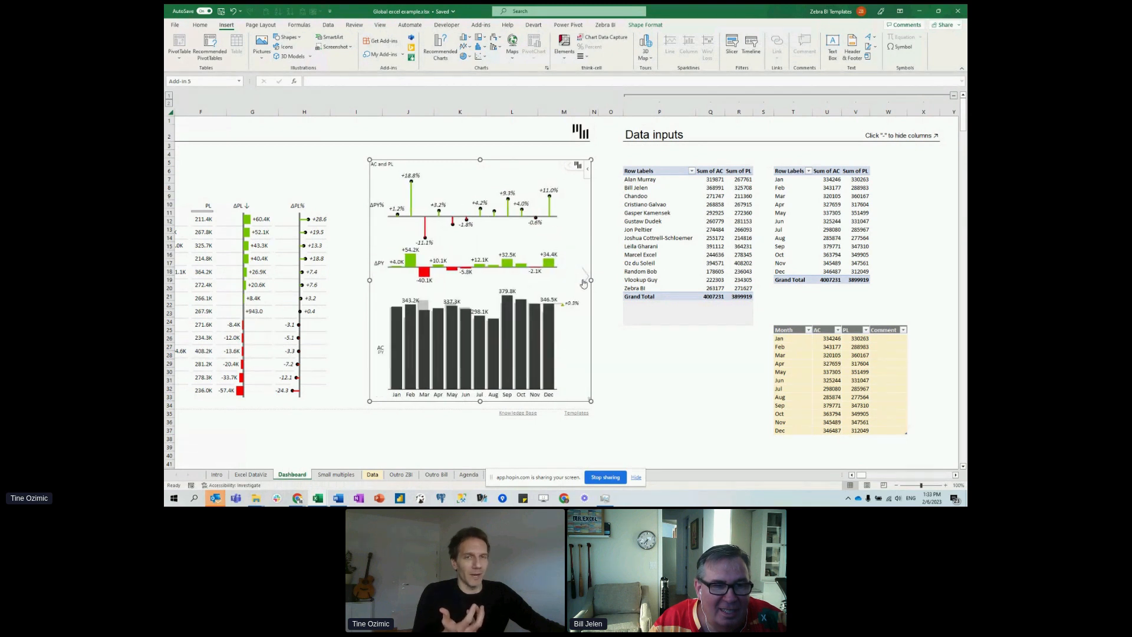
Set the monthly chart's comparison to PL in its visual settings.
{"action": "left_click", "coordinate": [524, 302]}
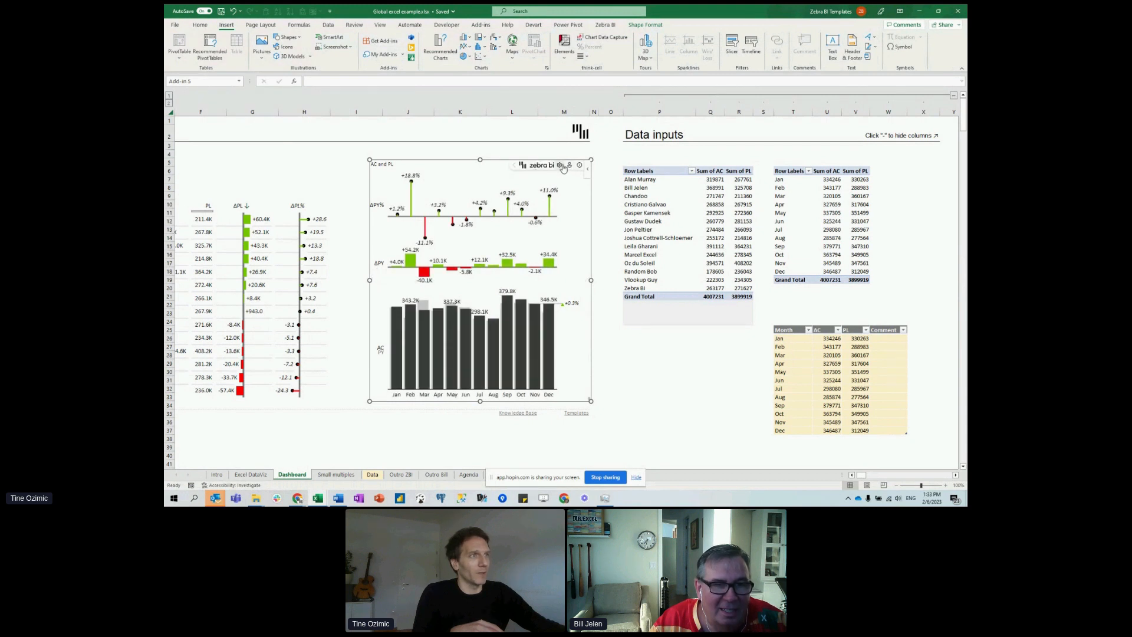
{"action": "left_click", "coordinate": [560, 166]}
{"action": "left_click_drag", "start_coordinate": [539, 270], "coordinate": [539, 294]}
{"action": "left_click", "coordinate": [573, 181]}
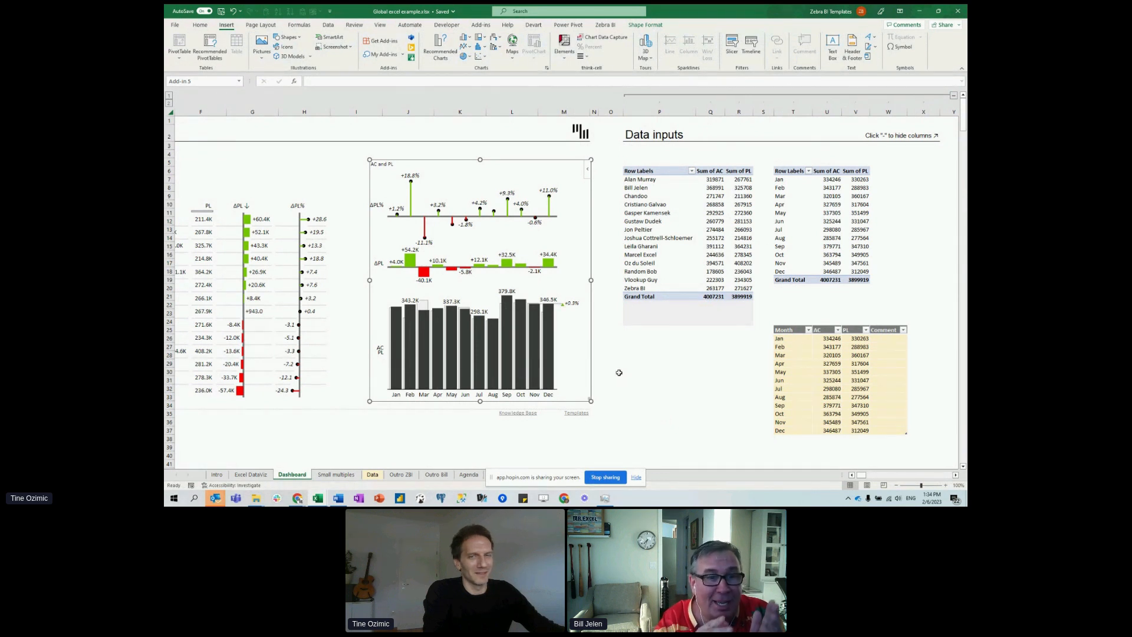
Switch the monthly chart past the area type to AC columns with integrated ΔPL variances.
{"action": "left_click", "coordinate": [584, 278]}
{"action": "left_click", "coordinate": [585, 278]}
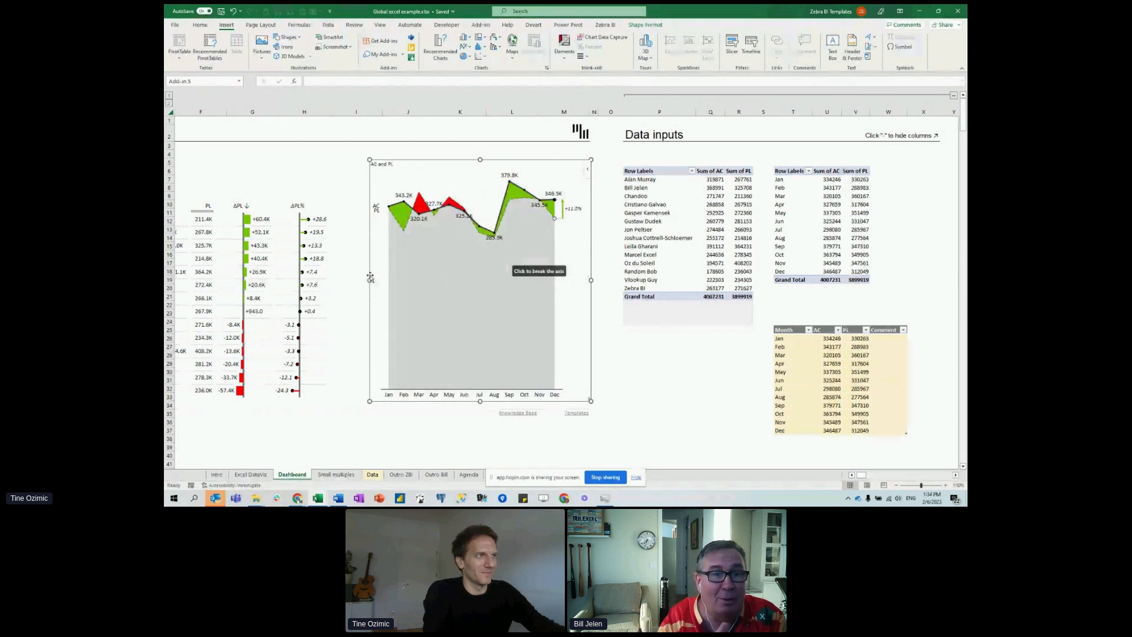
{"action": "left_click", "coordinate": [376, 277]}
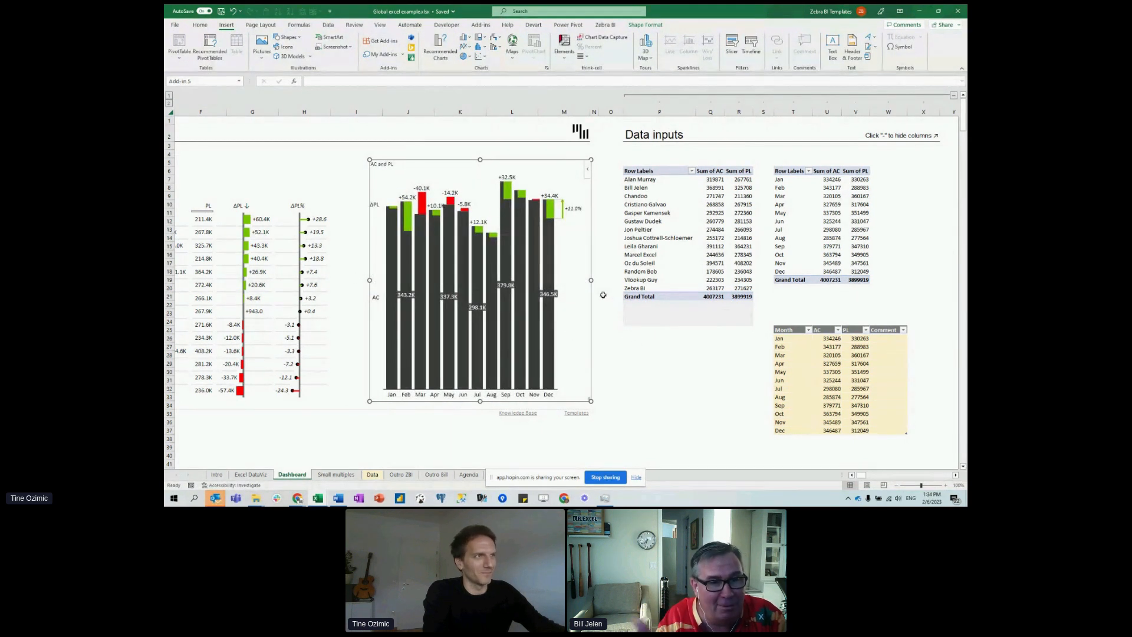
Slightly reduce the monthly chart's height and cycle its type past the waterfall to AC columns with separate ΔPL and ΔPL% charts.
{"action": "mouse_move", "coordinate": [479, 158]}
{"action": "left_mouse_down"}
{"action": "mouse_move", "coordinate": [480, 305]}
{"action": "mouse_move", "coordinate": [480, 165]}
{"action": "left_mouse_up"}
{"action": "left_click", "coordinate": [585, 278]}
{"action": "left_click", "coordinate": [585, 279]}
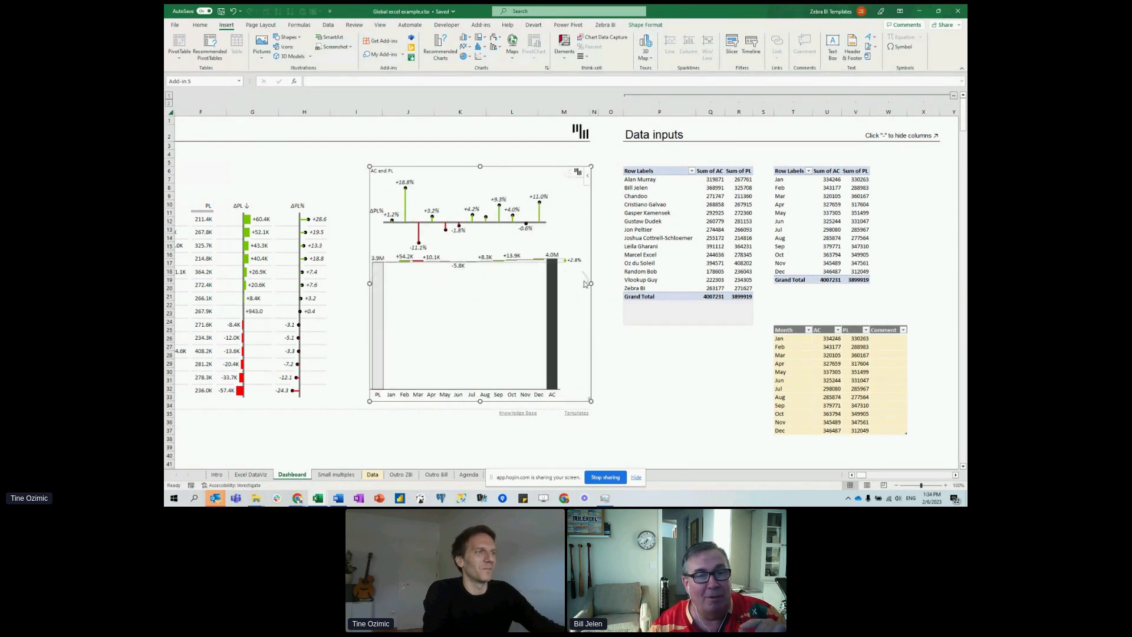
{"action": "left_click", "coordinate": [585, 281]}
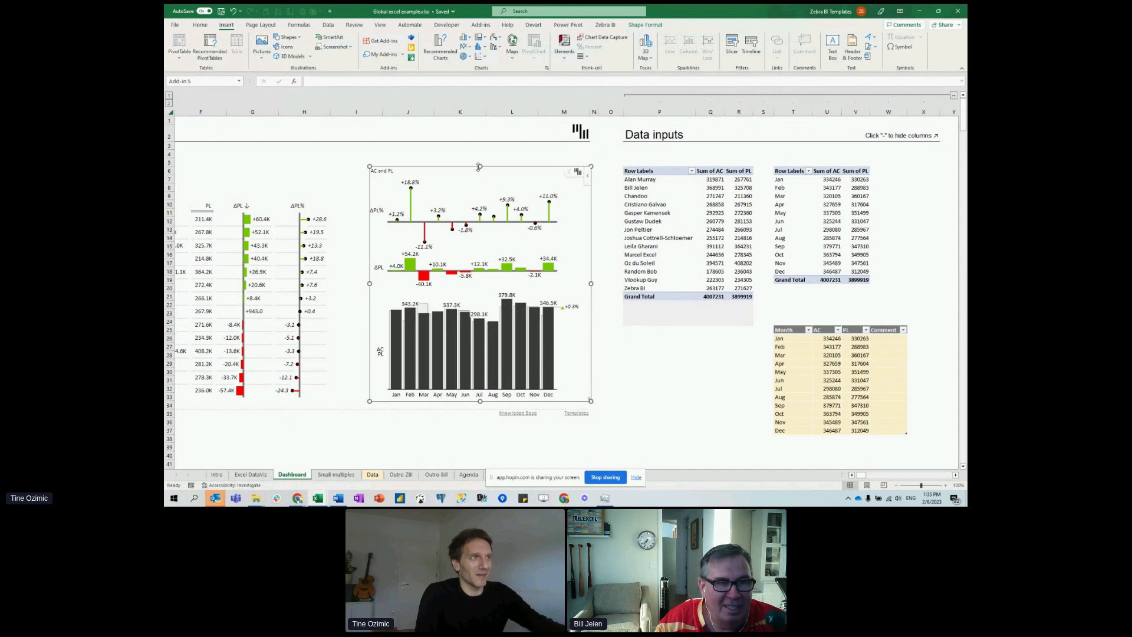
Shrink the monthly chart's height in stages to try its responsive layouts, and stretch it back up to row 4.
{"action": "left_click_drag", "start_coordinate": [476, 165], "coordinate": [472, 154]}
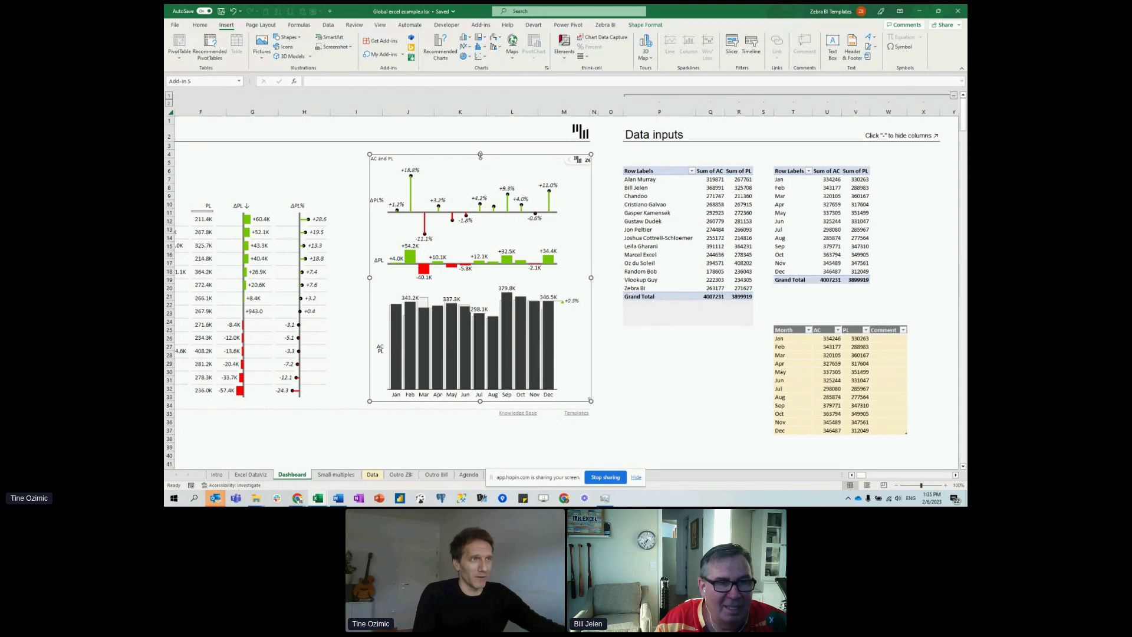
{"action": "left_click_drag", "start_coordinate": [480, 155], "coordinate": [482, 212]}
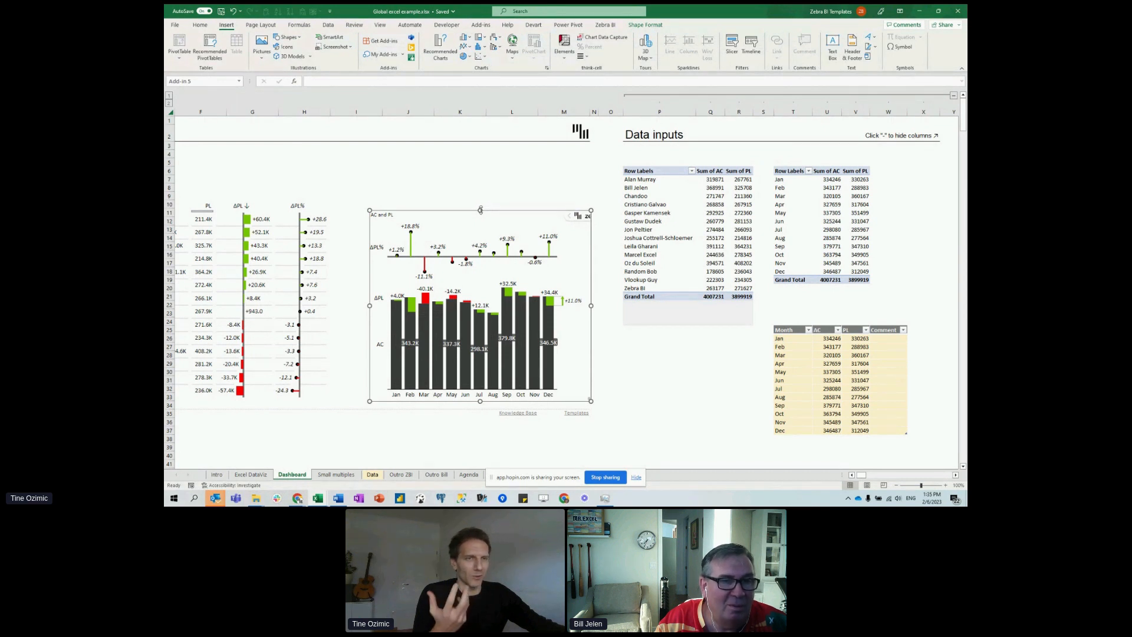
{"action": "left_click_drag", "start_coordinate": [480, 210], "coordinate": [482, 299]}
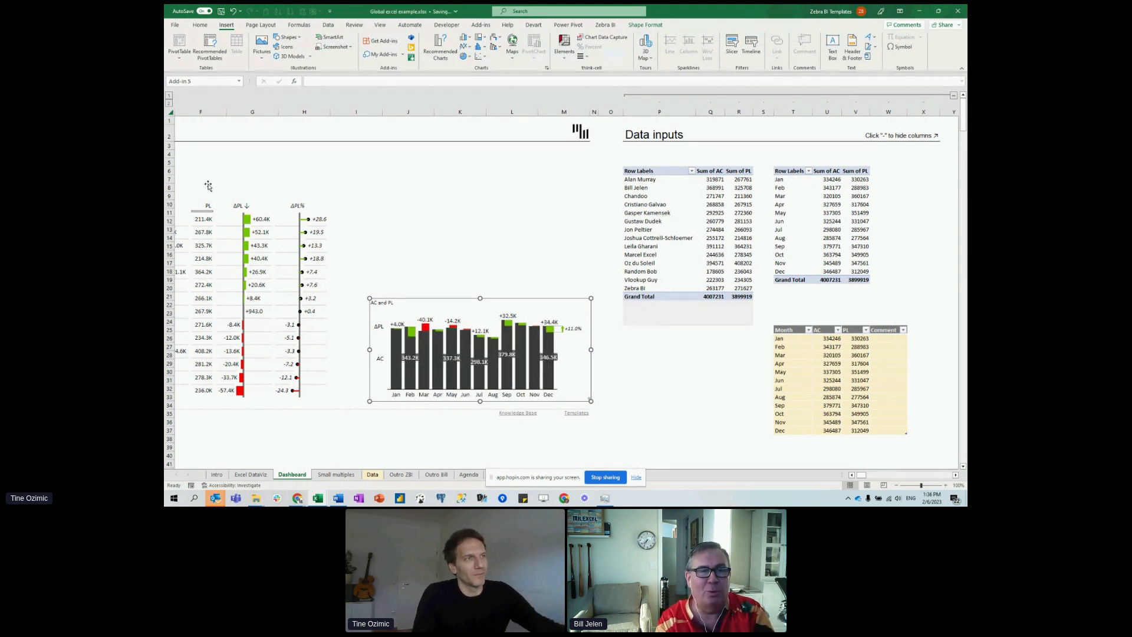
{"action": "left_click_drag", "start_coordinate": [480, 299], "coordinate": [480, 156]}
Set the monthly chart's layout to Absolute / Relative in its visual settings.
{"action": "mouse_move", "coordinate": [567, 165]}
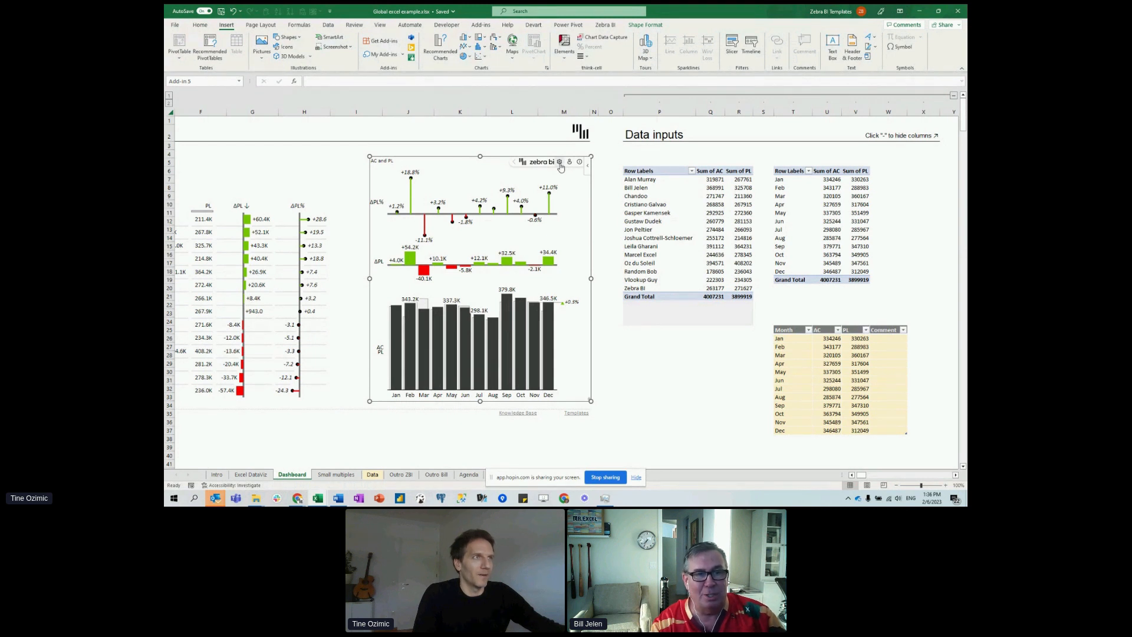
{"action": "left_click", "coordinate": [560, 163]}
{"action": "left_click", "coordinate": [551, 195]}
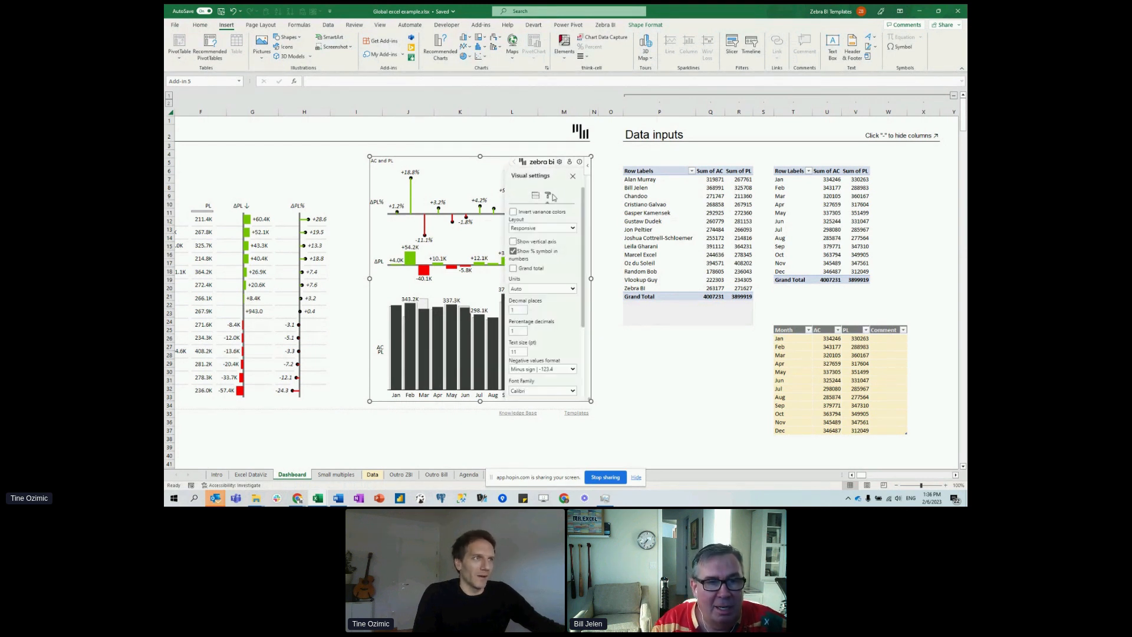
{"action": "left_click", "coordinate": [571, 228]}
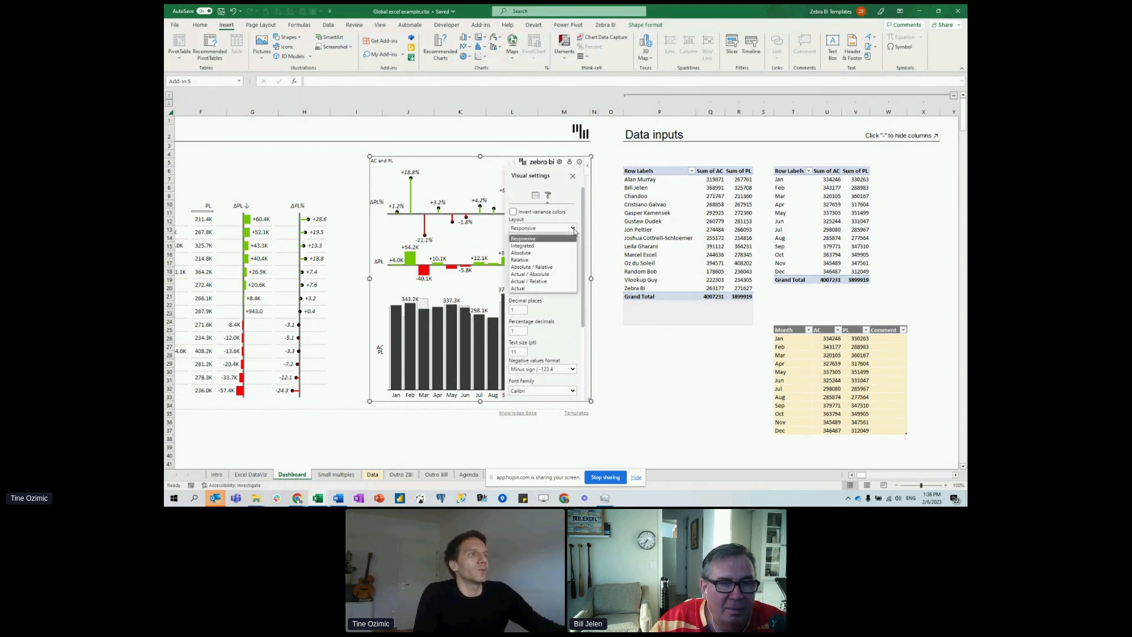
{"action": "left_click", "coordinate": [549, 267]}
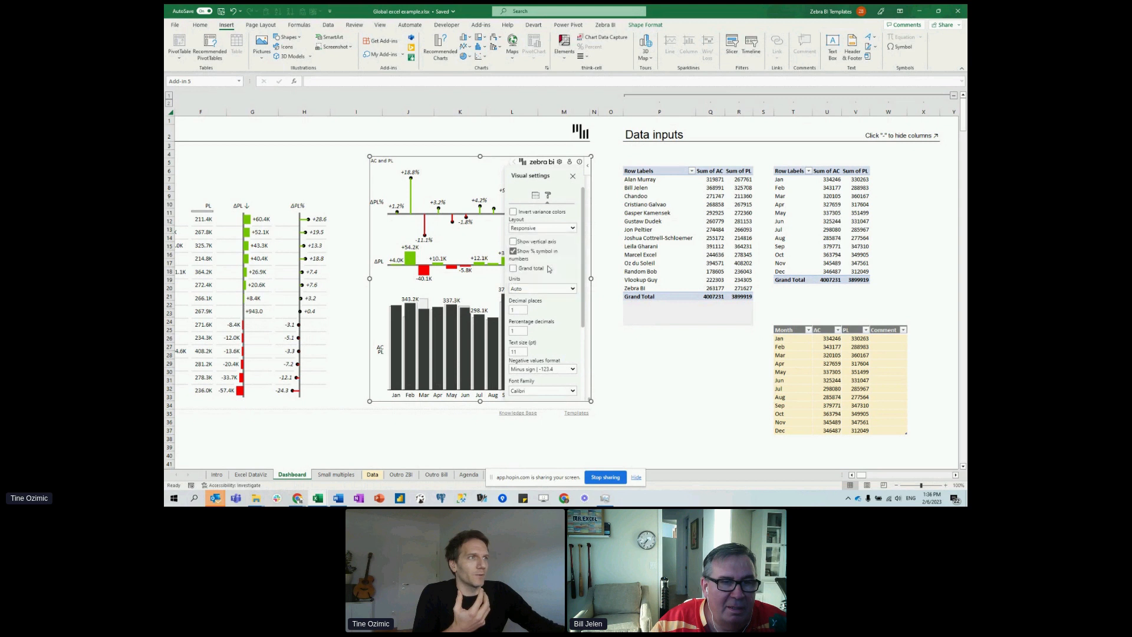
{"action": "left_click", "coordinate": [572, 176]}
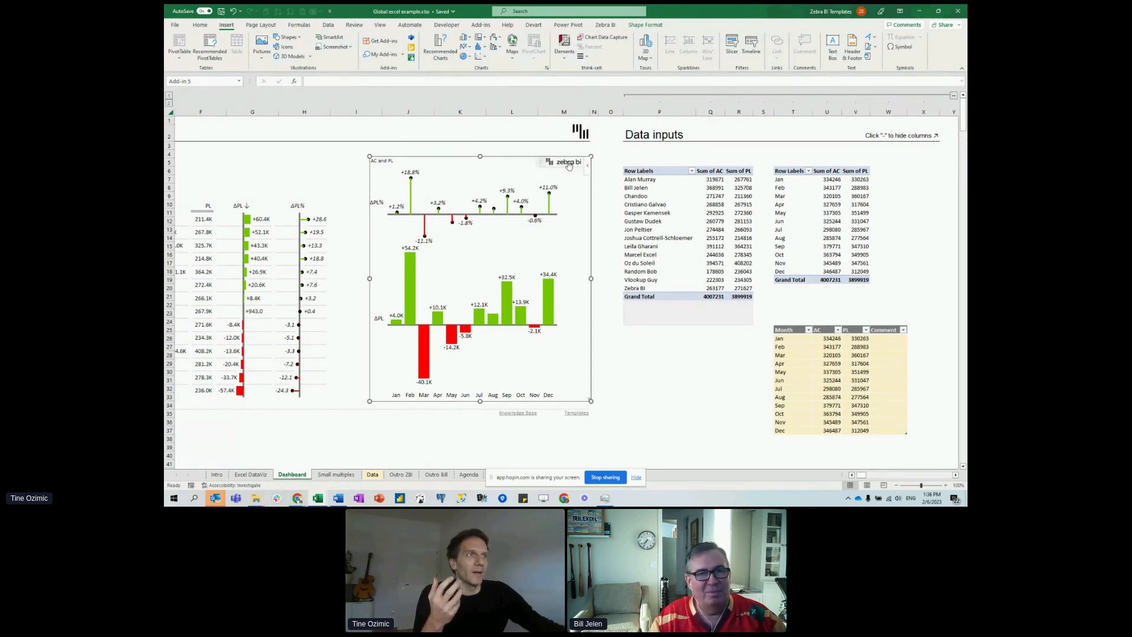
Restore the monthly chart's layout to Responsive.
{"action": "left_click", "coordinate": [559, 161]}
{"action": "left_click", "coordinate": [559, 229]}
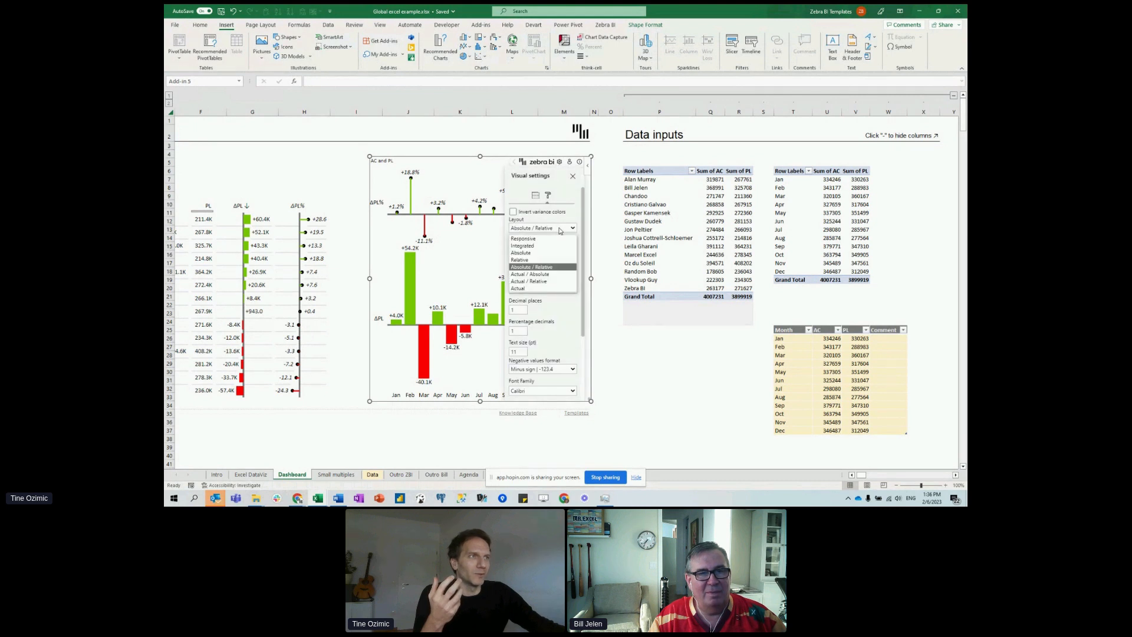
{"action": "left_click", "coordinate": [523, 239]}
{"action": "left_click", "coordinate": [617, 364]}
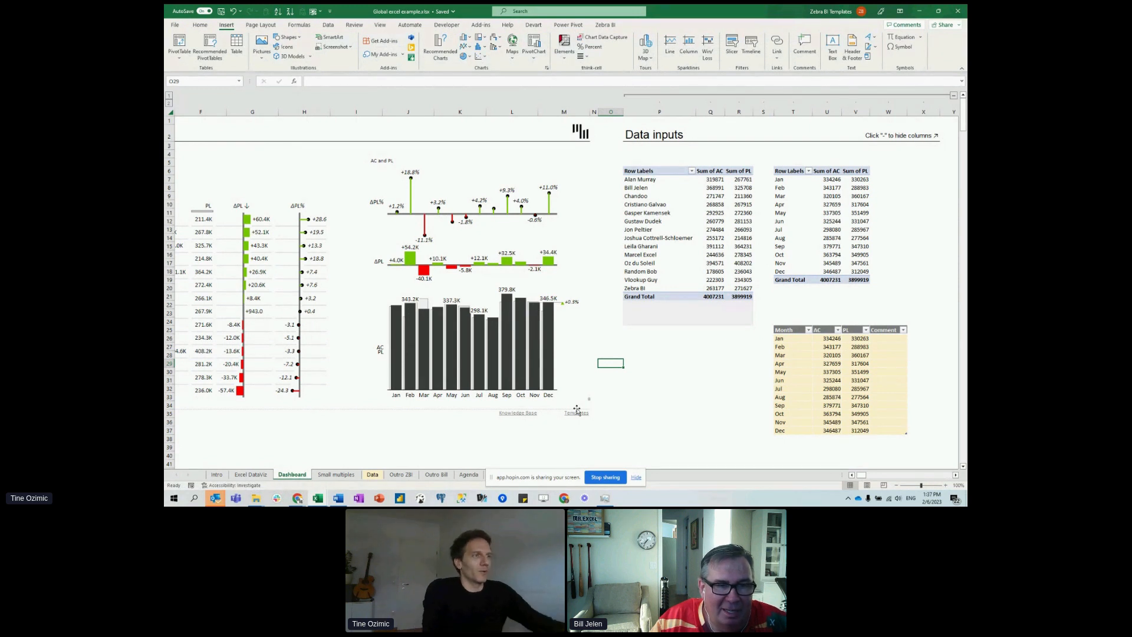
Enter the March comment "Below the plan performance due to", a presenter's first name and "did not post enough videos" in the monthly table.
{"action": "left_click", "coordinate": [888, 356]}
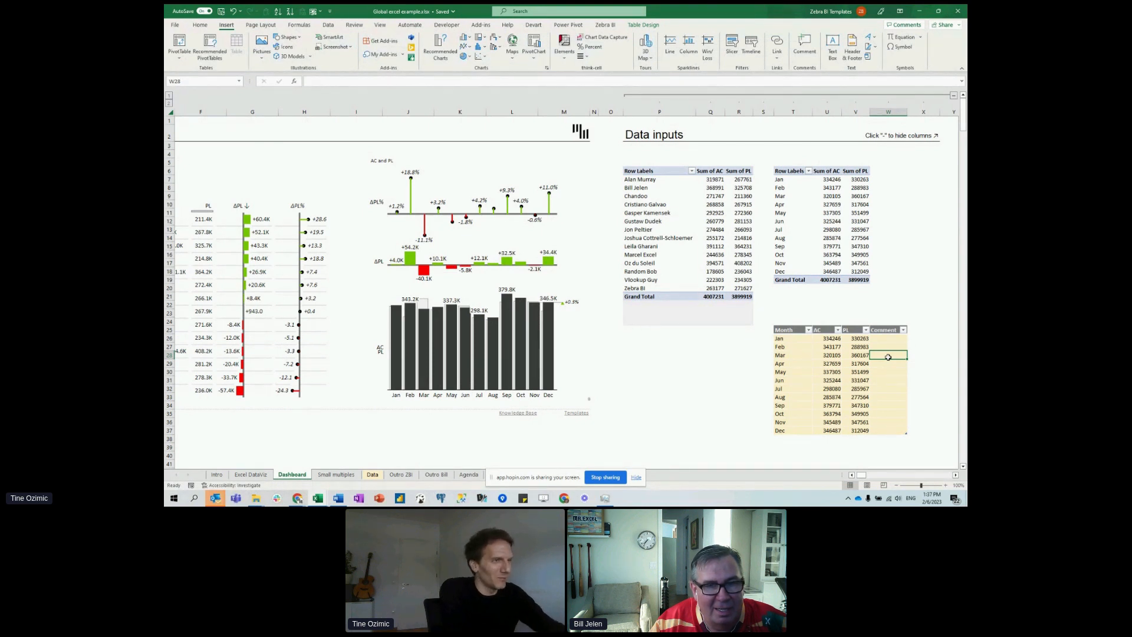
{"action": "type", "text": "Below the plan p"}
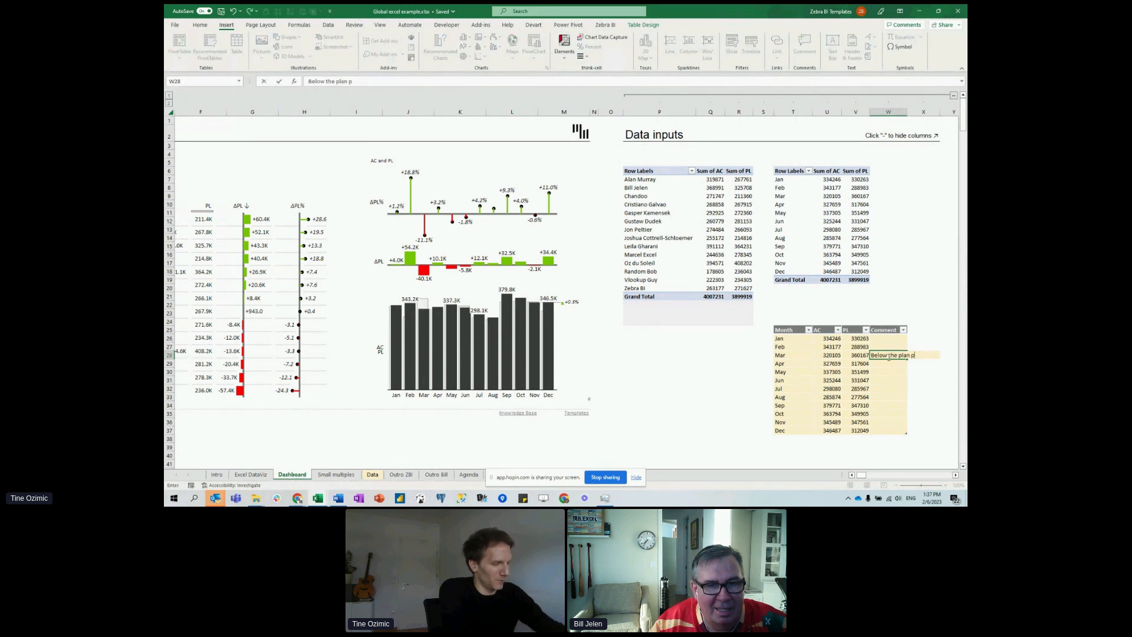
{"action": "type", "text": "erformance due to"}
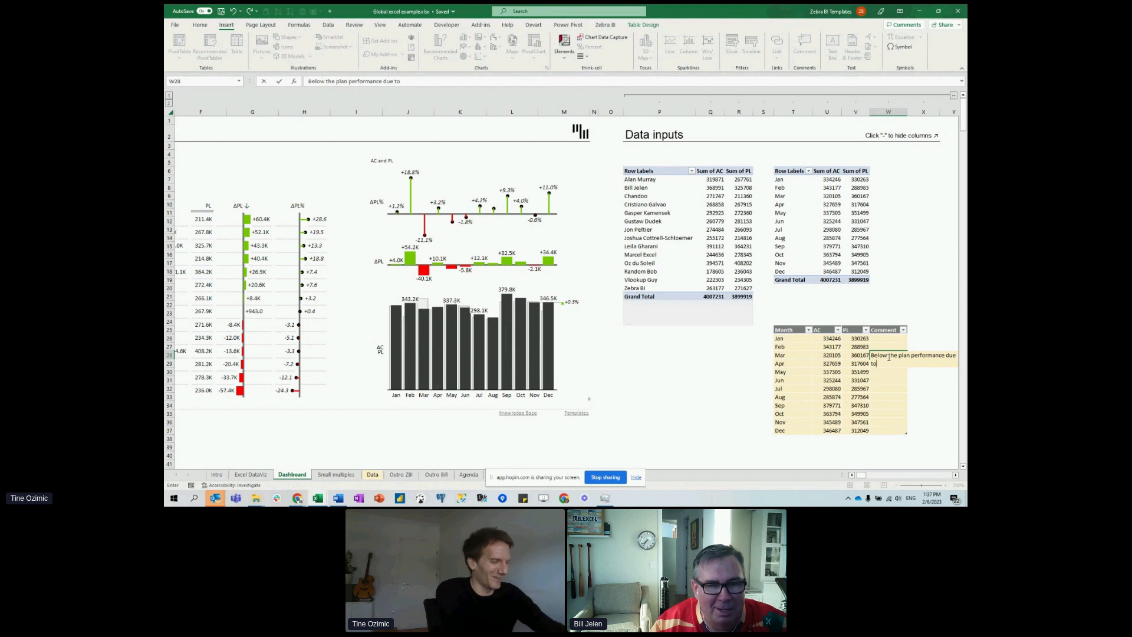
{"action": "type", "text": "Leila di"}
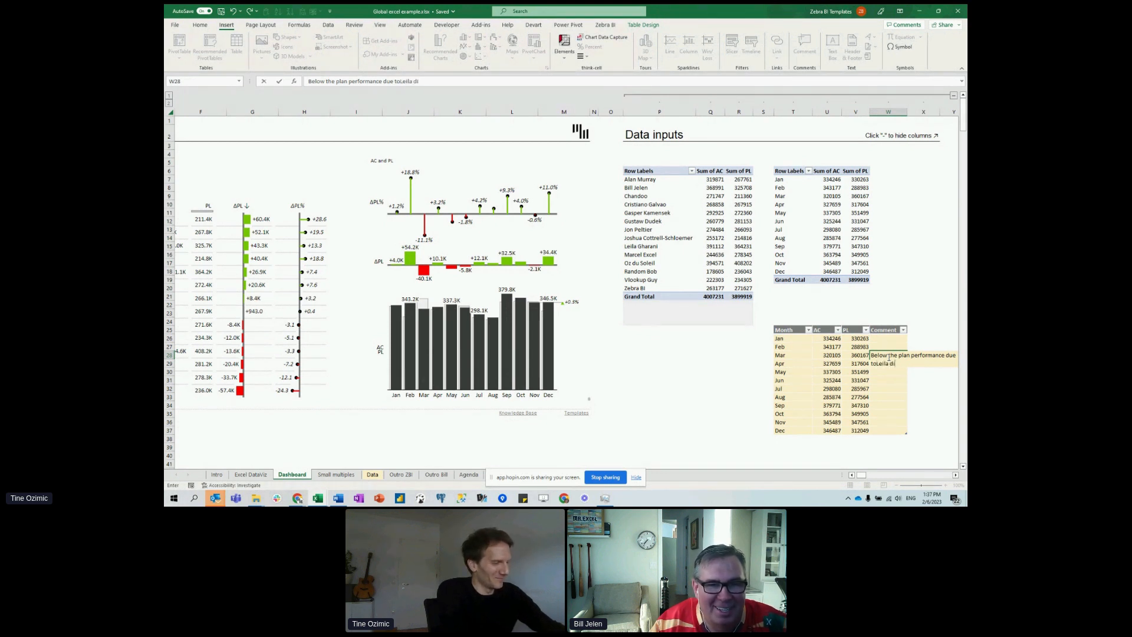
{"action": "type", "text": "d not post enough videos"}
{"action": "key", "text": "Return"}
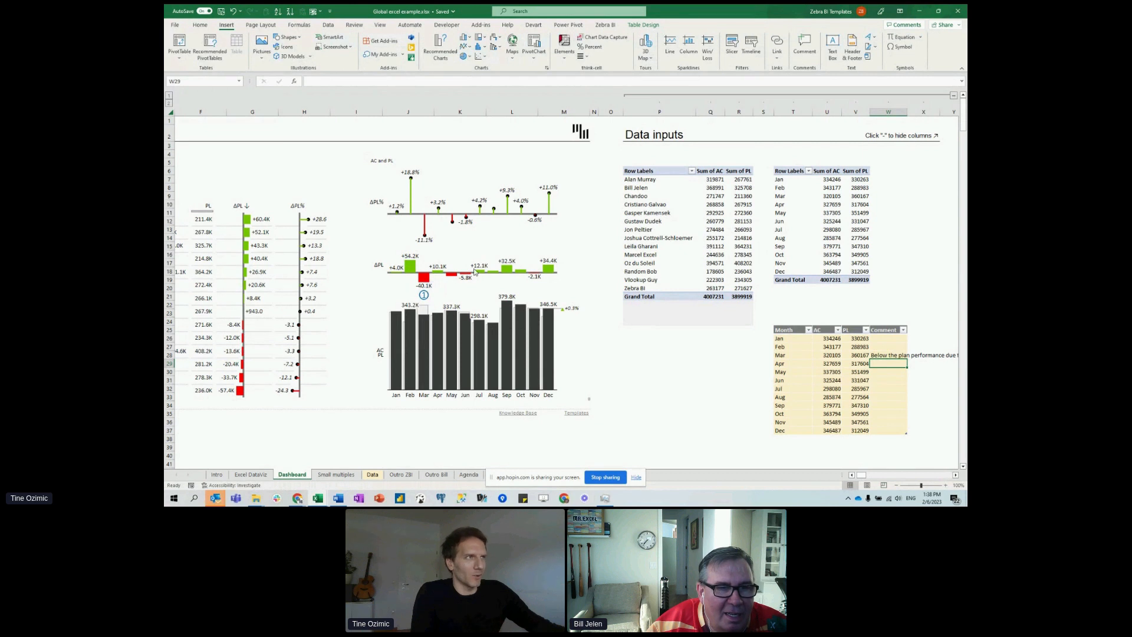
Widen the comment area inside the monthly chart and extend the chart's left edge into column I.
{"action": "left_click", "coordinate": [477, 167]}
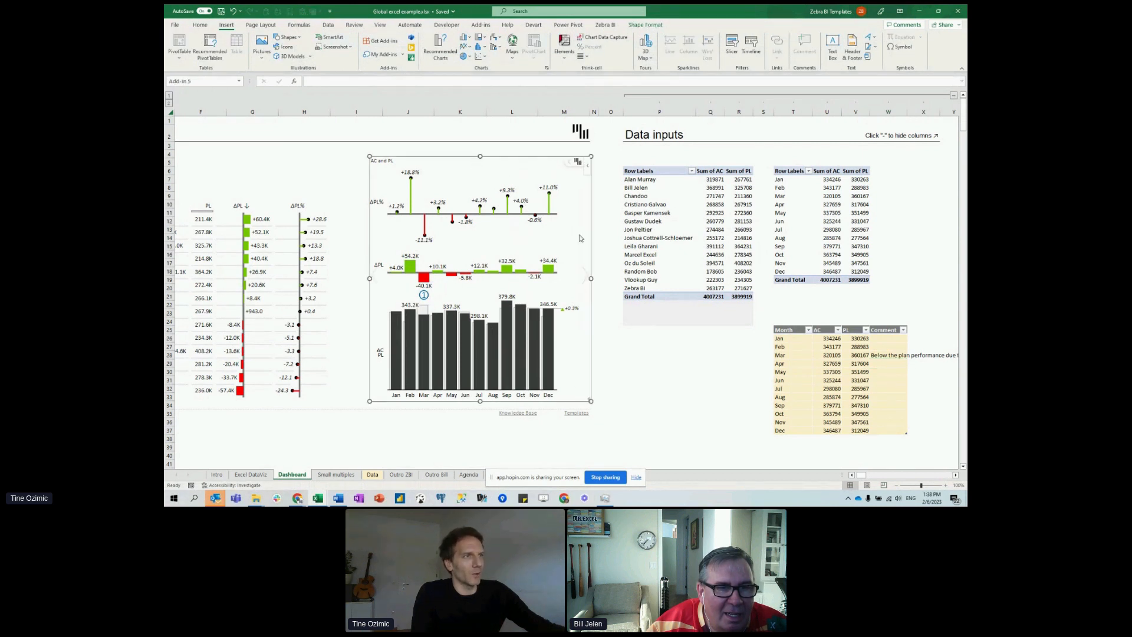
{"action": "left_click_drag", "start_coordinate": [585, 238], "coordinate": [543, 240]}
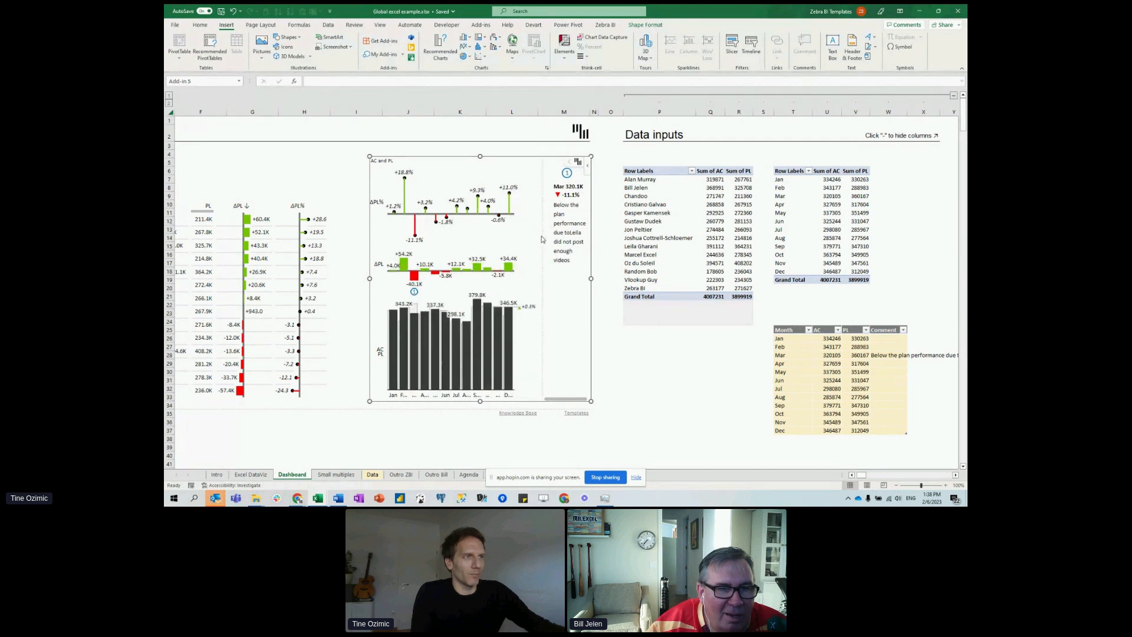
{"action": "left_click_drag", "start_coordinate": [370, 278], "coordinate": [346, 284]}
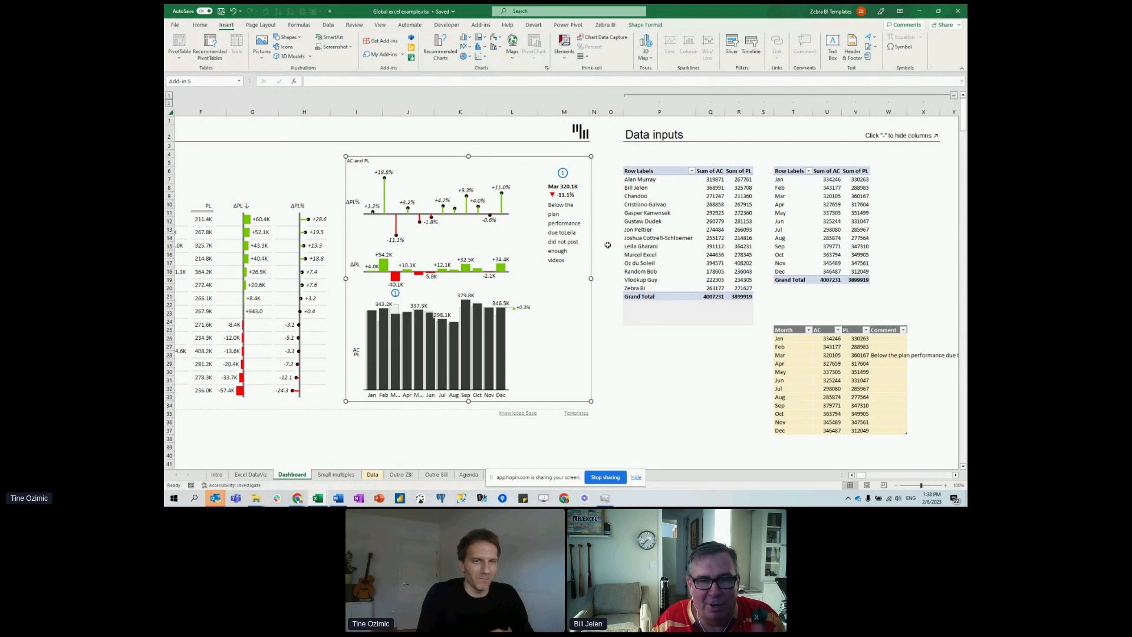
Enter the February comment "Great performance because", a presenter's first name and "got a new hat" in the monthly table.
{"action": "left_click", "coordinate": [887, 347]}
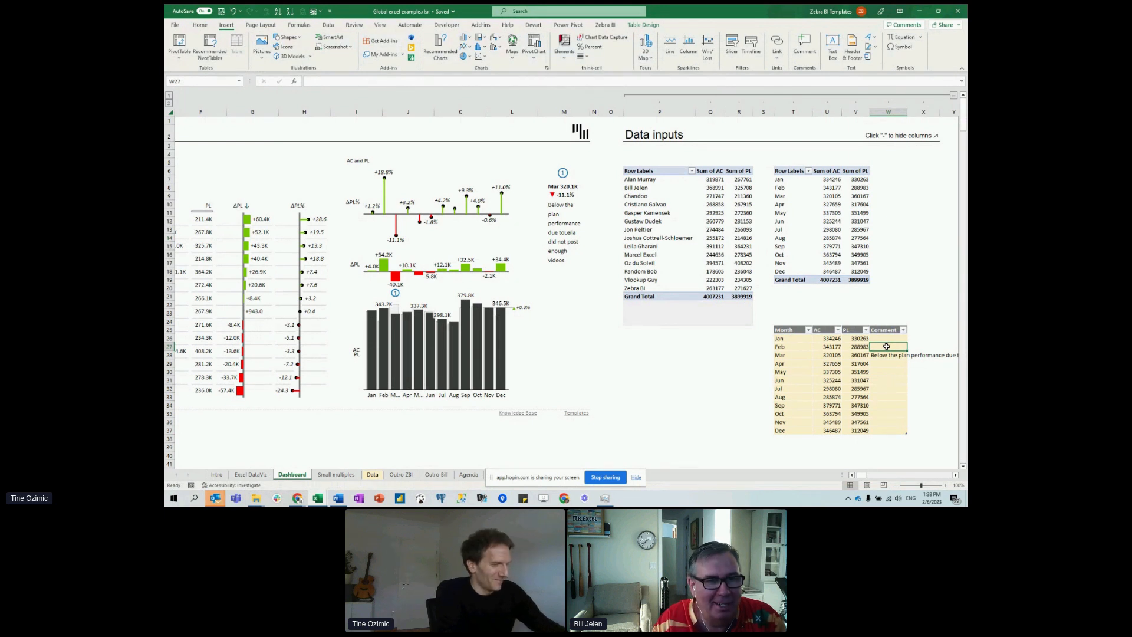
{"action": "type", "text": "Great performance because O"}
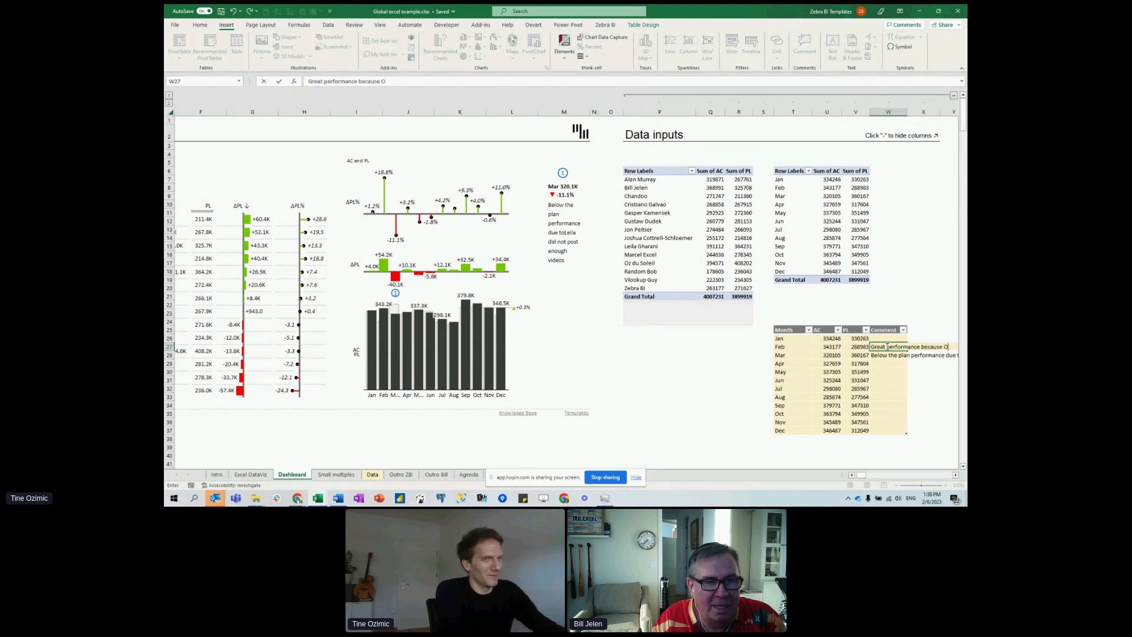
{"action": "type", "text": "z got a new hat"}
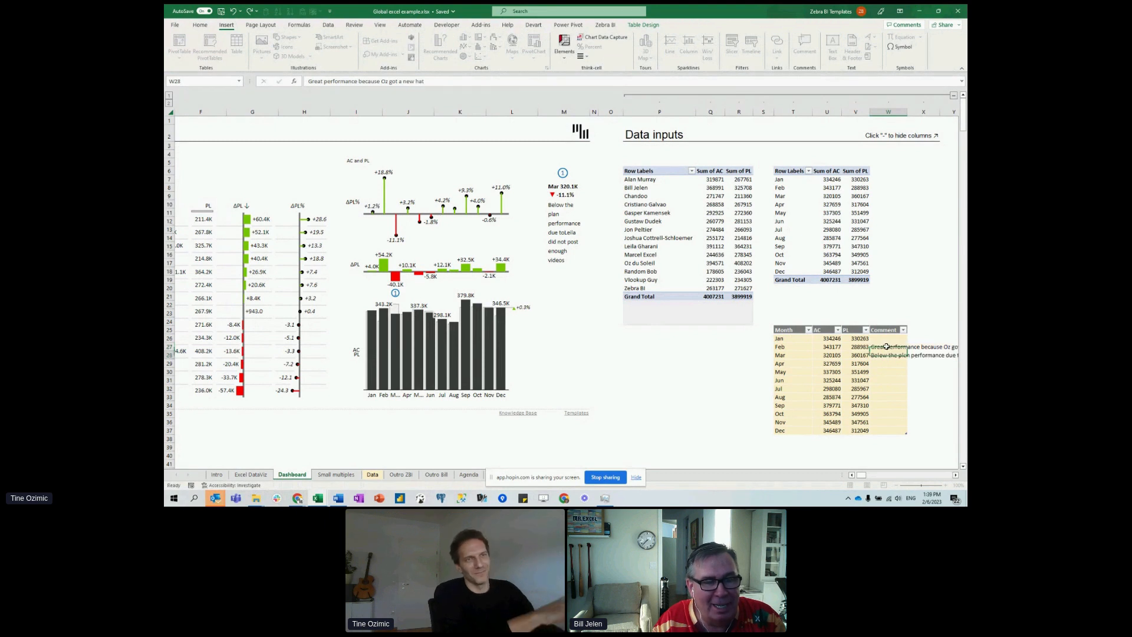
{"action": "key", "text": "Return"}
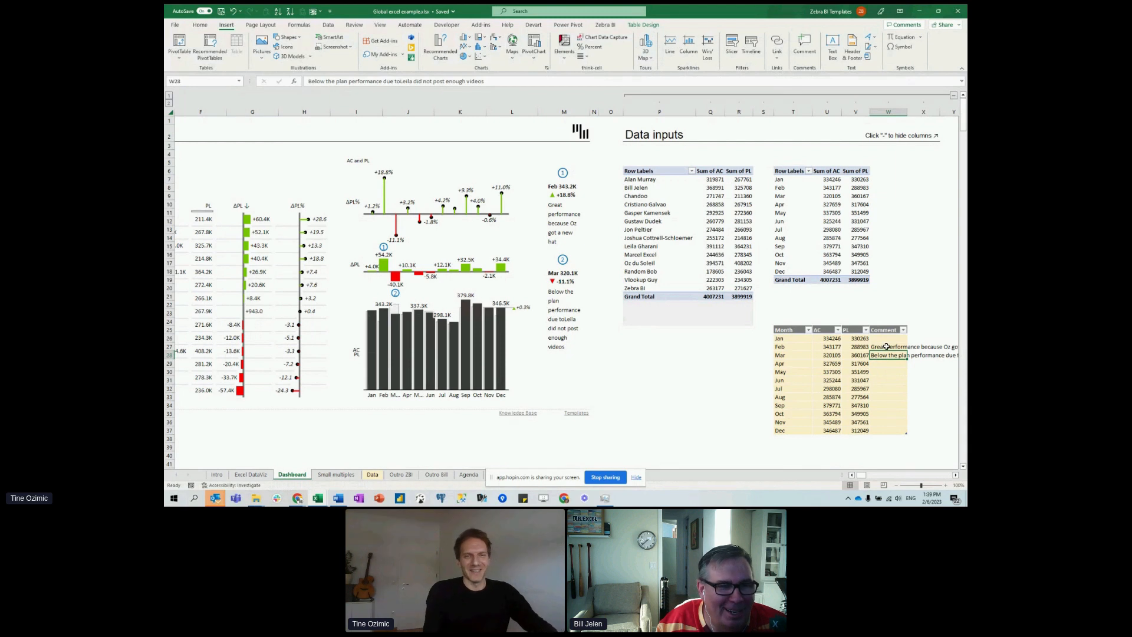
Examine the shaded spare rows directly below the presenter PivotTable.
{"action": "left_click", "coordinate": [681, 370]}
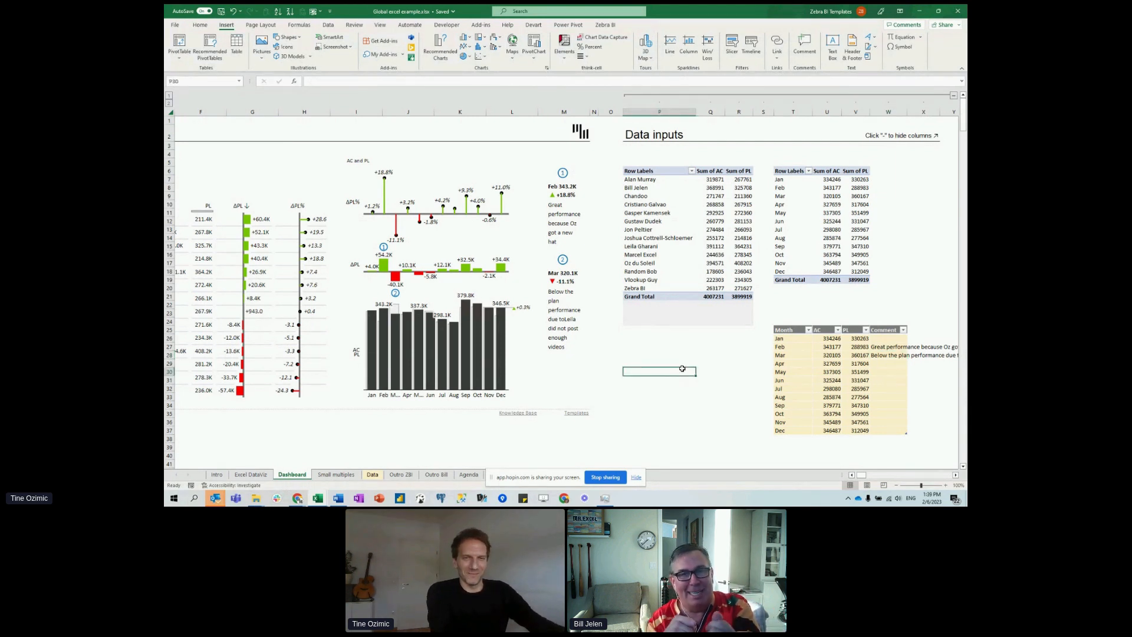
{"action": "left_click", "coordinate": [686, 341]}
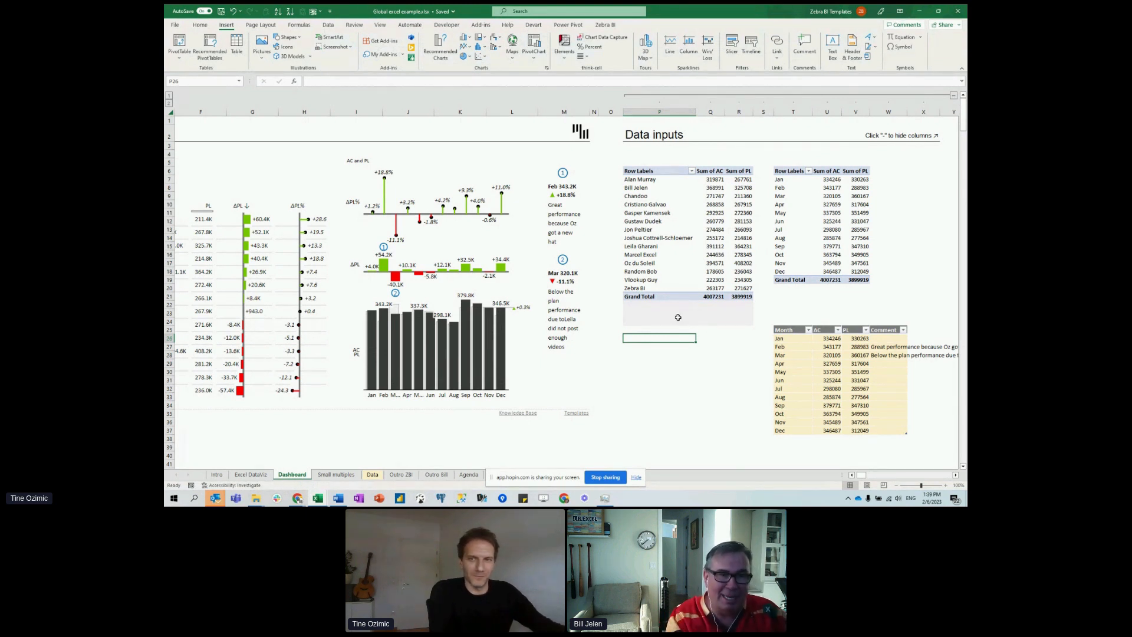
{"action": "left_click", "coordinate": [653, 369]}
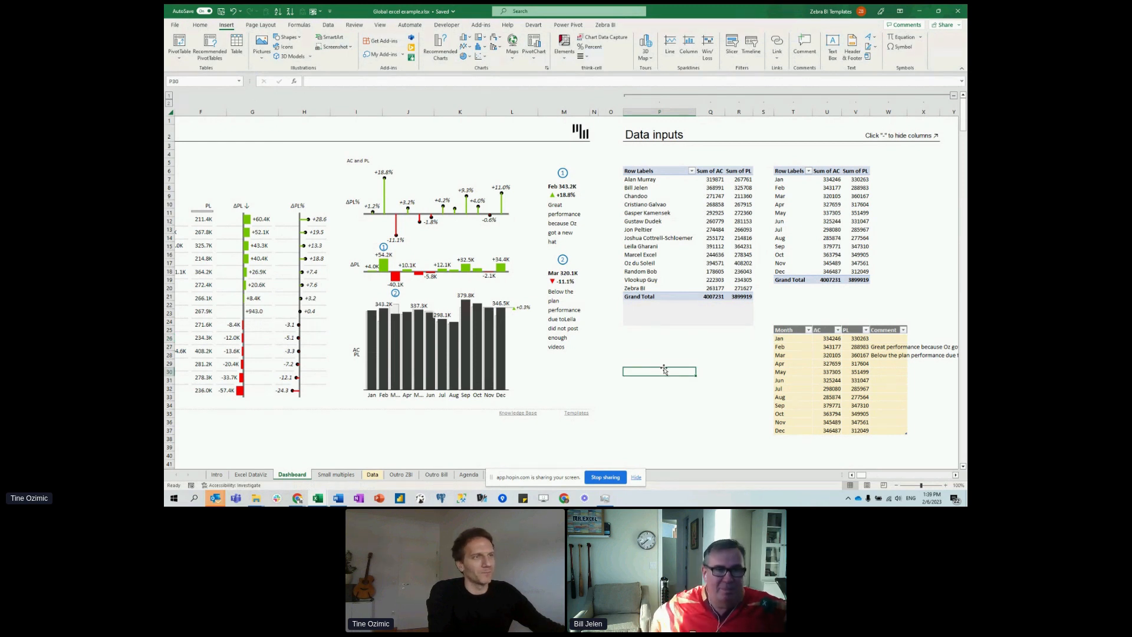
{"action": "left_click", "coordinate": [658, 341]}
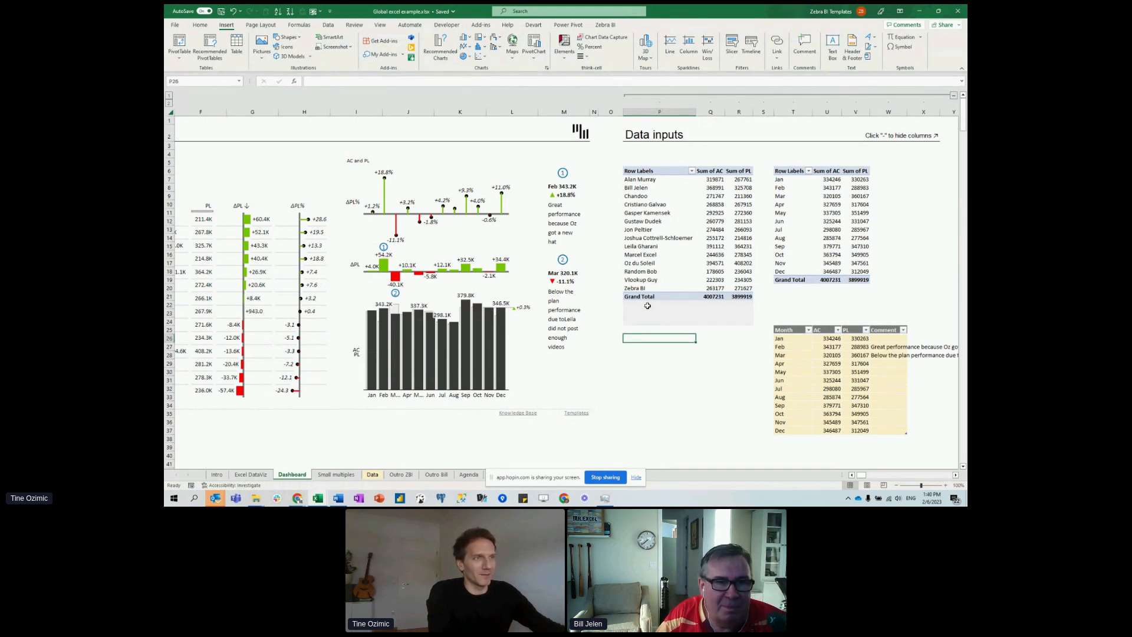
{"action": "left_click_drag", "start_coordinate": [640, 304], "coordinate": [743, 323]}
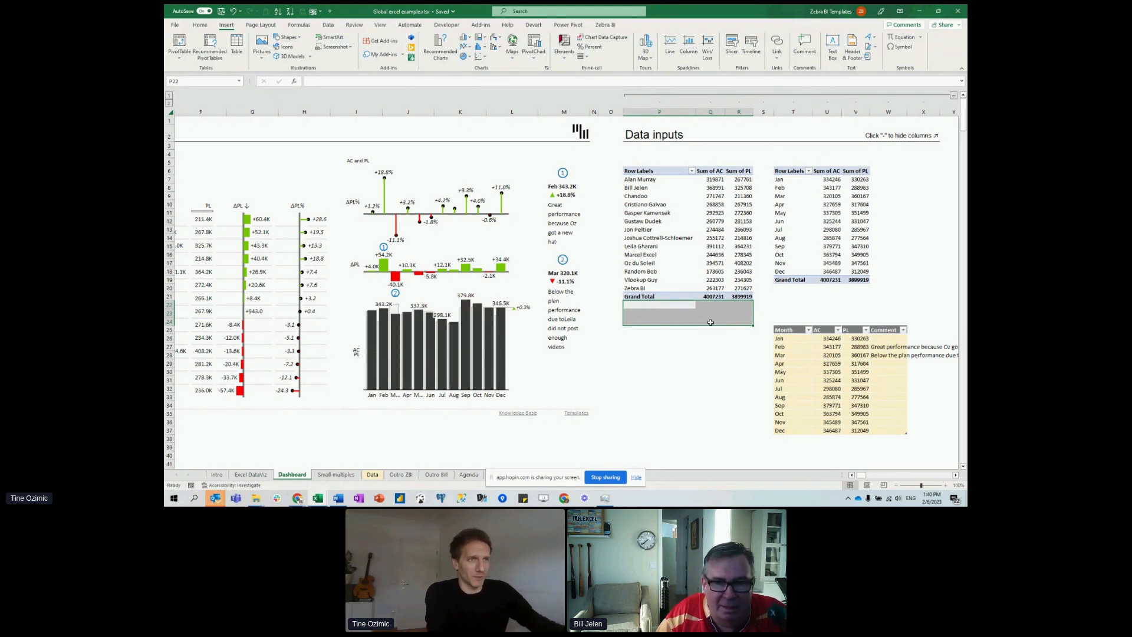
Review the whole sample dashboard with the presenter table and the commented monthly chart side by side.
{"action": "left_click", "coordinate": [713, 347]}
{"action": "key", "text": "Left"}
{"action": "key", "text": "Left"}
{"action": "key", "text": "Left"}
{"action": "key", "text": "Left"}
{"action": "key", "text": "Left"}
{"action": "key", "text": "Left"}
{"action": "key", "text": "Left"}
{"action": "key", "text": "Left"}
{"action": "key", "text": "Left"}
{"action": "key", "text": "Left"}
{"action": "key", "text": "Left"}
{"action": "key", "text": "Left"}
{"action": "key", "text": "Left"}
{"action": "key", "text": "Left"}
{"action": "key", "text": "Left"}
{"action": "key", "text": "Left"}
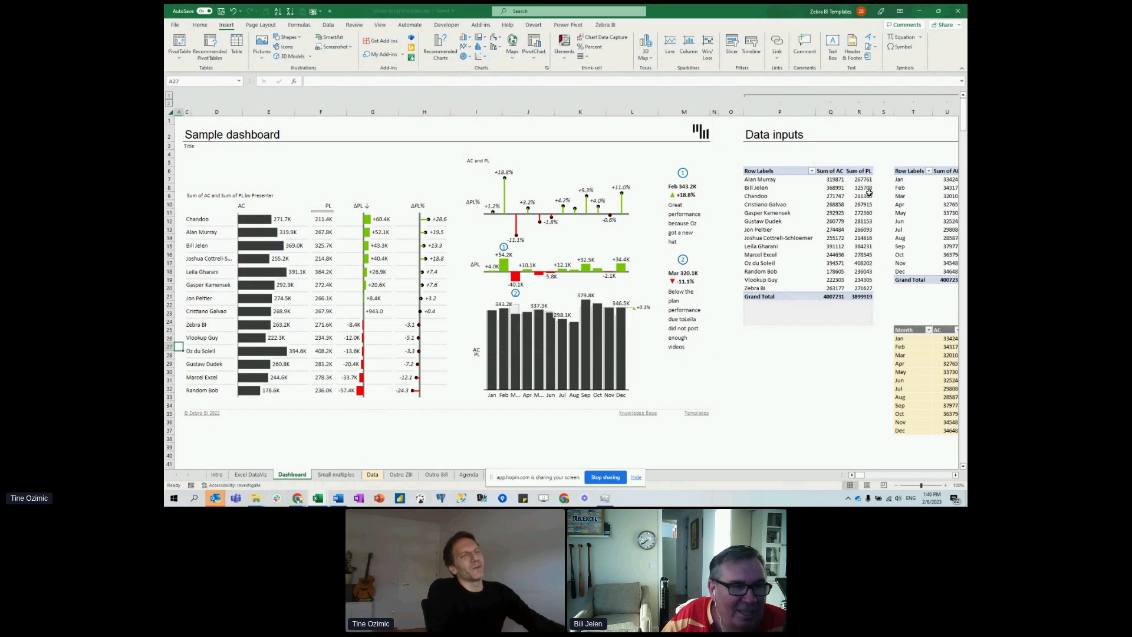
Insert a slicer for the Channel field of the presenter PivotTable and place it over the upper part of the monthly chart.
{"action": "left_click", "coordinate": [843, 161]}
{"action": "key", "text": "Right"}
{"action": "key", "text": "Right"}
{"action": "key", "text": "Right"}
{"action": "key", "text": "Right"}
{"action": "key", "text": "Right"}
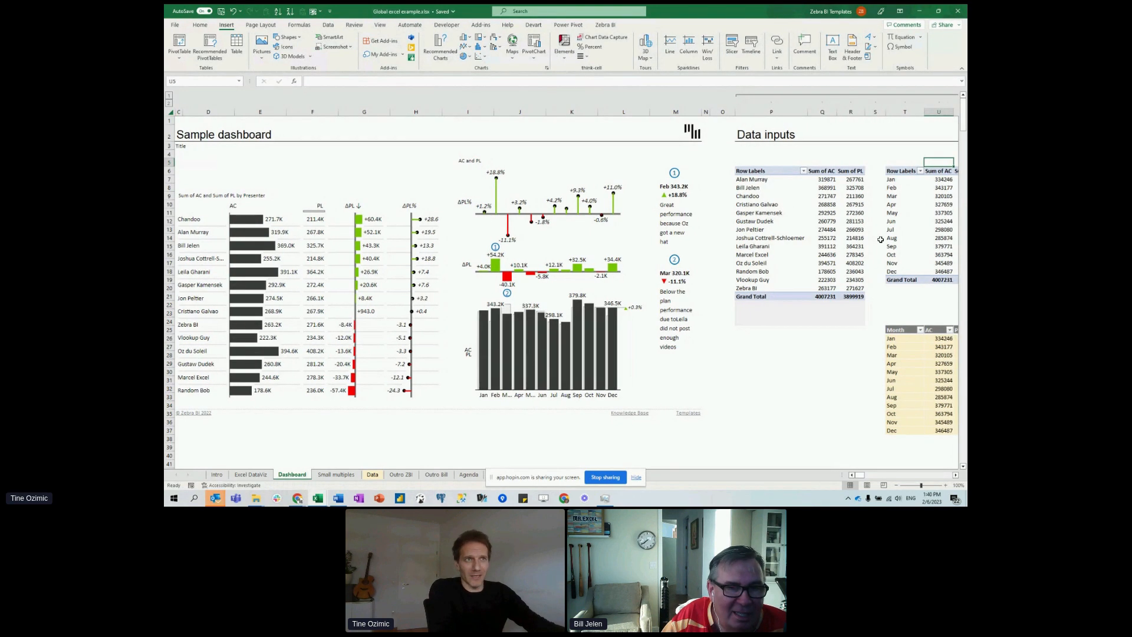
{"action": "key", "text": "Right"}
{"action": "key", "text": "Down"}
{"action": "left_click", "coordinate": [704, 206]}
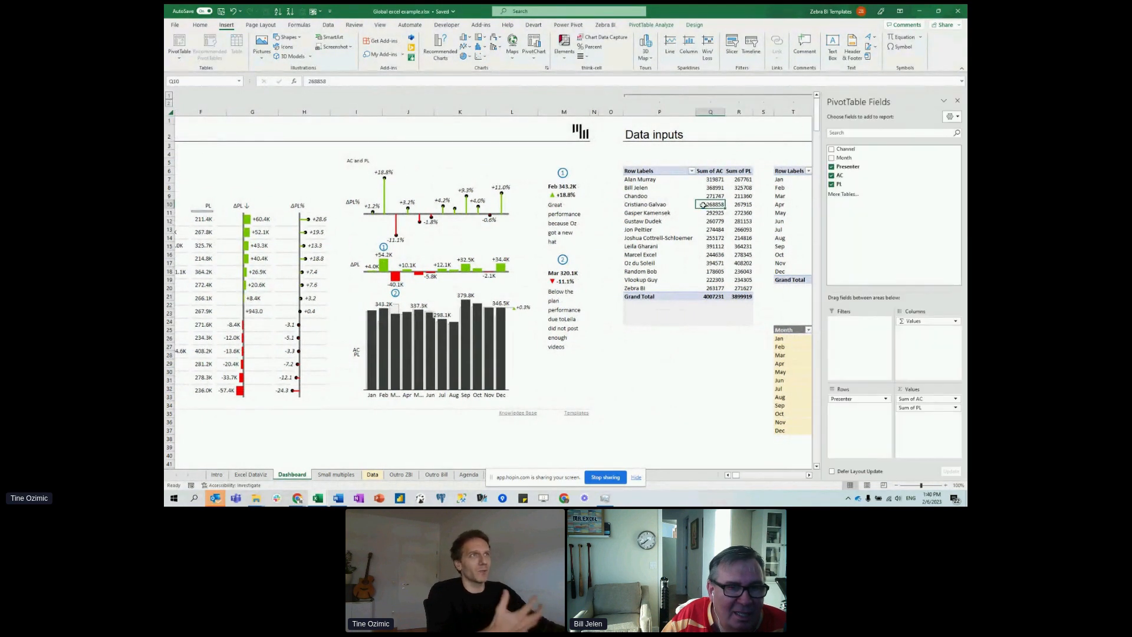
{"action": "left_click", "coordinate": [695, 26]}
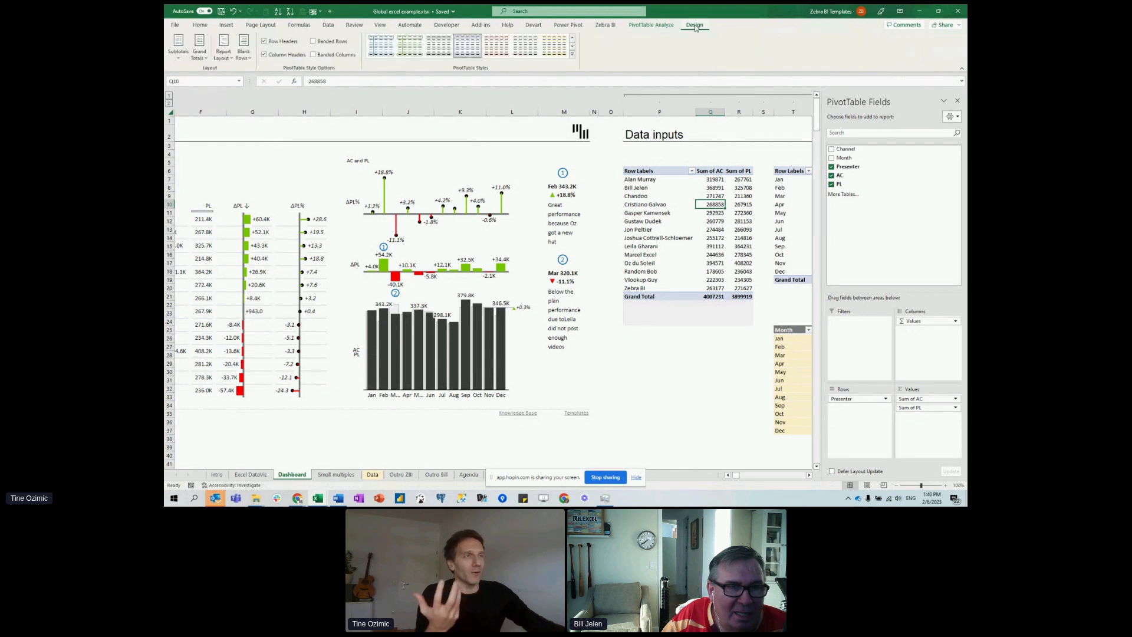
{"action": "left_click", "coordinate": [634, 26]}
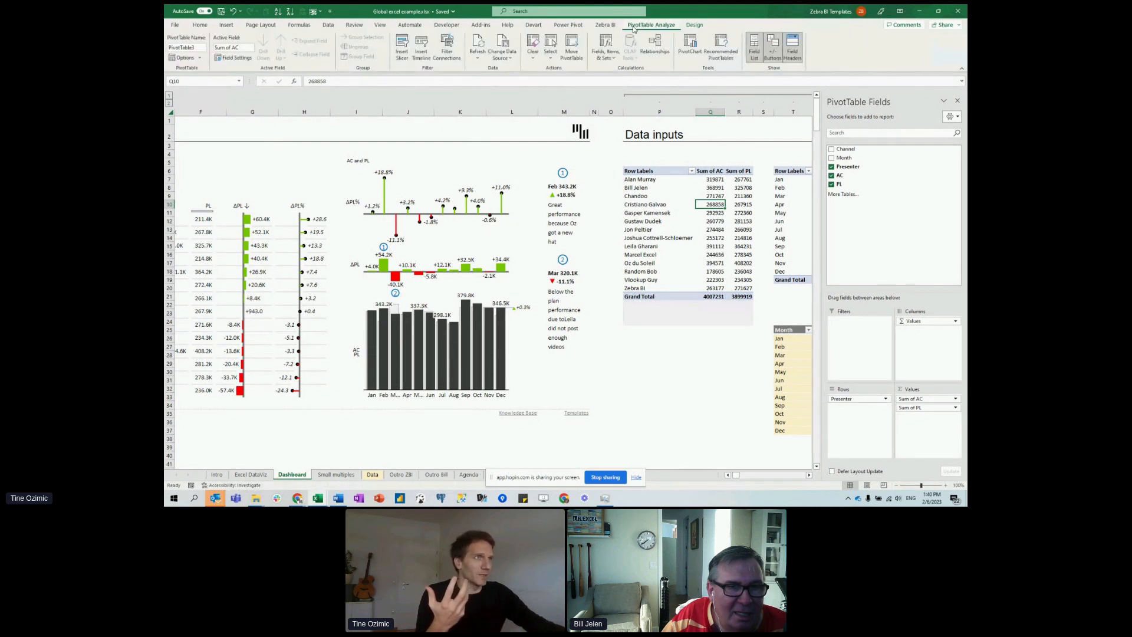
{"action": "left_click", "coordinate": [405, 56]}
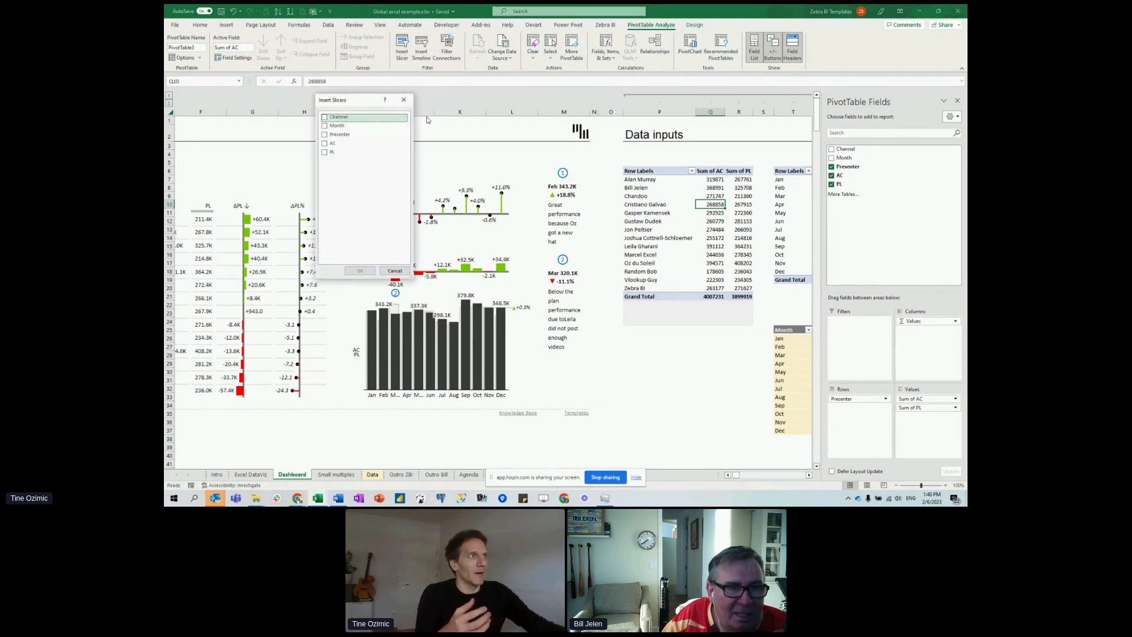
{"action": "left_click", "coordinate": [329, 117]}
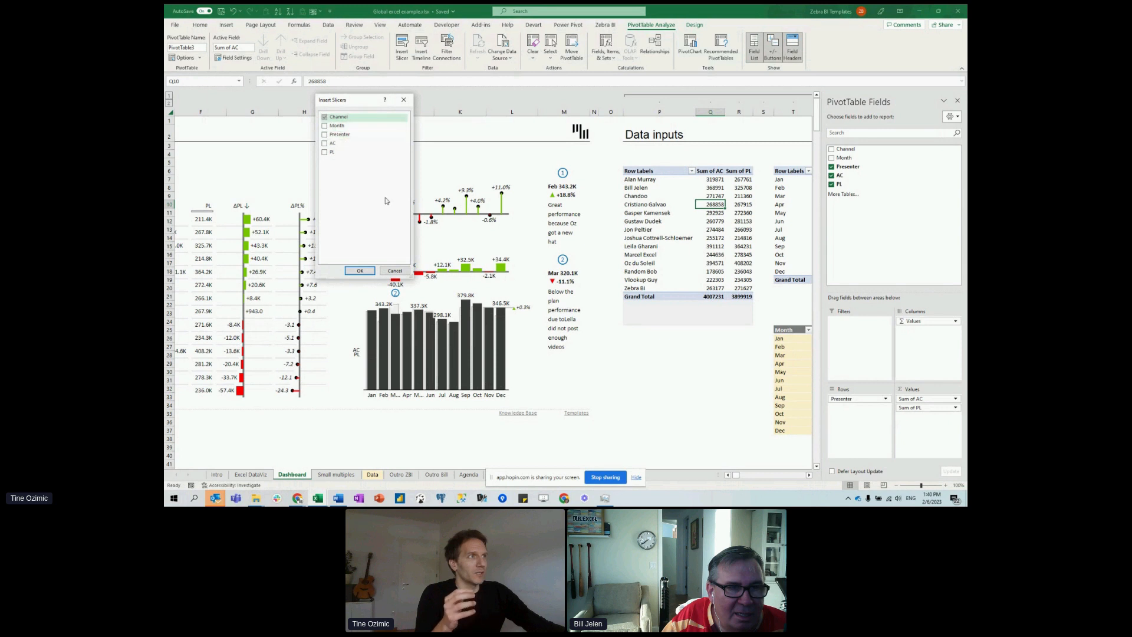
{"action": "left_click", "coordinate": [361, 270]}
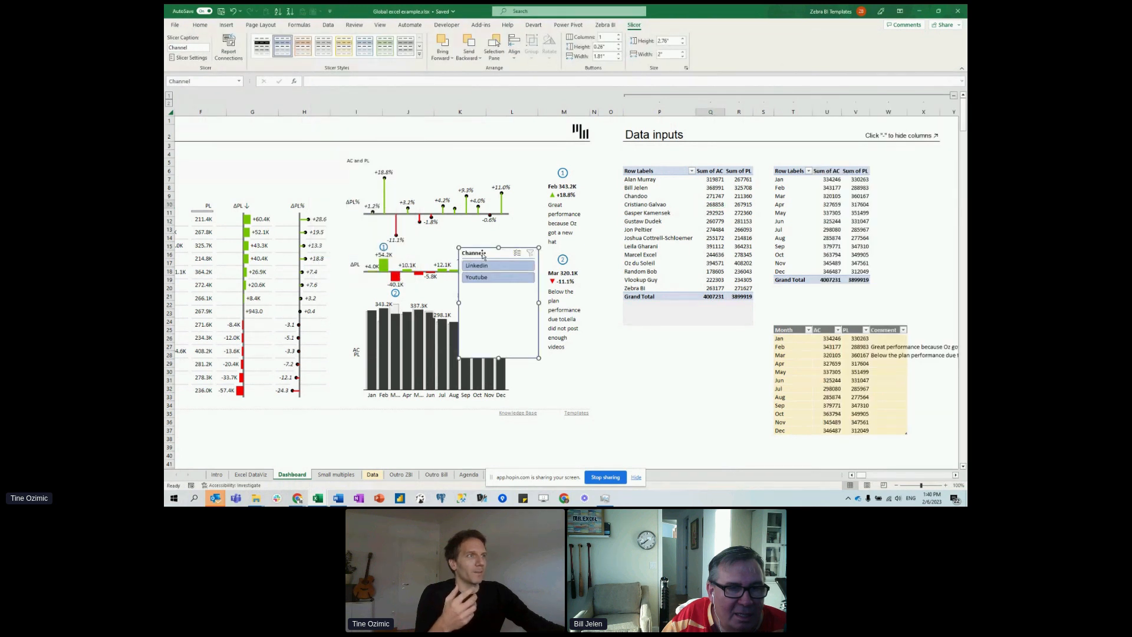
{"action": "left_click_drag", "start_coordinate": [483, 249], "coordinate": [496, 134]}
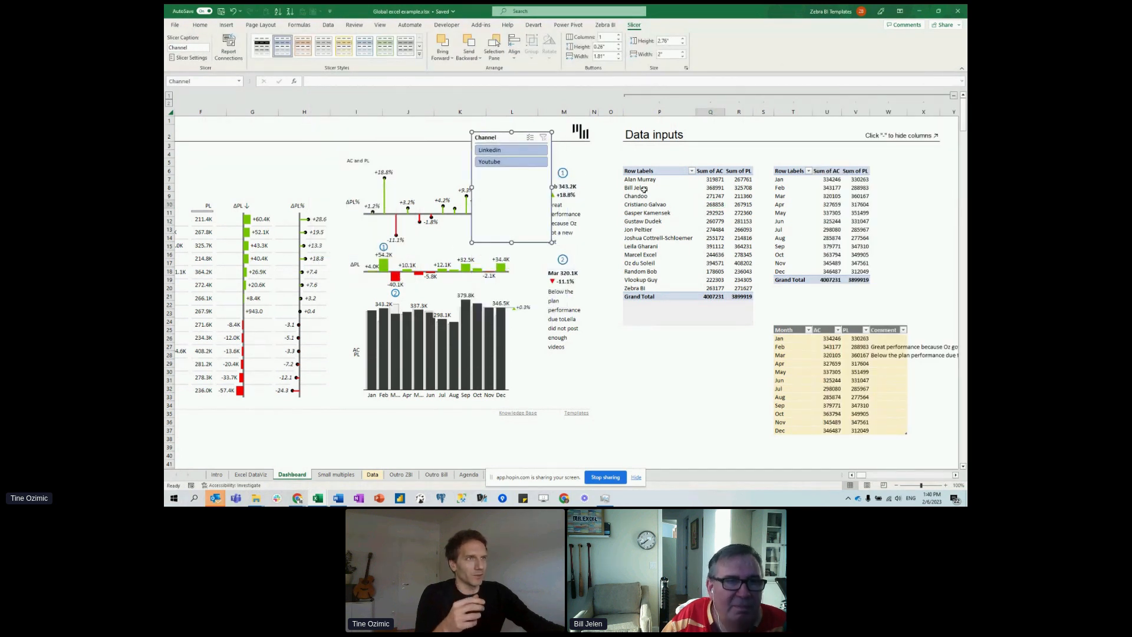
Rename the presenter PivotTable as PivotTable_presenter.
{"action": "left_click", "coordinate": [716, 222]}
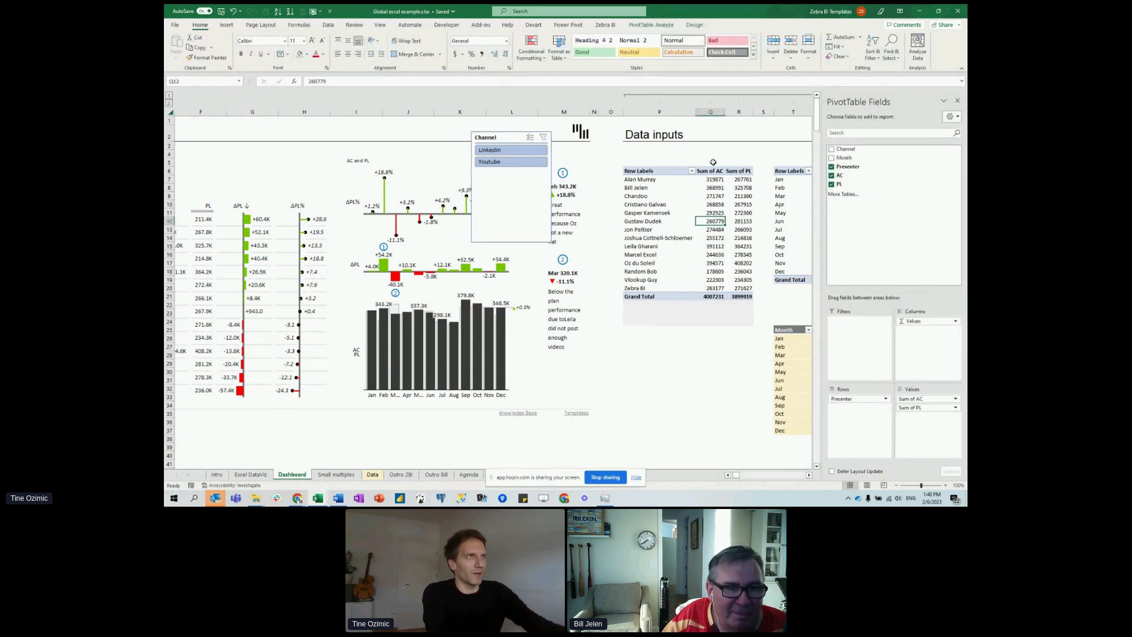
{"action": "left_click", "coordinate": [651, 25]}
{"action": "left_click", "coordinate": [195, 48]}
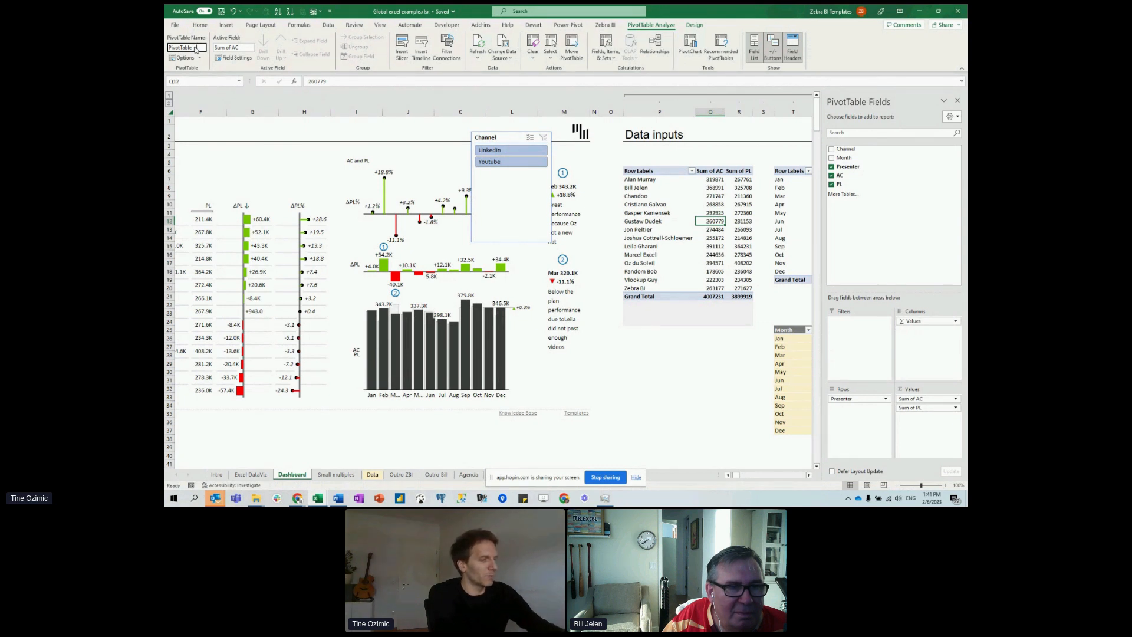
{"action": "type", "text": "_presenter"}
{"action": "key", "text": "Return"}
Rename the monthly PivotTable as PivotTable_trend.
{"action": "left_click", "coordinate": [780, 204]}
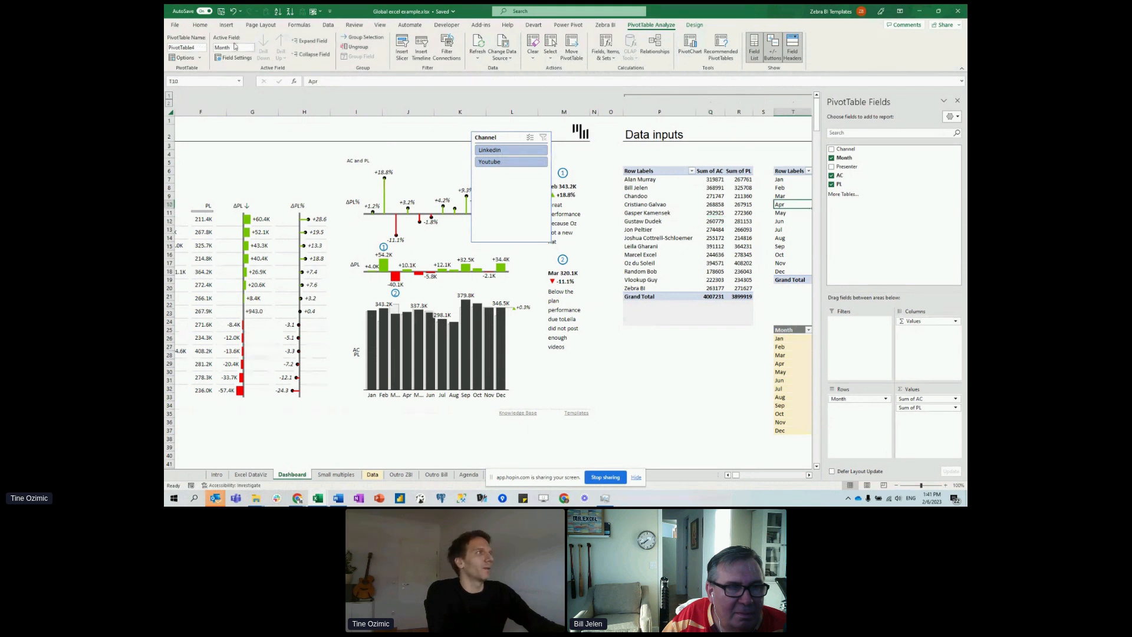
{"action": "left_click", "coordinate": [199, 46]}
{"action": "key", "text": "BackSpace"}
{"action": "type", "text": "_trend"}
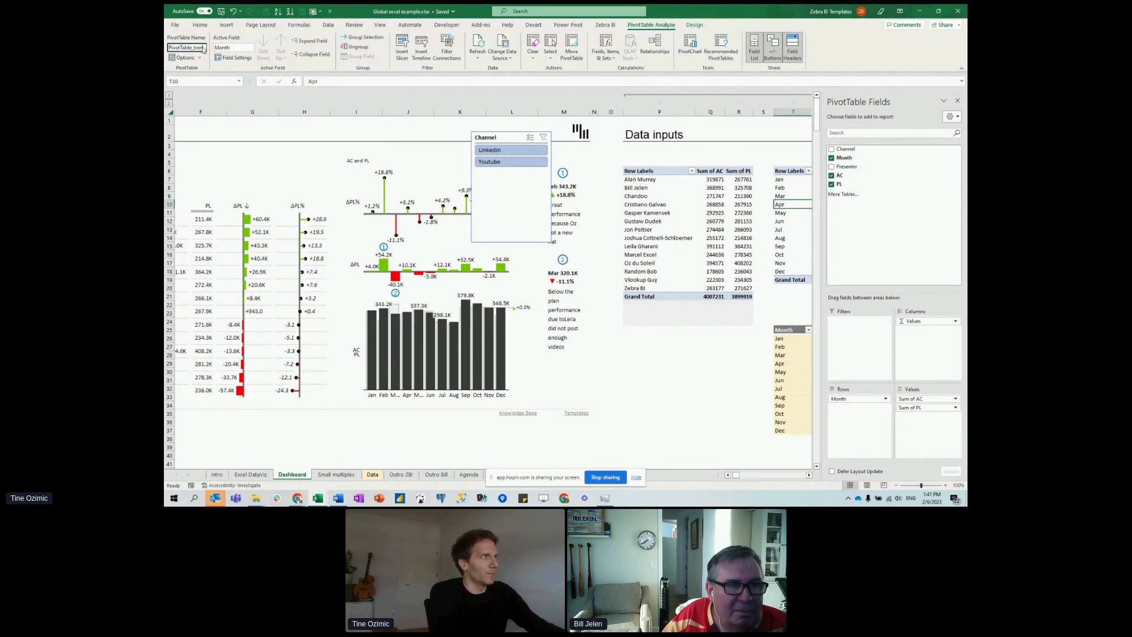
{"action": "key", "text": "Return"}
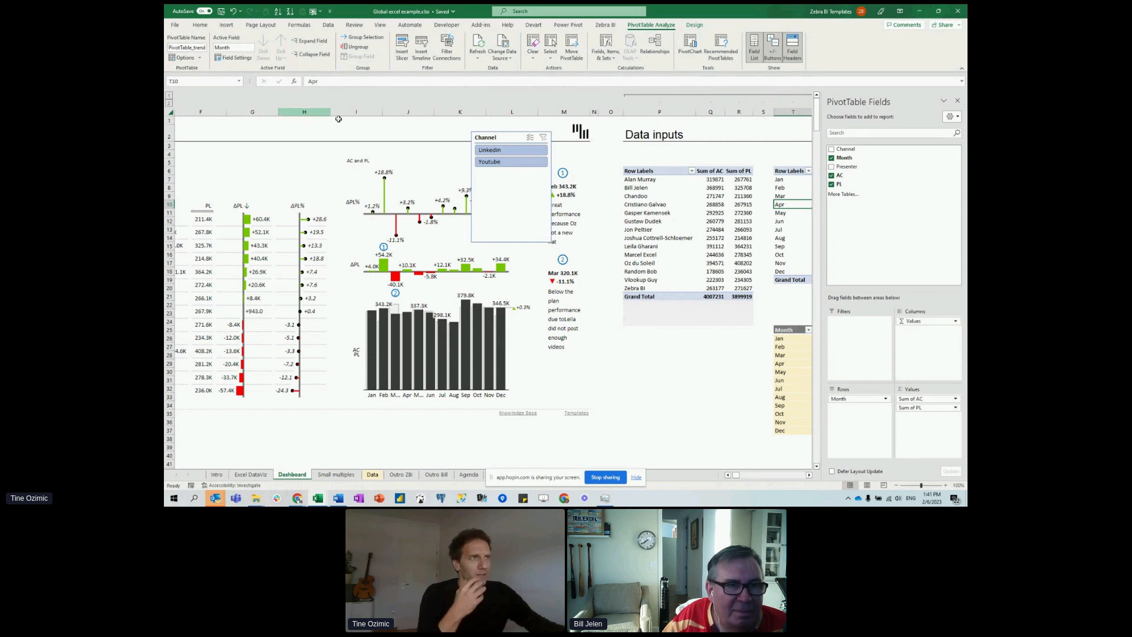
Connect the Channel slicer to PivotTable_trend as well and filter the dashboard to LinkedIn.
{"action": "left_click", "coordinate": [707, 155]}
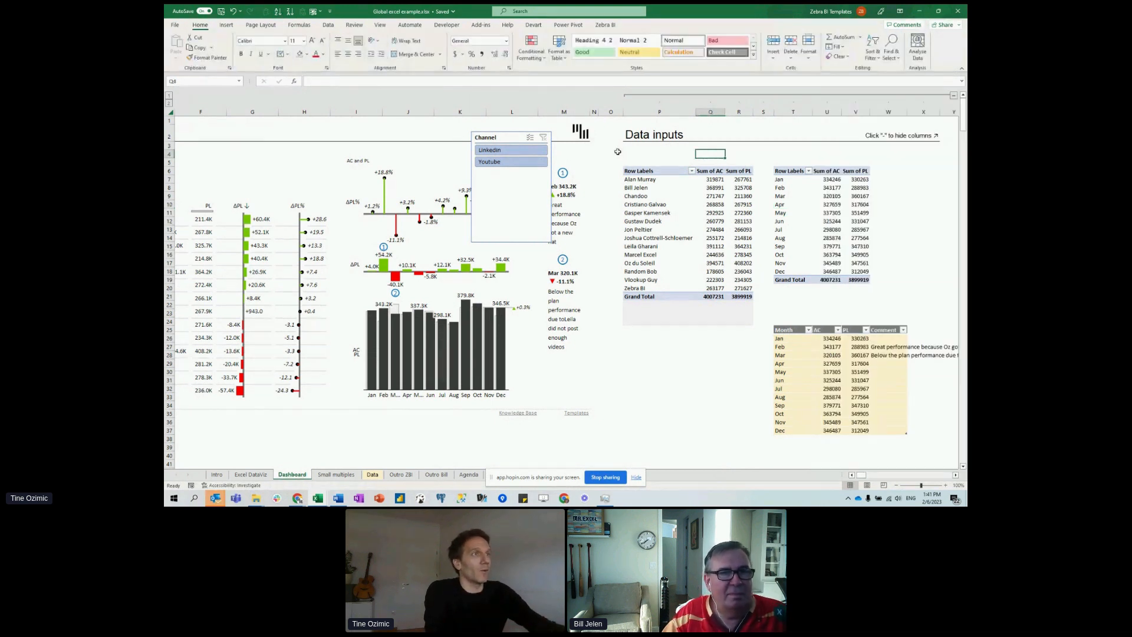
{"action": "left_click", "coordinate": [505, 134]}
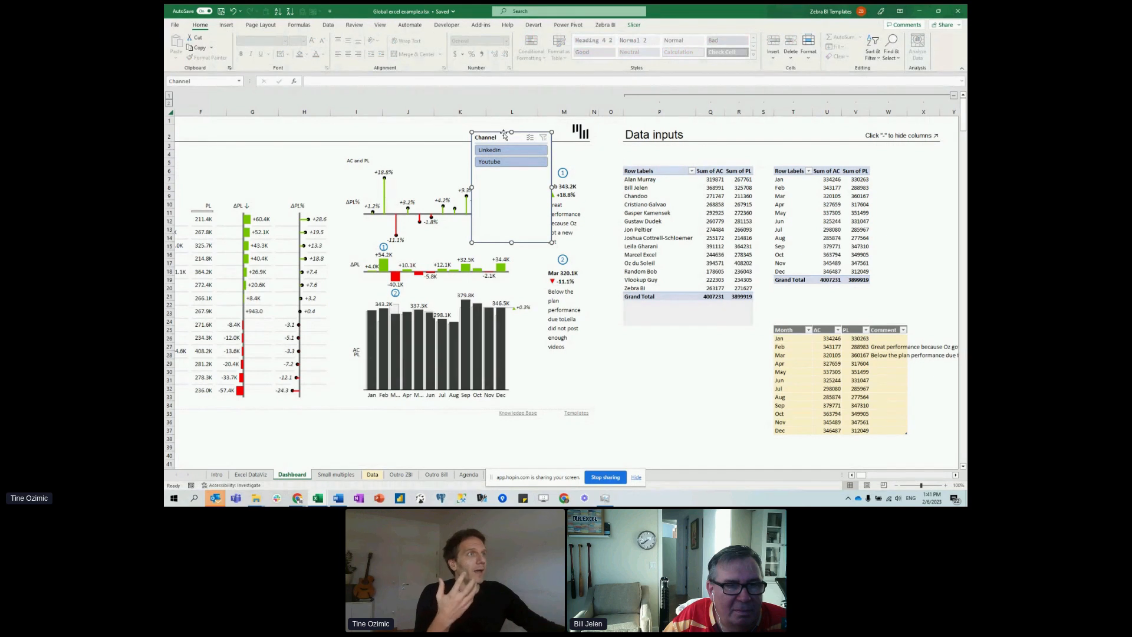
{"action": "left_click", "coordinate": [634, 25]}
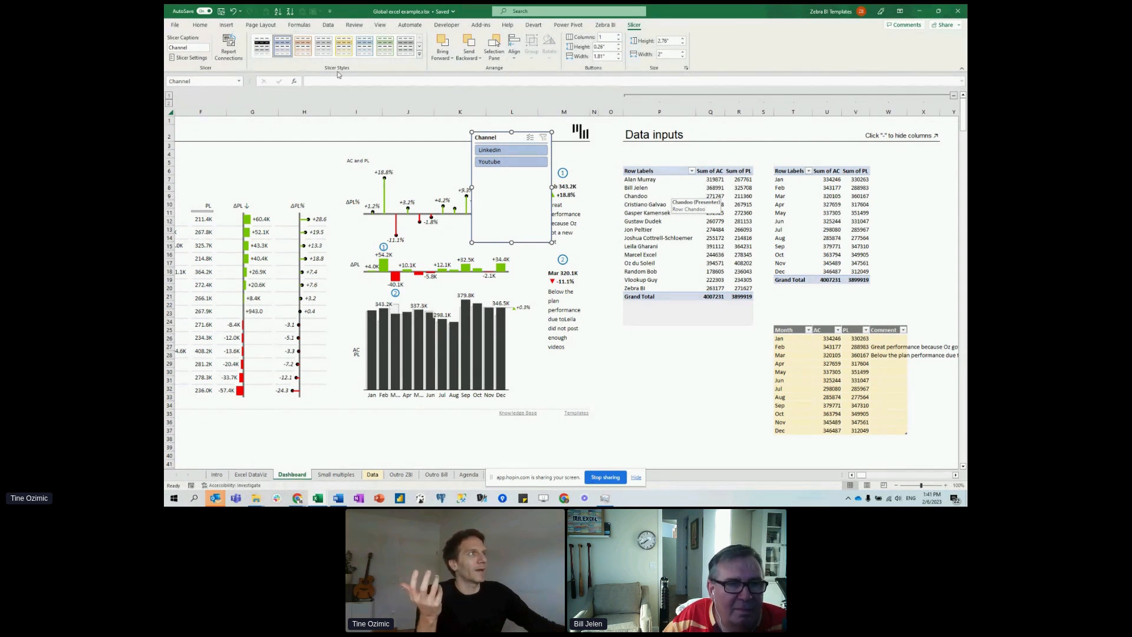
{"action": "left_click", "coordinate": [228, 47]}
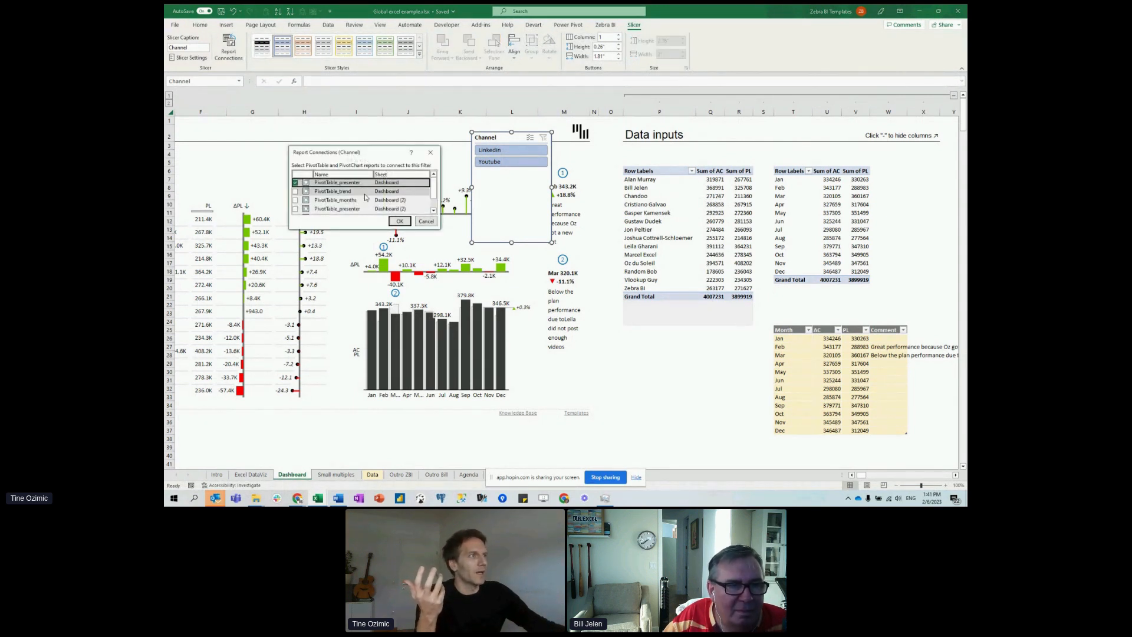
{"action": "left_click_drag", "start_coordinate": [434, 192], "coordinate": [435, 211]}
{"action": "scroll", "coordinate": [330, 198], "scroll_direction": "up", "scroll_amount": 3}
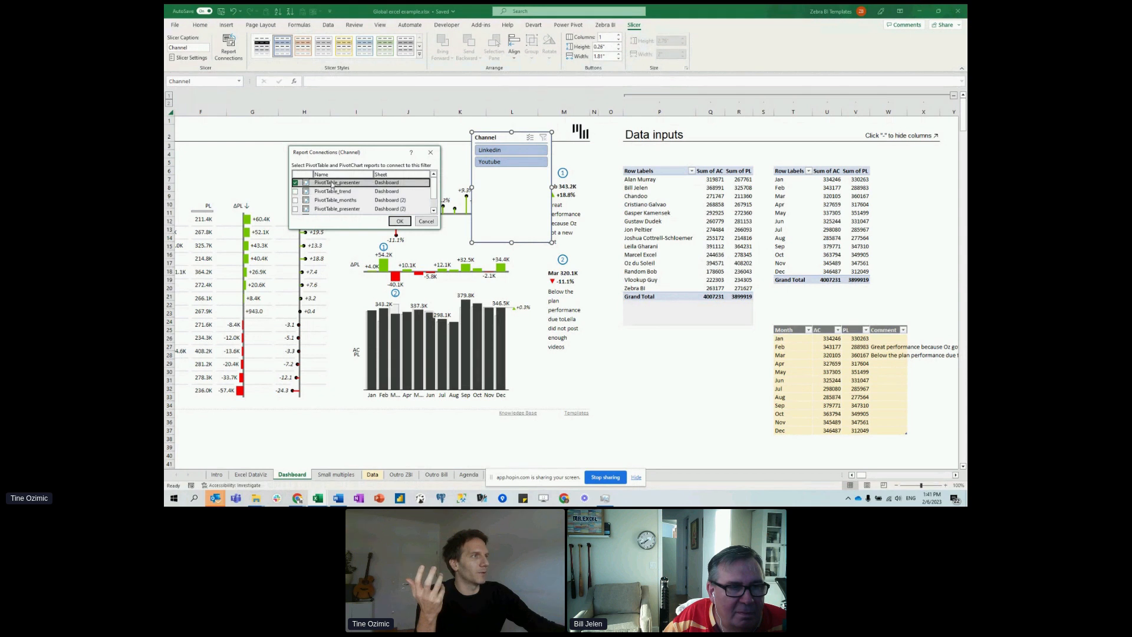
{"action": "left_click", "coordinate": [295, 191]}
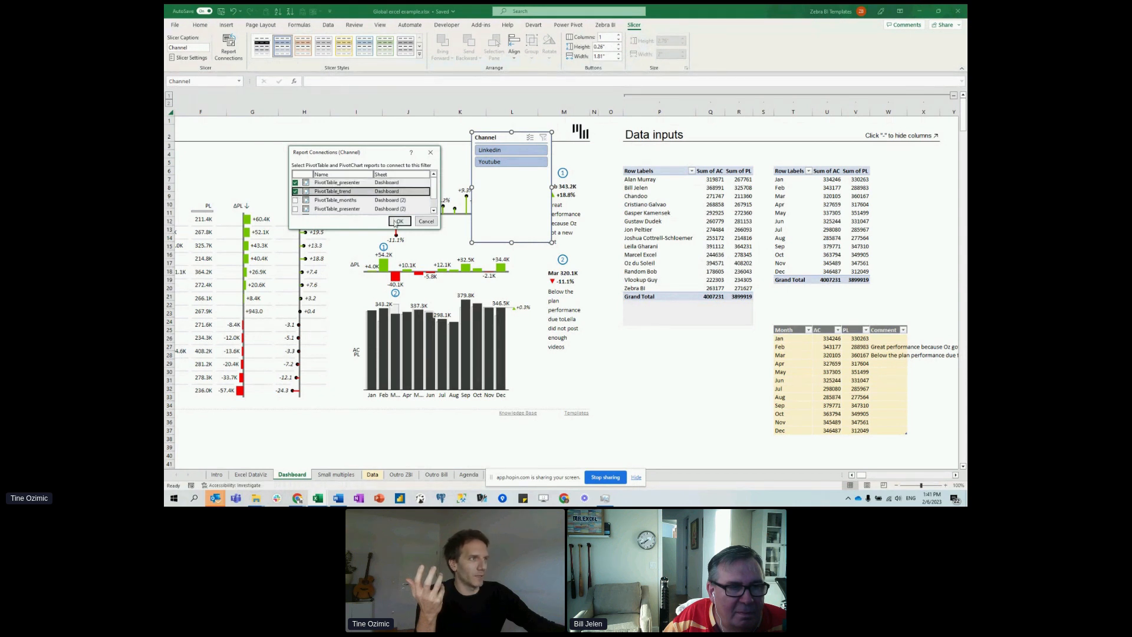
{"action": "left_click", "coordinate": [398, 221]}
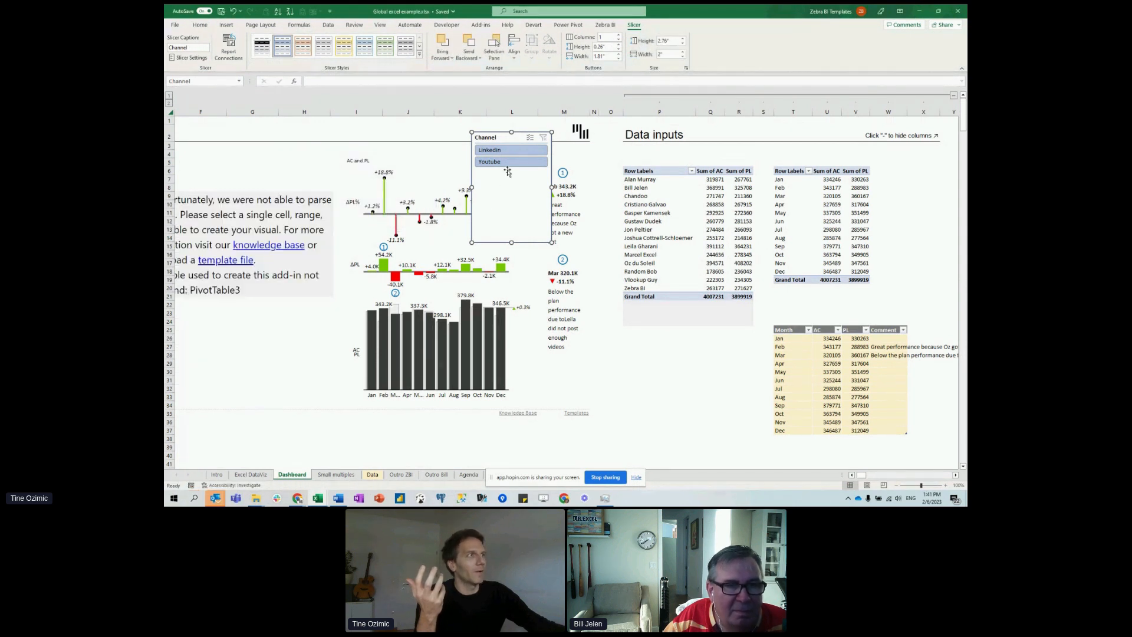
{"action": "left_click", "coordinate": [495, 149]}
Replace the broken presenter visual with a new Zebra BI table based on the presenter PivotTable, continuing with the free license.
{"action": "left_click", "coordinate": [274, 195]}
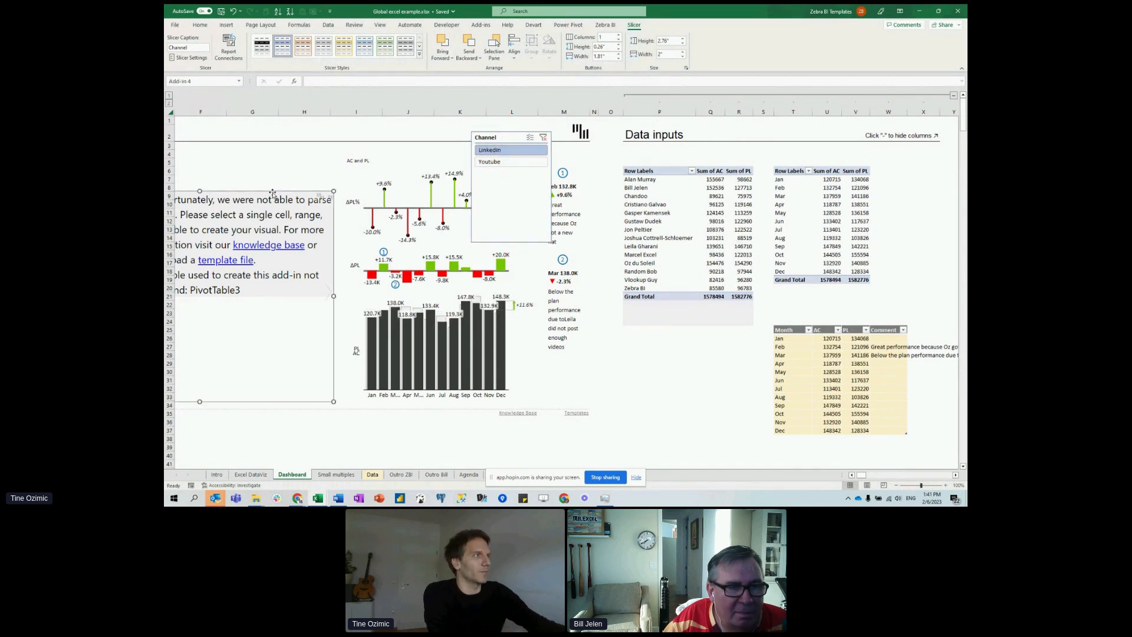
{"action": "left_click", "coordinate": [674, 229]}
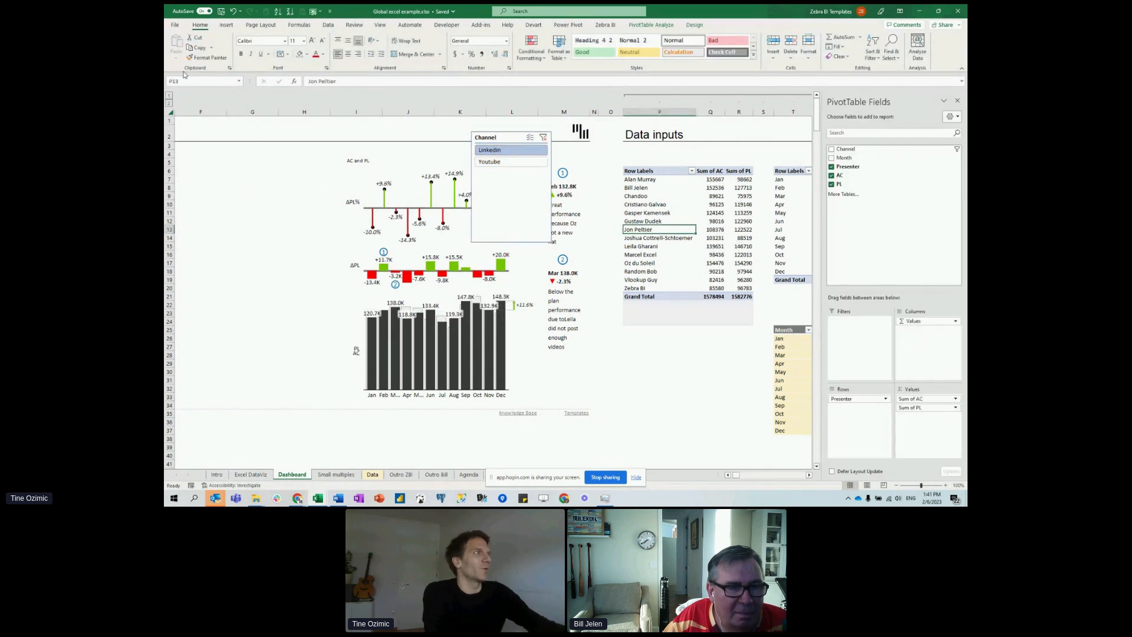
{"action": "left_click", "coordinate": [226, 25]}
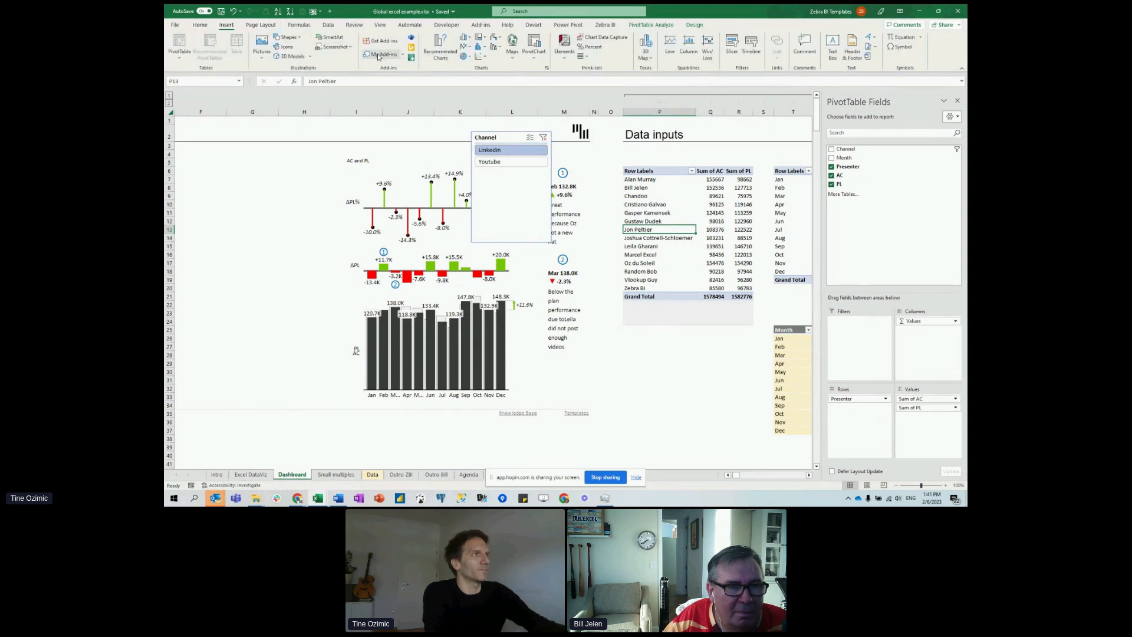
{"action": "left_click", "coordinate": [403, 55]}
{"action": "left_click", "coordinate": [389, 84]}
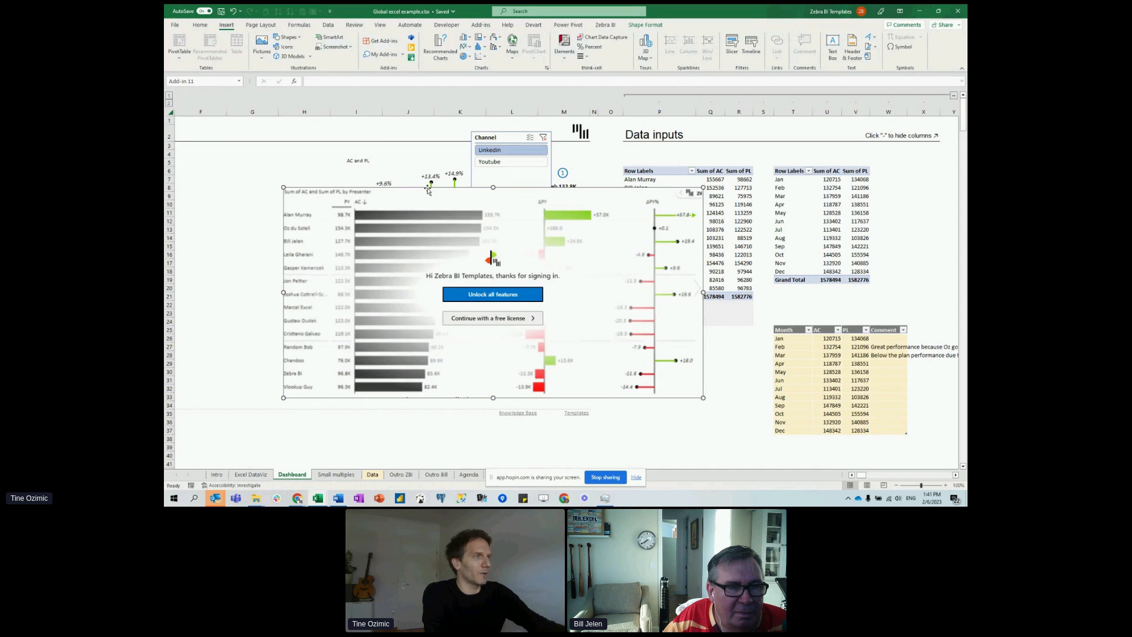
{"action": "left_click", "coordinate": [484, 318]}
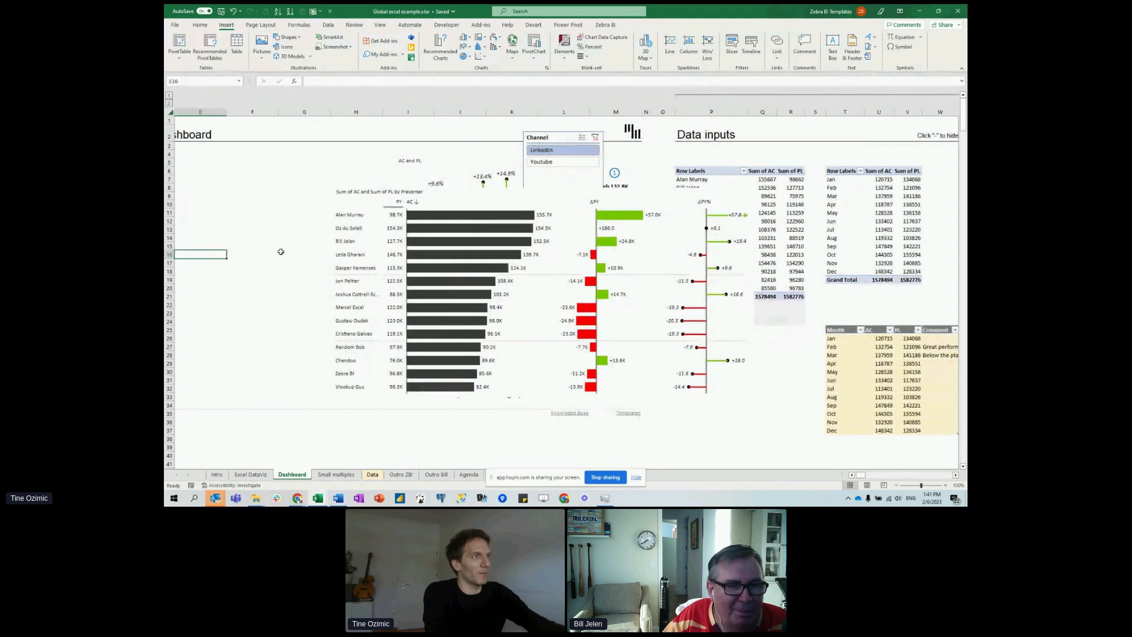
Move the new presenter visual below the Sample dashboard title and narrow it so it ends beside the monthly chart.
{"action": "left_click", "coordinate": [562, 195]}
{"action": "left_click_drag", "start_coordinate": [563, 185], "coordinate": [341, 189]}
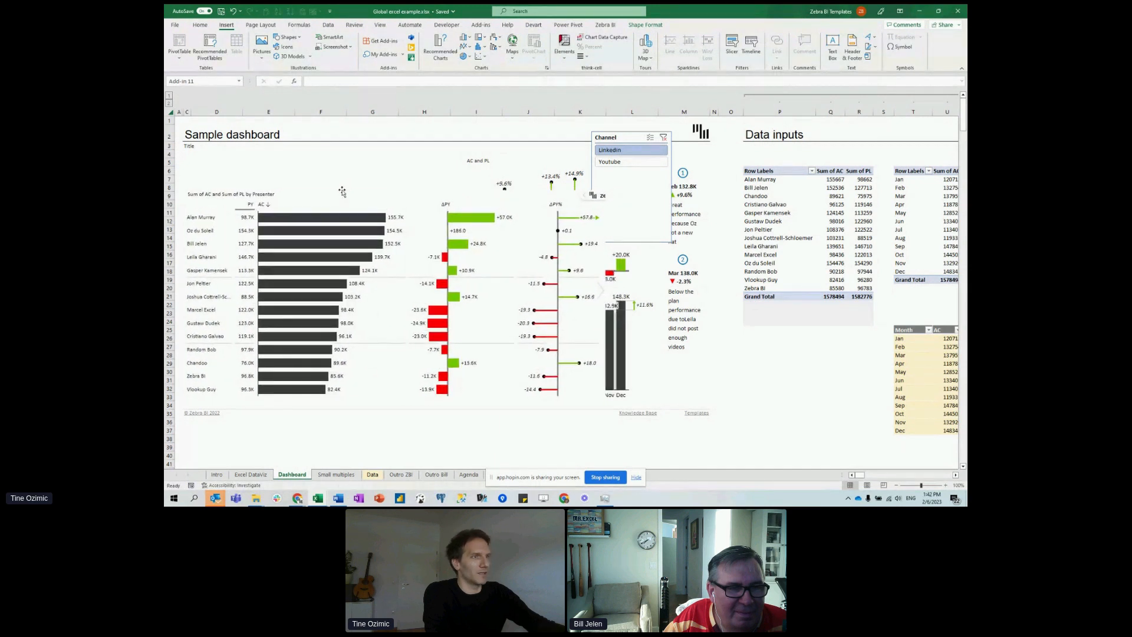
{"action": "left_click_drag", "start_coordinate": [516, 289], "coordinate": [472, 295]}
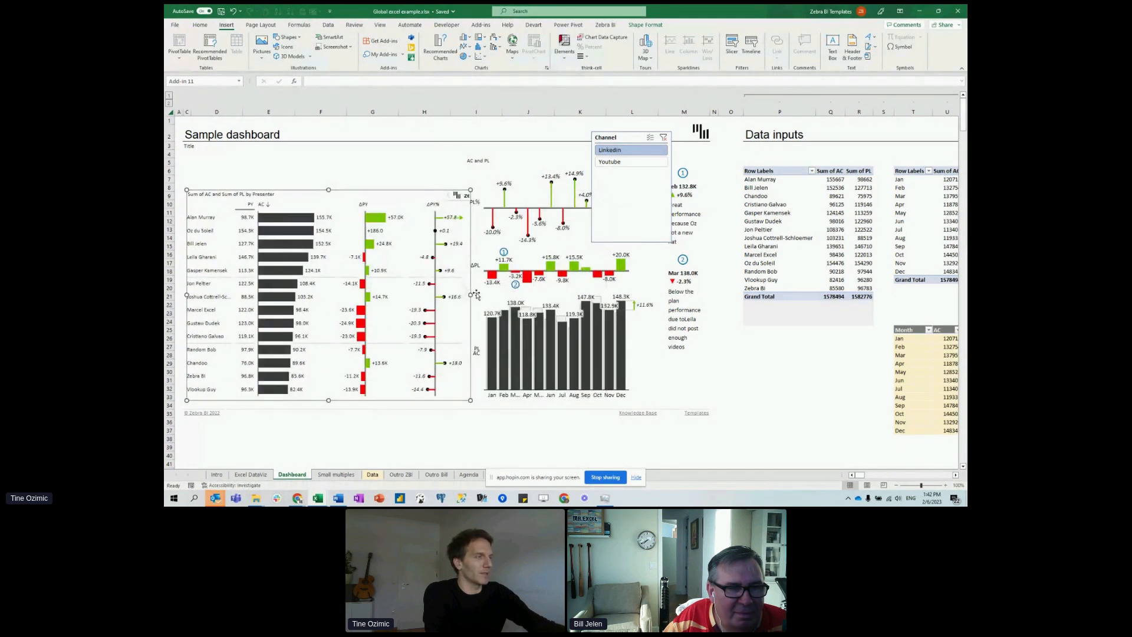
Set the data label text size of the presenter visual to 11 pt.
{"action": "left_click", "coordinate": [440, 196]}
{"action": "left_click", "coordinate": [432, 230]}
{"action": "scroll", "coordinate": [412, 291], "scroll_direction": "down", "scroll_amount": 3}
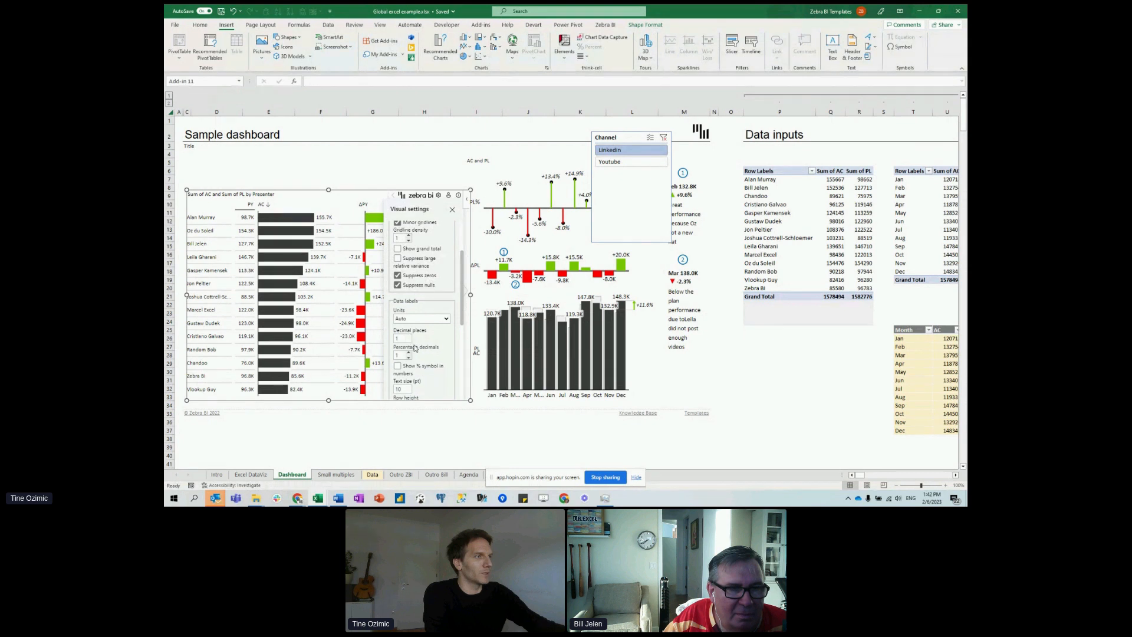
{"action": "left_click", "coordinate": [410, 387]}
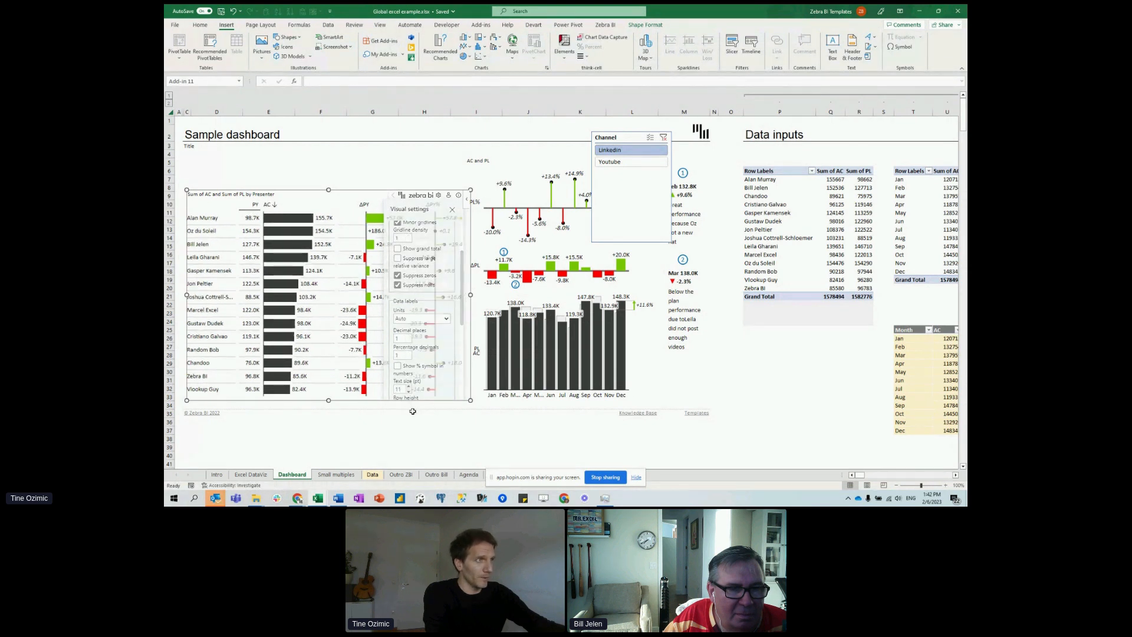
{"action": "left_click", "coordinate": [452, 211]}
Switch the Channel slicer to Youtube and back to LinkedIn, checking both visuals and their source tables.
{"action": "left_click", "coordinate": [602, 163]}
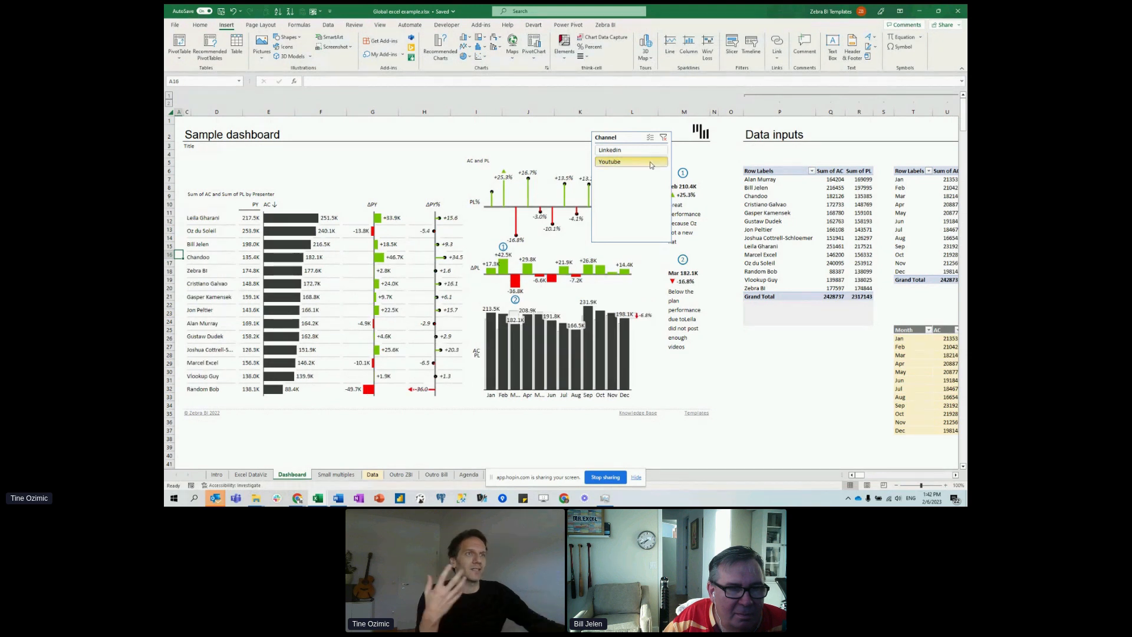
{"action": "left_click", "coordinate": [829, 214]}
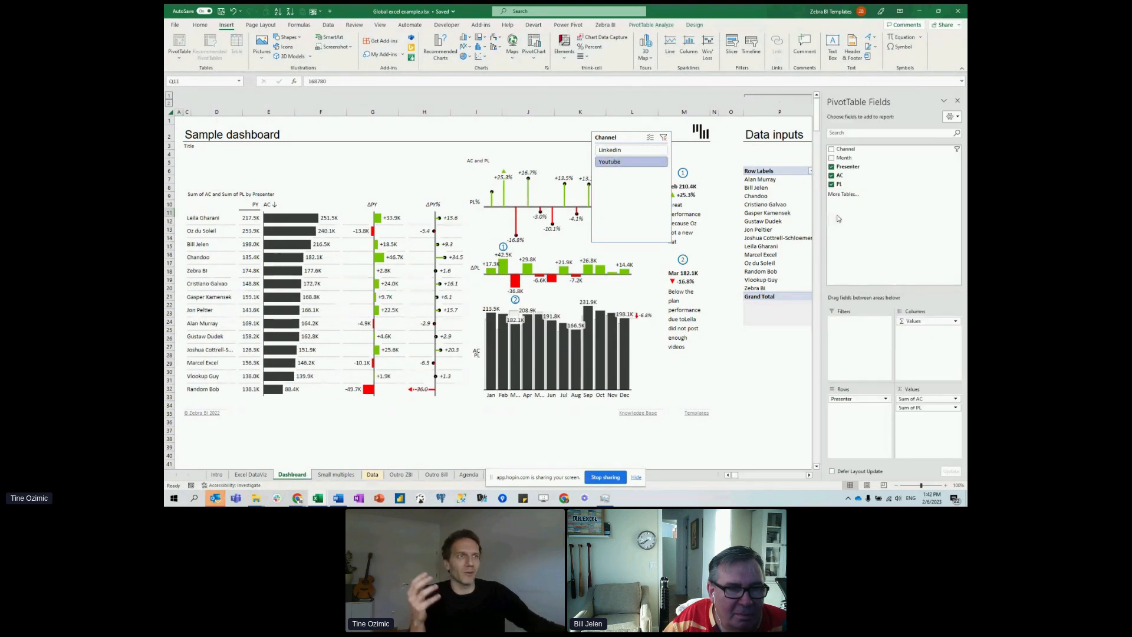
{"action": "left_click", "coordinate": [774, 352]}
{"action": "key", "text": "Right"}
{"action": "key", "text": "Right"}
{"action": "key", "text": "Right"}
{"action": "key", "text": "Right"}
{"action": "key", "text": "Right"}
{"action": "key", "text": "Right"}
{"action": "key", "text": "Right"}
{"action": "key", "text": "Right"}
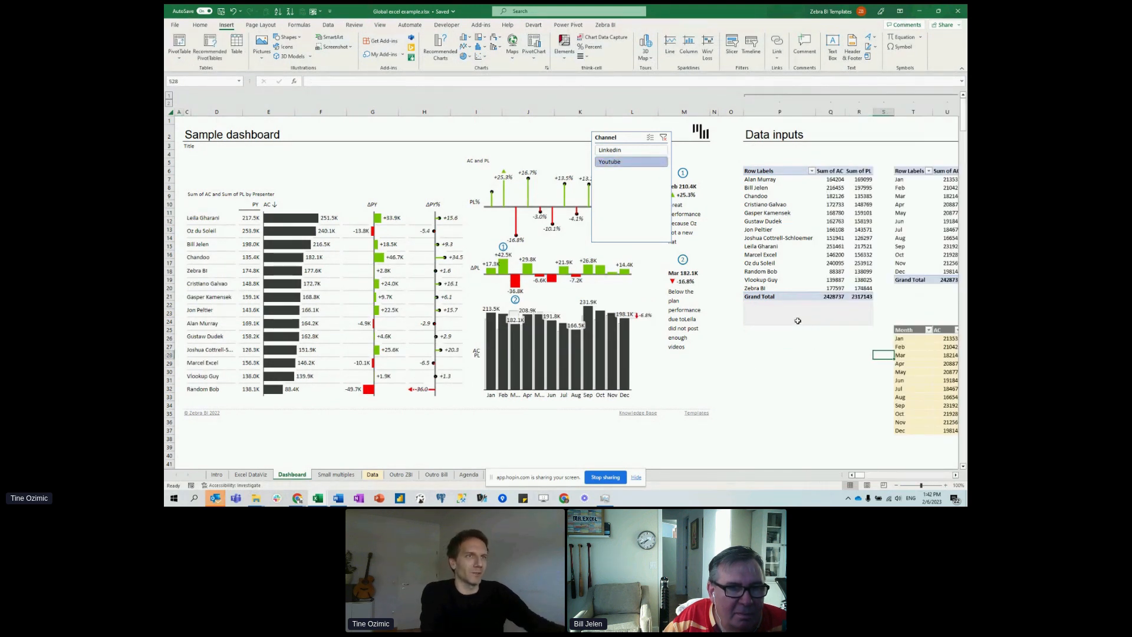
{"action": "left_click", "coordinate": [502, 152]}
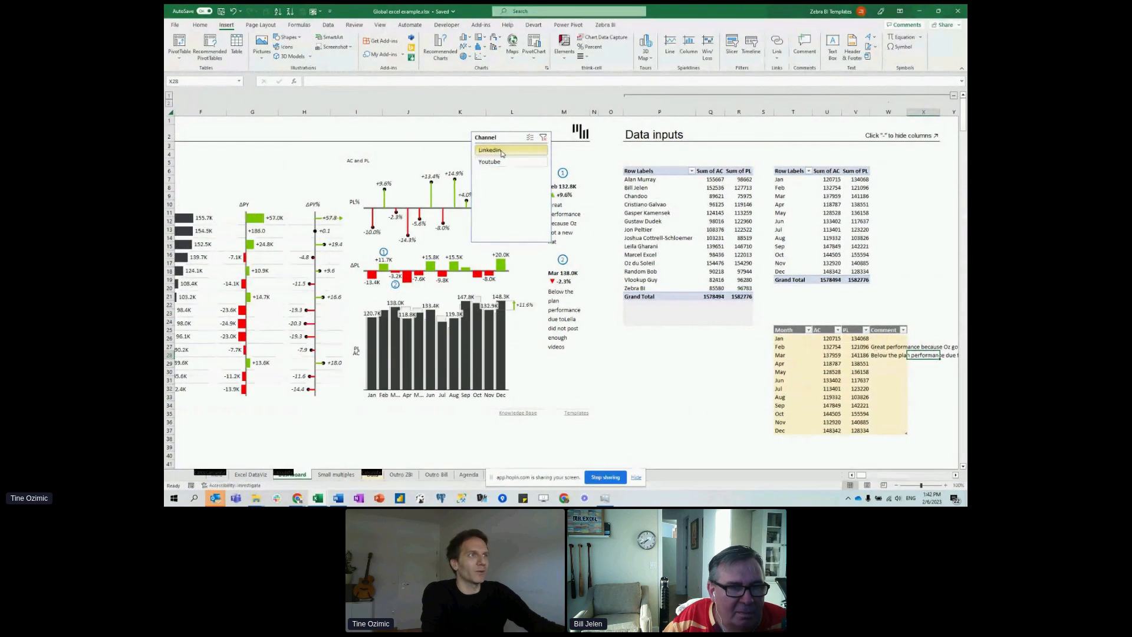
{"action": "left_click", "coordinate": [504, 162]}
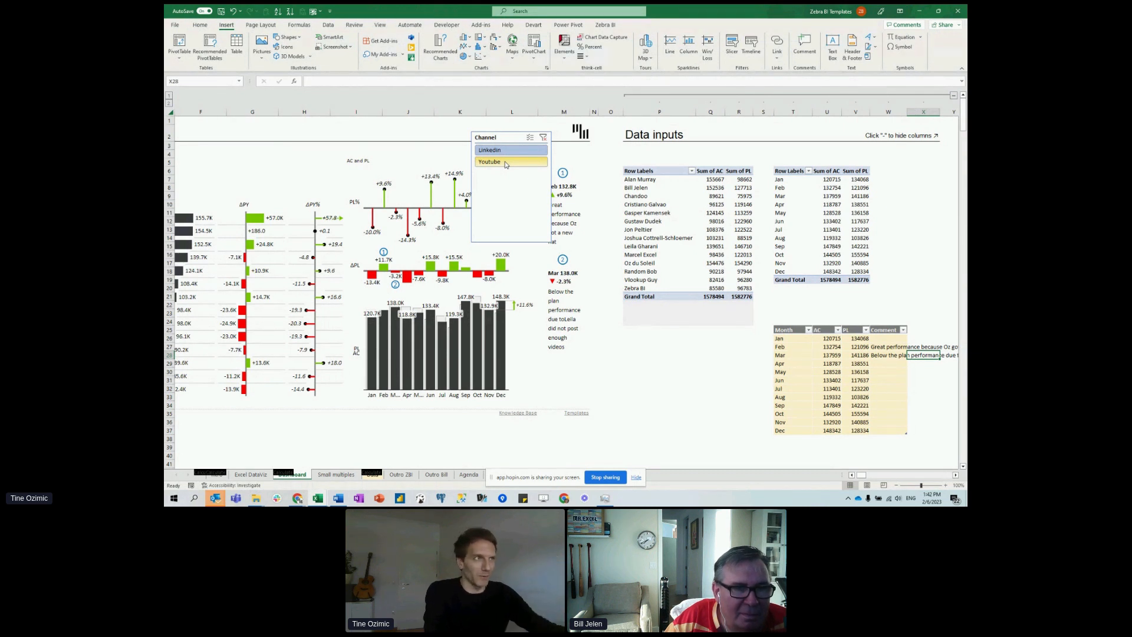
{"action": "left_click", "coordinate": [505, 136]}
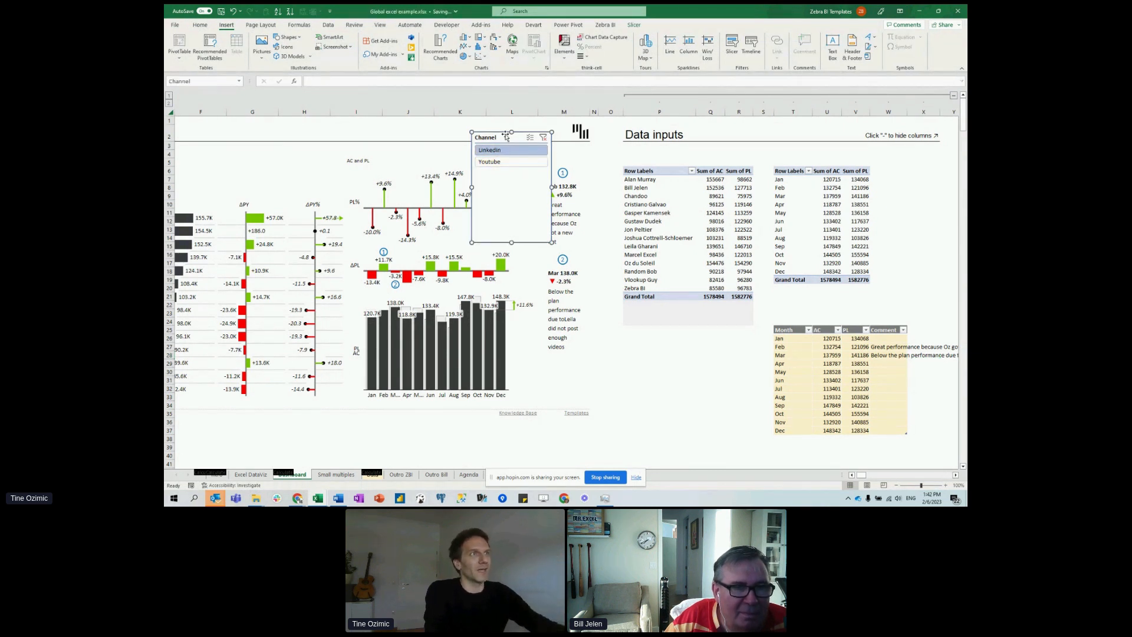
Apply the custom black style to the Channel slicer and turn off its header.
{"action": "left_click", "coordinate": [634, 25]}
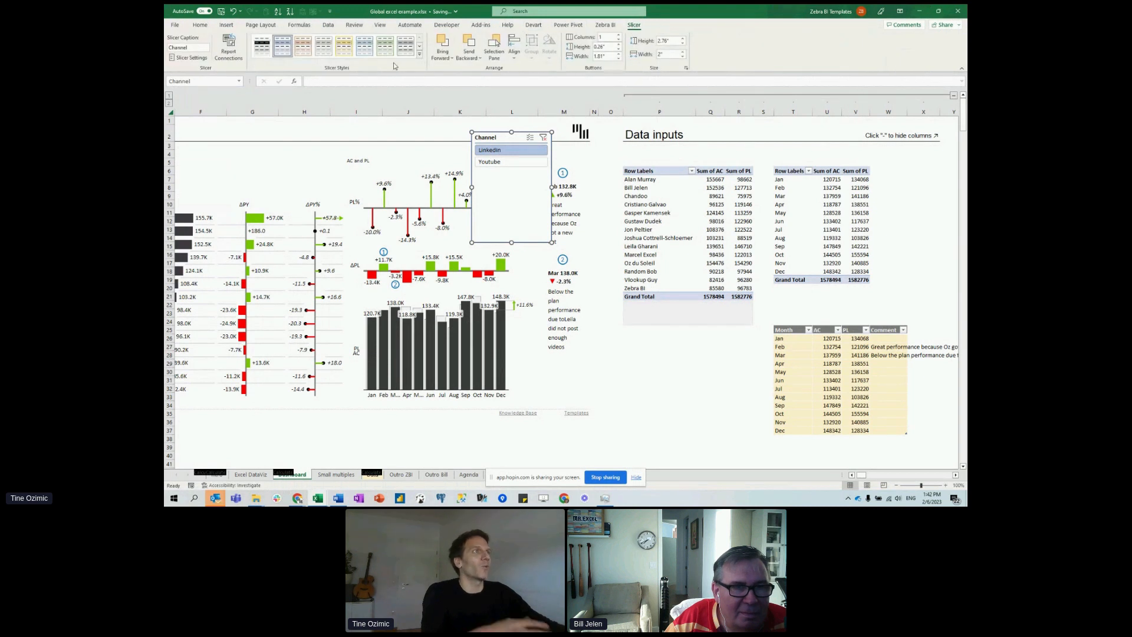
{"action": "left_click", "coordinate": [419, 53]}
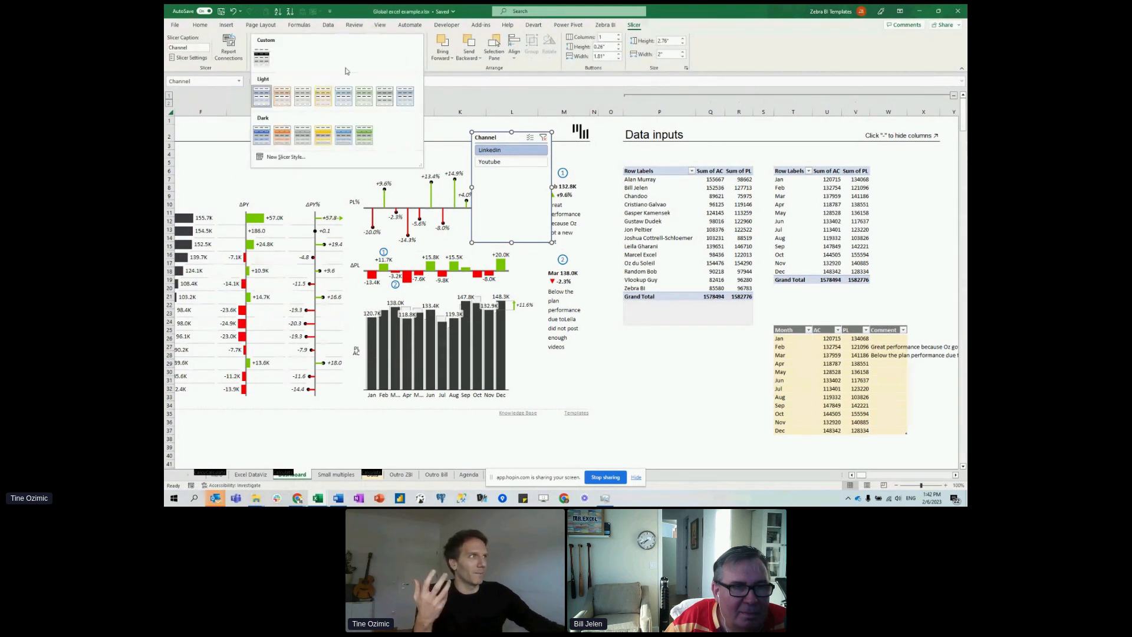
{"action": "left_click", "coordinate": [266, 59]}
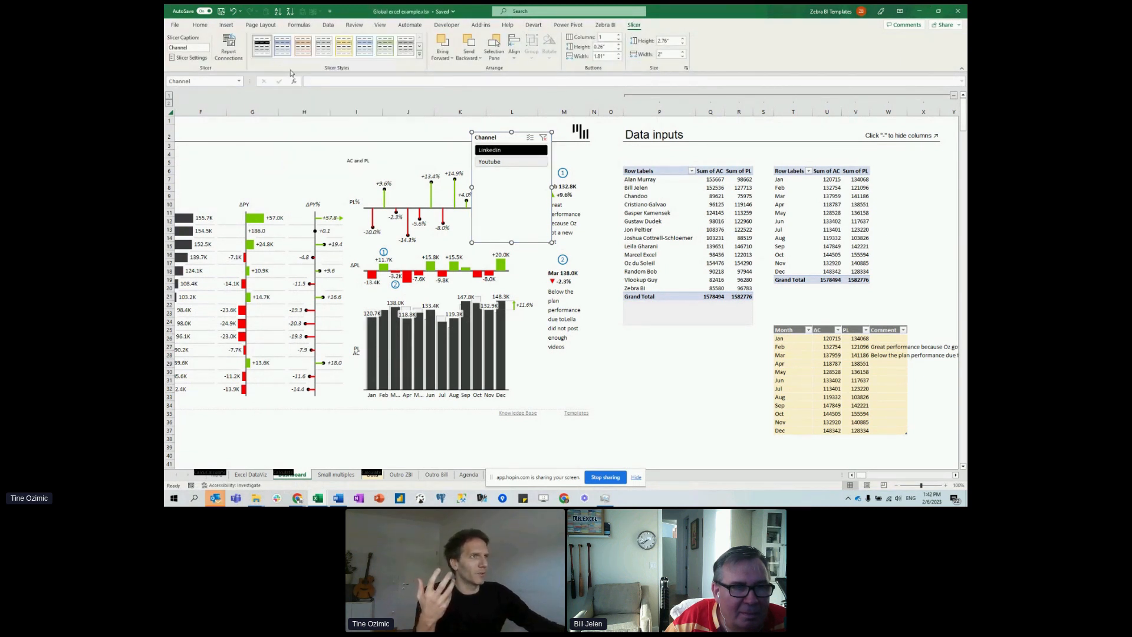
{"action": "right_click", "coordinate": [514, 140]}
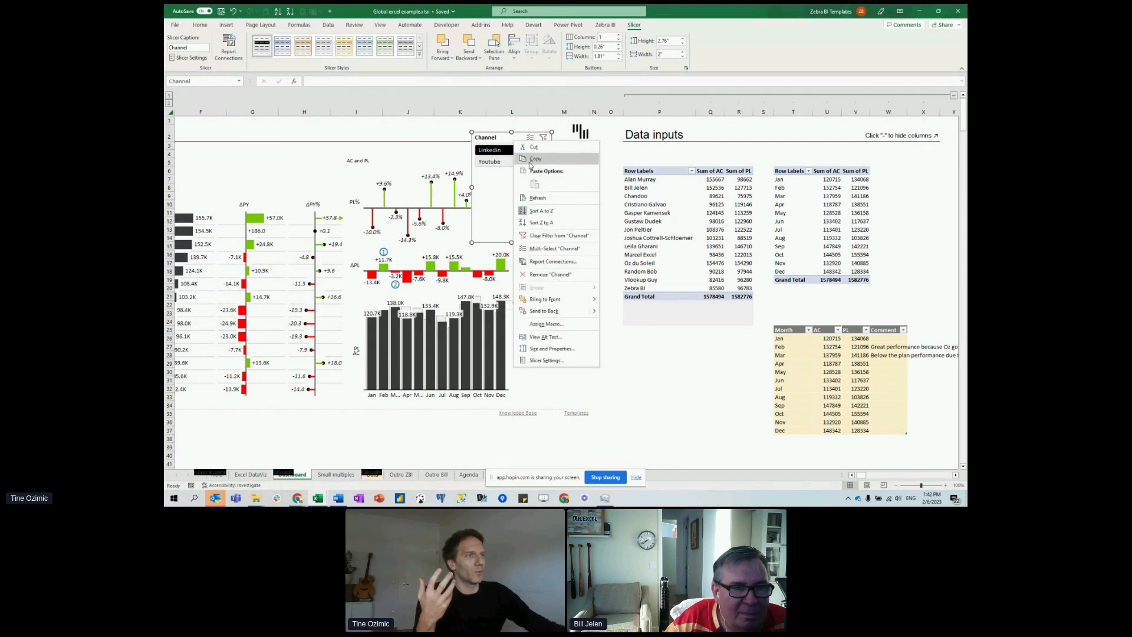
{"action": "left_click", "coordinate": [549, 361]}
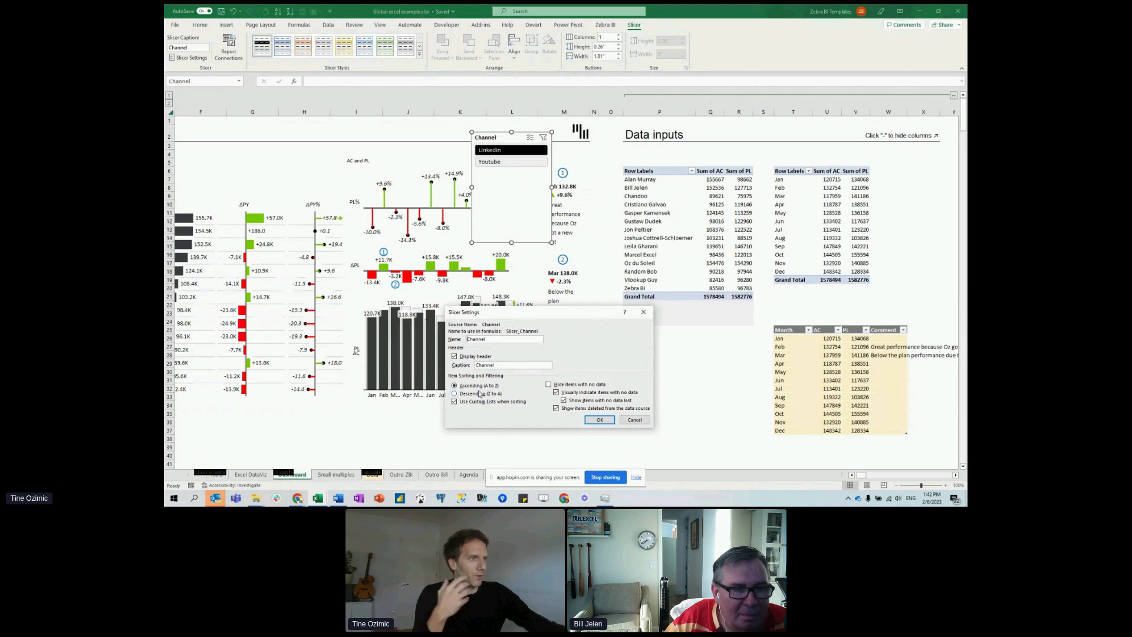
{"action": "left_click", "coordinate": [599, 420]}
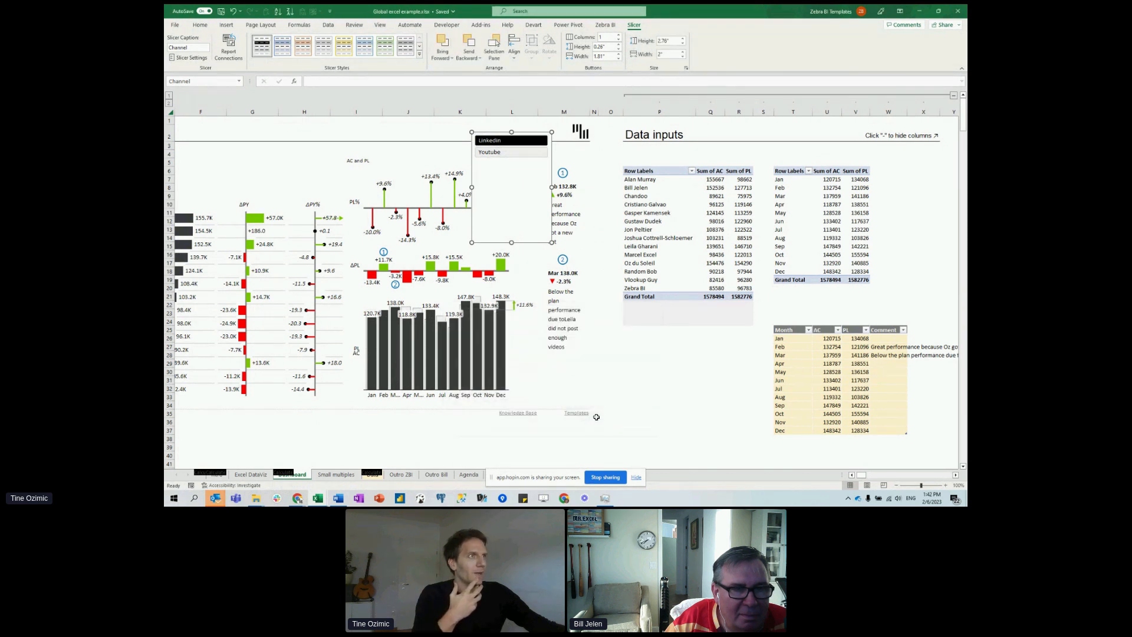
Arrange the Channel slicer in 2 columns, shorten it to about 0.49" and place it under the Sample dashboard title.
{"action": "left_click", "coordinate": [619, 35]}
{"action": "left_click_drag", "start_coordinate": [511, 242], "coordinate": [511, 221]}
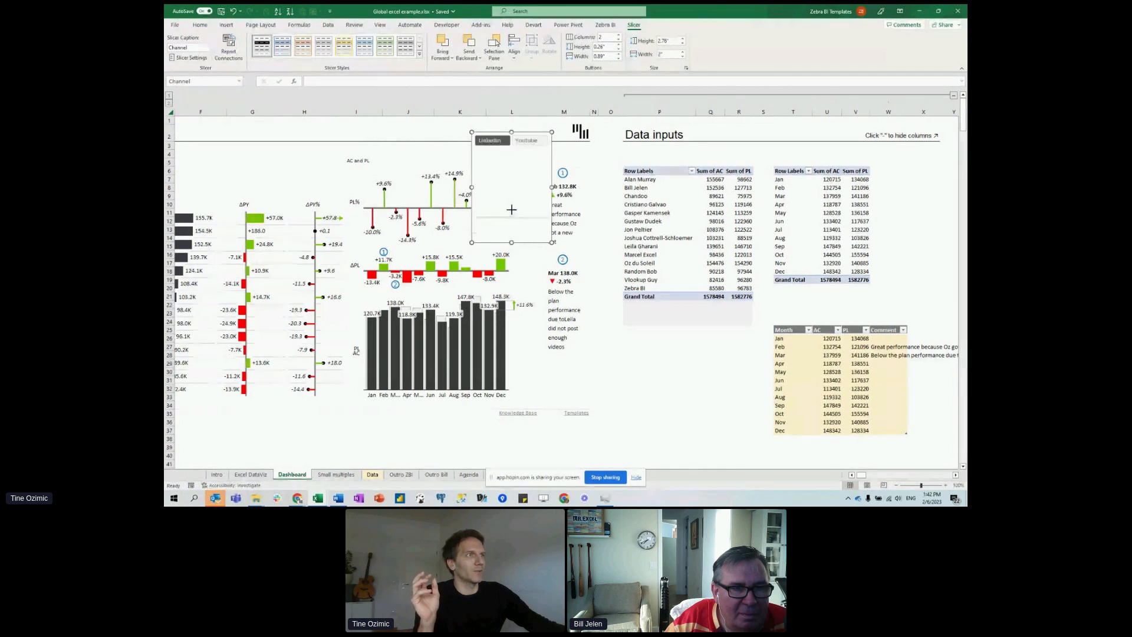
{"action": "left_click_drag", "start_coordinate": [513, 152], "coordinate": [250, 144]}
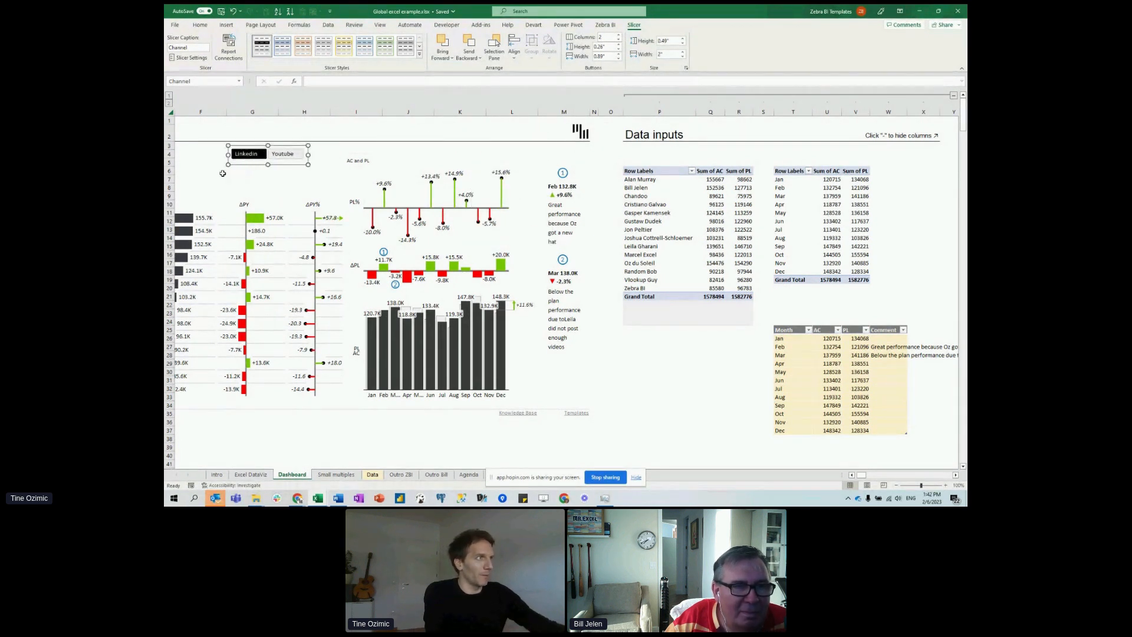
{"action": "left_click", "coordinate": [223, 178]}
{"action": "key", "text": "Home"}
{"action": "left_click_drag", "start_coordinate": [364, 147], "coordinate": [311, 148]}
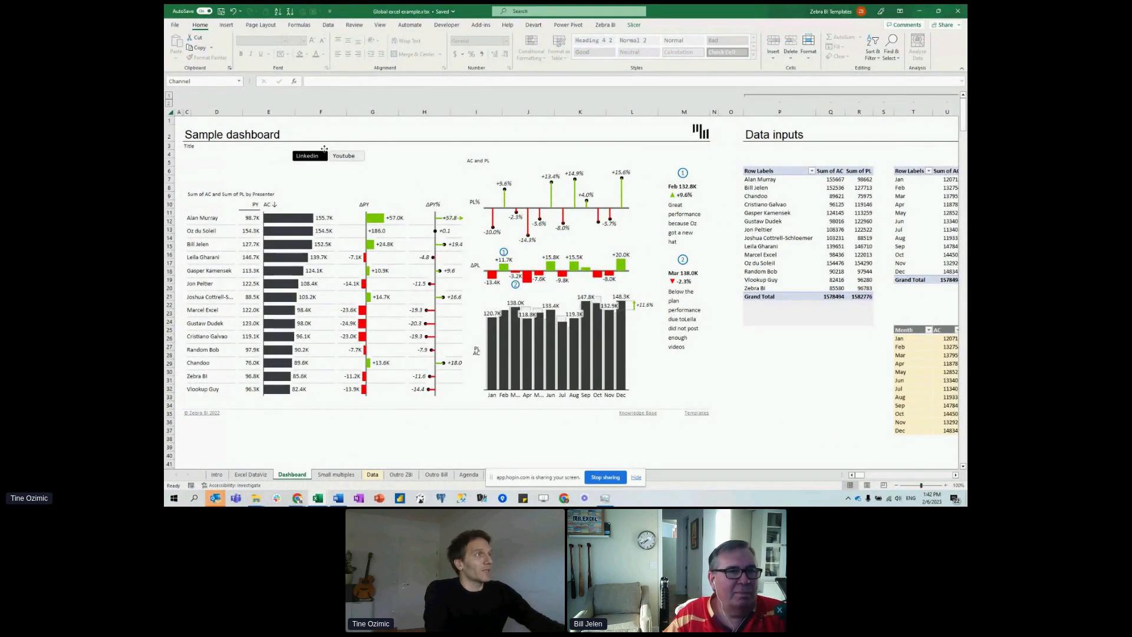
Toggle the Channel slicer between Youtube and LinkedIn to check both visuals, finishing on LinkedIn.
{"action": "left_click", "coordinate": [353, 157]}
{"action": "left_click", "coordinate": [312, 157]}
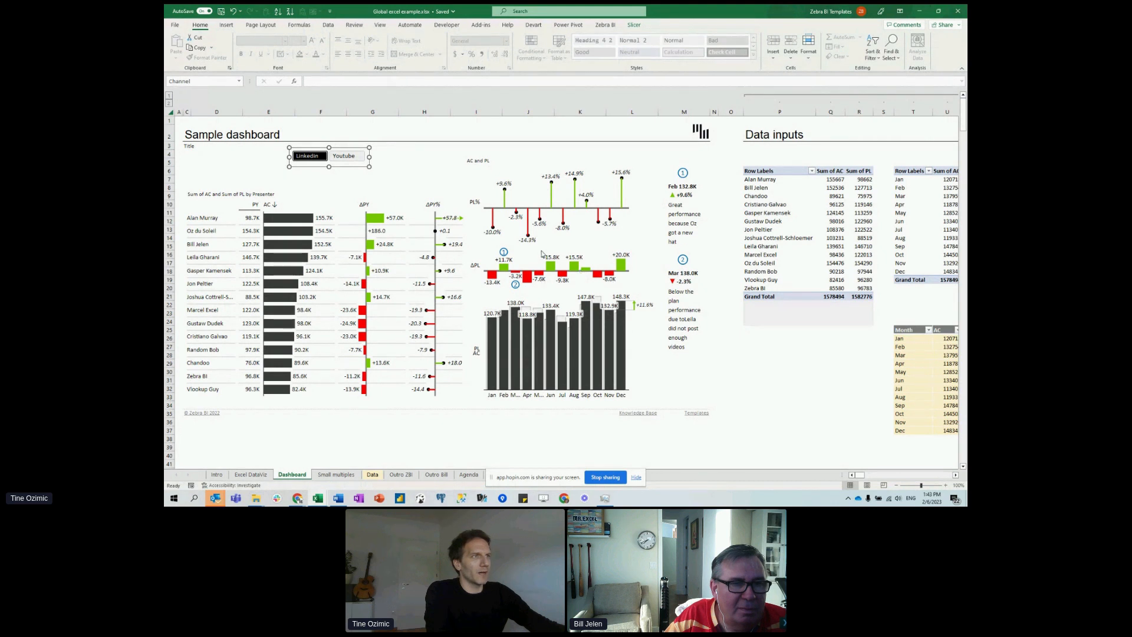
{"action": "left_click", "coordinate": [343, 158]}
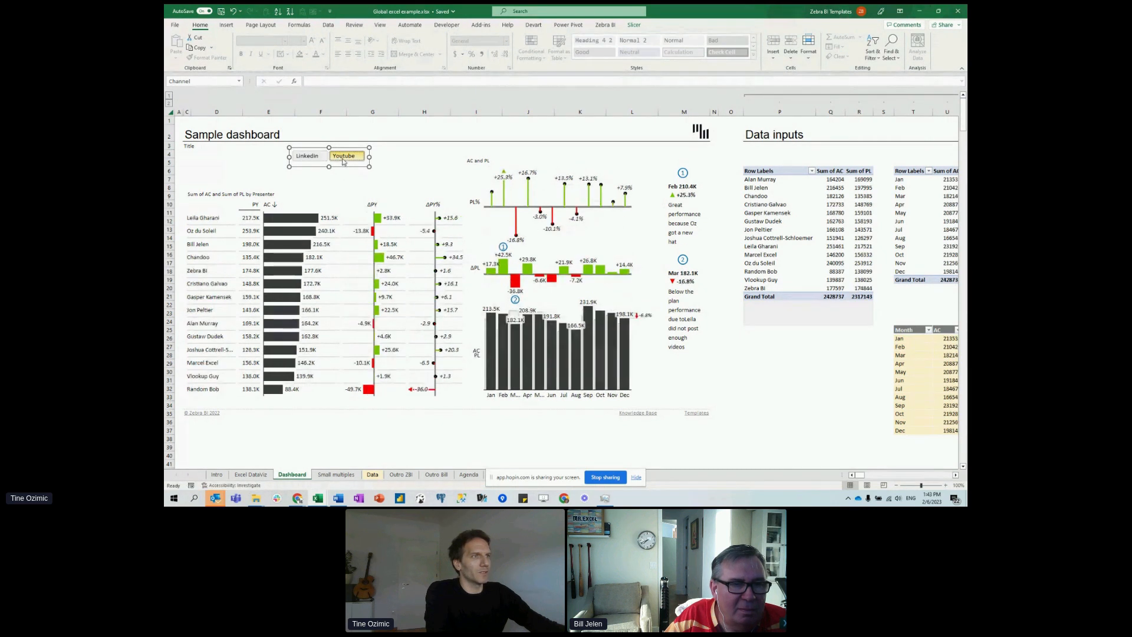
{"action": "left_click", "coordinate": [309, 156]}
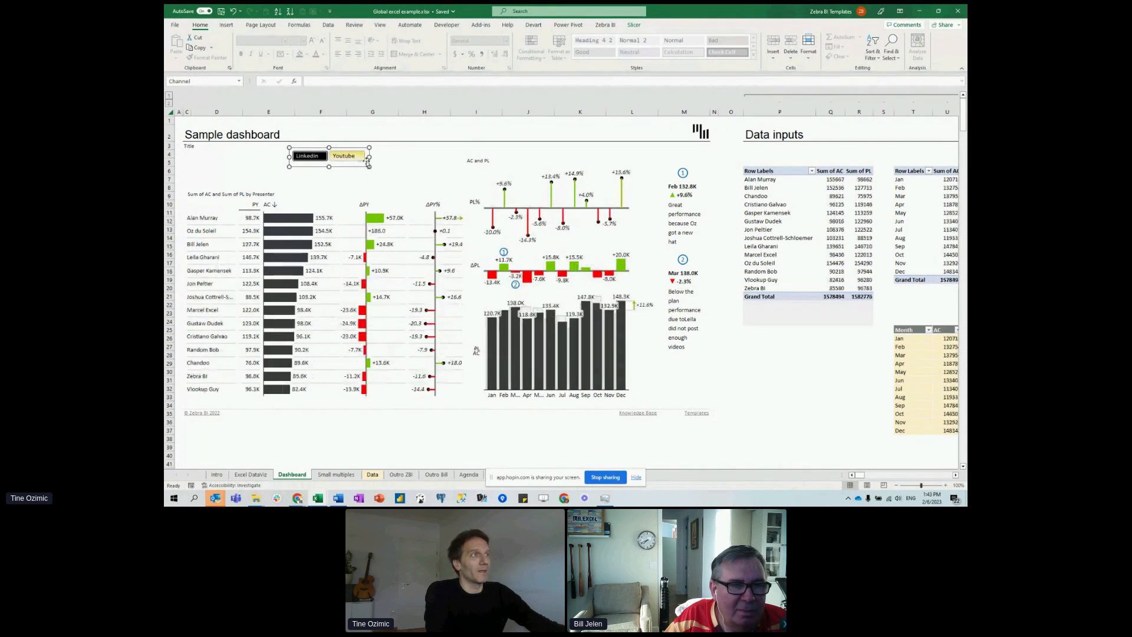
{"action": "left_click", "coordinate": [393, 162]}
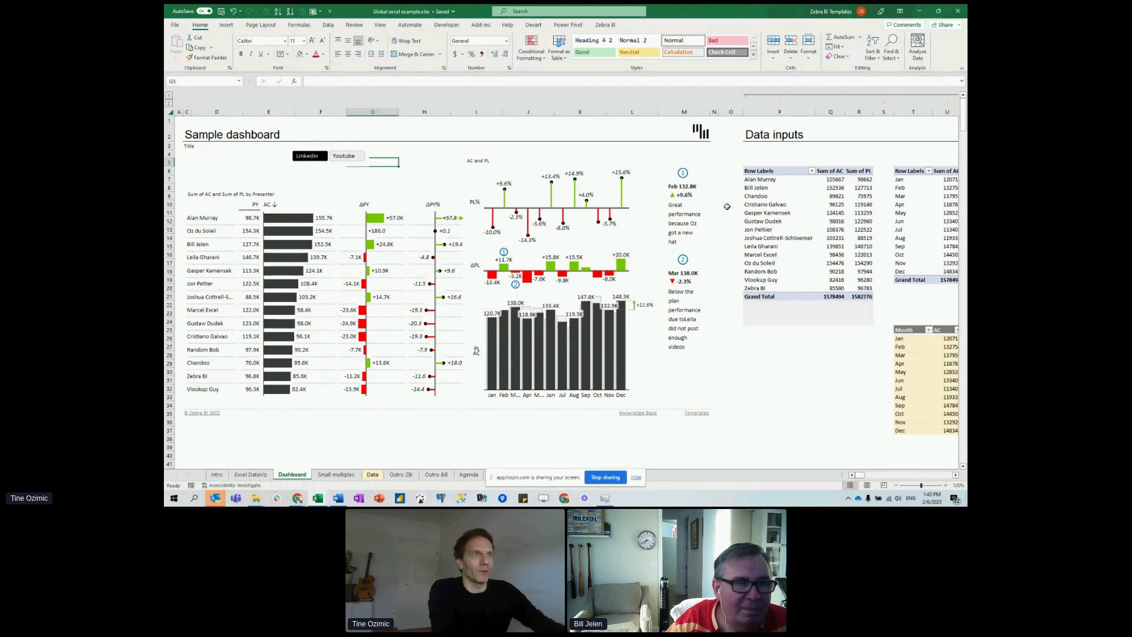
Copy the whole presenter PivotTable and paste the copy at cell X6 beside the monthly data.
{"action": "left_click", "coordinate": [766, 207]}
{"action": "key", "text": "Right"}
{"action": "key", "text": "Right"}
{"action": "key", "text": "Right"}
{"action": "key", "text": "Right"}
{"action": "key", "text": "Right"}
{"action": "key", "text": "Right"}
{"action": "key", "text": "Right"}
{"action": "key", "text": "Right"}
{"action": "key", "text": "Right"}
{"action": "key", "text": "Right"}
{"action": "key", "text": "Right"}
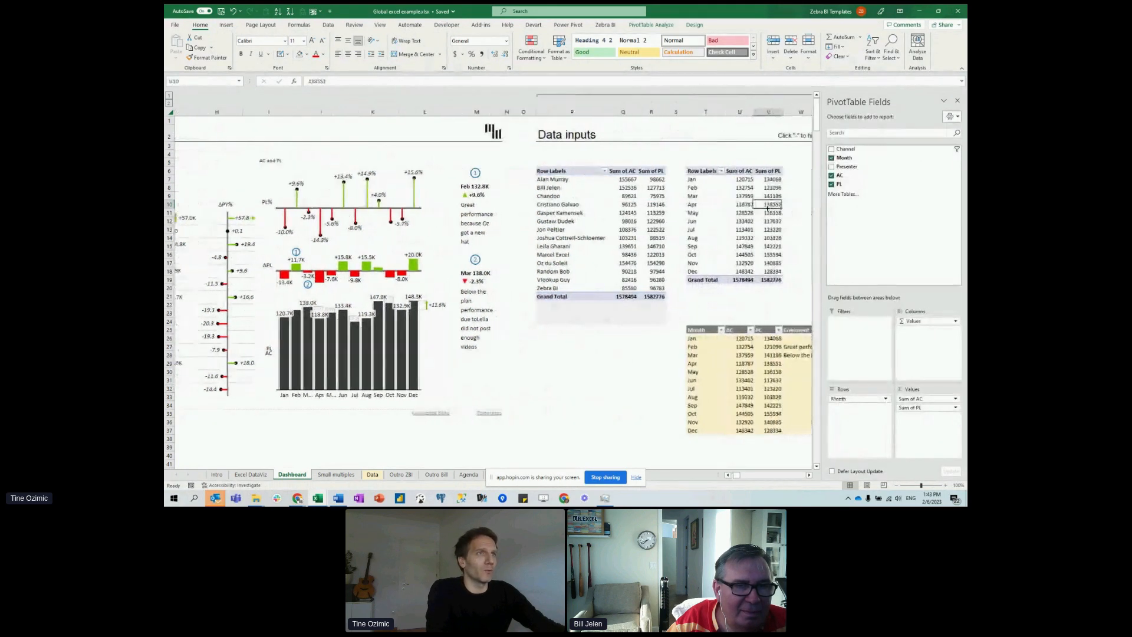
{"action": "left_click_drag", "start_coordinate": [554, 171], "coordinate": [637, 296]}
{"action": "key", "text": "ctrl+c"}
{"action": "key", "text": "Right"}
{"action": "key", "text": "Right"}
{"action": "key", "text": "Right"}
{"action": "key", "text": "Right"}
{"action": "key", "text": "Right"}
{"action": "key", "text": "Right"}
{"action": "key", "text": "Right"}
{"action": "key", "text": "Right"}
{"action": "key", "text": "ctrl+v"}
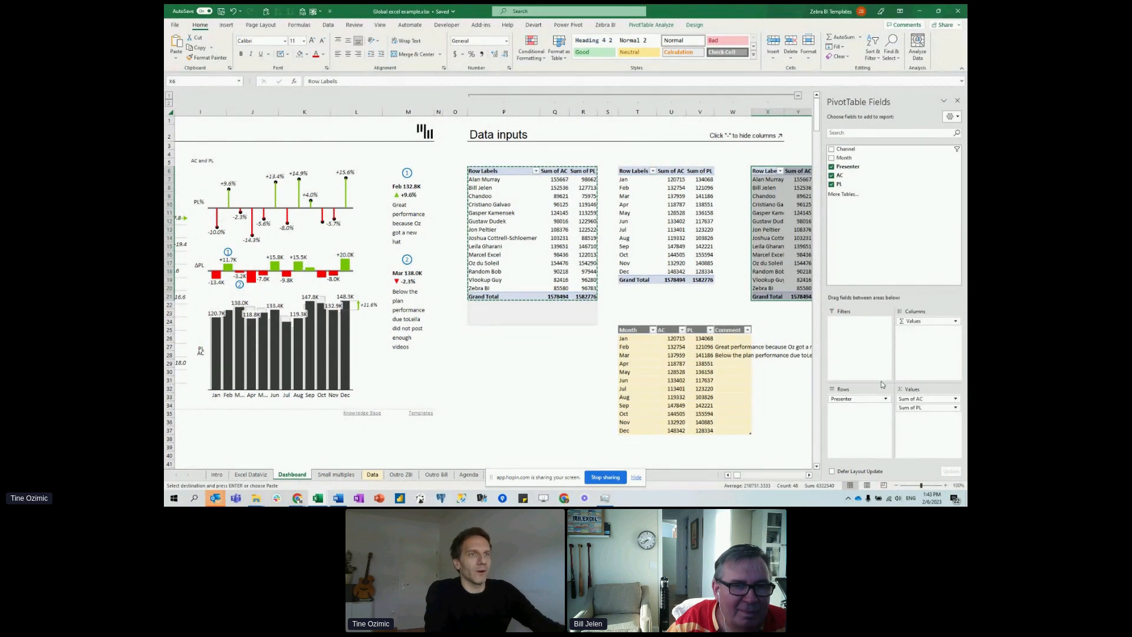
Reduce the copied PivotTable to a Presenter report filter without values and move it to cell C5 on the dashboard.
{"action": "left_click_drag", "start_coordinate": [860, 398], "coordinate": [858, 322]}
{"action": "left_click_drag", "start_coordinate": [933, 329], "coordinate": [790, 194]}
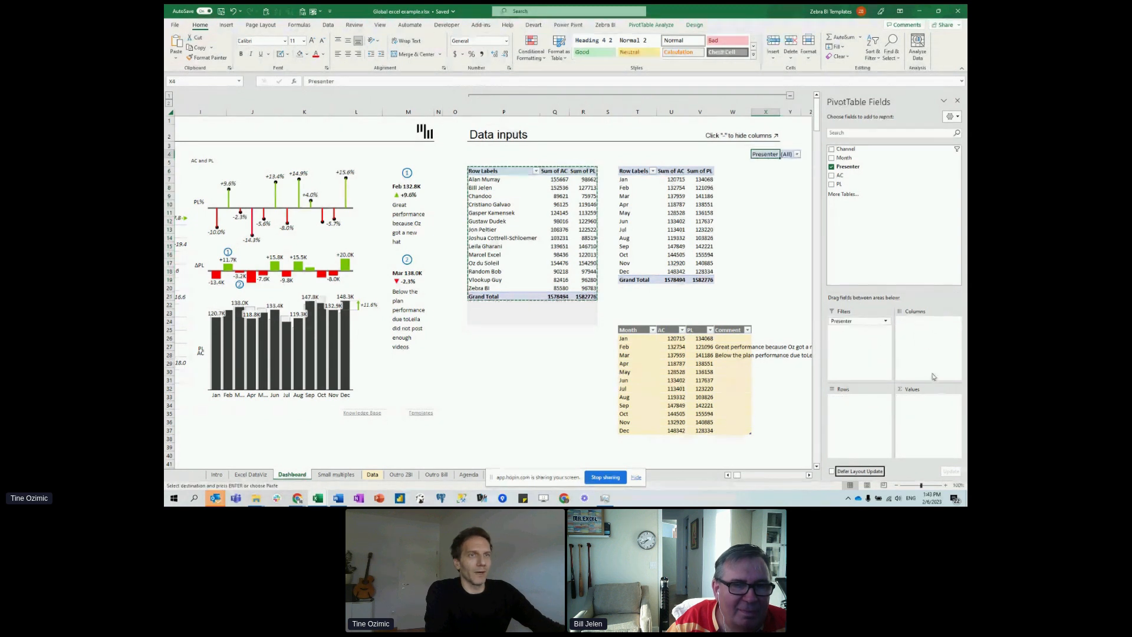
{"action": "left_click", "coordinate": [785, 191]}
{"action": "left_click_drag", "start_coordinate": [767, 154], "coordinate": [789, 154]}
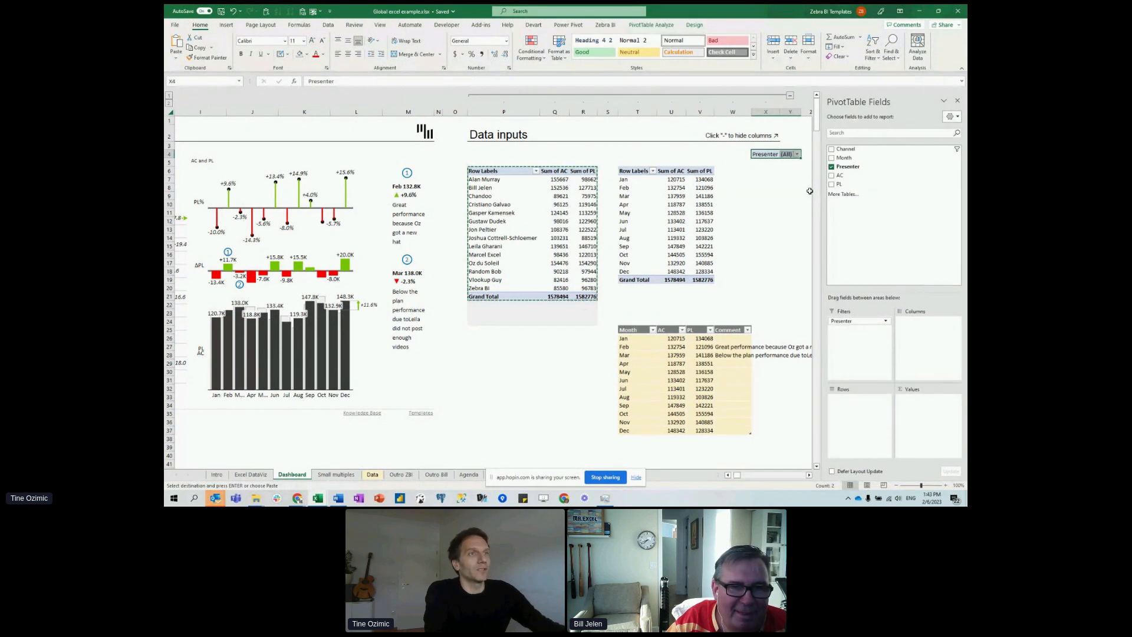
{"action": "left_click_drag", "start_coordinate": [779, 151], "coordinate": [186, 165]}
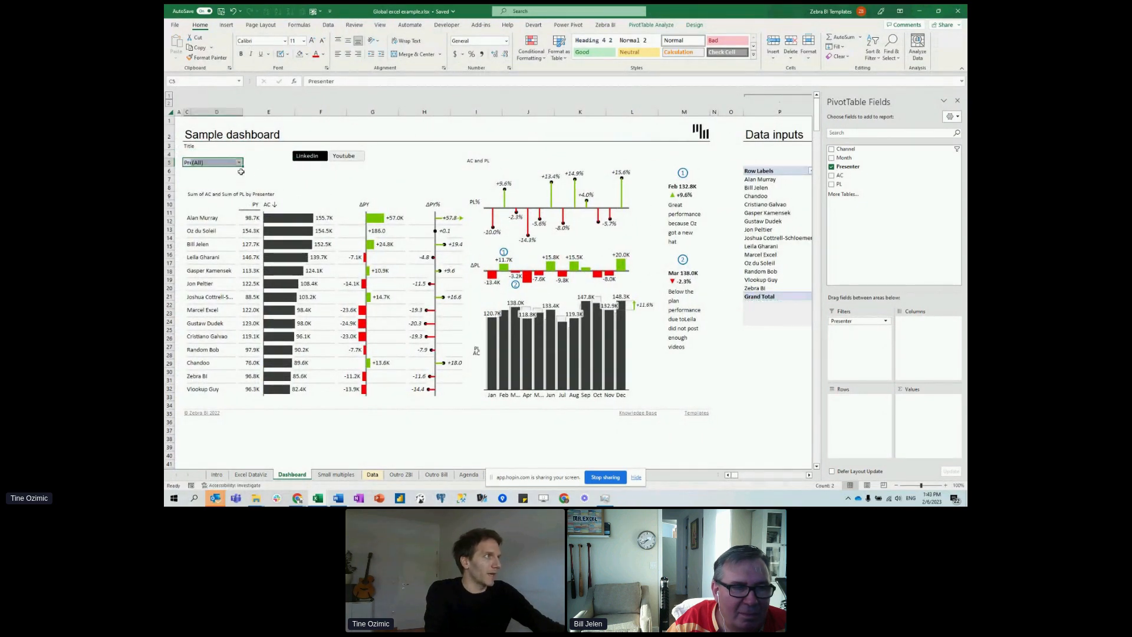
Unhide column B and move the Presenter filter PivotTable to cell B5.
{"action": "left_click", "coordinate": [185, 111]}
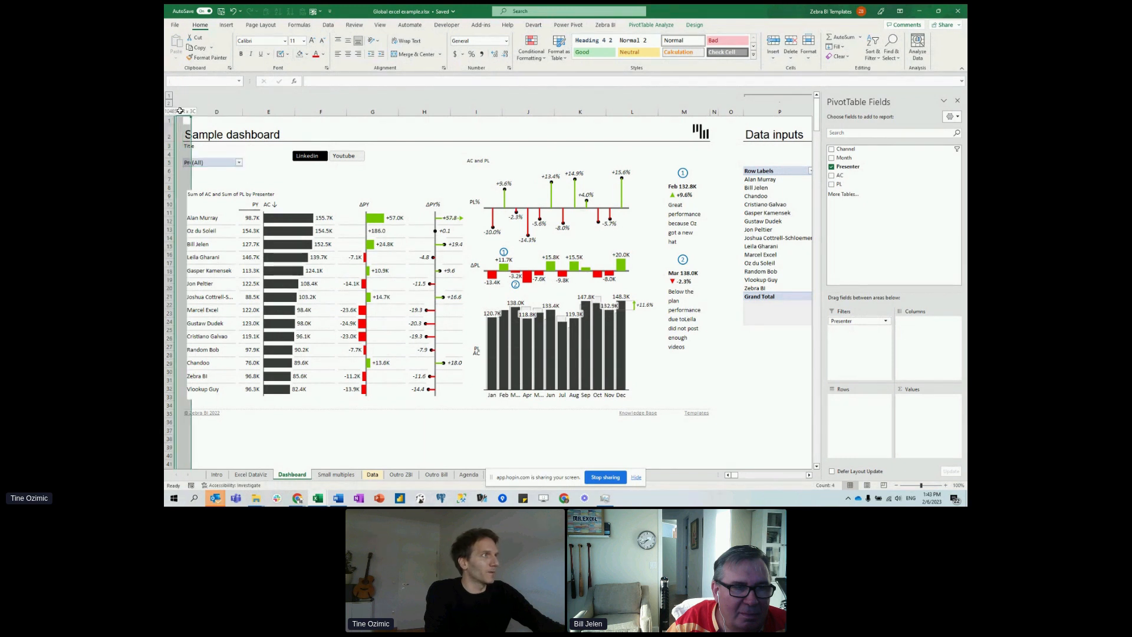
{"action": "right_click", "coordinate": [187, 111]}
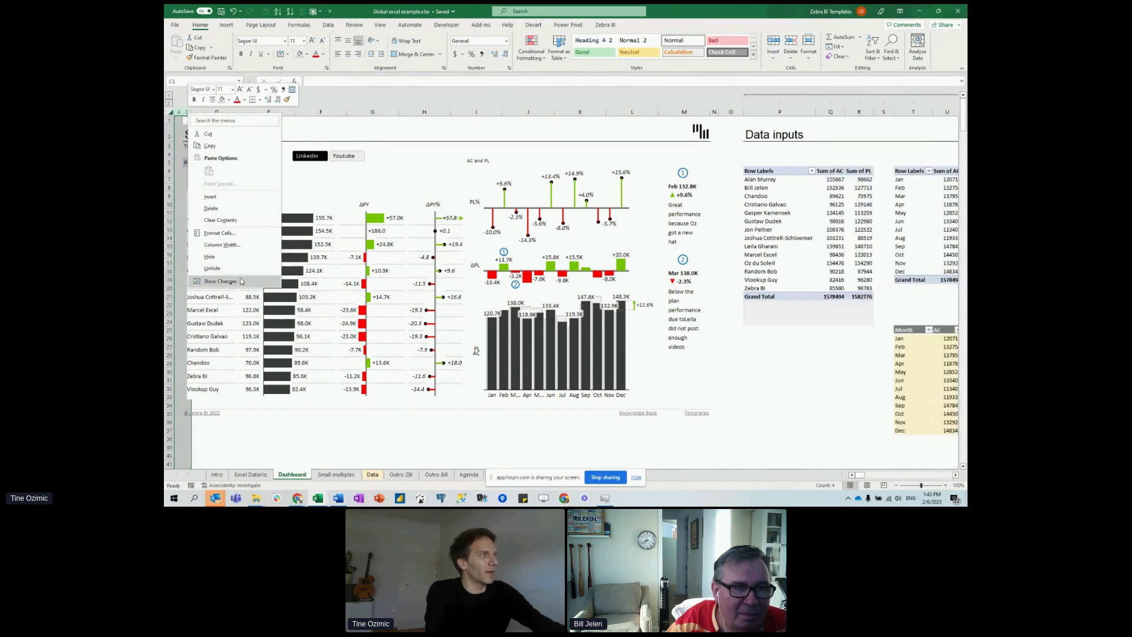
{"action": "left_click", "coordinate": [228, 269]}
{"action": "left_click", "coordinate": [201, 154]}
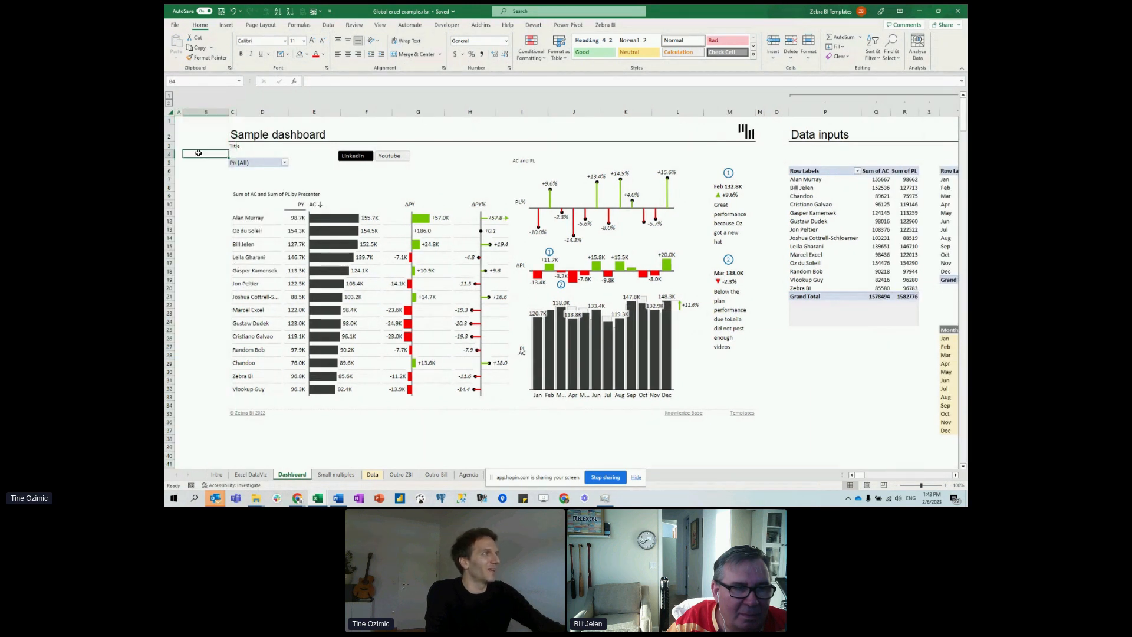
{"action": "left_click", "coordinate": [259, 164]}
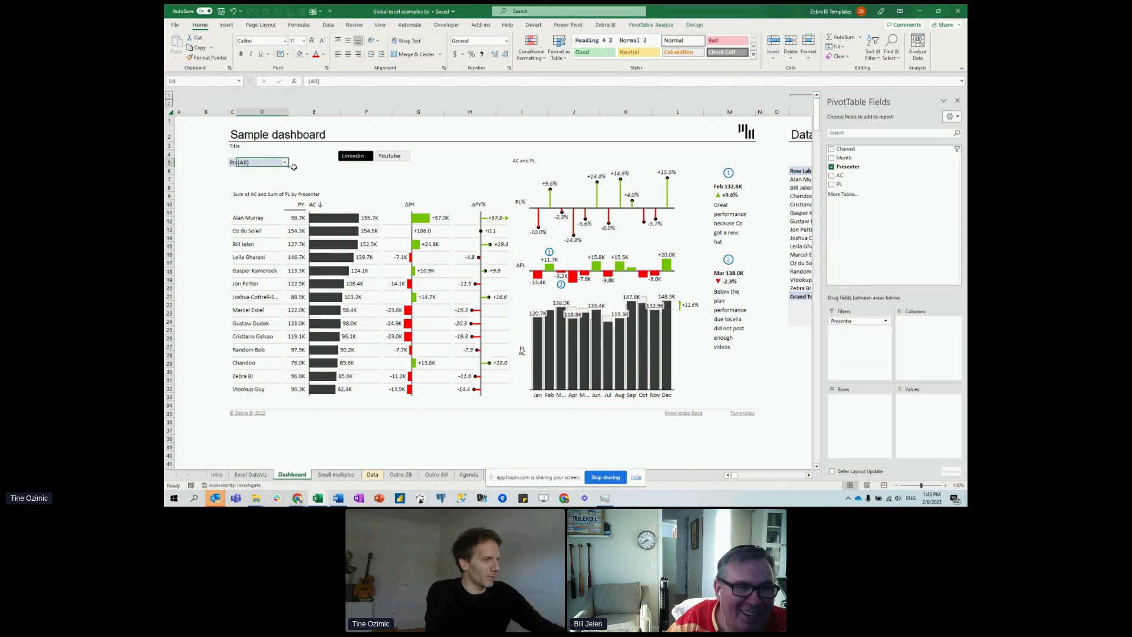
{"action": "left_click_drag", "start_coordinate": [293, 167], "coordinate": [237, 165]}
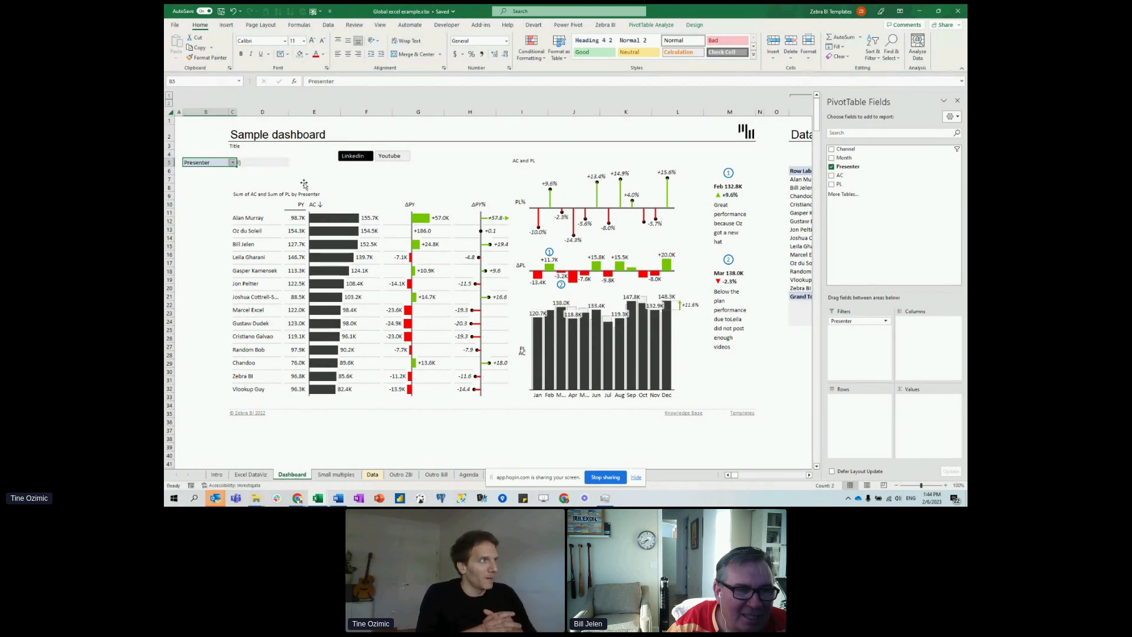
Review the presenters offered in the Presenter filter's list without changing the selection.
{"action": "left_click", "coordinate": [223, 181]}
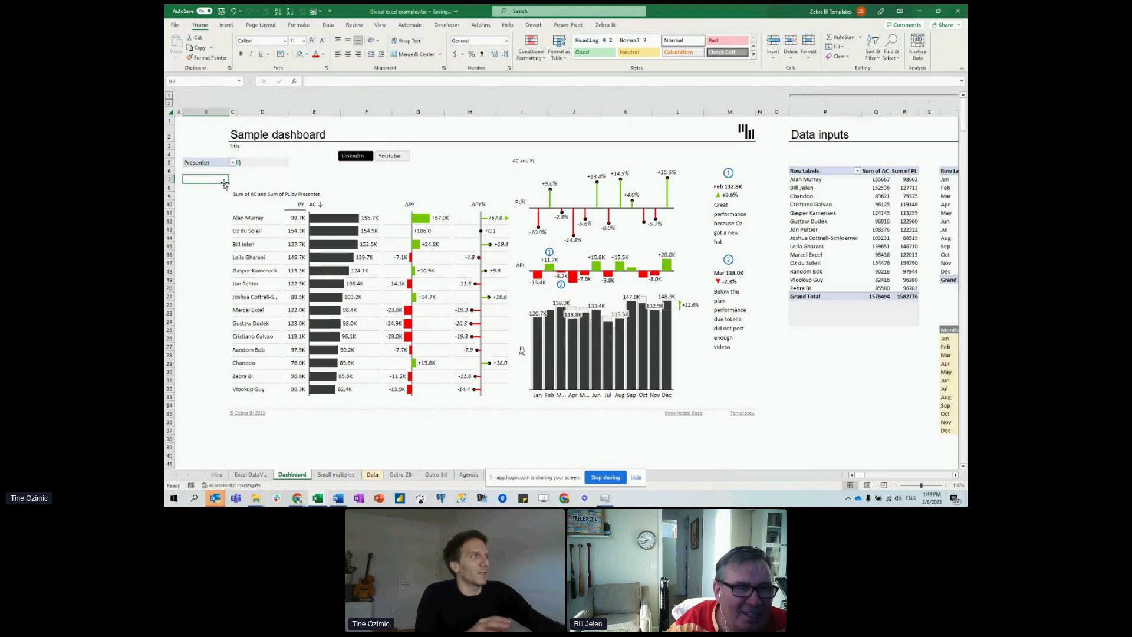
{"action": "left_click", "coordinate": [226, 165]}
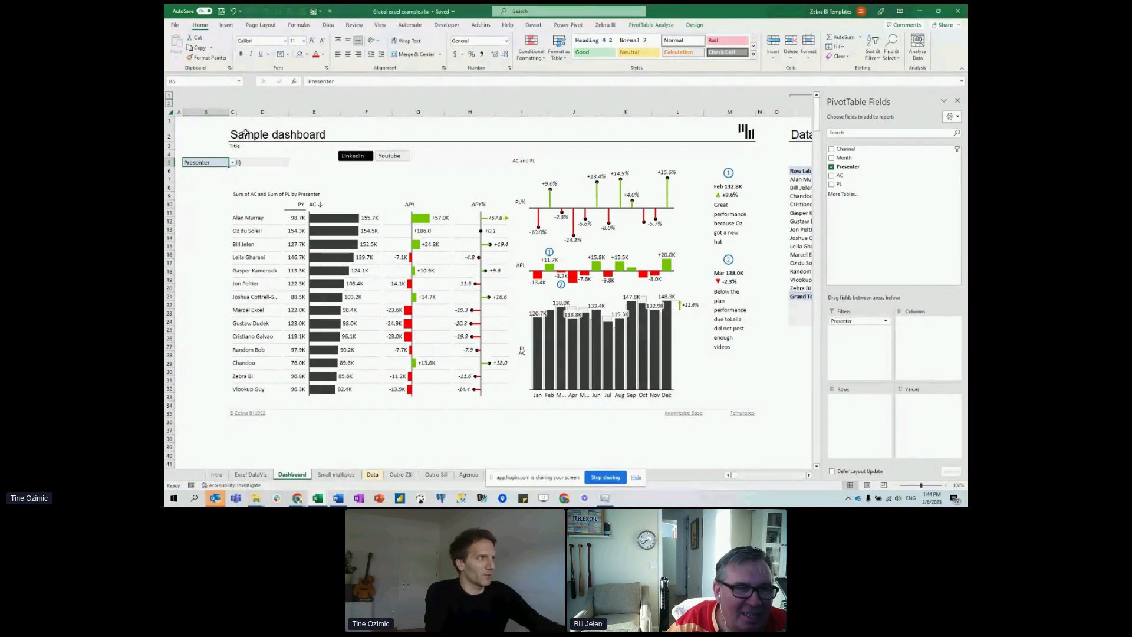
{"action": "left_click", "coordinate": [233, 164]}
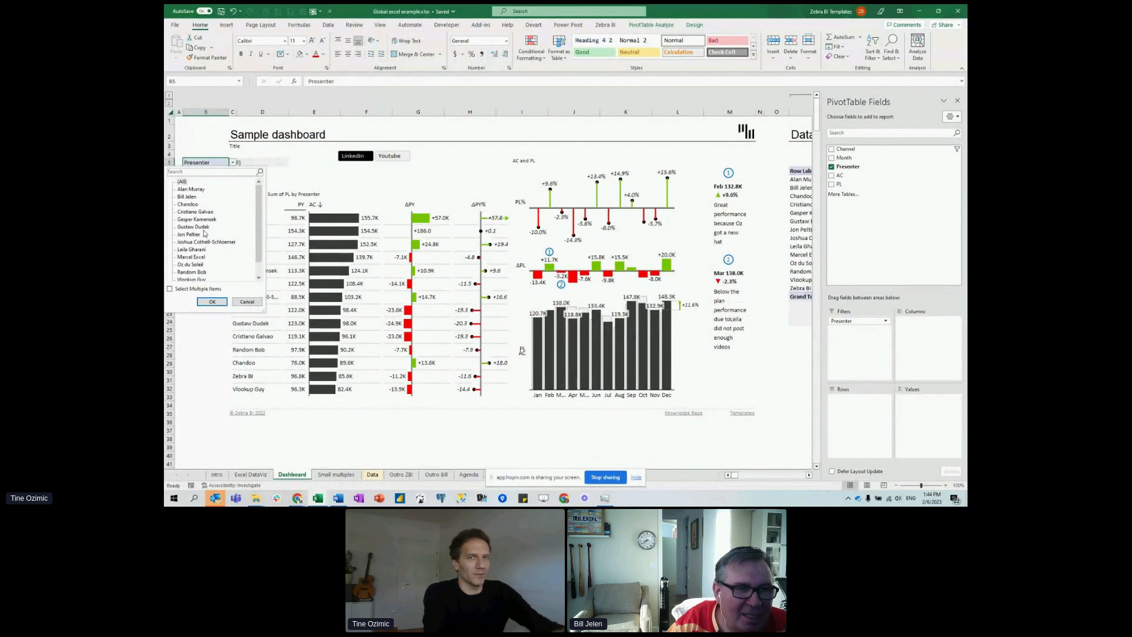
{"action": "left_click", "coordinate": [295, 175]}
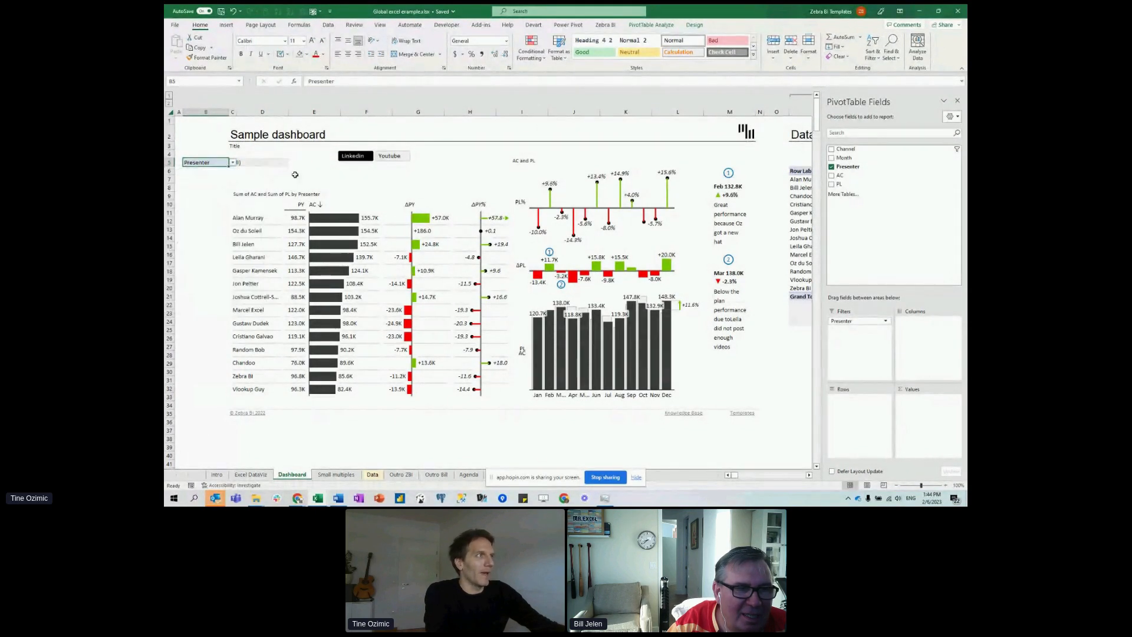
Apply the plain first Light PivotTable style to the Presenter filter.
{"action": "left_click", "coordinate": [695, 25]}
{"action": "left_click", "coordinate": [571, 58]}
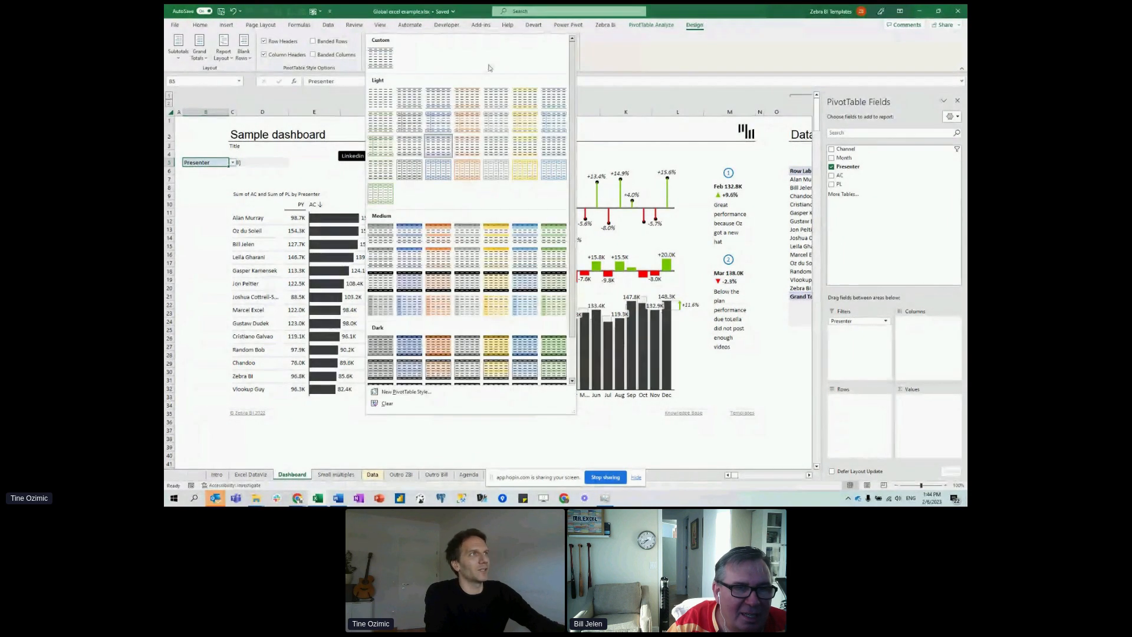
{"action": "left_click", "coordinate": [223, 174]}
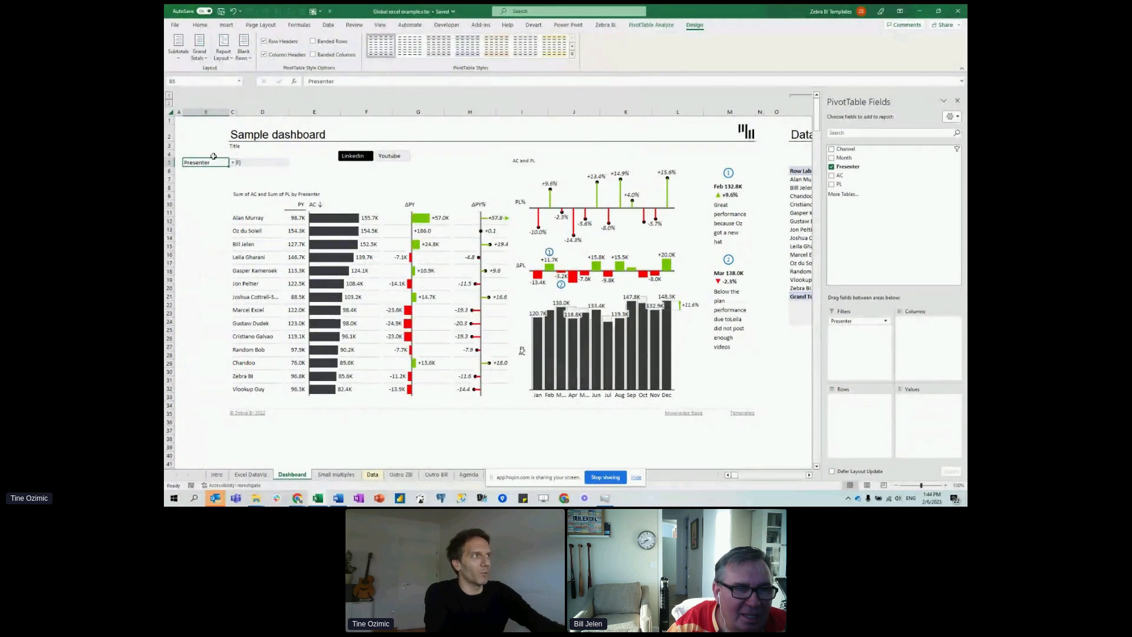
Try starting an IF formula in cell D5 beside the Presenter filter by entering =if.
{"action": "left_click", "coordinate": [248, 176]}
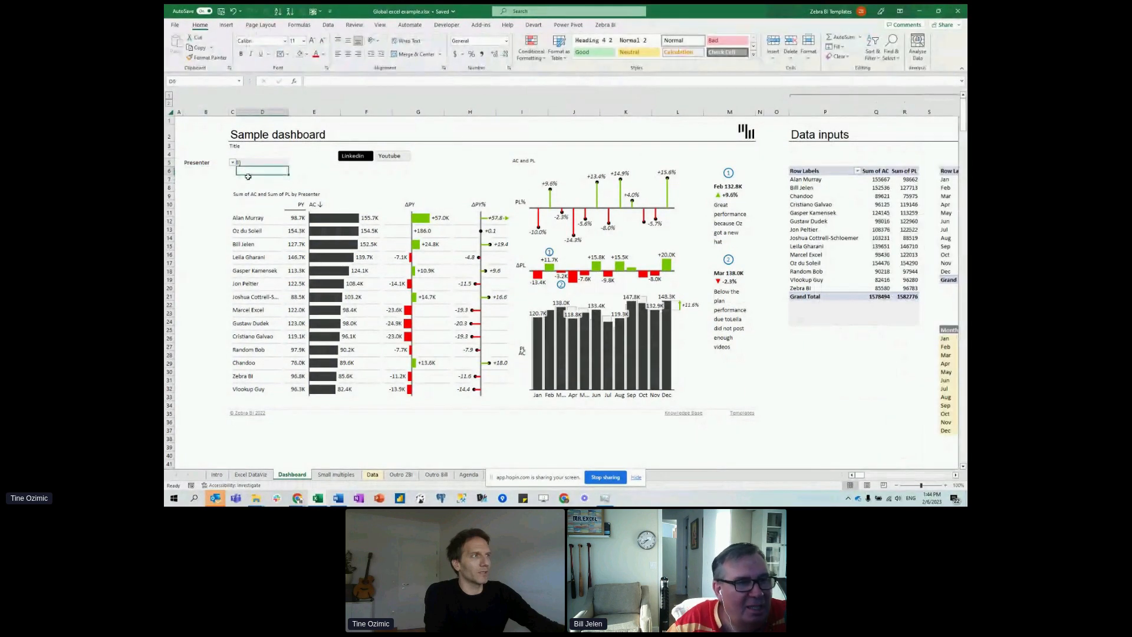
{"action": "key", "text": "Up"}
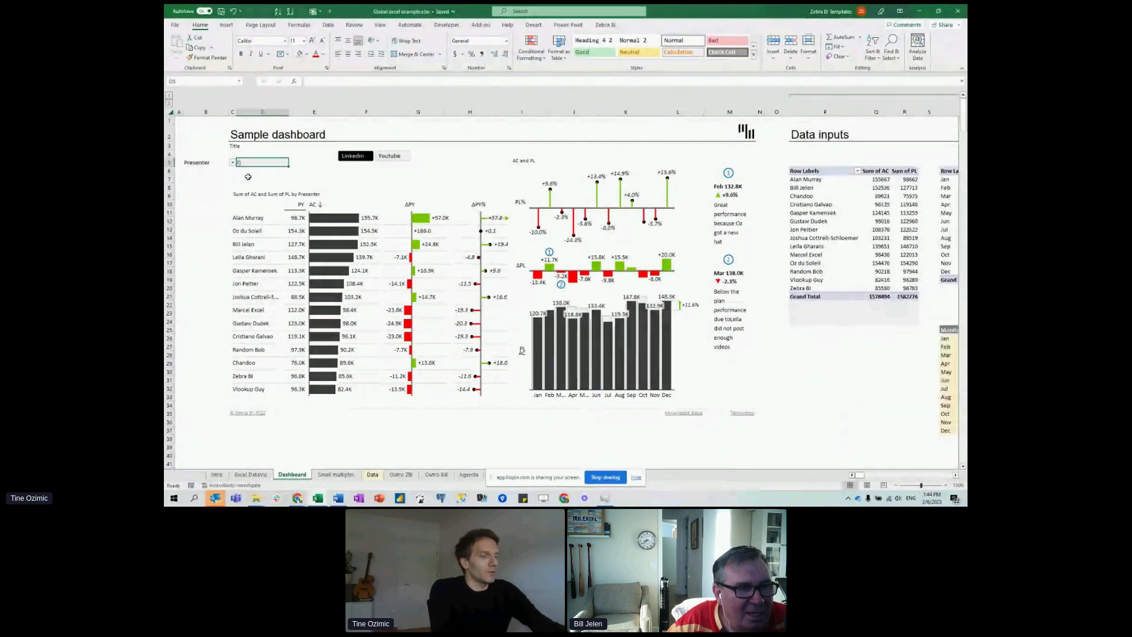
{"action": "type", "text": "="}
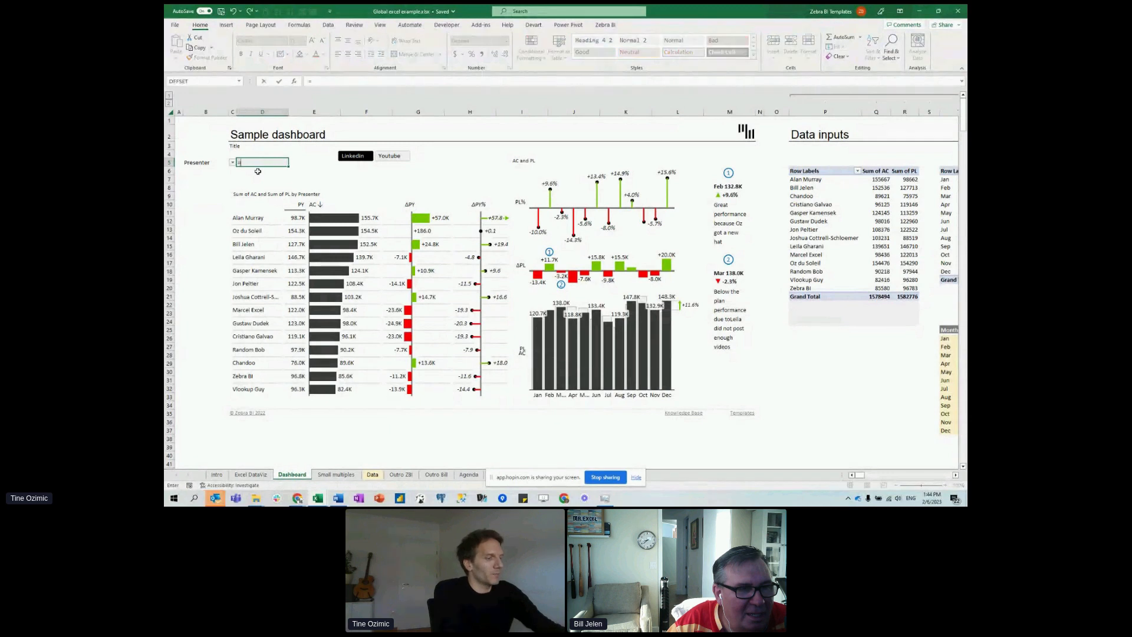
{"action": "type", "text": "if"}
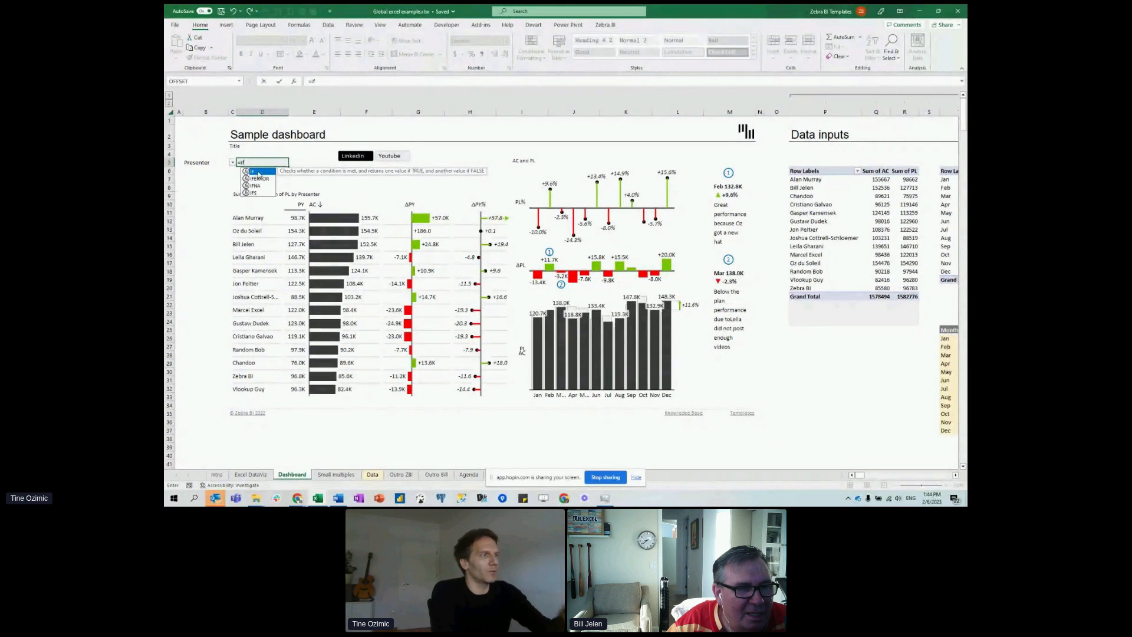
{"action": "key", "text": "Escape"}
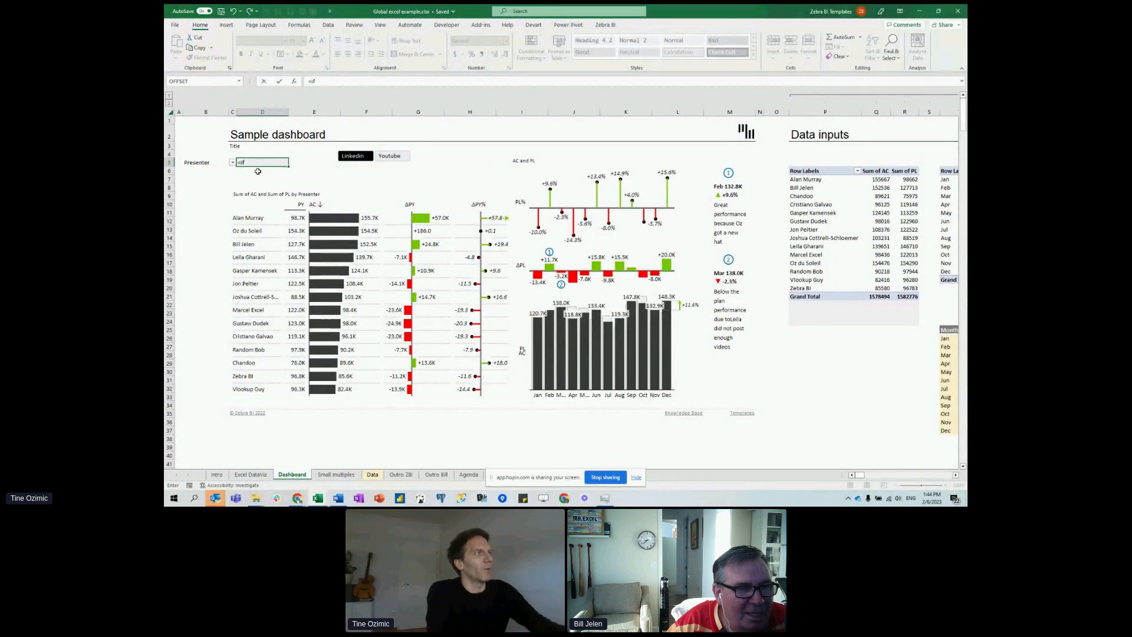
{"action": "left_click", "coordinate": [219, 176]}
Try filtering the Presenter PivotTable to a single presenter and restore the selection to (All).
{"action": "left_click", "coordinate": [232, 169]}
{"action": "left_click", "coordinate": [232, 163]}
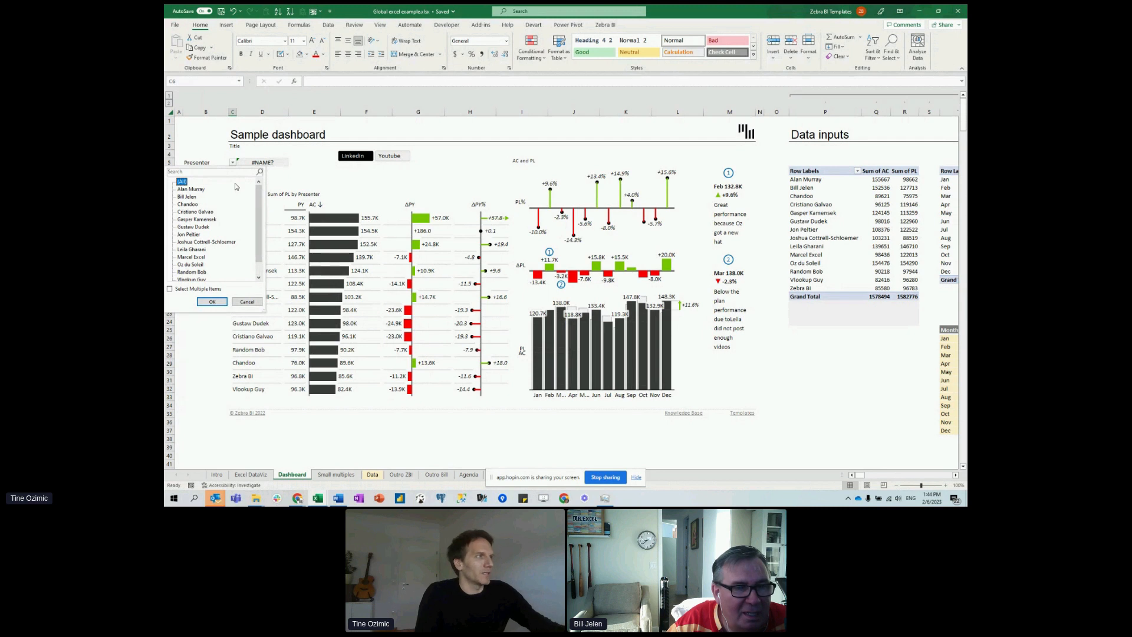
{"action": "left_click", "coordinate": [212, 302]}
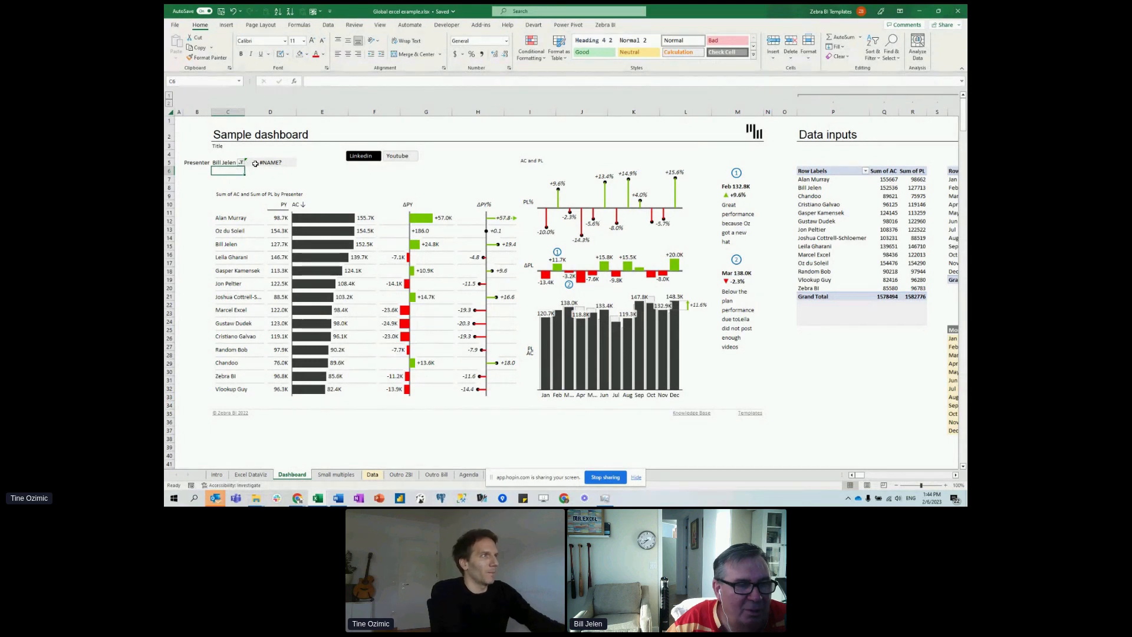
{"action": "left_click", "coordinate": [241, 162]}
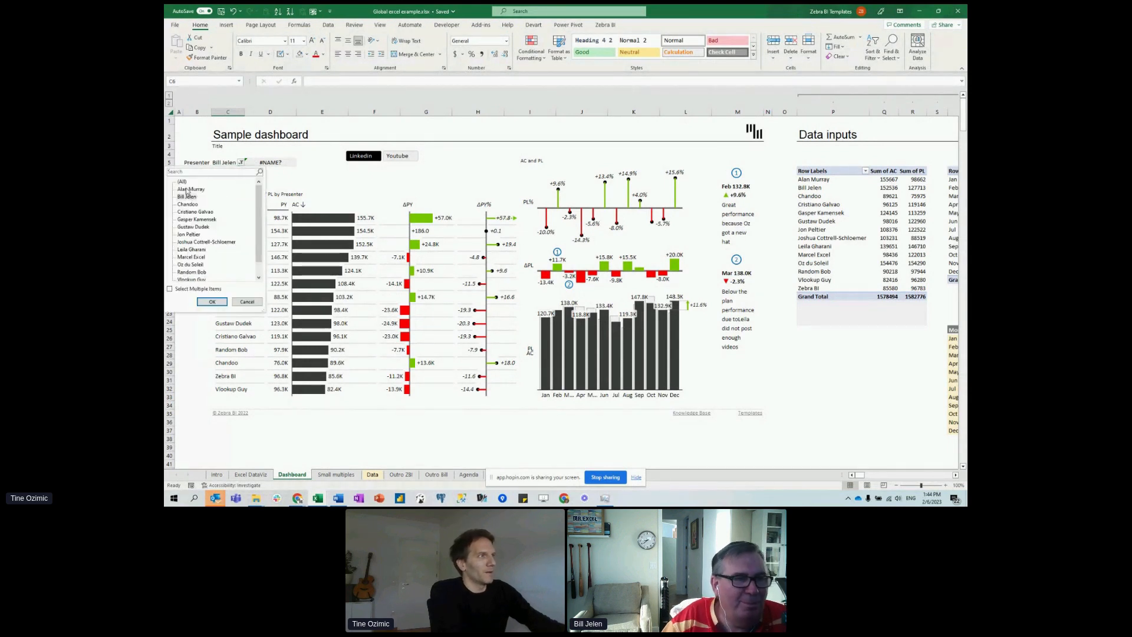
{"action": "left_click", "coordinate": [212, 302]}
Complete the formula in cell D5 as =IF(C5="(All)","Select presenter",C5).
{"action": "left_click", "coordinate": [252, 163]}
{"action": "left_click", "coordinate": [337, 81]}
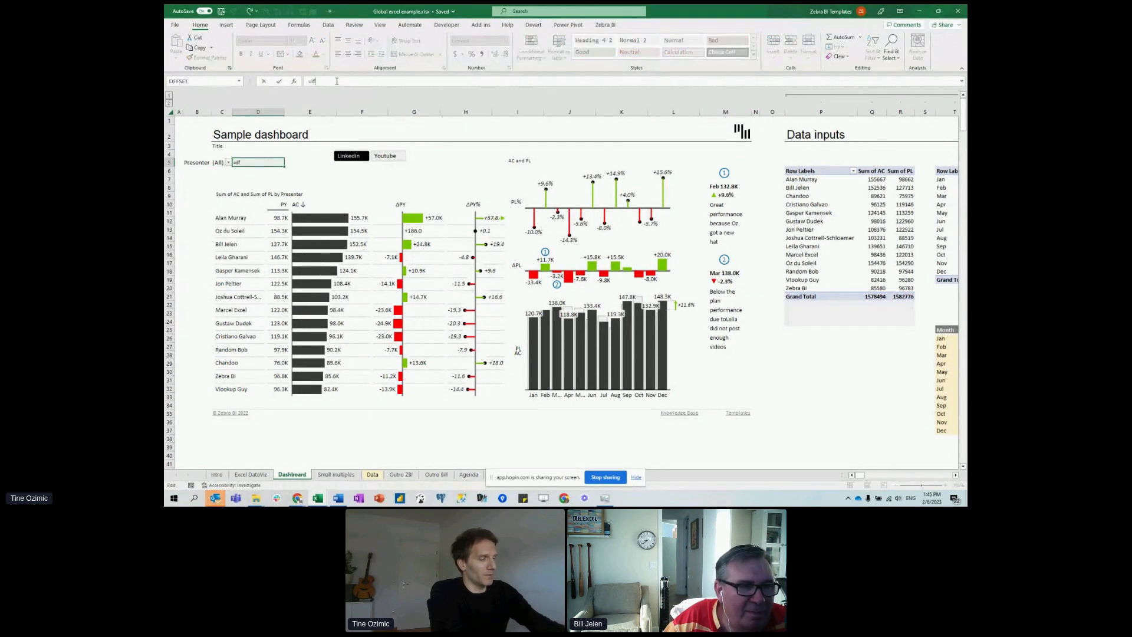
{"action": "type", "text": "("}
{"action": "left_click", "coordinate": [224, 175]}
{"action": "key", "text": "Up"}
{"action": "key", "text": "Up"}
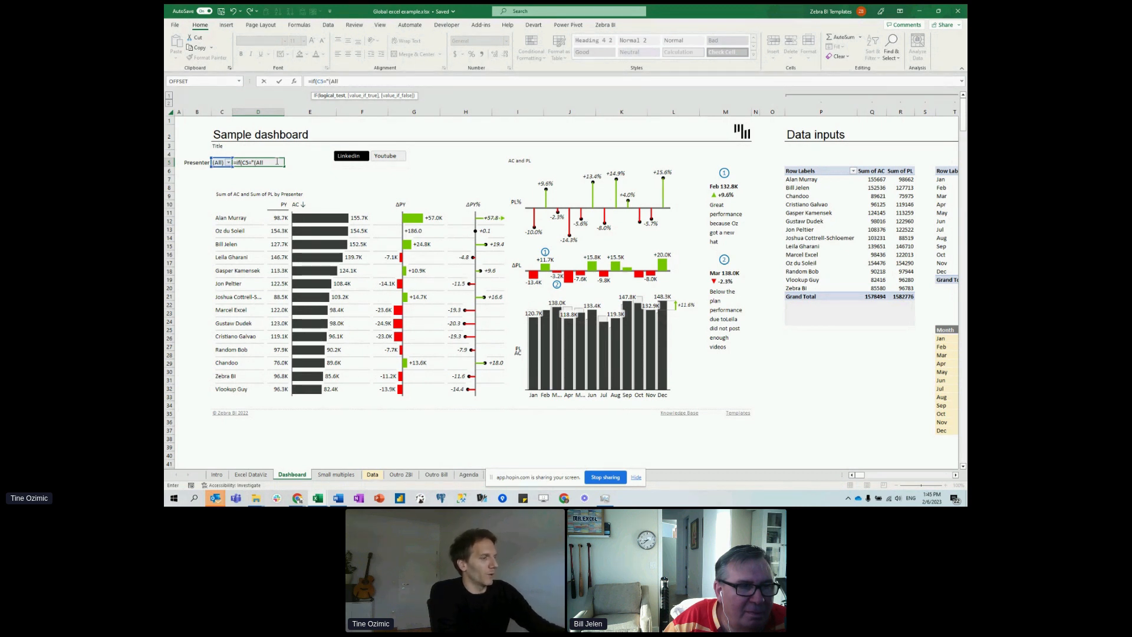
{"action": "type", "text": "\",\"Select presenter\","}
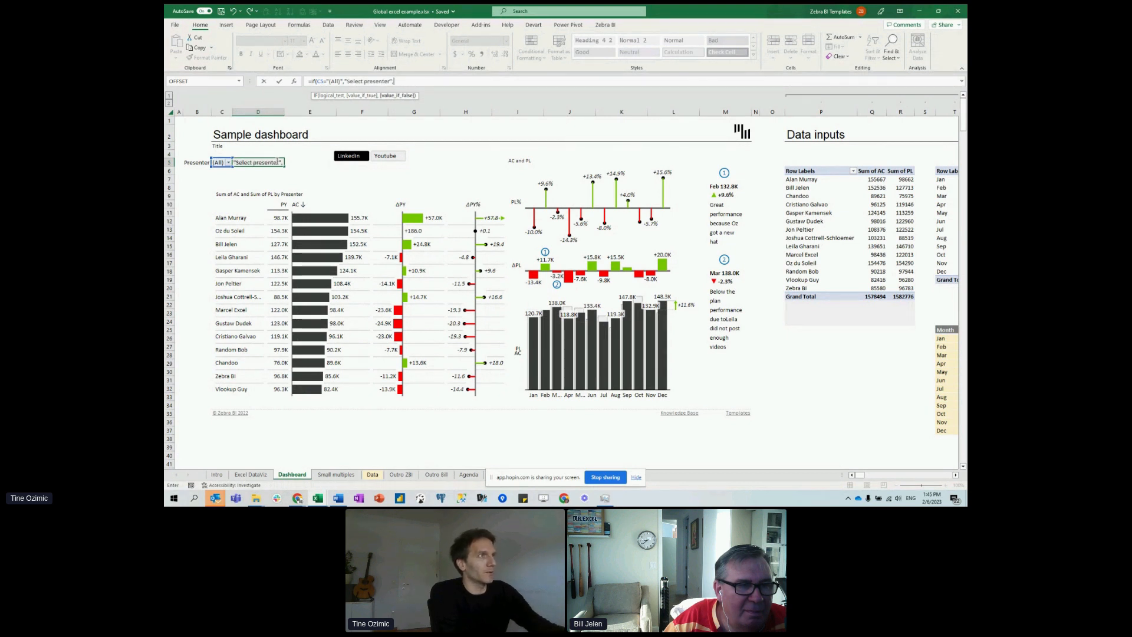
{"action": "key", "text": "Left"}
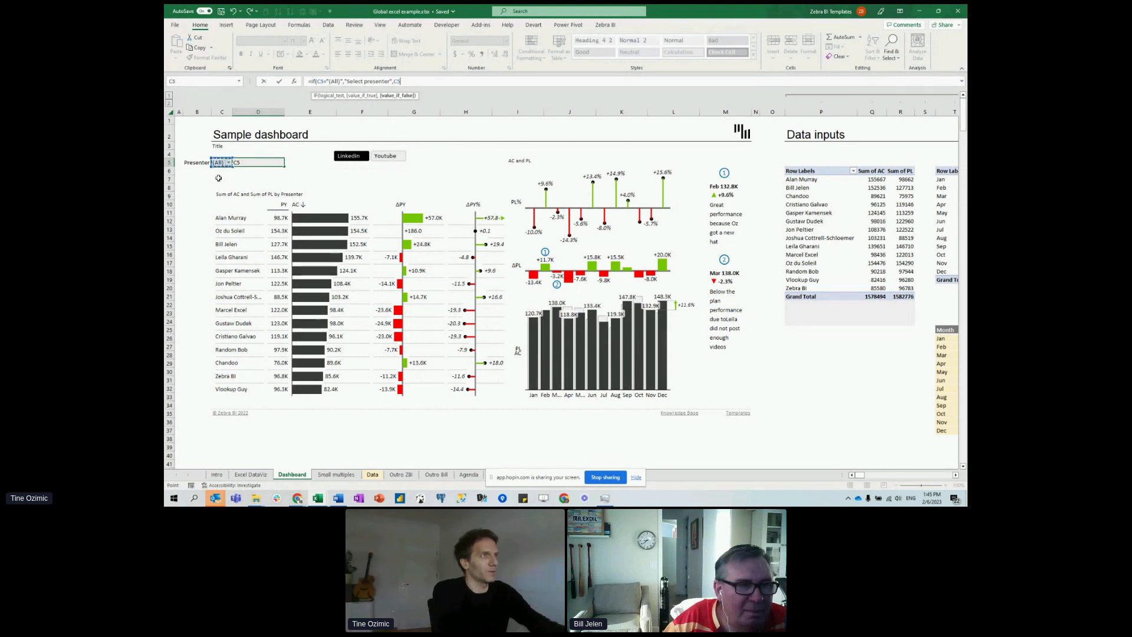
{"action": "type", "text": ")"}
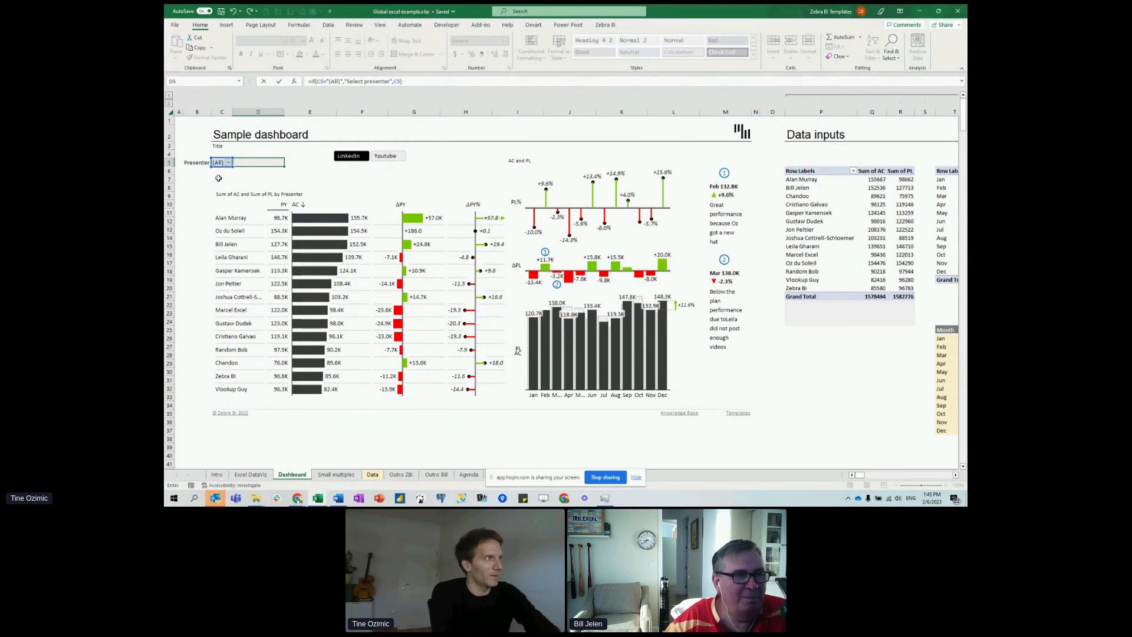
{"action": "key", "text": "Return"}
{"action": "key", "text": "Up"}
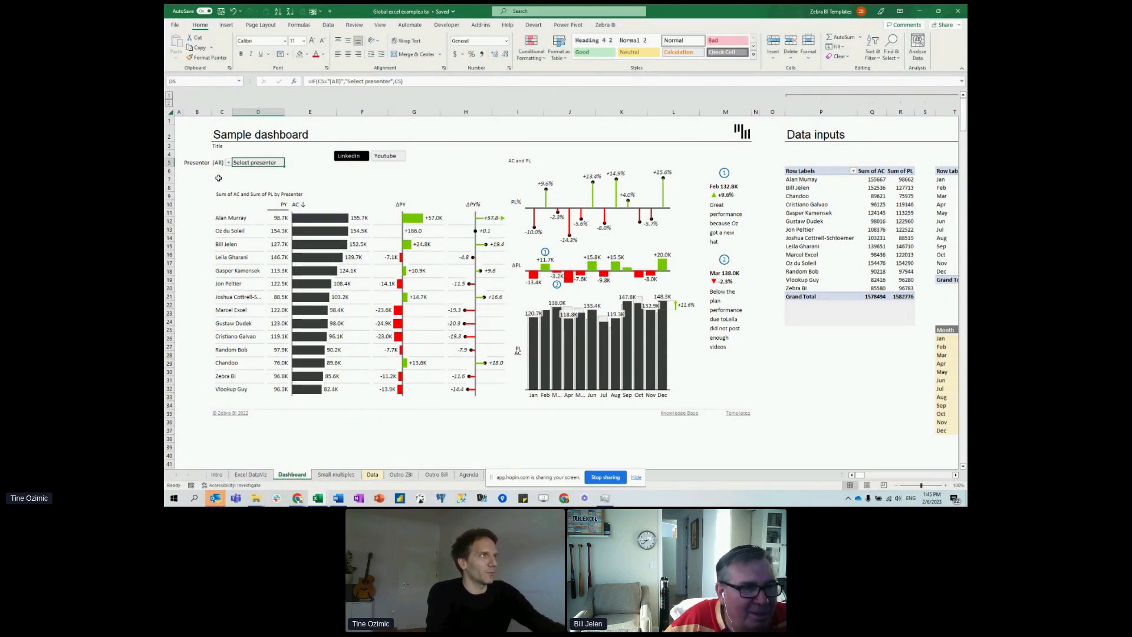
Remove the fill colour from cell D5 by setting it to No Fill.
{"action": "left_click", "coordinate": [307, 54]}
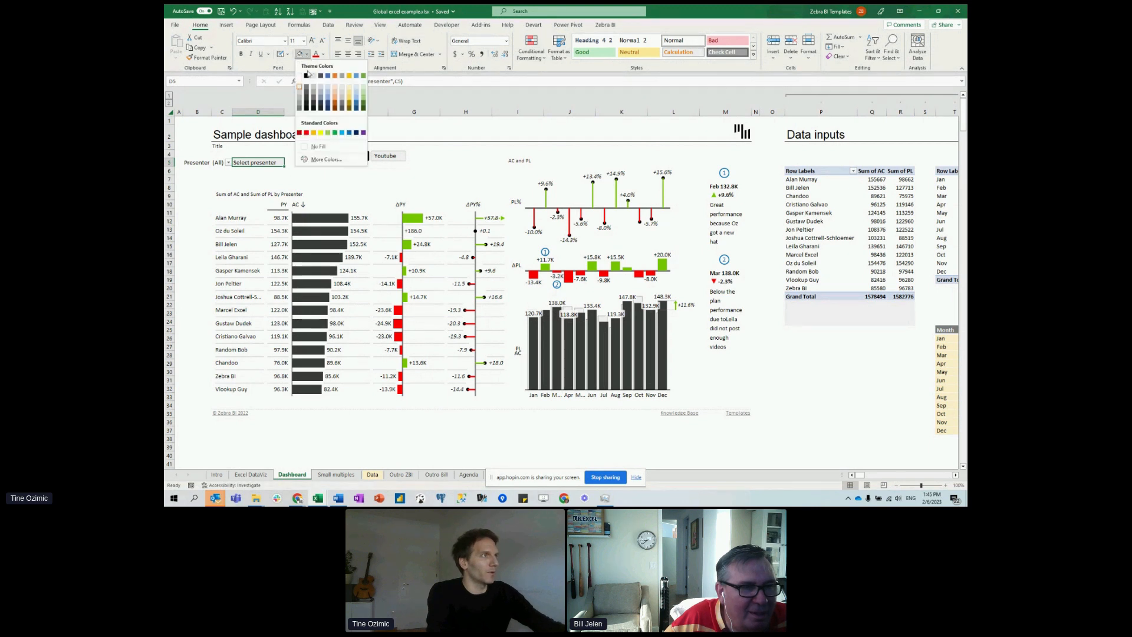
{"action": "left_click", "coordinate": [306, 145]}
{"action": "left_click", "coordinate": [239, 177]}
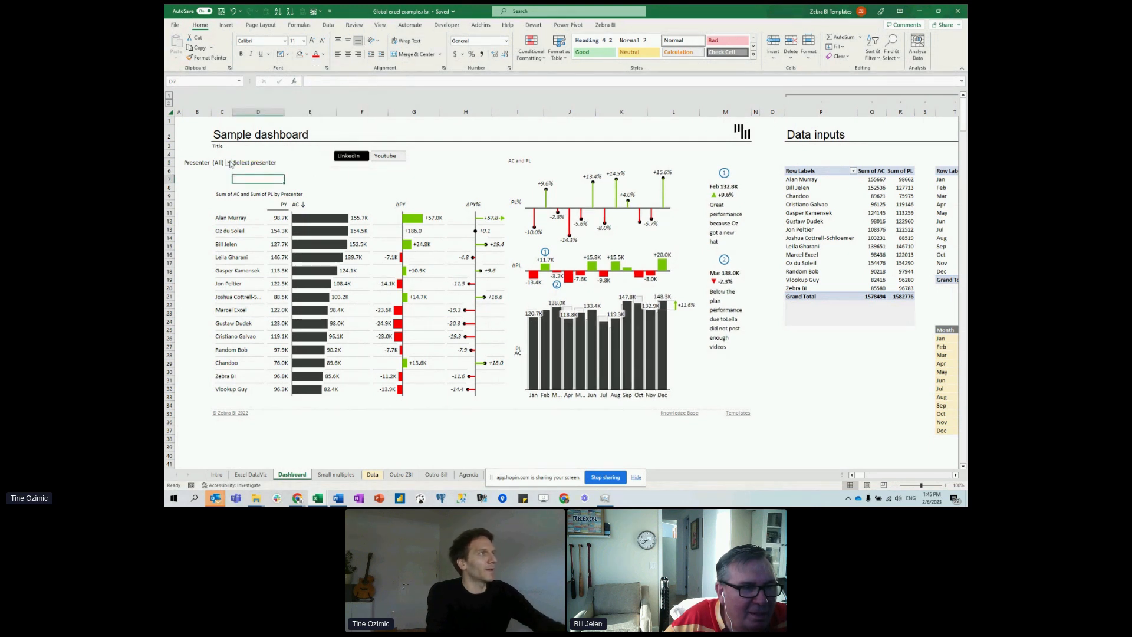
Hide column B and narrow column C to just the width of the Presenter filter's drop-down arrow.
{"action": "left_click", "coordinate": [200, 112]}
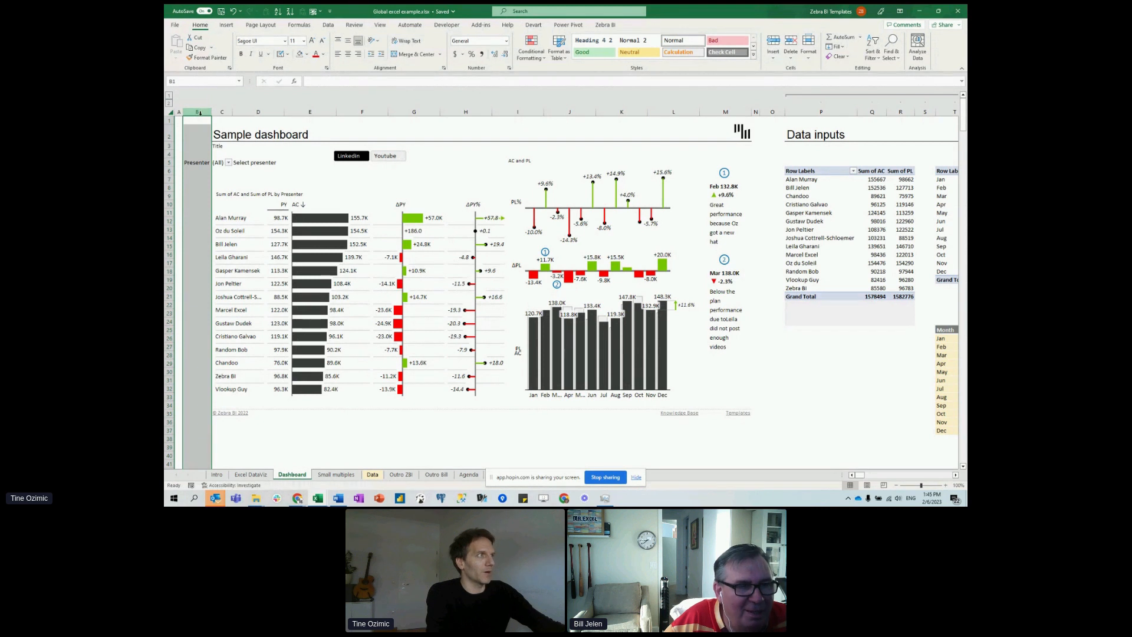
{"action": "right_click", "coordinate": [200, 113]}
{"action": "left_click", "coordinate": [233, 262]}
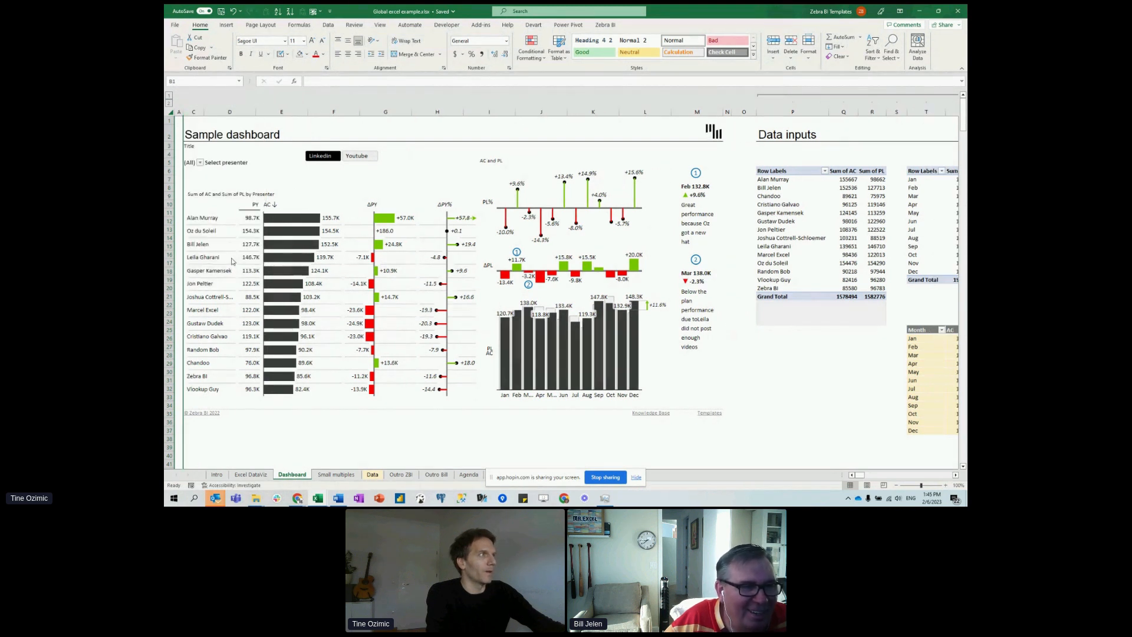
{"action": "left_click", "coordinate": [198, 112]}
{"action": "left_click_drag", "start_coordinate": [202, 113], "coordinate": [190, 119]}
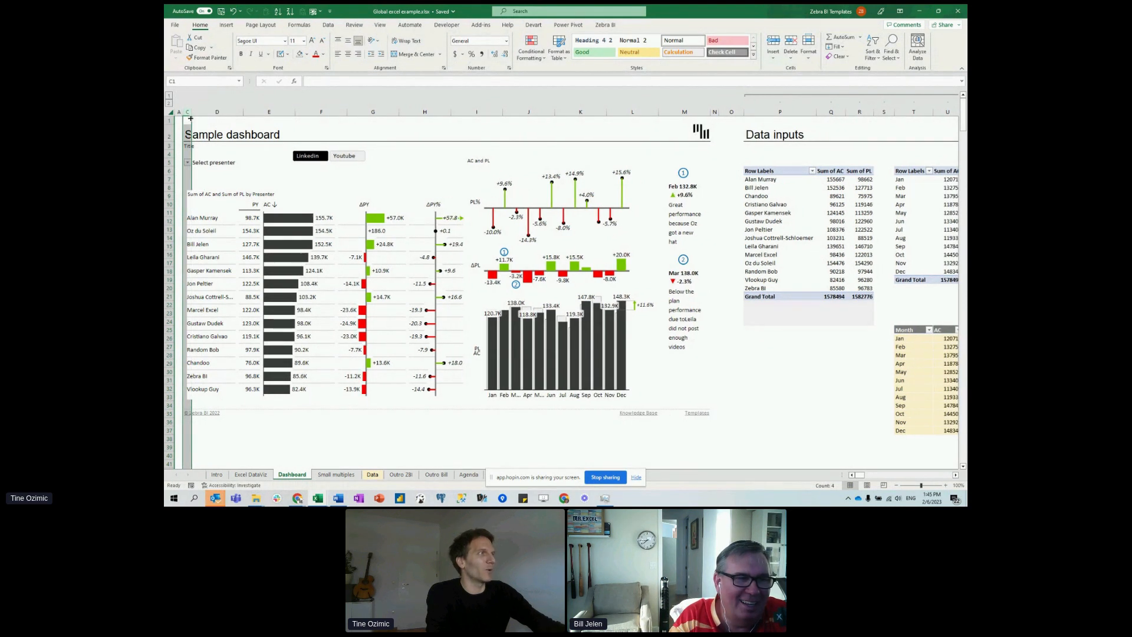
Move the Channel slicer closer to the Select presenter label in row 5.
{"action": "left_click", "coordinate": [327, 149]}
{"action": "left_click_drag", "start_coordinate": [327, 150], "coordinate": [304, 156]}
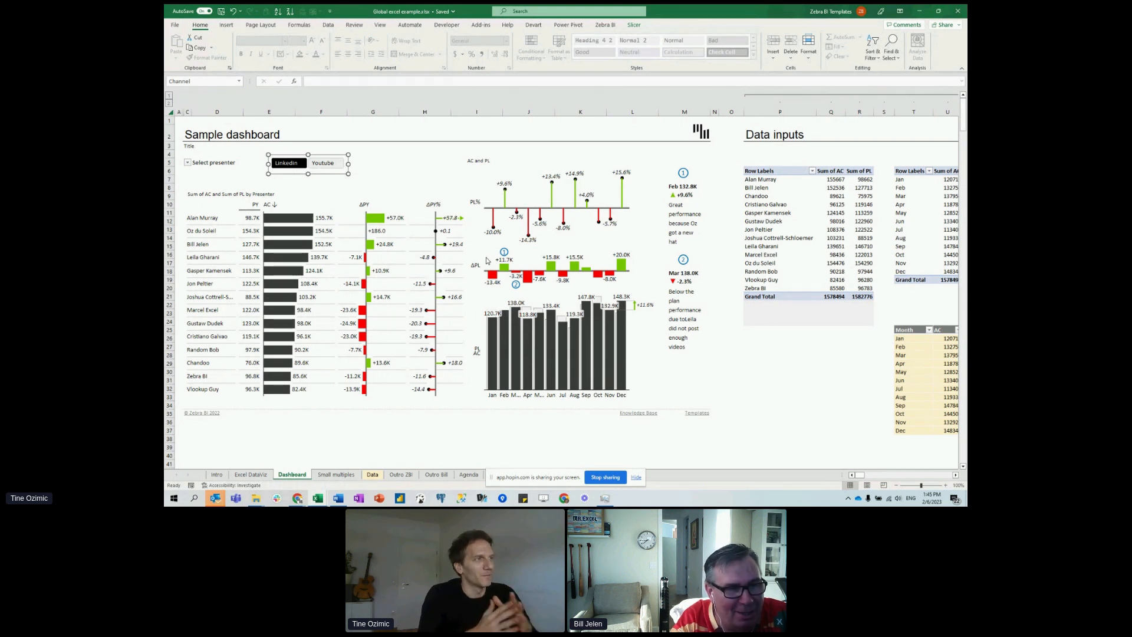
{"action": "left_click", "coordinate": [212, 180]}
Examine the Presenter filter's list at a larger zoom without changing the selection.
{"action": "scroll", "coordinate": [213, 182], "scroll_direction": "up", "scroll_amount": 1}
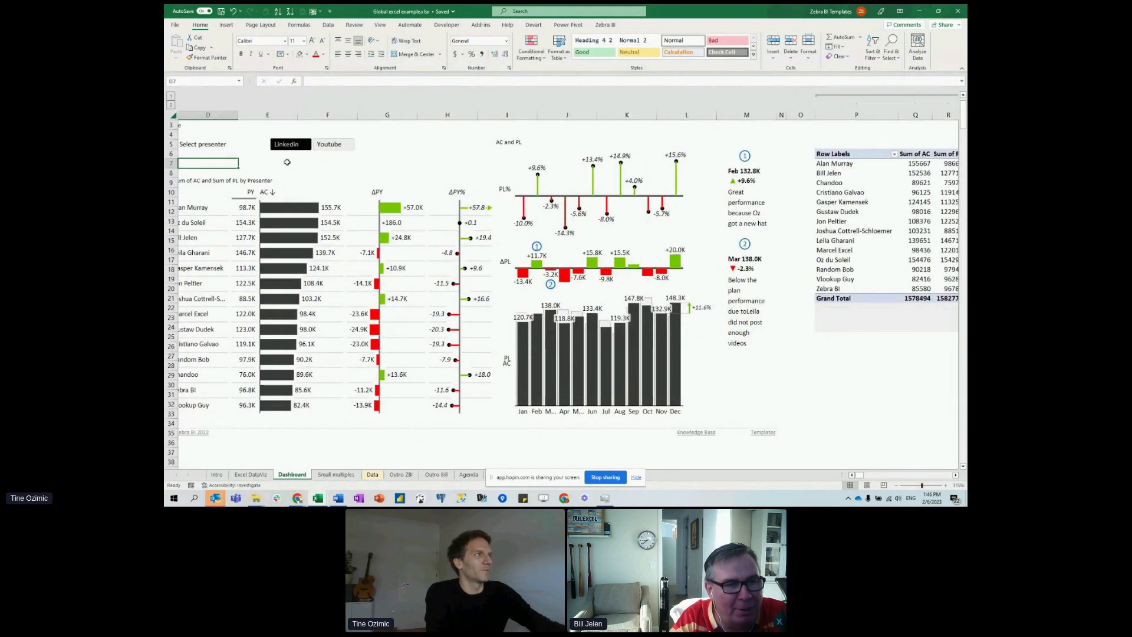
{"action": "key", "text": "Home"}
{"action": "left_click", "coordinate": [194, 145]}
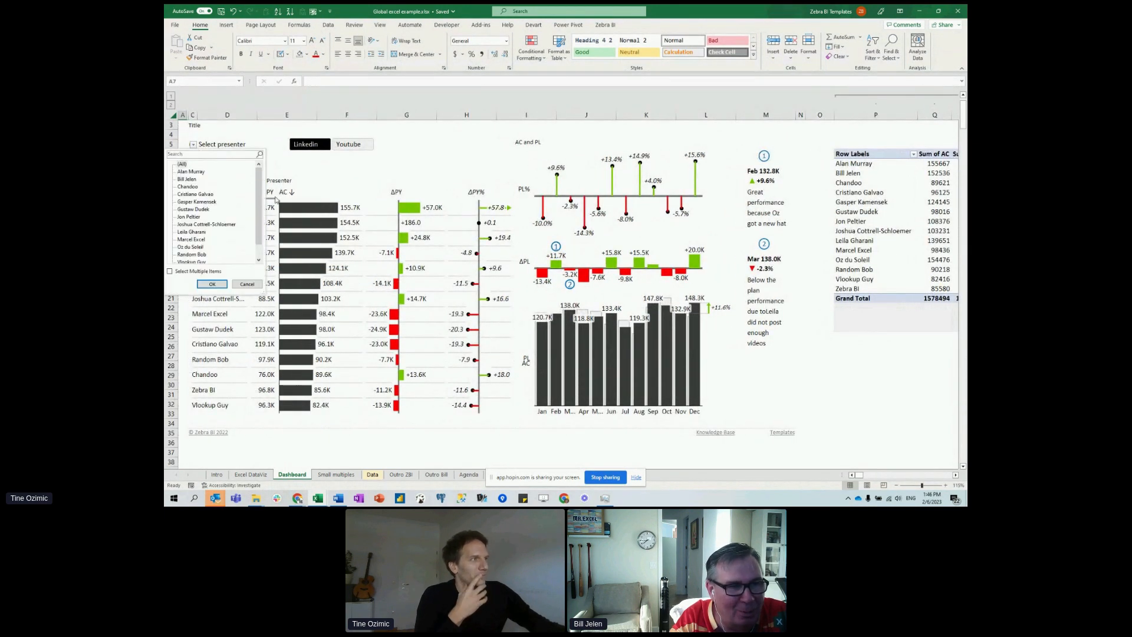
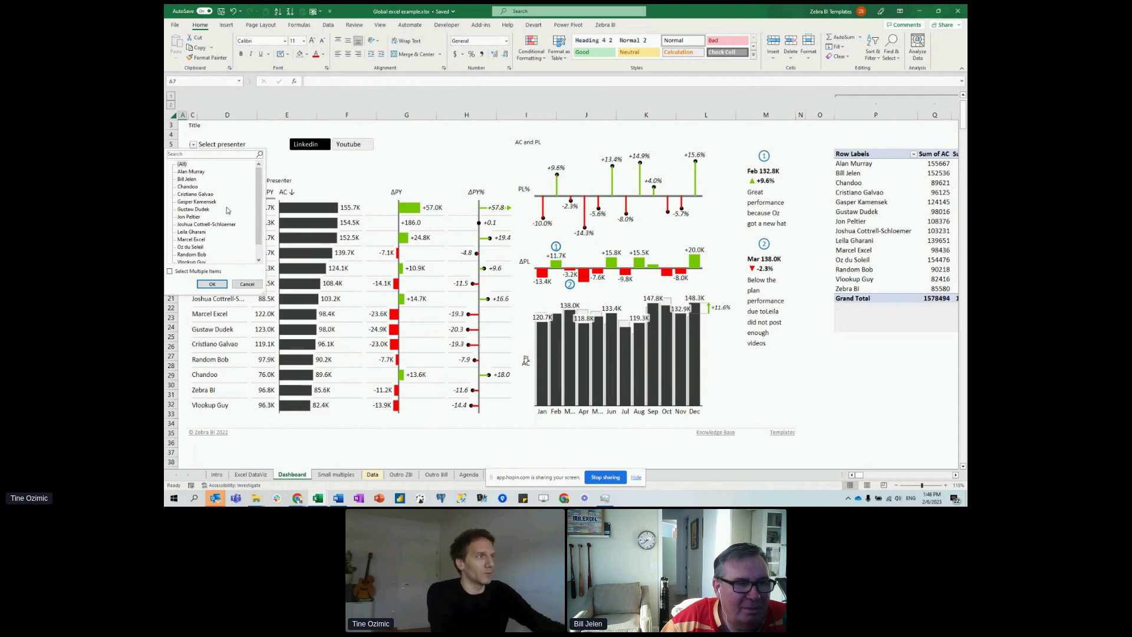
{"action": "left_click", "coordinate": [247, 283]}
{"action": "left_click", "coordinate": [457, 163]}
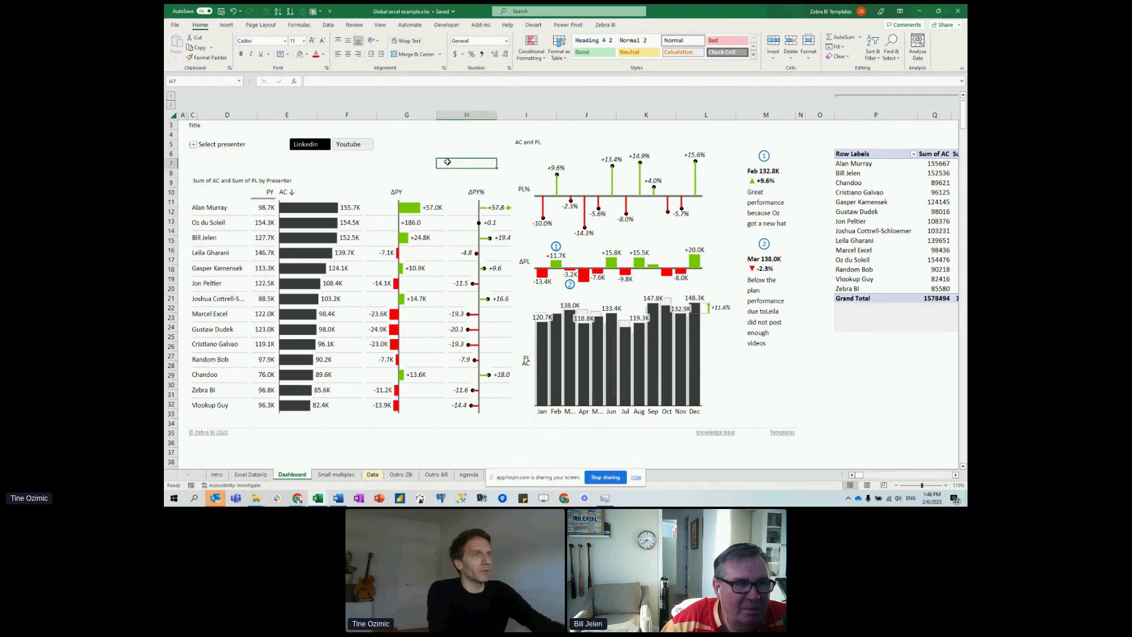
Insert a slicer for the Presenter field from the Presenter filter PivotTable in cell C5.
{"action": "scroll", "coordinate": [457, 163], "scroll_direction": "up", "scroll_amount": 1}
{"action": "left_click", "coordinate": [230, 184]}
{"action": "left_click", "coordinate": [191, 176]}
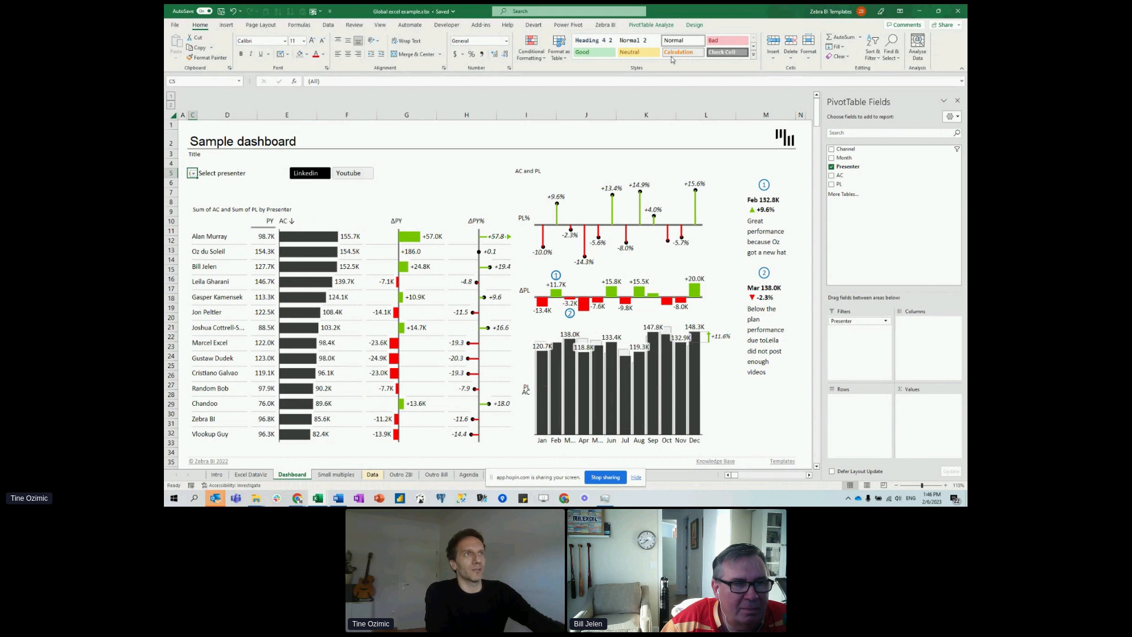
{"action": "left_click", "coordinate": [651, 25]}
{"action": "left_click", "coordinate": [401, 49]}
{"action": "left_click", "coordinate": [344, 134]}
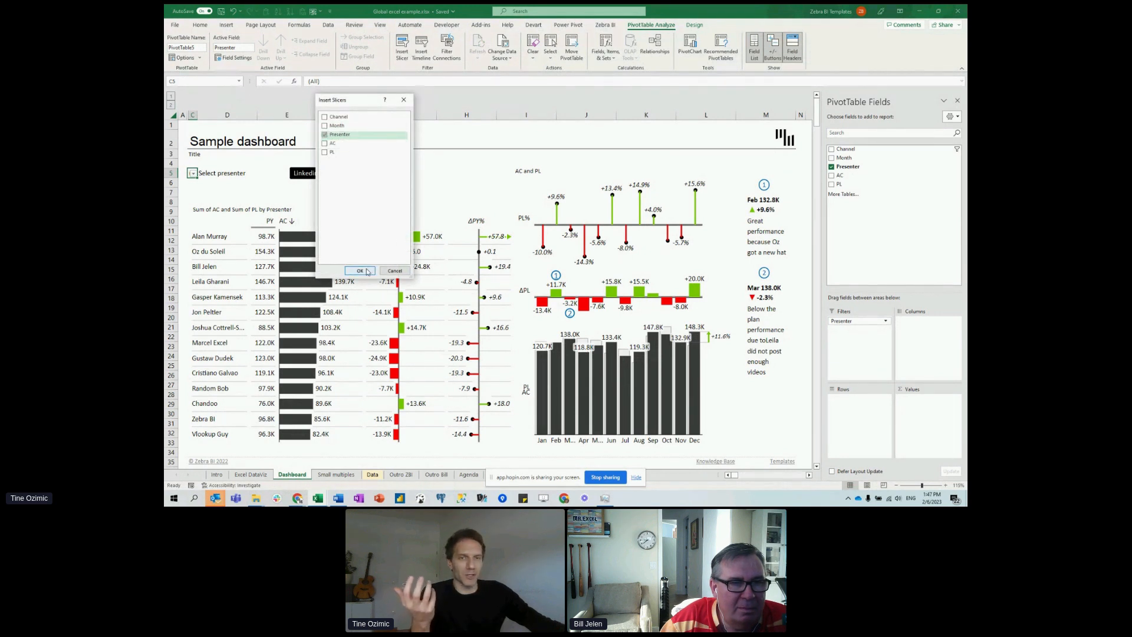
{"action": "left_click", "coordinate": [366, 271]}
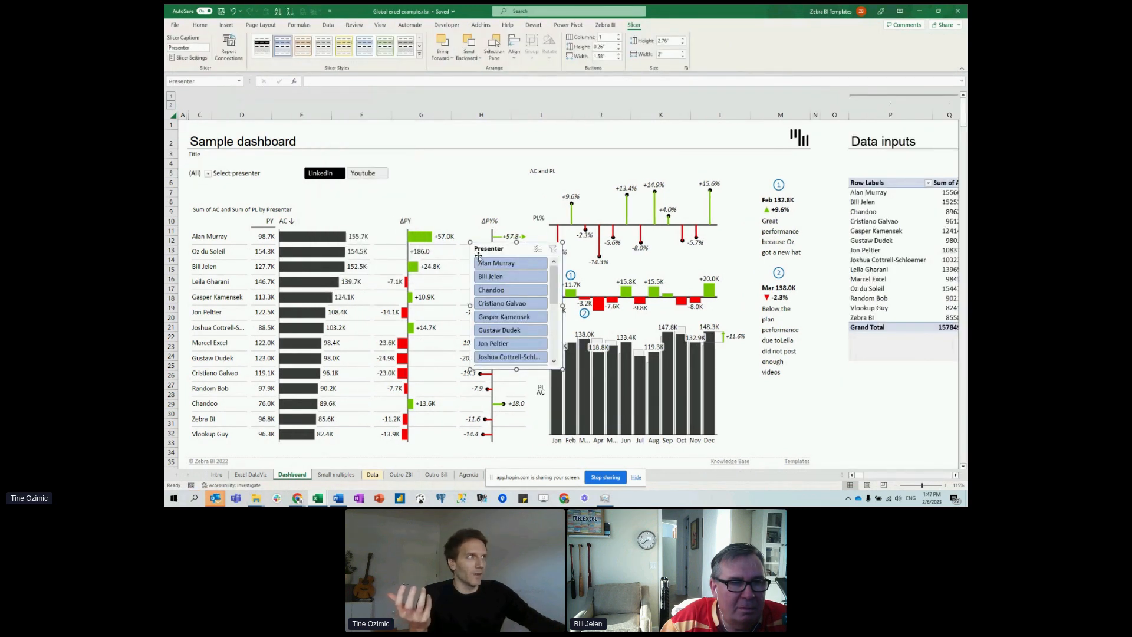
Turn off Autofit column widths on update for the Presenter filter PivotTable and narrow column C to the drop-down arrow again.
{"action": "left_click", "coordinate": [195, 173]}
{"action": "right_click", "coordinate": [195, 174]}
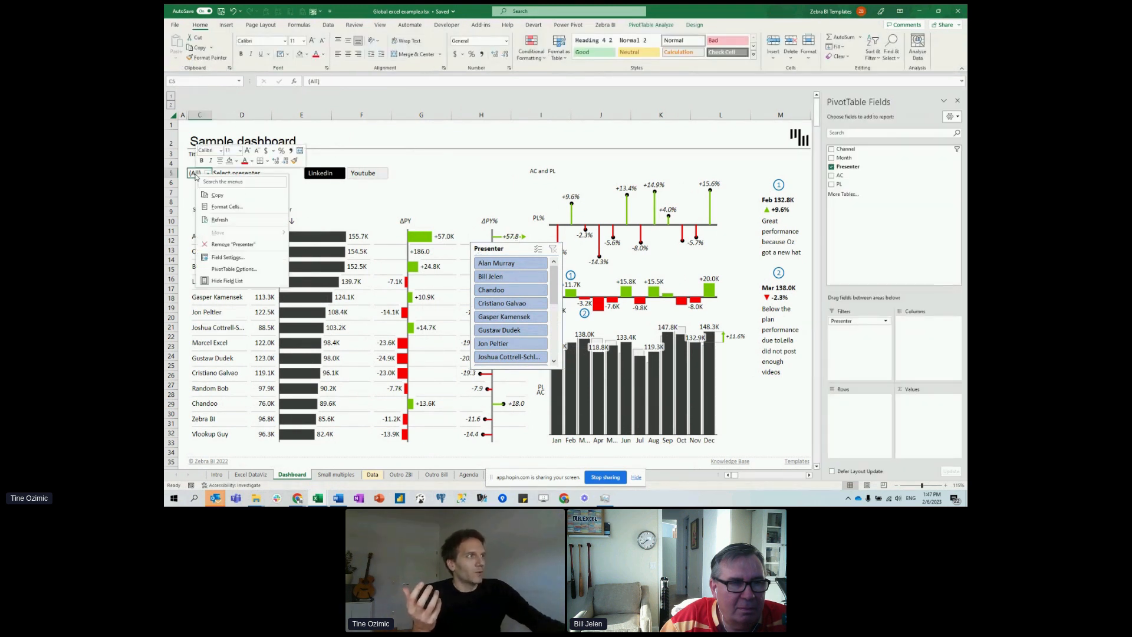
{"action": "left_click", "coordinate": [234, 270]}
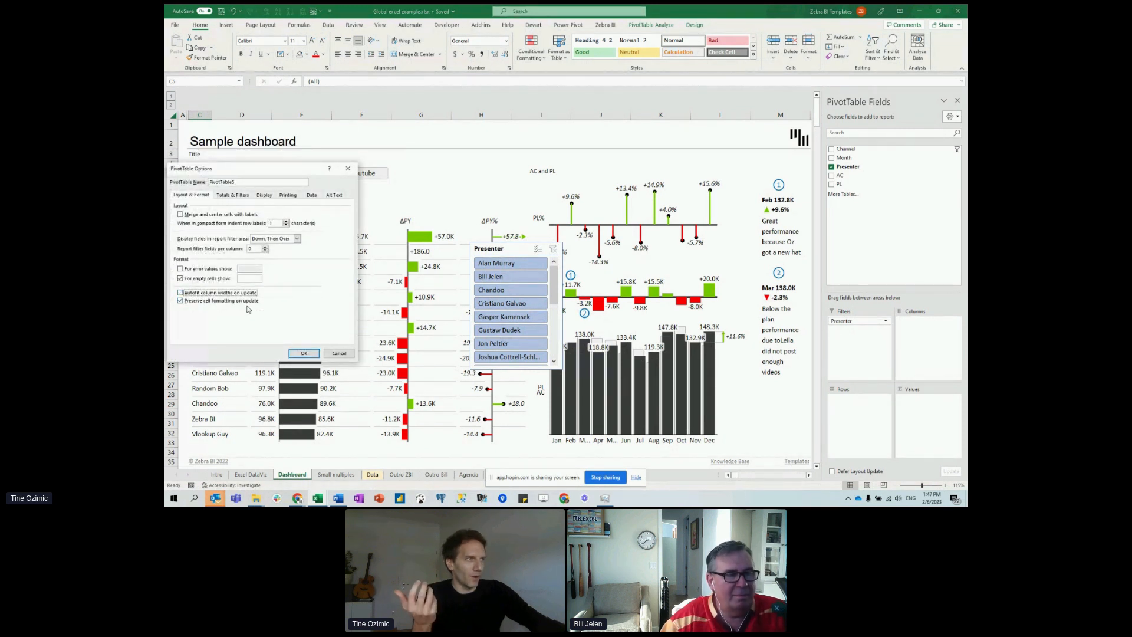
{"action": "left_click", "coordinate": [303, 353]}
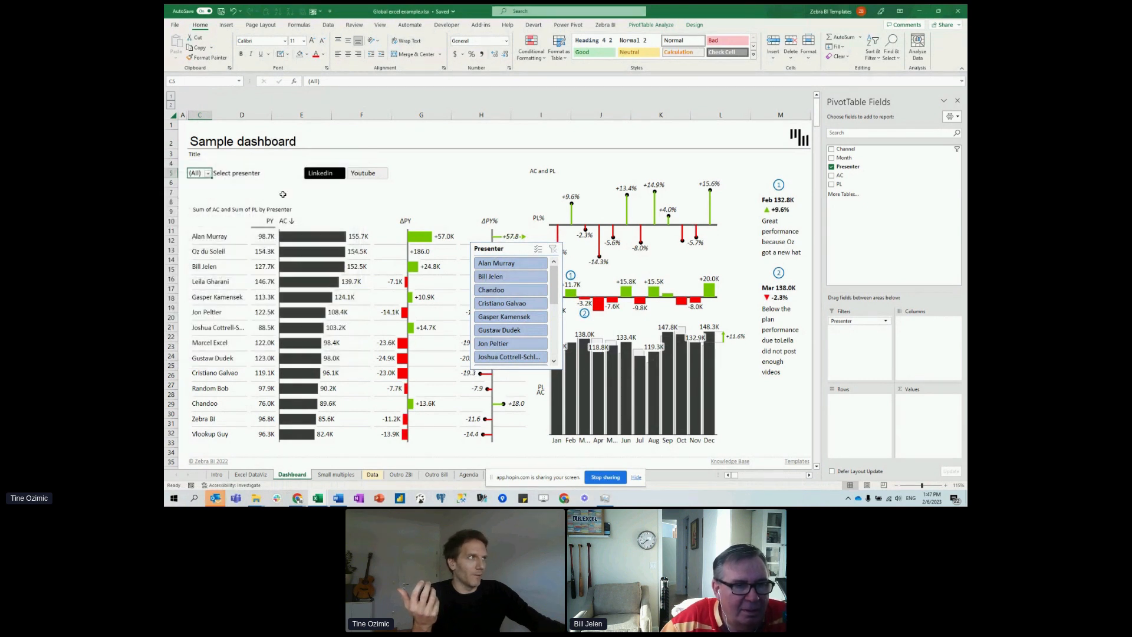
{"action": "left_click", "coordinate": [198, 115]}
{"action": "mouse_move", "coordinate": [211, 116]}
{"action": "left_mouse_down"}
{"action": "mouse_move", "coordinate": [196, 125]}
{"action": "mouse_move", "coordinate": [195, 115]}
{"action": "left_mouse_up"}
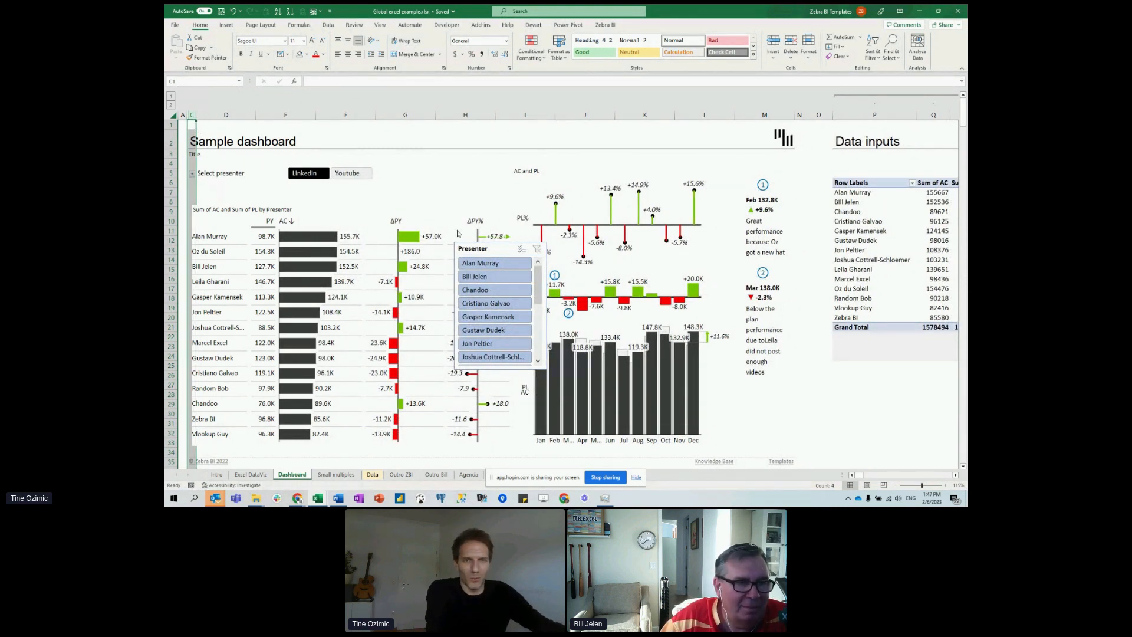
Move the Presenter slicer up over columns G and H of the presenter chart.
{"action": "left_click", "coordinate": [506, 246]}
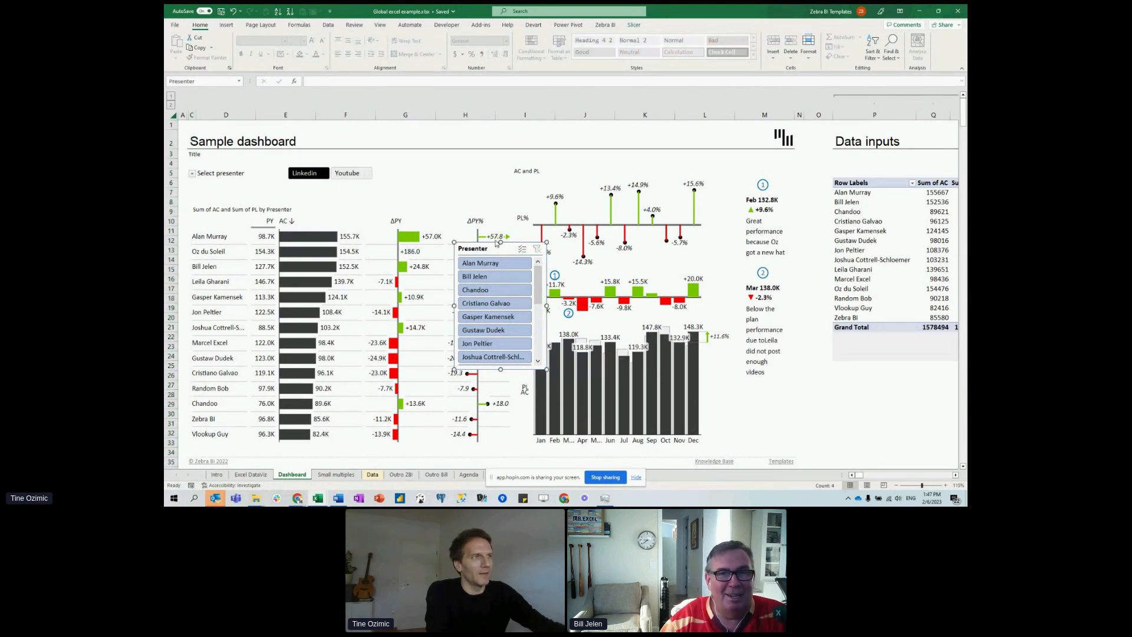
{"action": "left_click_drag", "start_coordinate": [497, 244], "coordinate": [433, 216]}
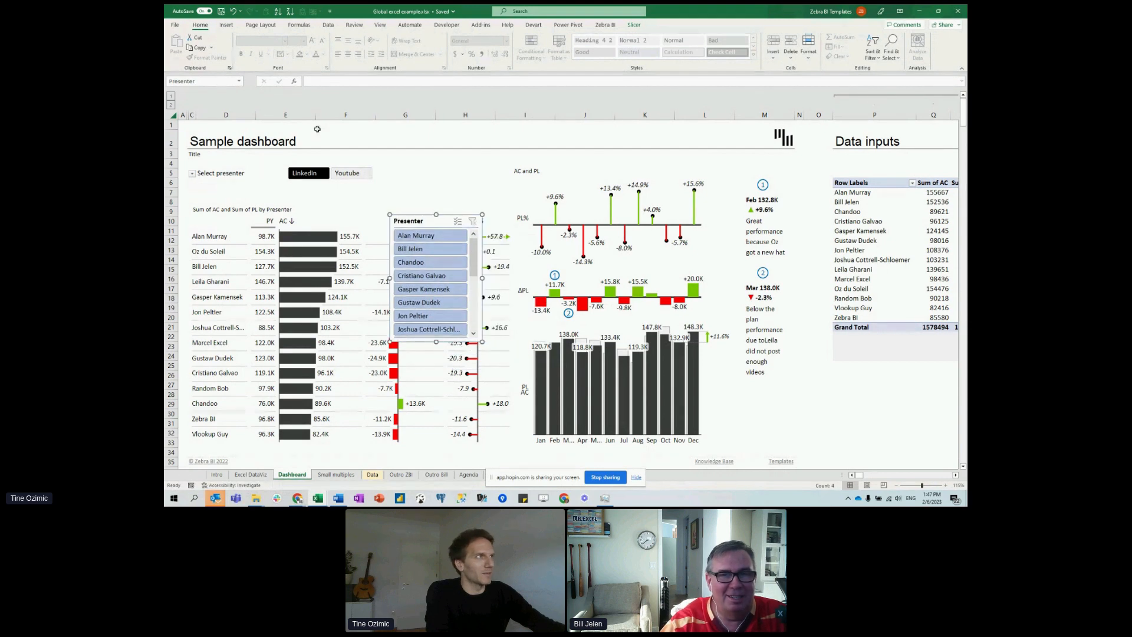
Turn off Autofit column widths on update in Excel's default PivotTable layout and save the options.
{"action": "left_click", "coordinate": [176, 25]}
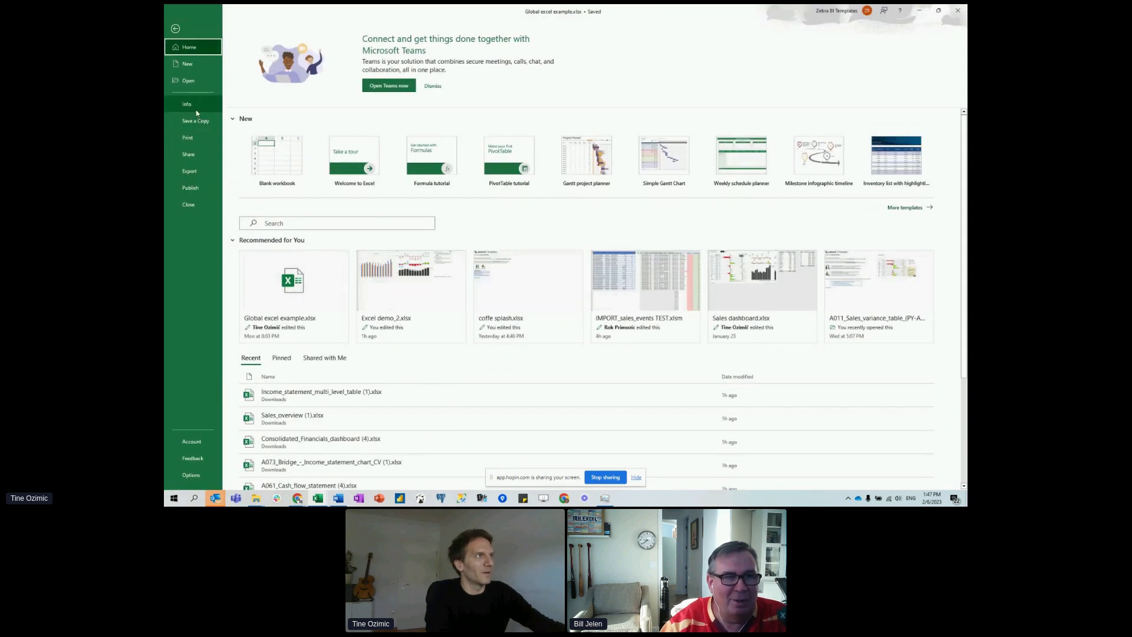
{"action": "left_click", "coordinate": [176, 28]}
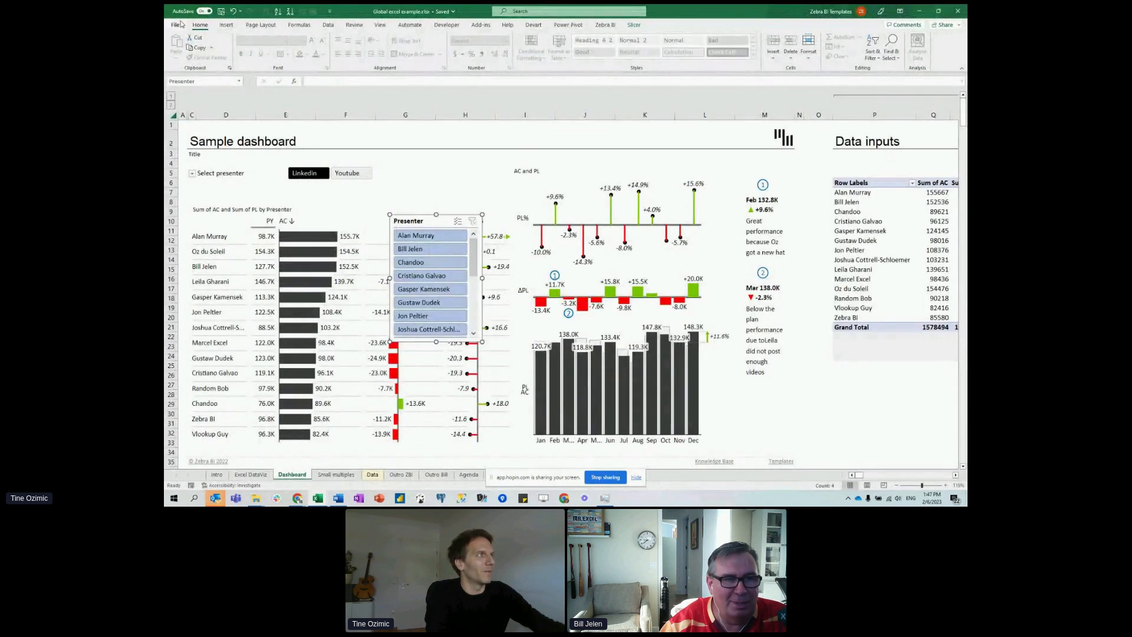
{"action": "left_click", "coordinate": [176, 25]}
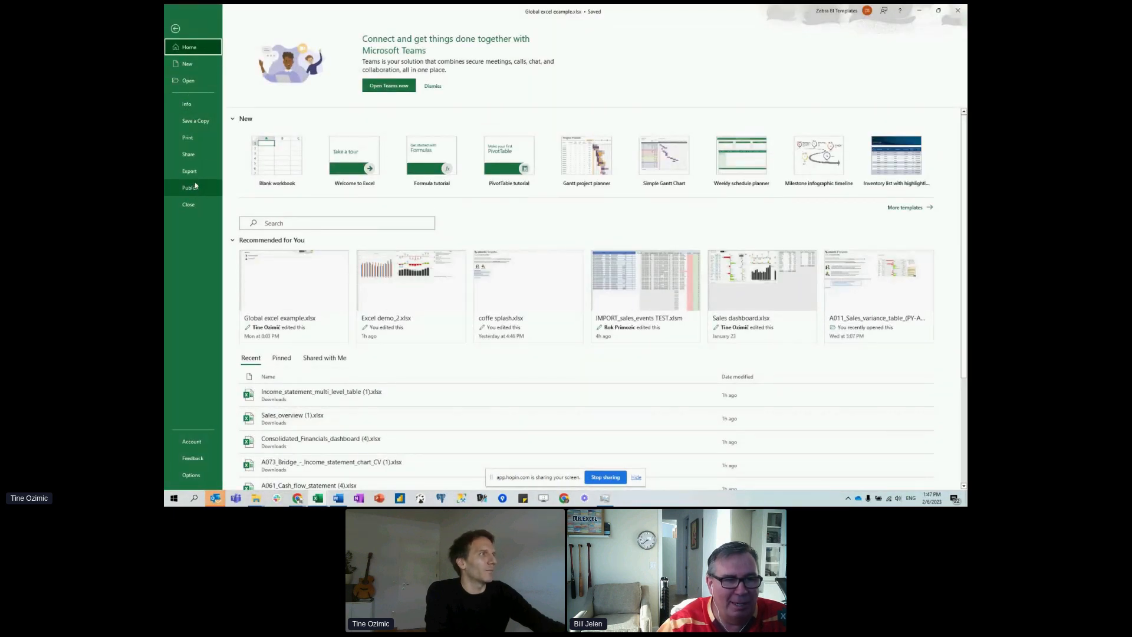
{"action": "left_click", "coordinate": [191, 475]}
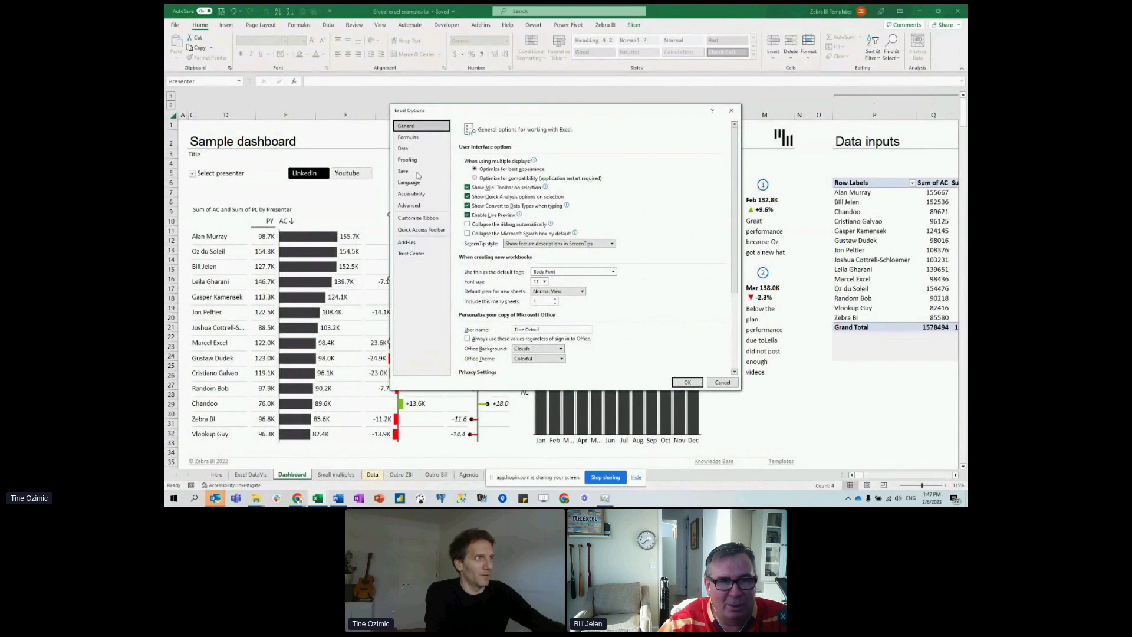
{"action": "left_click", "coordinate": [407, 149]}
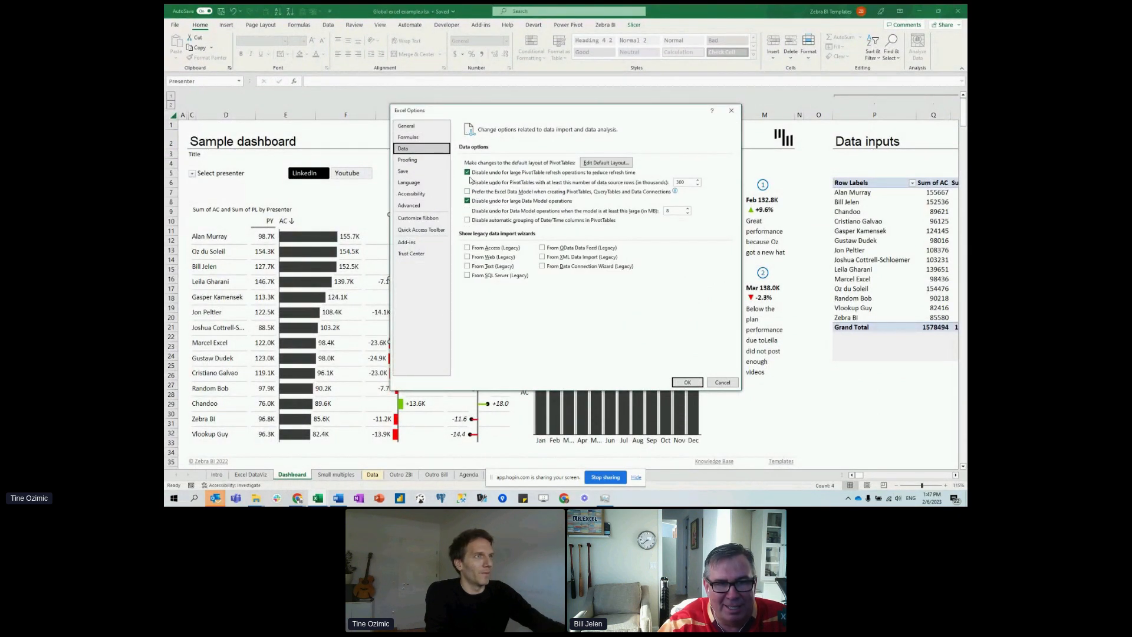
{"action": "left_click", "coordinate": [606, 163]}
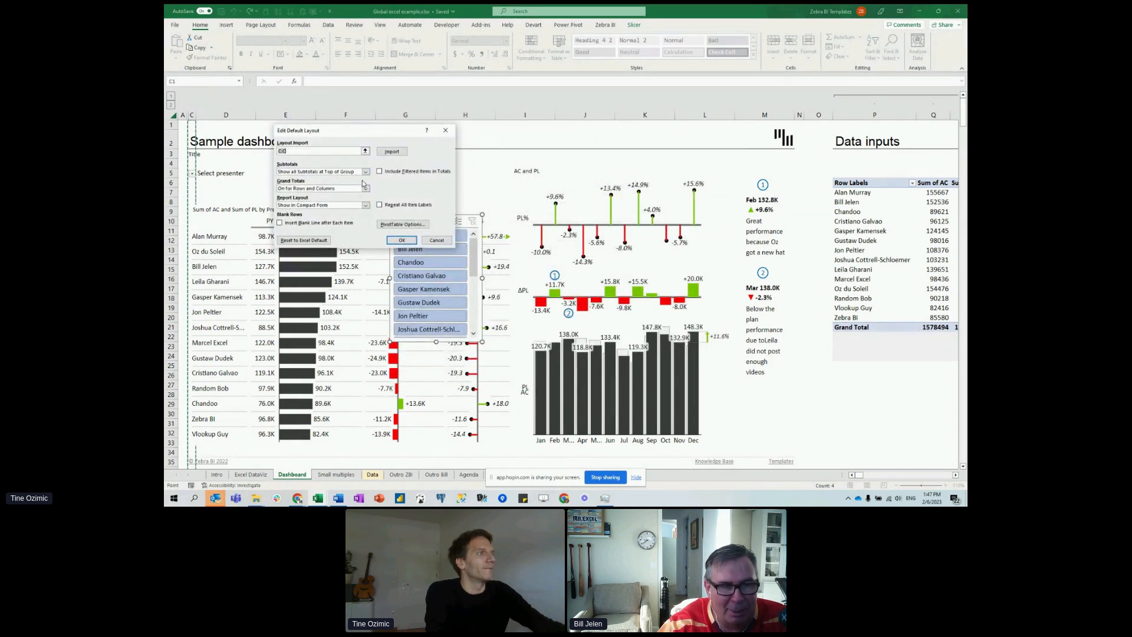
{"action": "left_click", "coordinate": [402, 224]}
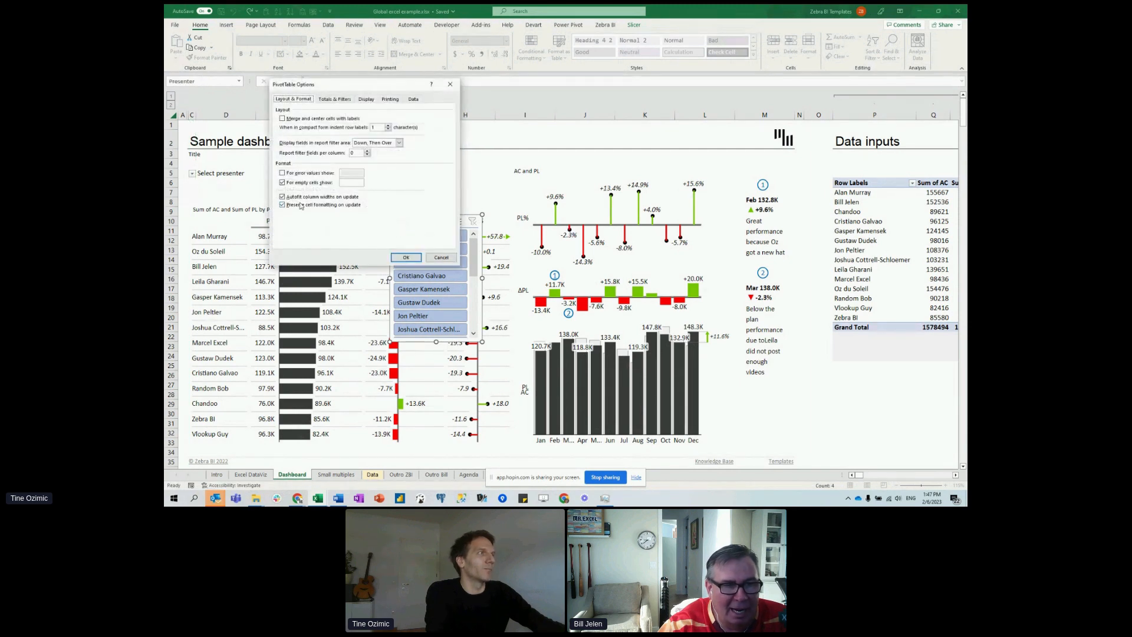
{"action": "left_click", "coordinate": [283, 197]}
{"action": "left_click", "coordinate": [405, 257]}
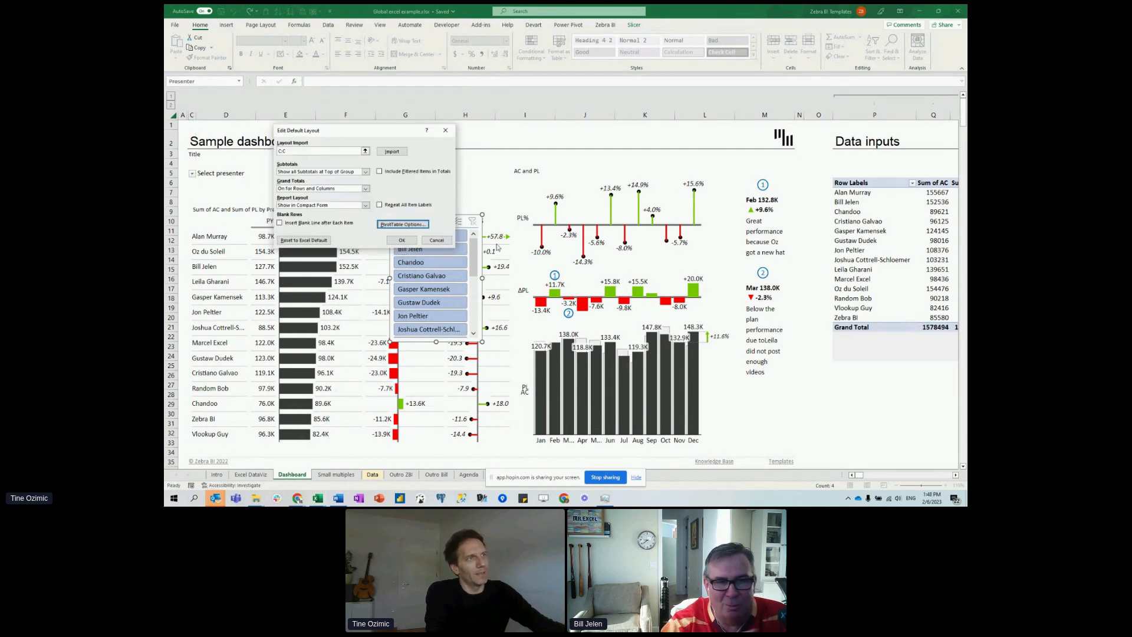
{"action": "left_click", "coordinate": [403, 240]}
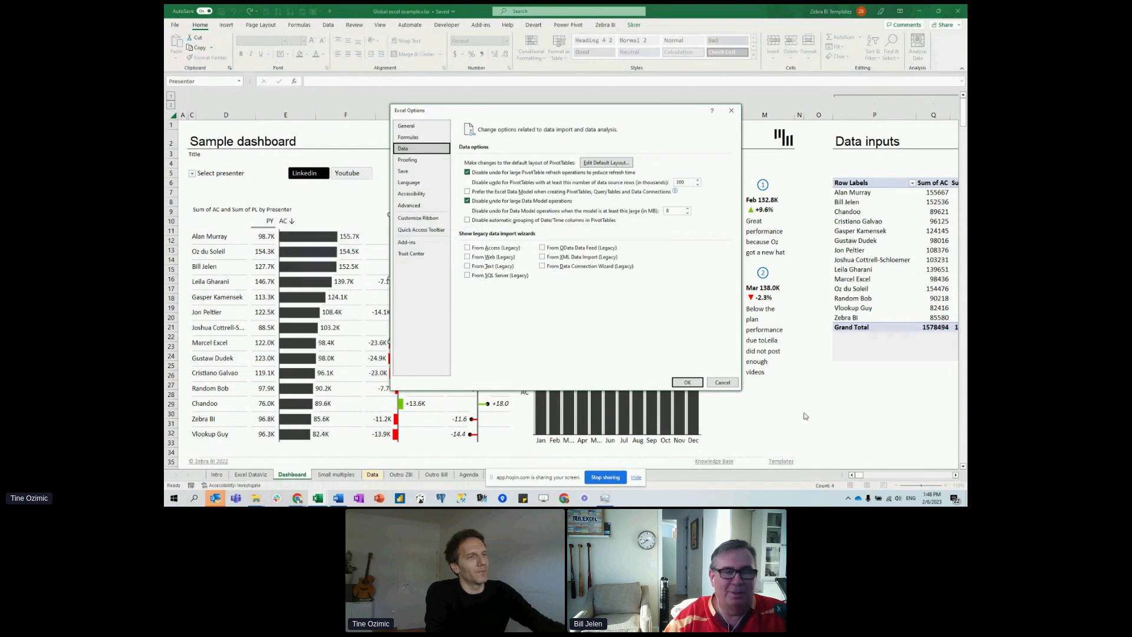
{"action": "left_click", "coordinate": [701, 384]}
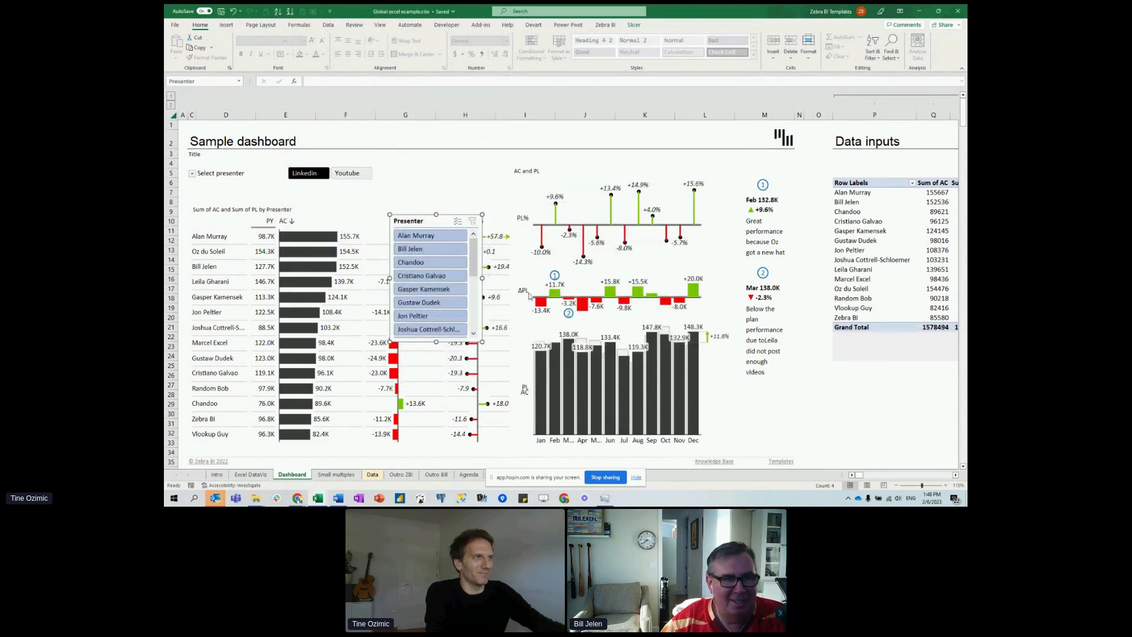
Shift the Presenter slicer slightly up over the presenter chart and set the Presenter filter to the second presenter in the list.
{"action": "left_click_drag", "start_coordinate": [456, 215], "coordinate": [437, 192]}
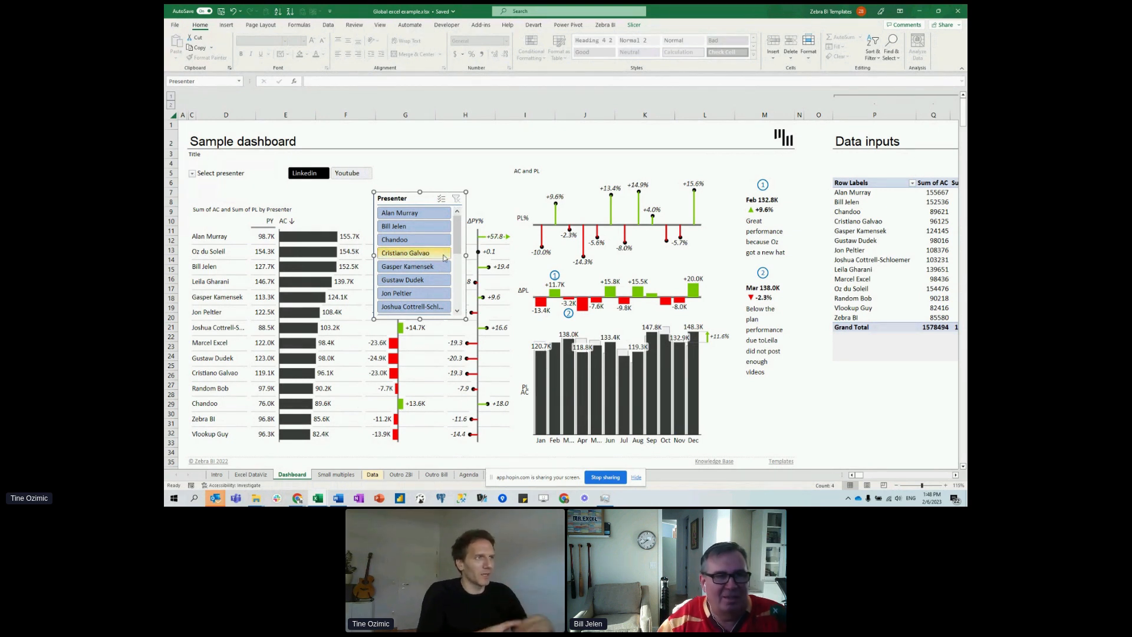
{"action": "left_click", "coordinate": [191, 173]}
{"action": "left_click", "coordinate": [188, 208]}
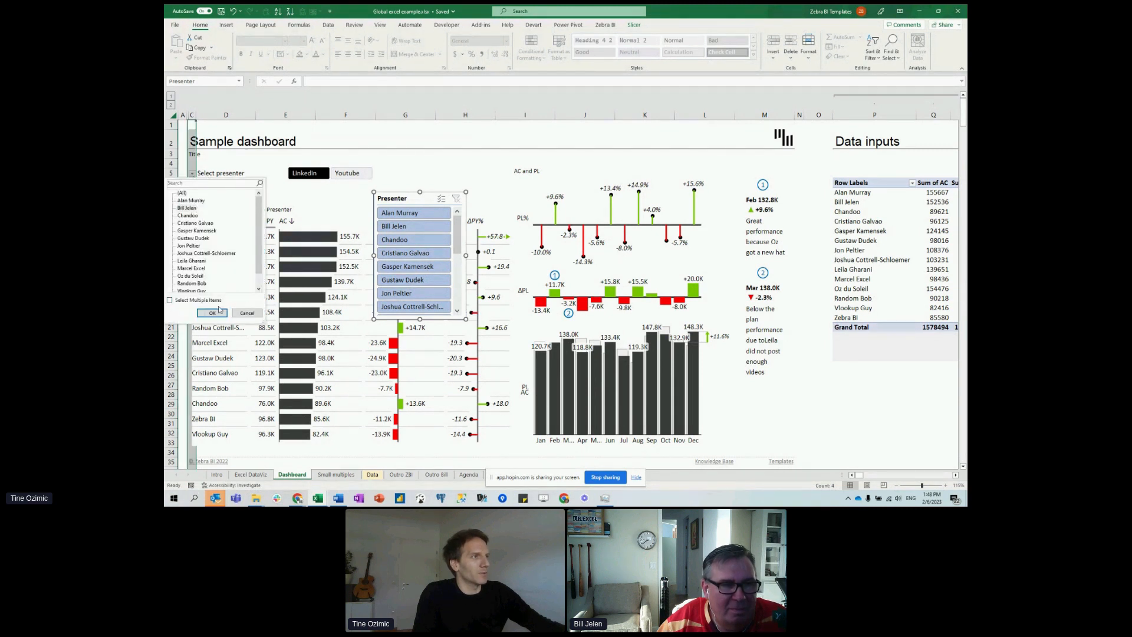
{"action": "left_click", "coordinate": [211, 313]}
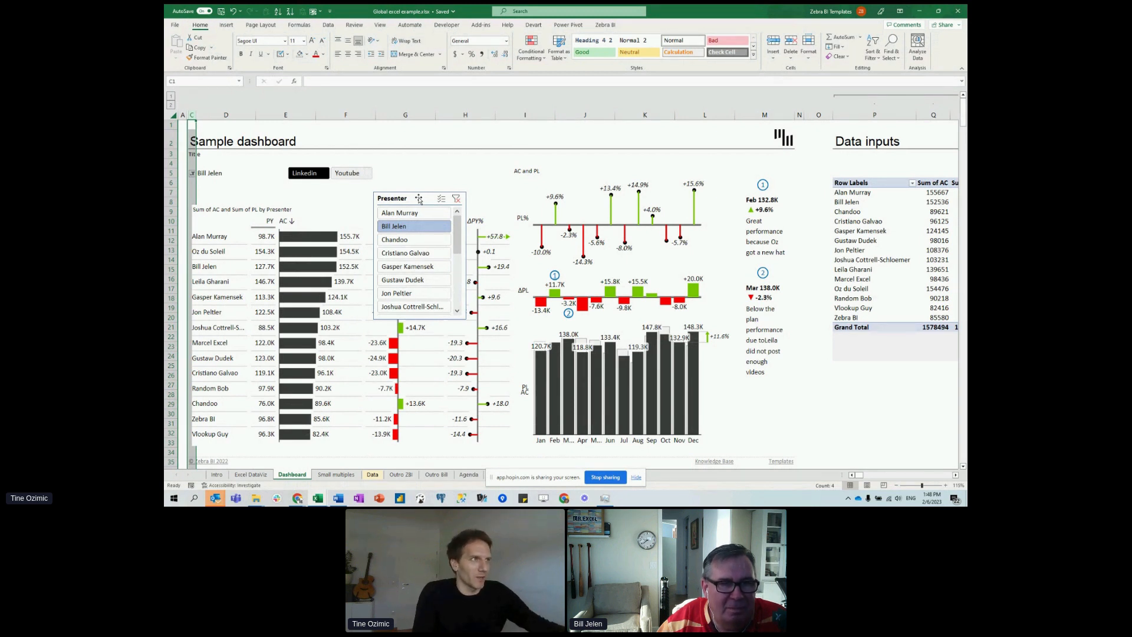
Connect the Presenter slicer to PivotTable_trend through its report connections.
{"action": "left_click", "coordinate": [418, 194]}
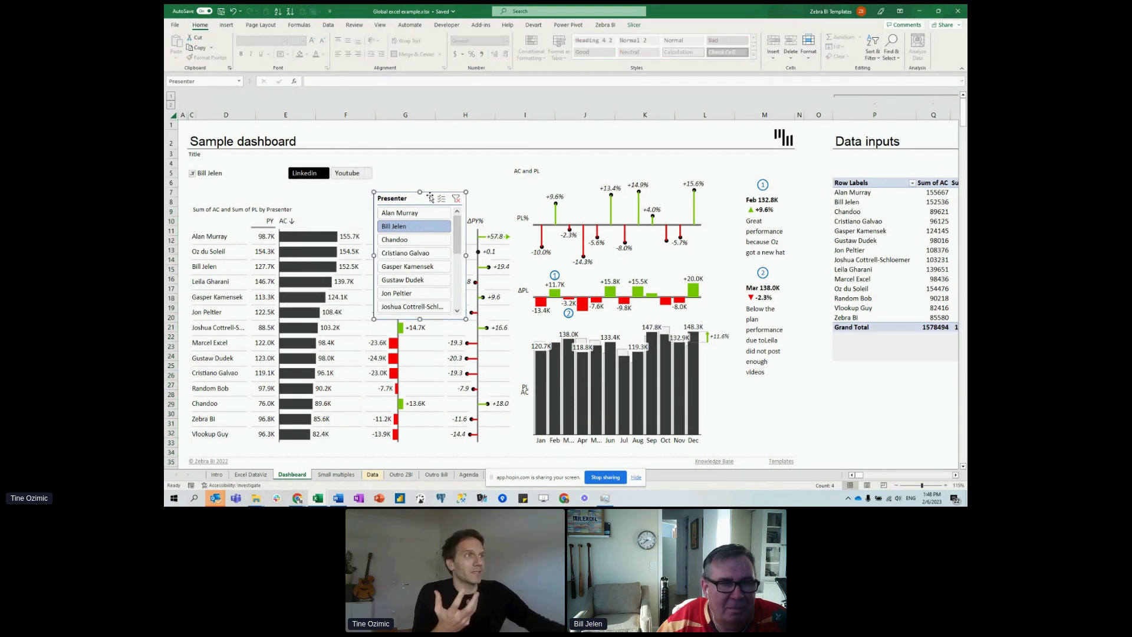
{"action": "left_click", "coordinate": [632, 26]}
{"action": "left_click", "coordinate": [229, 52]}
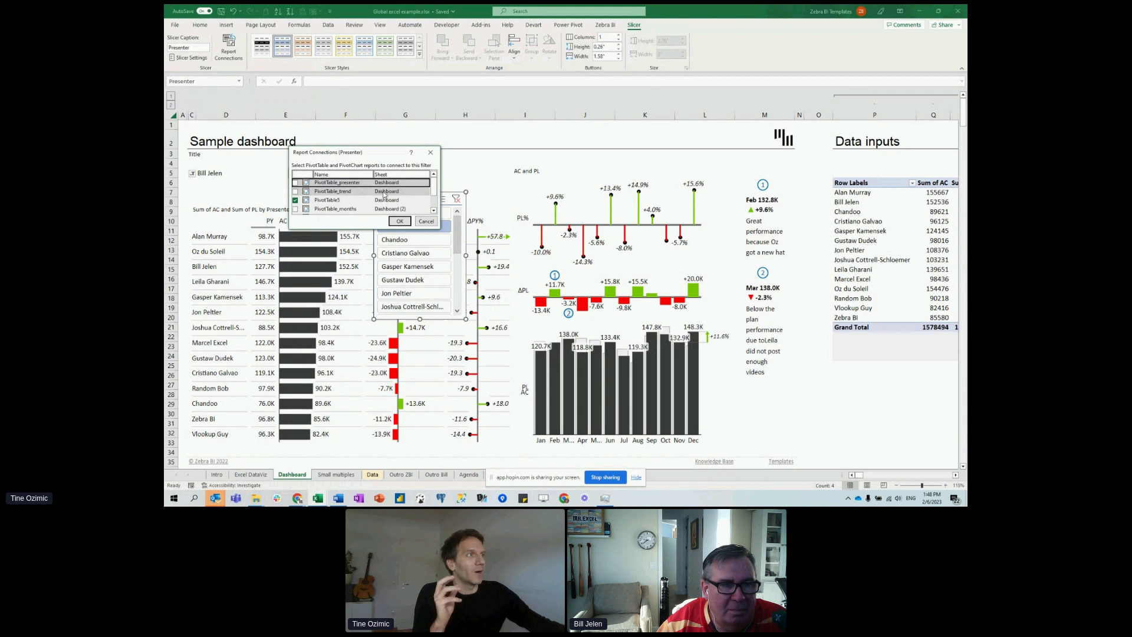
{"action": "left_click", "coordinate": [295, 192]}
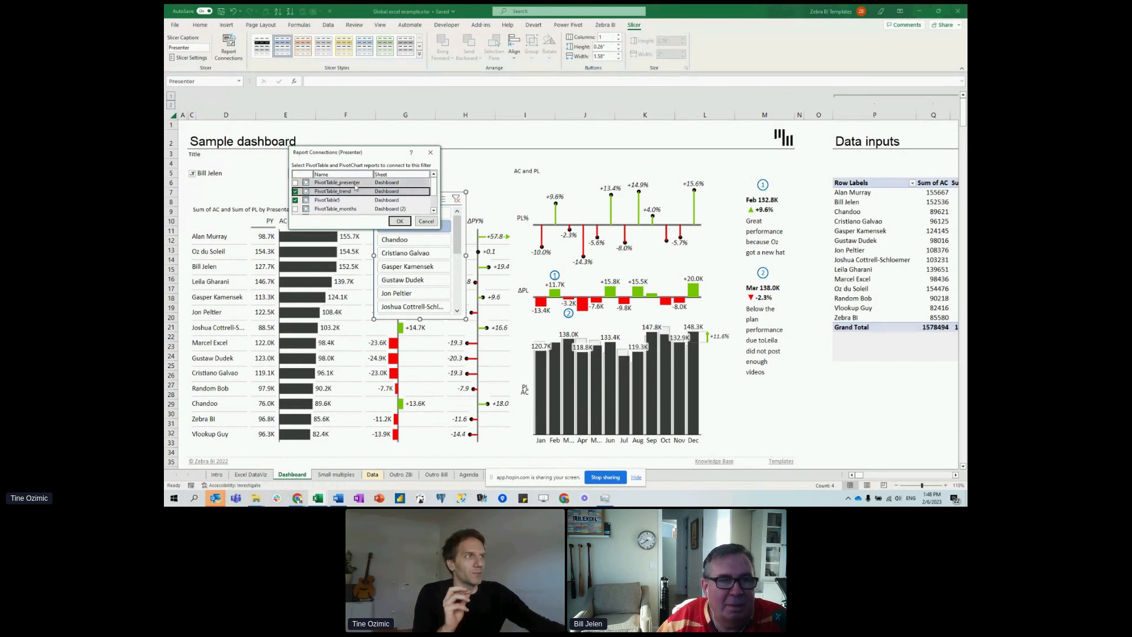
{"action": "left_click", "coordinate": [400, 221]}
Move the Presenter slicer off the dashboard and past the Data inputs tables.
{"action": "left_click_drag", "start_coordinate": [400, 195], "coordinate": [904, 221]}
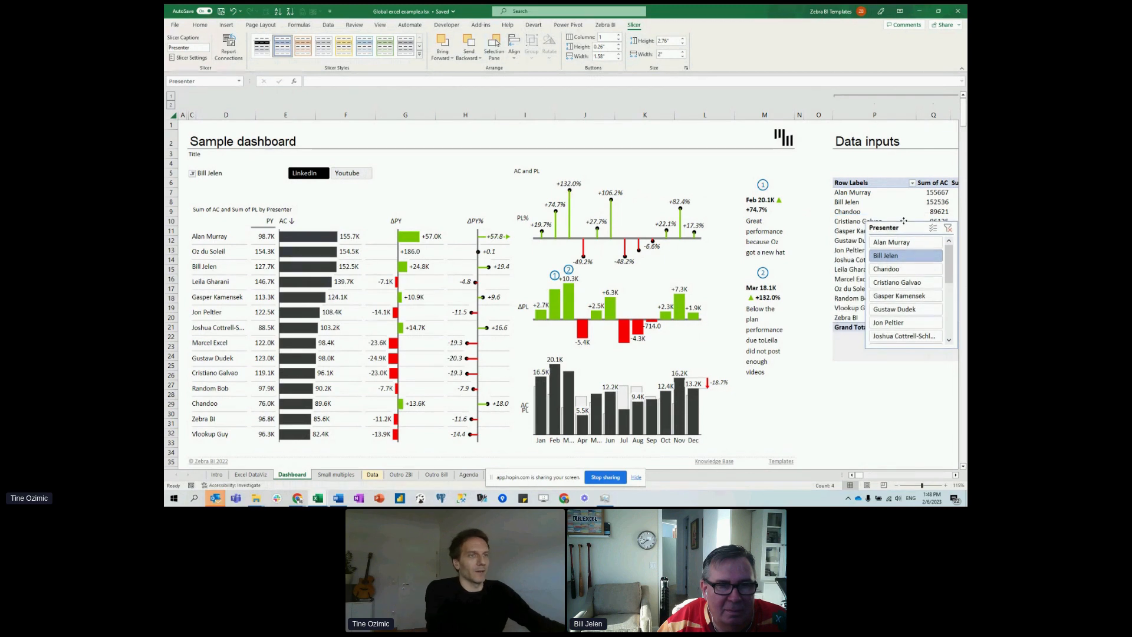
{"action": "left_click", "coordinate": [850, 401]}
{"action": "key", "text": "Right"}
{"action": "key", "text": "Right"}
{"action": "key", "text": "Right"}
{"action": "key", "text": "Right"}
{"action": "key", "text": "Right"}
{"action": "key", "text": "Right"}
{"action": "key", "text": "Right"}
{"action": "key", "text": "Right"}
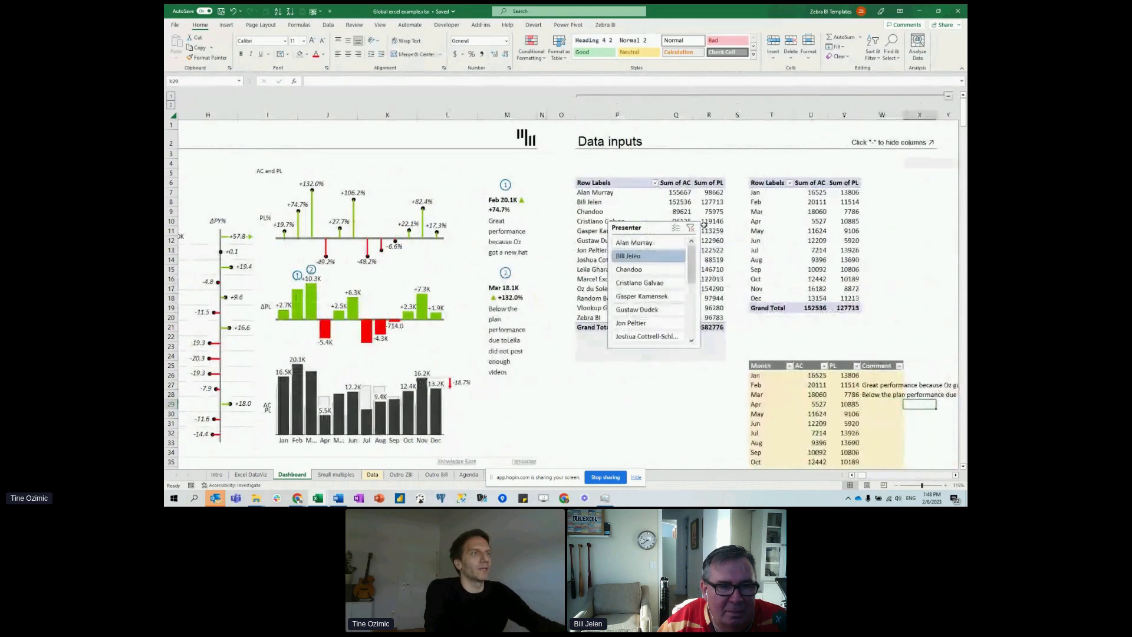
{"action": "key", "text": "Right"}
{"action": "key", "text": "Right"}
{"action": "left_click_drag", "start_coordinate": [541, 226], "coordinate": [954, 227]}
Collapse the grouped Data inputs columns P to X and move the Presenter slicer farther out to column AK.
{"action": "left_click", "coordinate": [511, 97]}
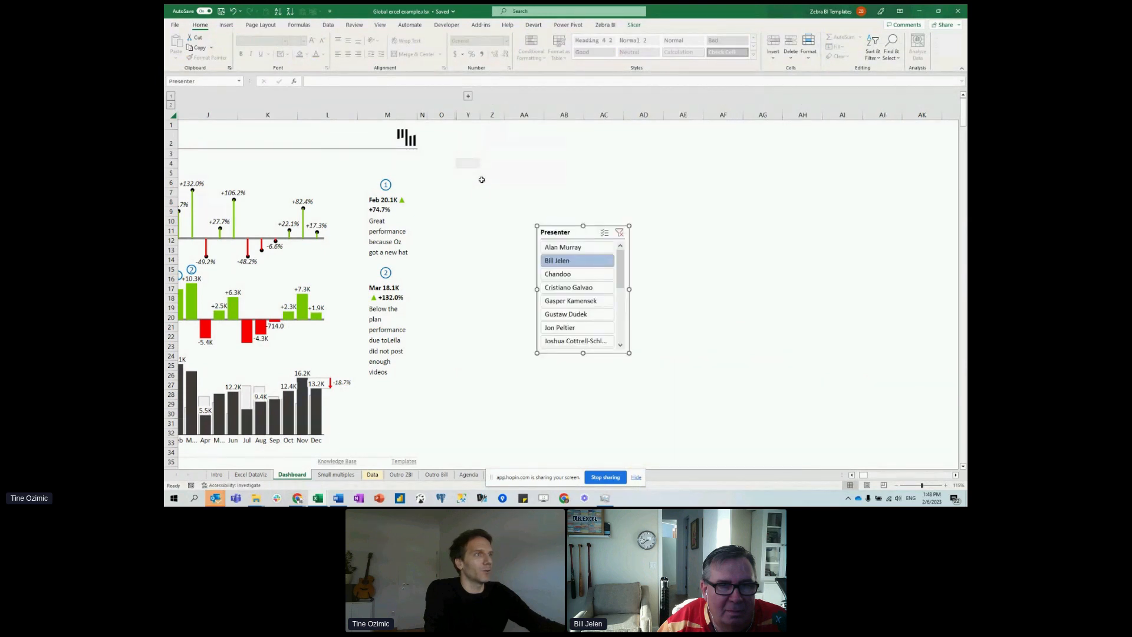
{"action": "left_click", "coordinate": [506, 212]}
{"action": "left_click_drag", "start_coordinate": [564, 222], "coordinate": [930, 139]}
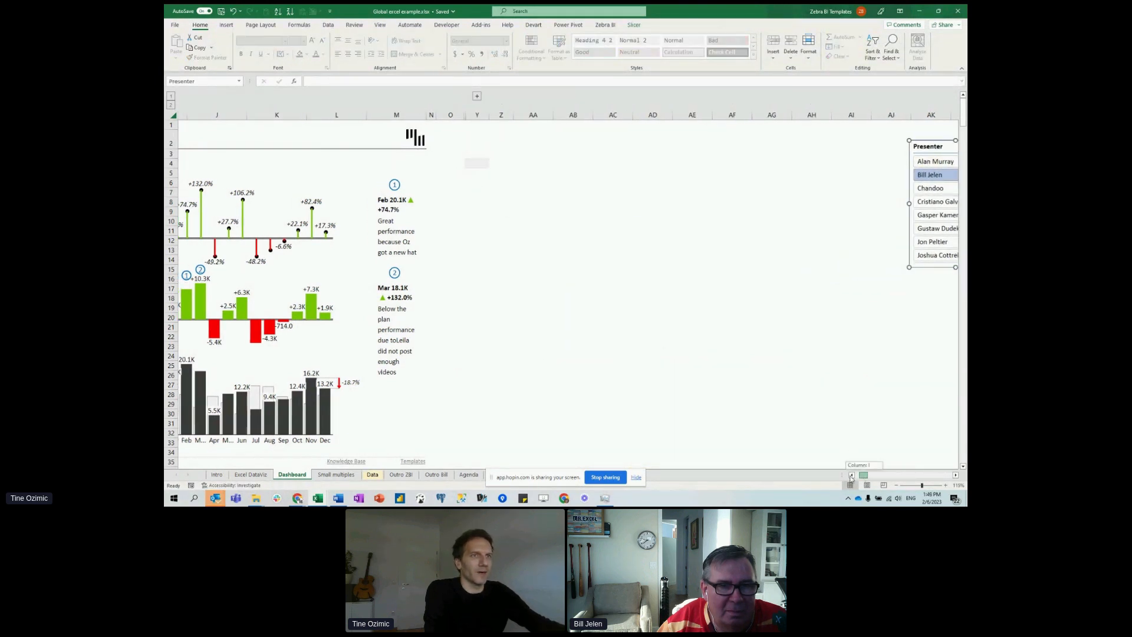
{"action": "scroll", "coordinate": [833, 475], "scroll_direction": "left", "scroll_amount": 5}
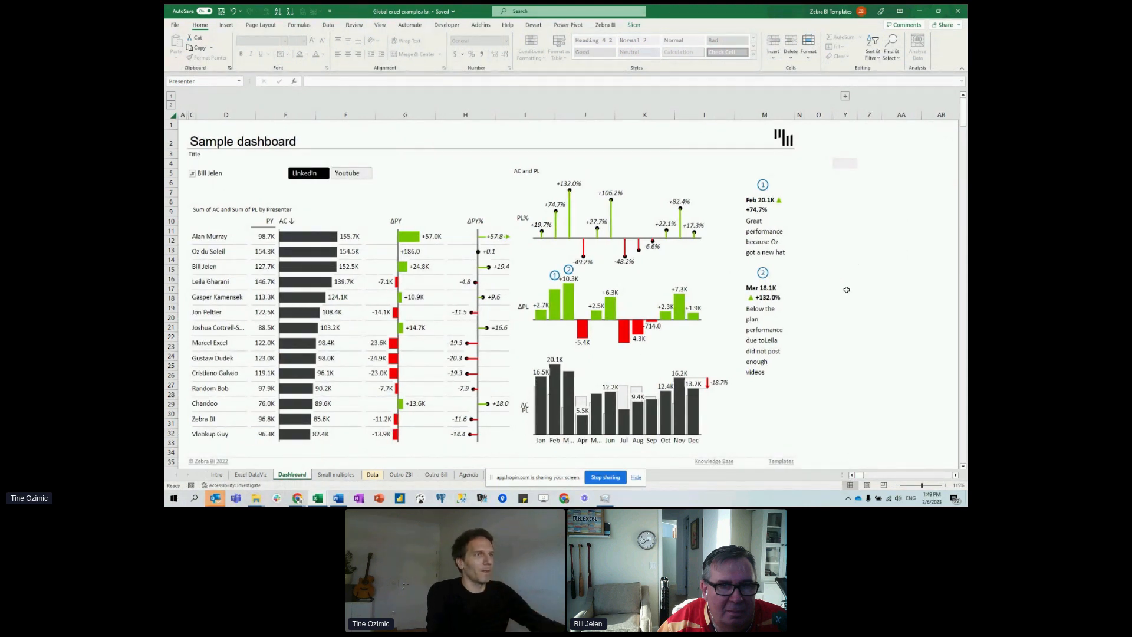
{"action": "left_click", "coordinate": [854, 307]}
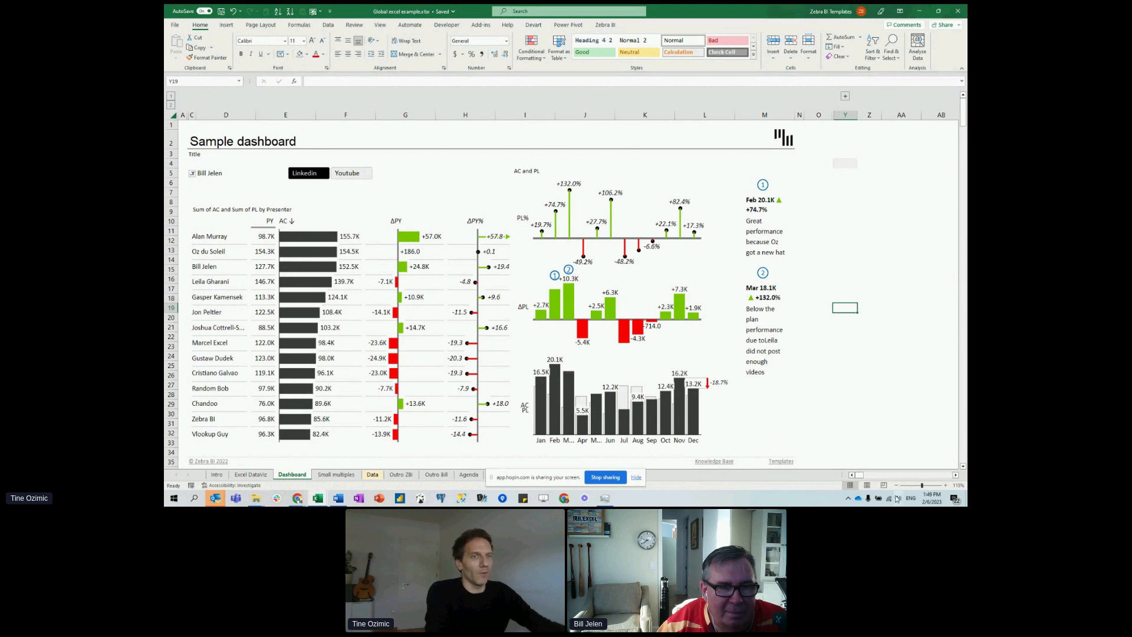
Set the Presenter filter to the first presenter listed and include both LinkedIn and Youtube in the Channel slicer at 110% zoom.
{"action": "left_click", "coordinate": [896, 487]}
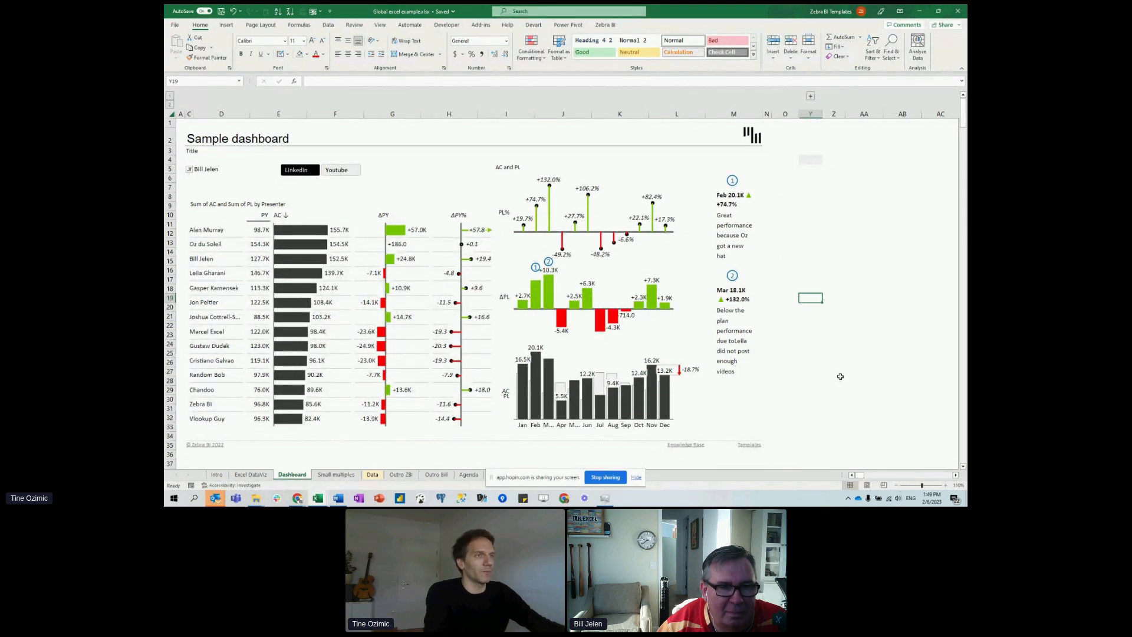
{"action": "left_click", "coordinate": [189, 169]}
{"action": "left_click", "coordinate": [191, 196]}
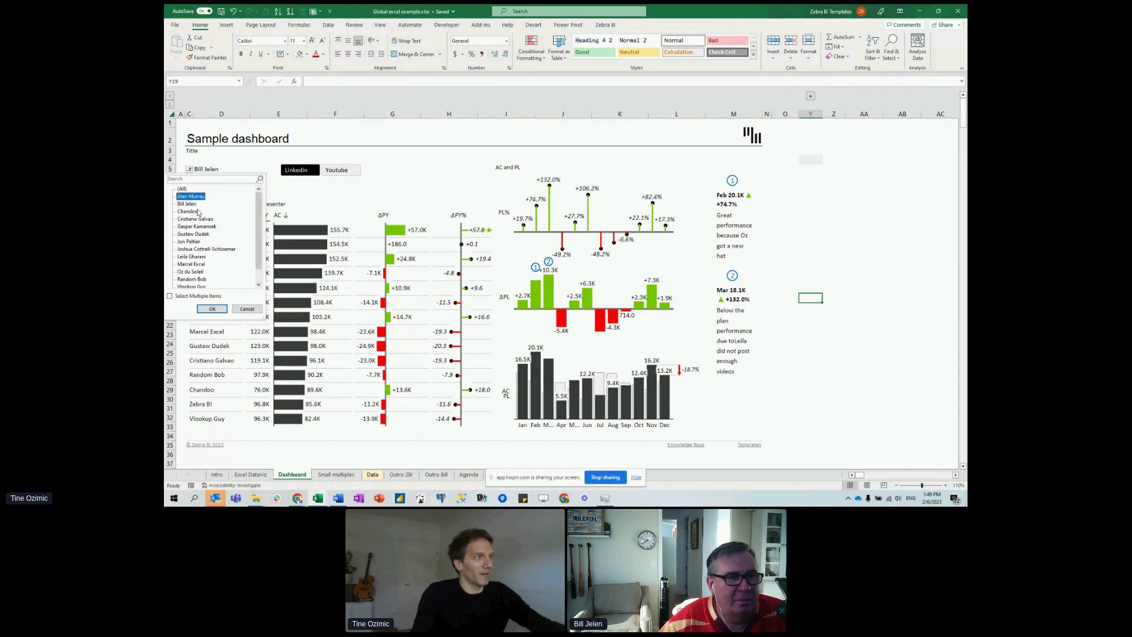
{"action": "left_click", "coordinate": [211, 308]}
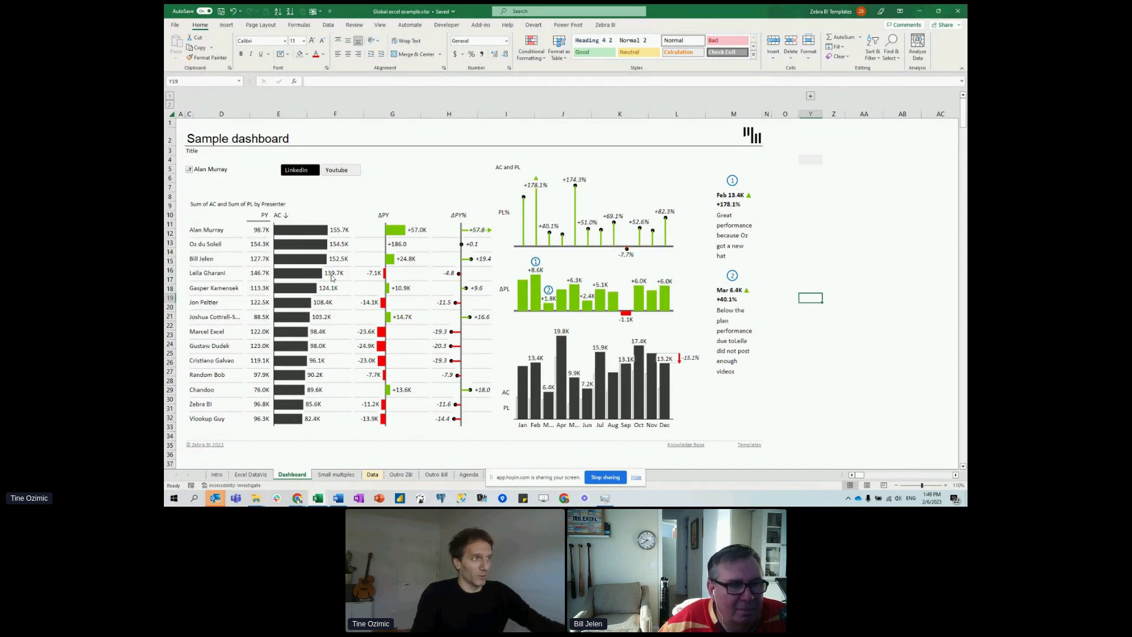
{"action": "left_click", "coordinate": [316, 208]}
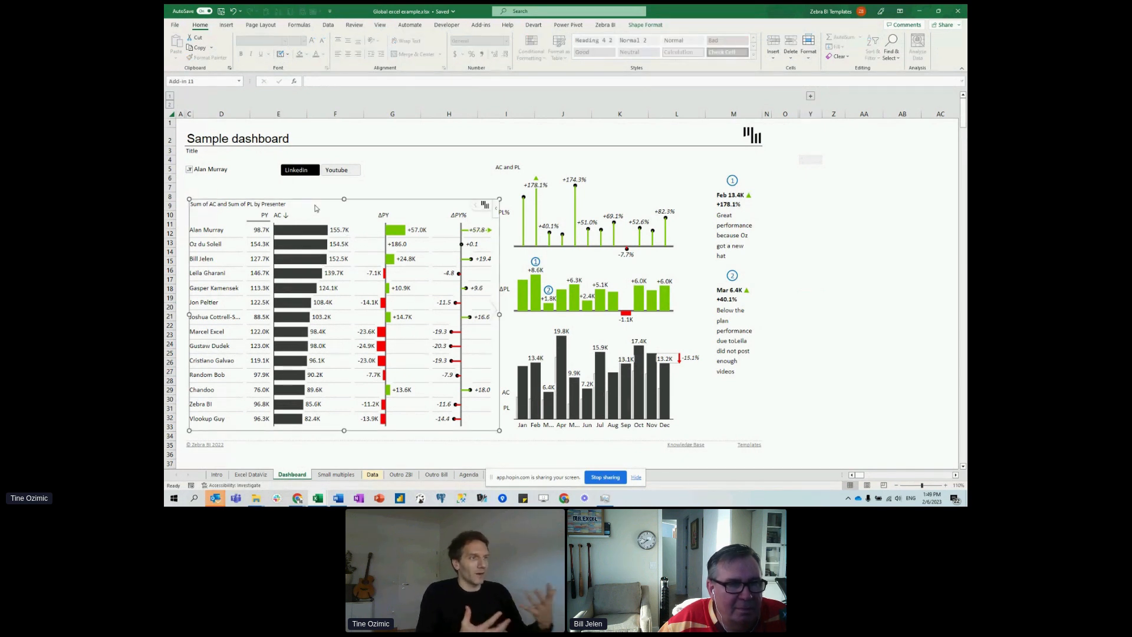
{"action": "left_click", "coordinate": [334, 173]}
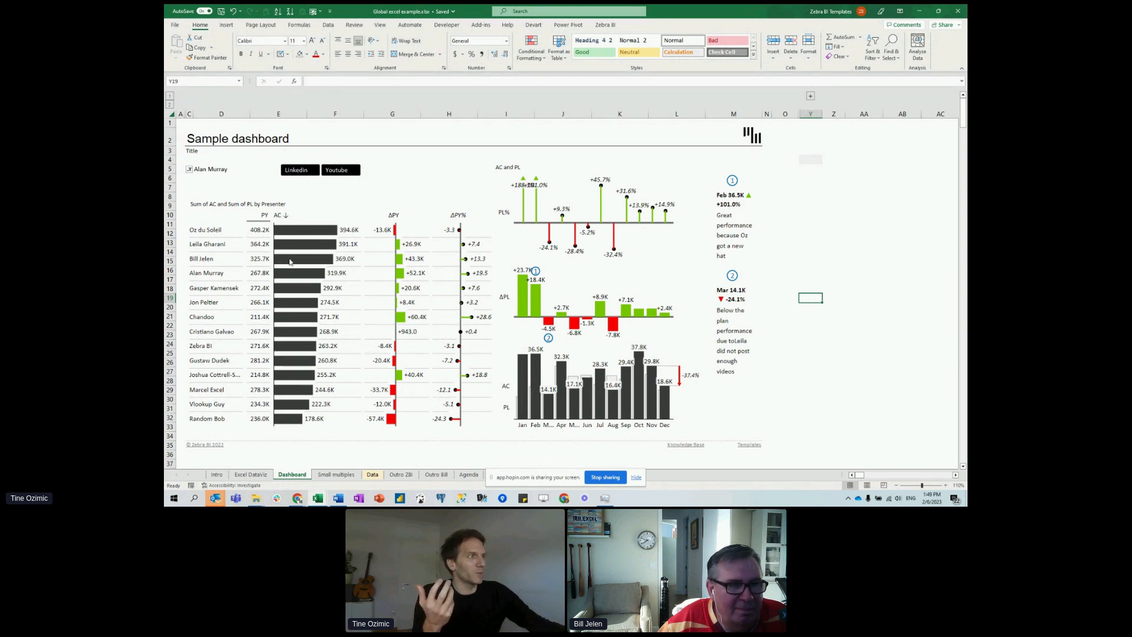
Highlight the third presenter's row in the presenter chart with a blue bar color.
{"action": "left_click", "coordinate": [223, 276]}
{"action": "left_click", "coordinate": [200, 259]}
{"action": "mouse_move", "coordinate": [210, 302]}
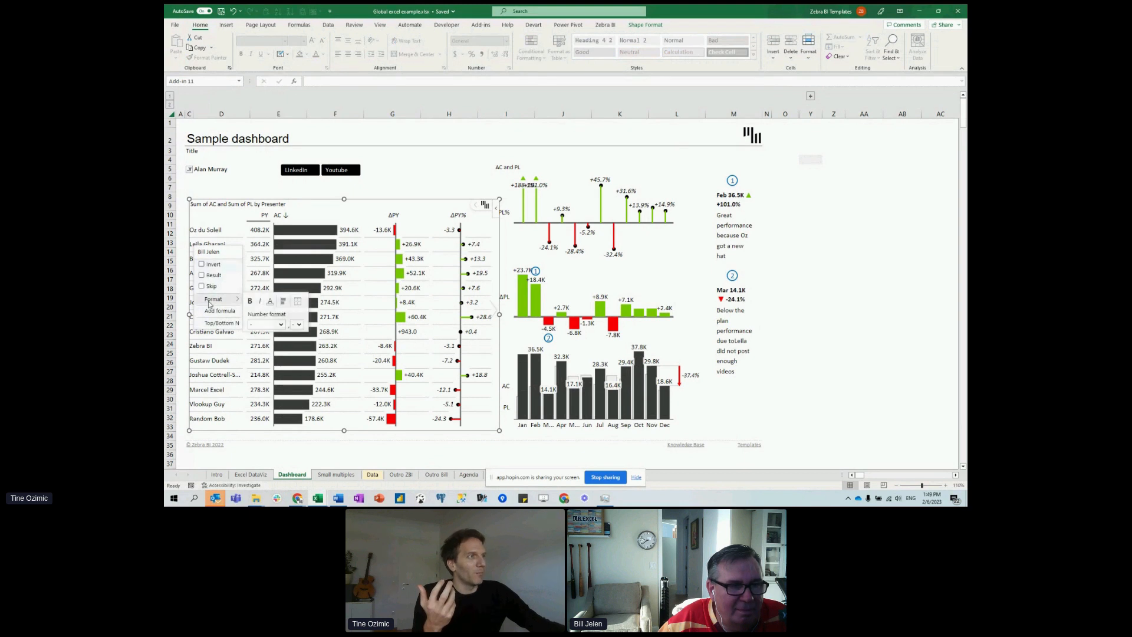
{"action": "left_click", "coordinate": [282, 302]}
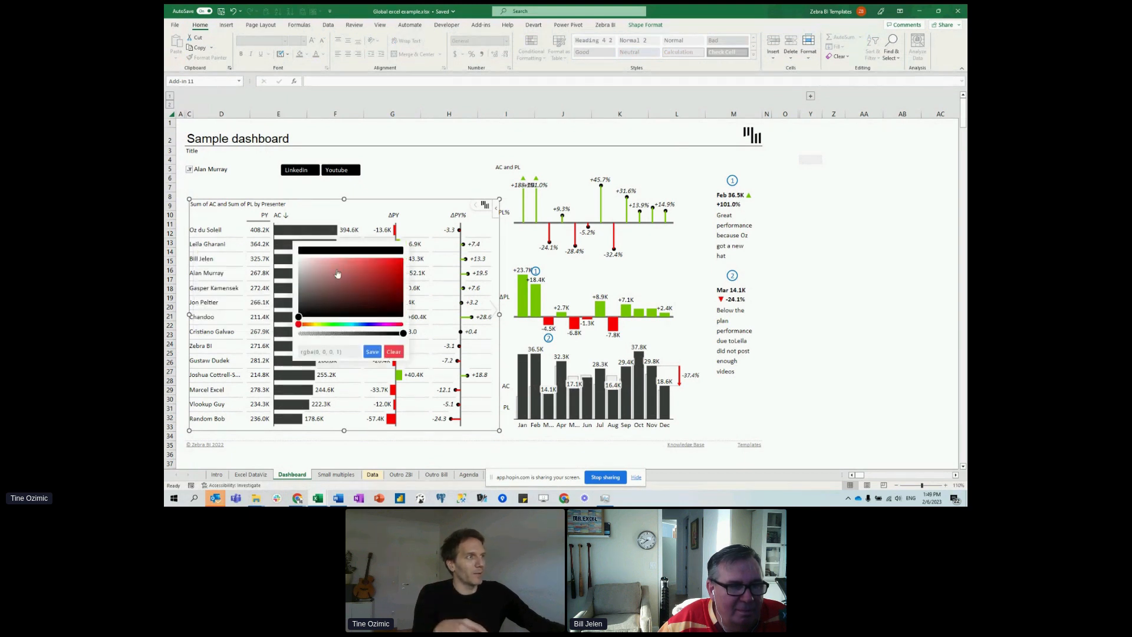
{"action": "left_click", "coordinate": [366, 324]}
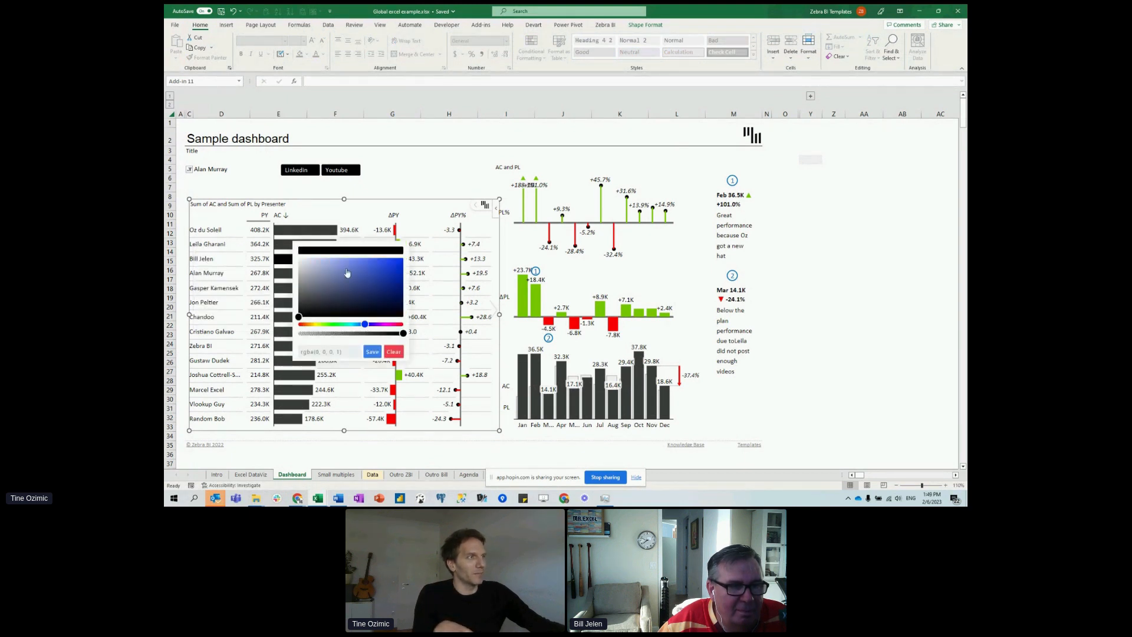
{"action": "left_click", "coordinate": [360, 269]}
{"action": "left_click", "coordinate": [371, 352]}
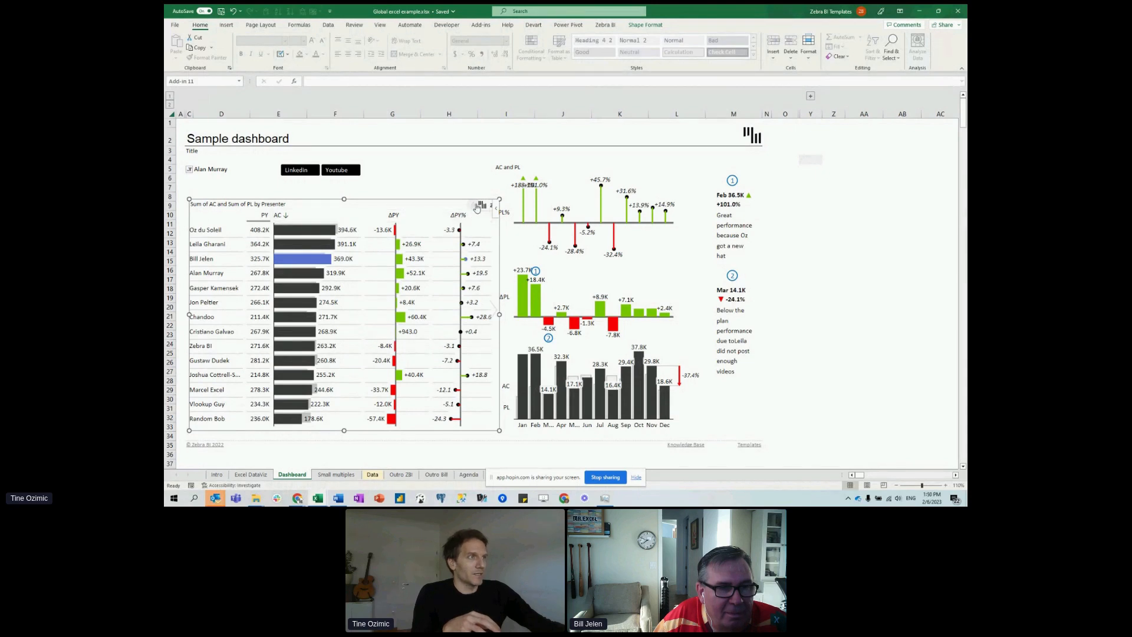
Reassign Sum of PL from Previous Year to Plan in the presenter chart and sort the rows by PL in descending order.
{"action": "left_click", "coordinate": [465, 205]}
{"action": "left_click", "coordinate": [440, 244]}
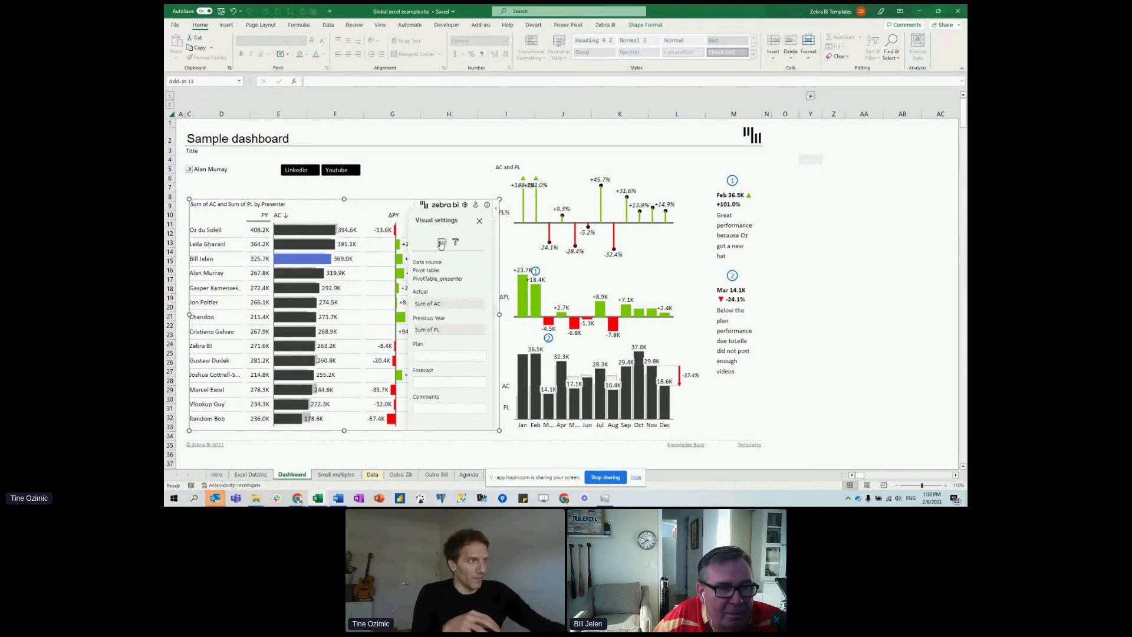
{"action": "left_click_drag", "start_coordinate": [437, 330], "coordinate": [447, 355]}
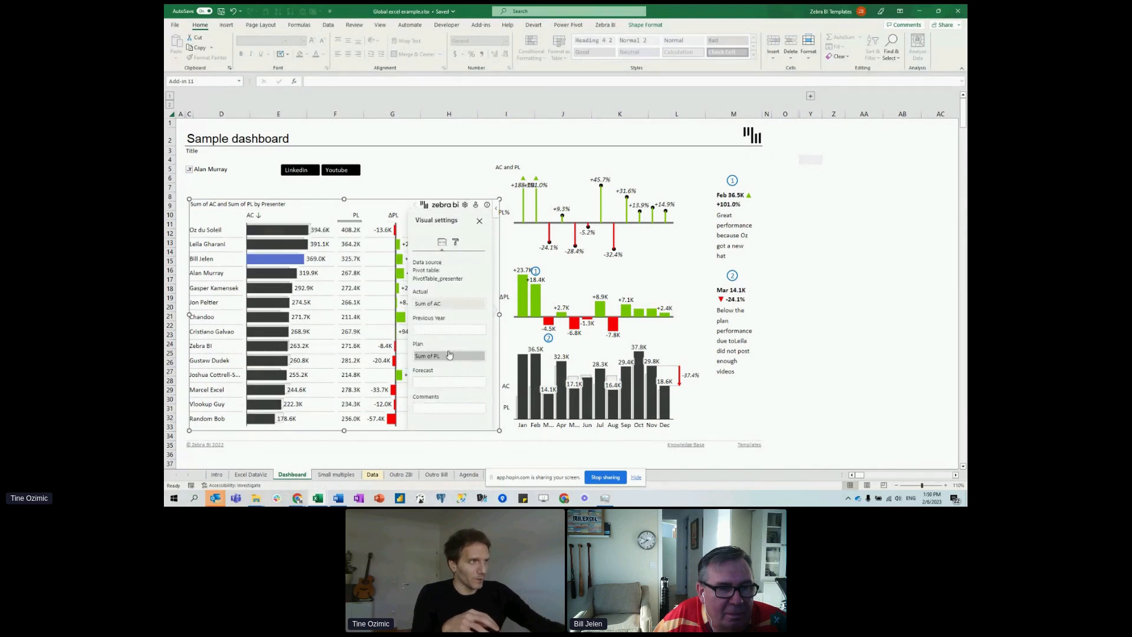
{"action": "left_click", "coordinate": [480, 221]}
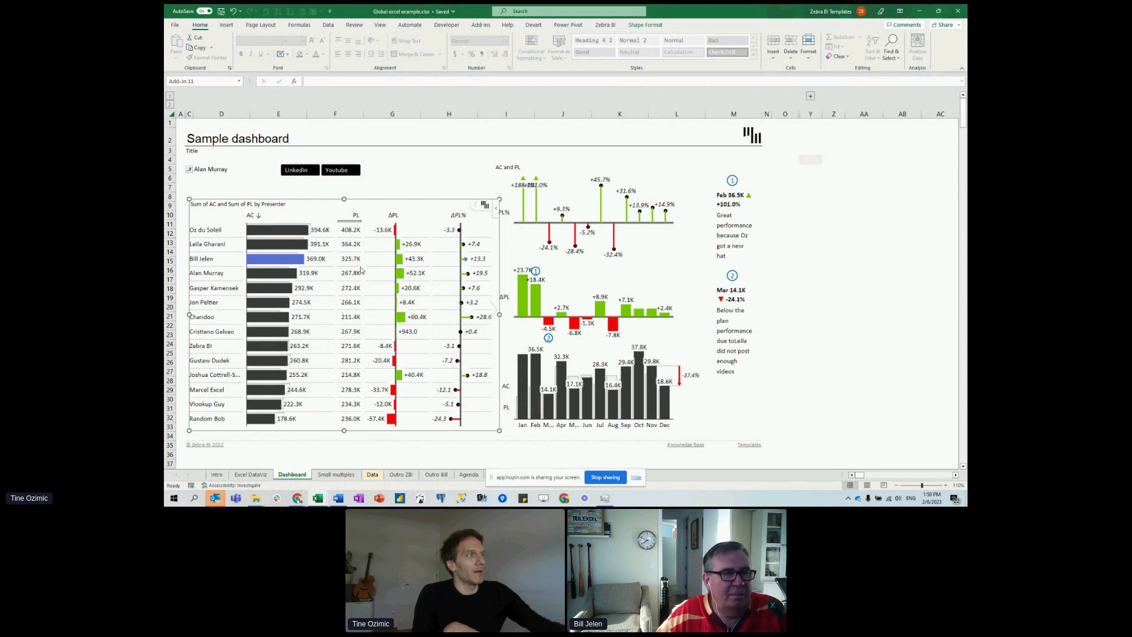
{"action": "left_click", "coordinate": [350, 216]}
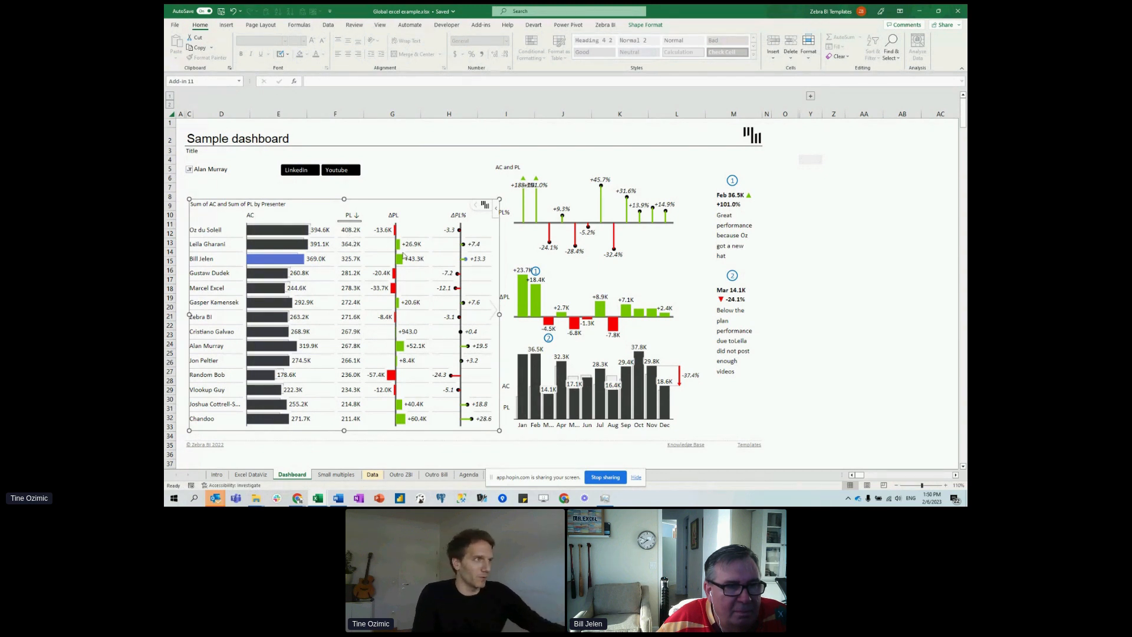
Sort the presenter chart by ΔPL in both directions and finish with AC in descending order.
{"action": "left_click", "coordinate": [399, 216]}
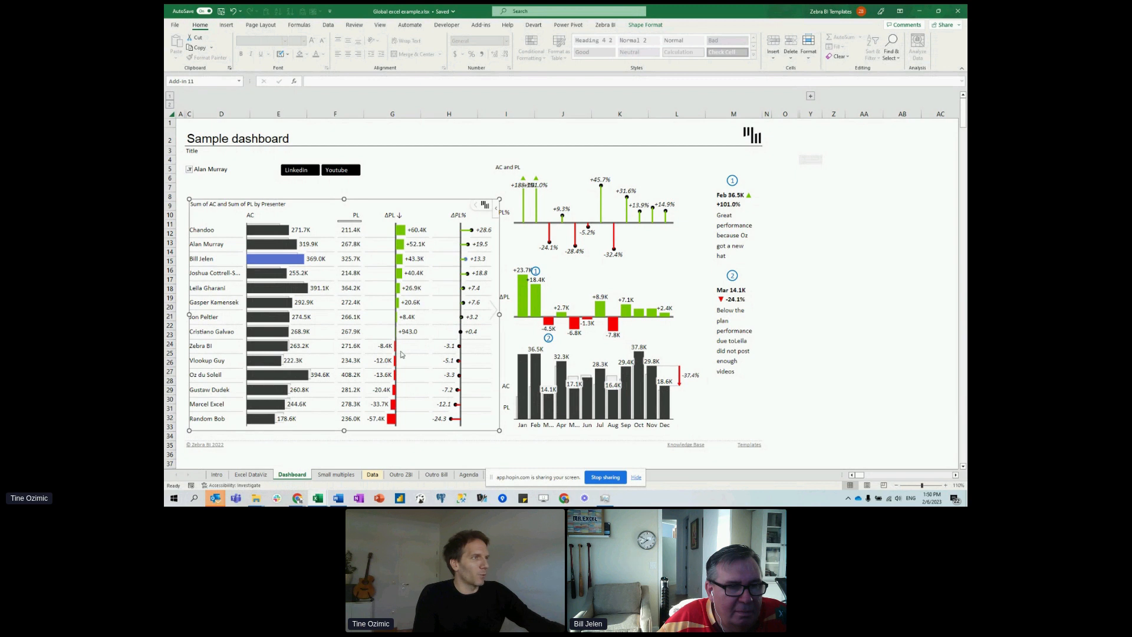
{"action": "left_click", "coordinate": [406, 214]}
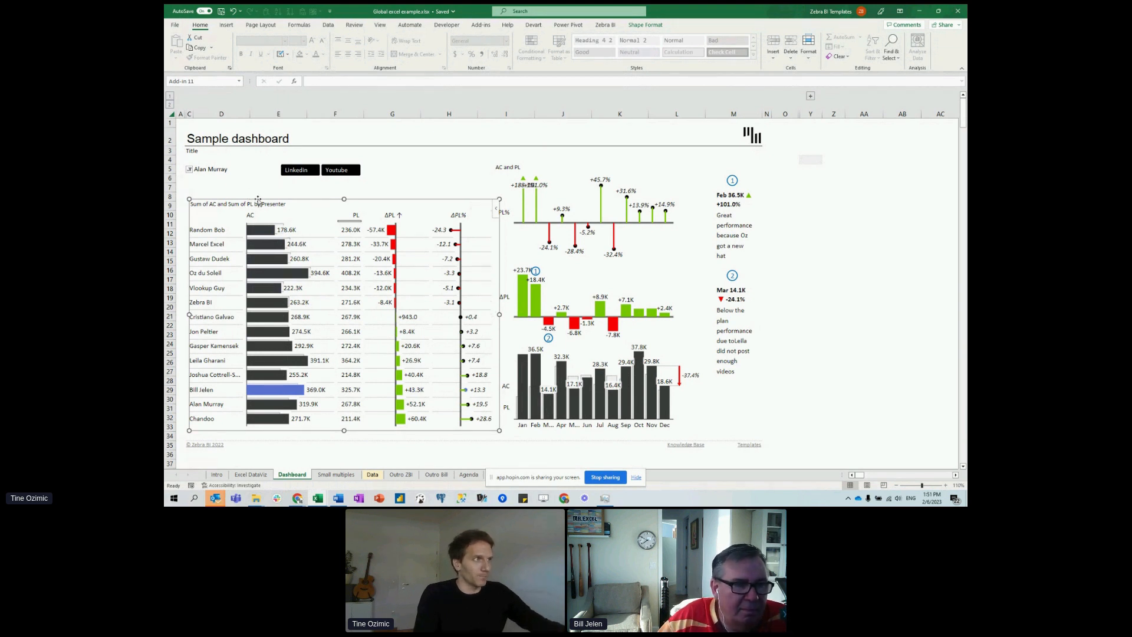
{"action": "left_click", "coordinate": [289, 218]}
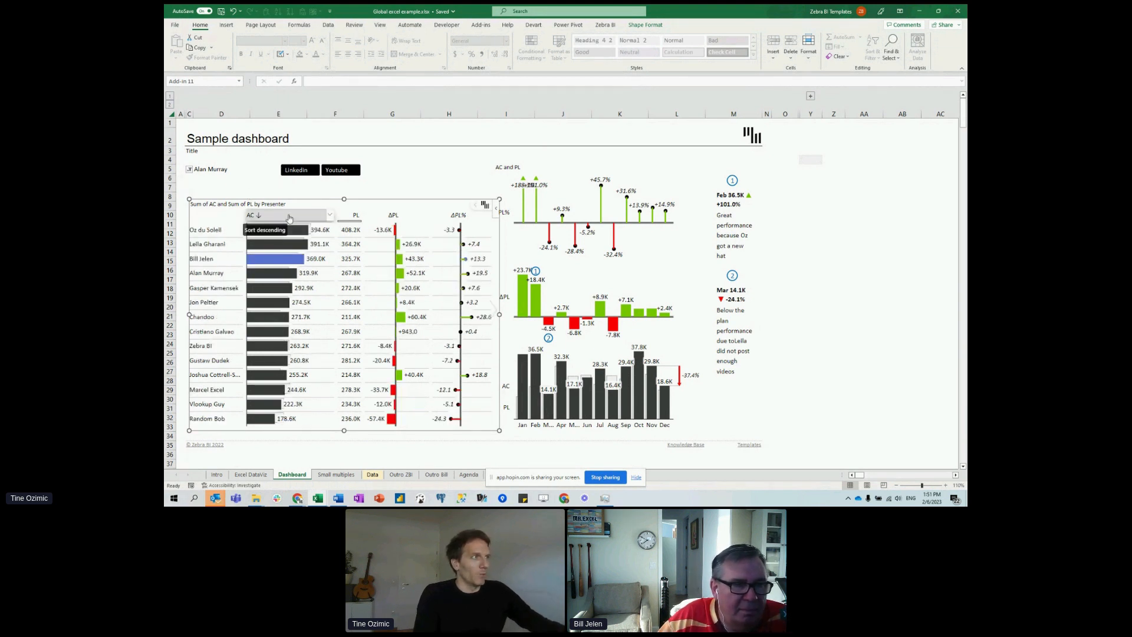
Set the dashboard's Presenter filter to the second presenter listed.
{"action": "left_click", "coordinate": [189, 169]}
{"action": "left_click", "coordinate": [187, 204]}
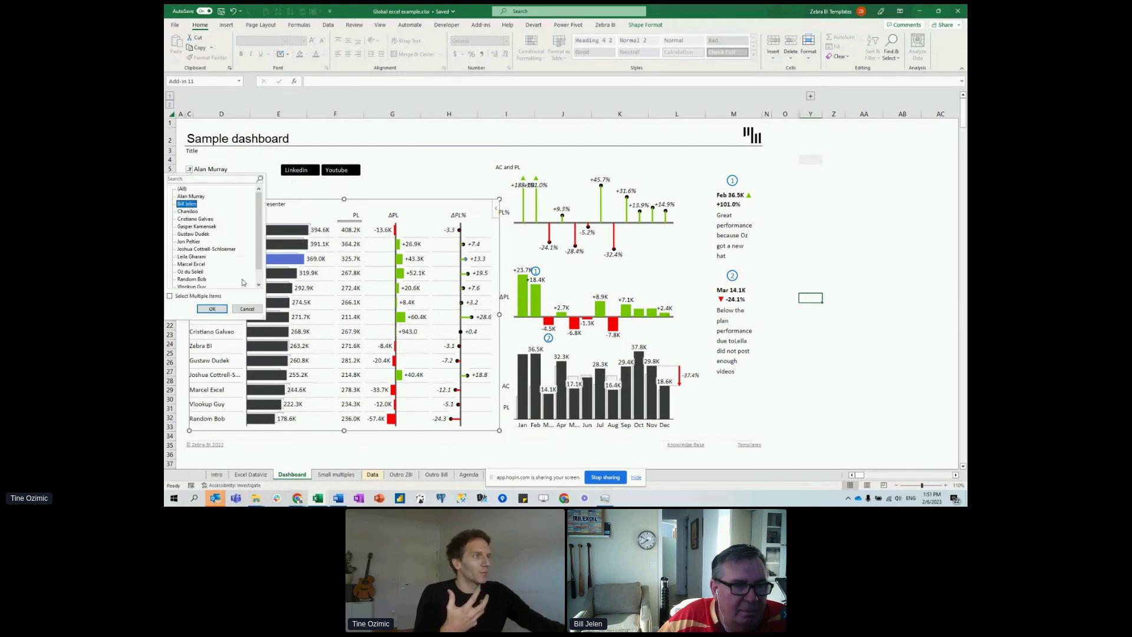
{"action": "left_click", "coordinate": [212, 308]}
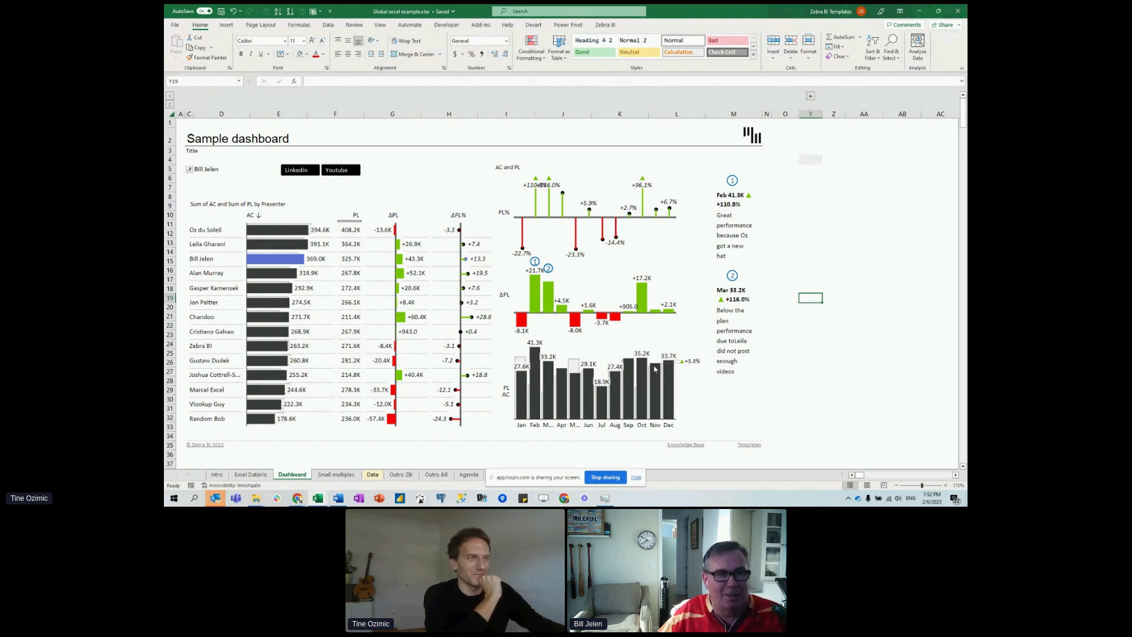
{"action": "left_click", "coordinate": [739, 406]}
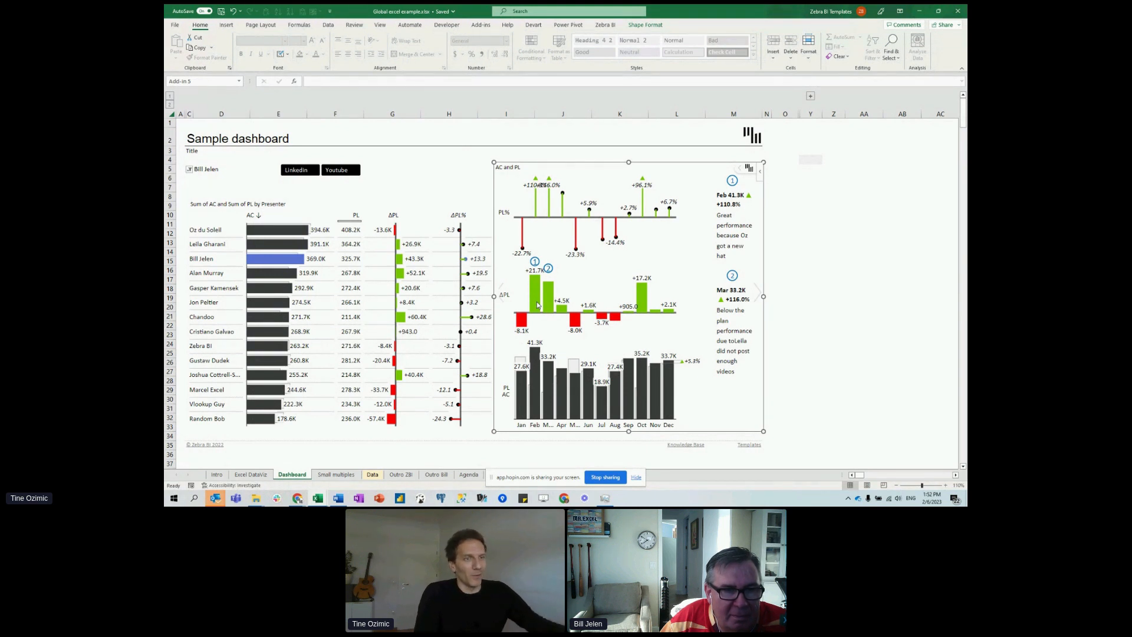
{"action": "left_click", "coordinate": [807, 295]}
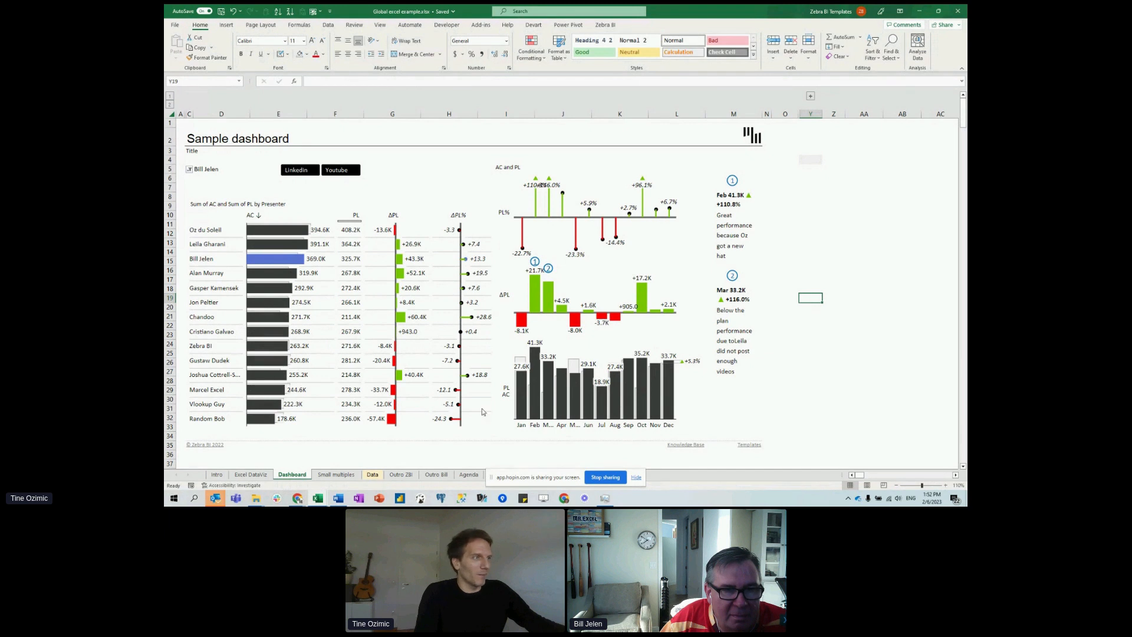
Open the Small multiples sheet and examine its PivotTable of AC and PL by month across presenters.
{"action": "left_click", "coordinate": [345, 476]}
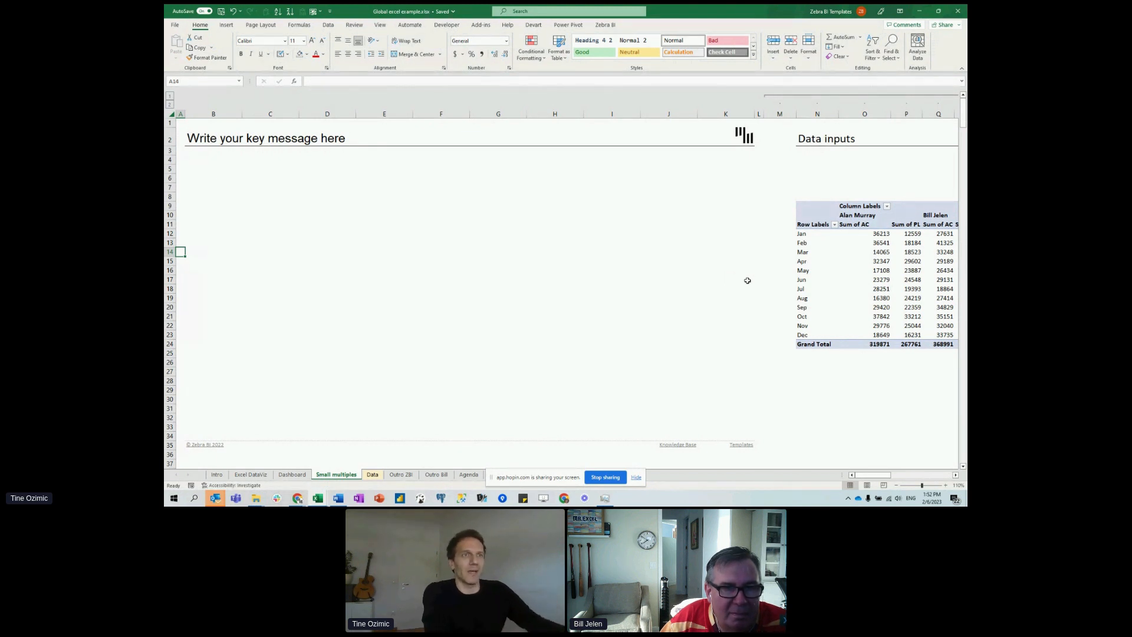
{"action": "left_click", "coordinate": [881, 267]}
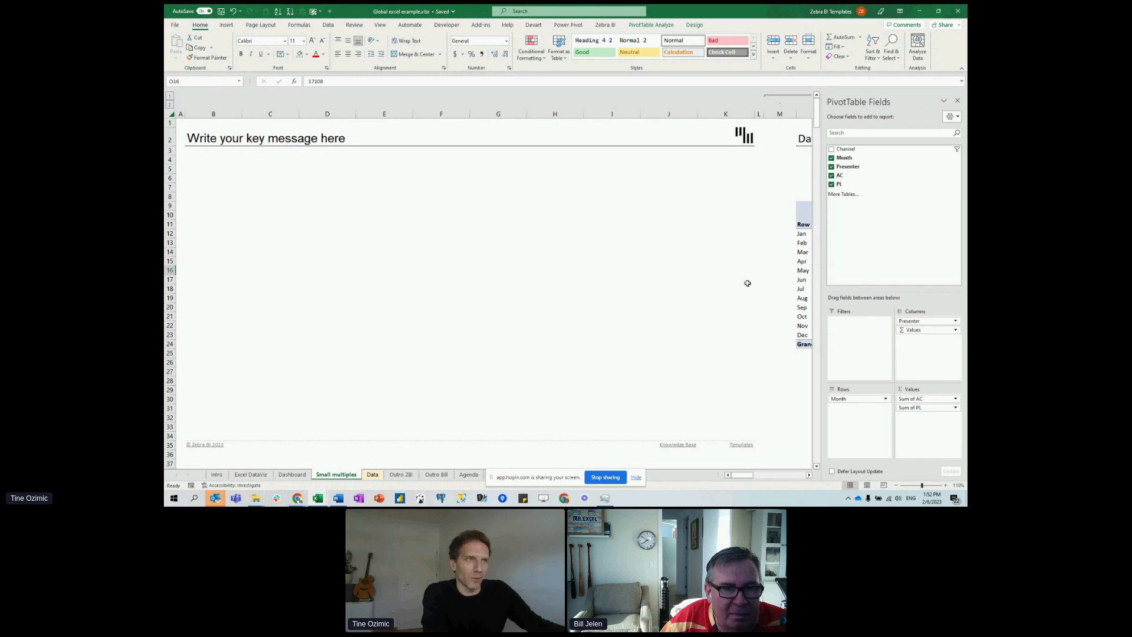
{"action": "left_click", "coordinate": [724, 268]}
{"action": "key", "text": "Right"}
{"action": "key", "text": "Right"}
{"action": "key", "text": "Right"}
{"action": "key", "text": "Right"}
{"action": "key", "text": "Right"}
{"action": "key", "text": "Right"}
{"action": "key", "text": "Right"}
{"action": "key", "text": "Right"}
{"action": "key", "text": "Right"}
{"action": "key", "text": "Right"}
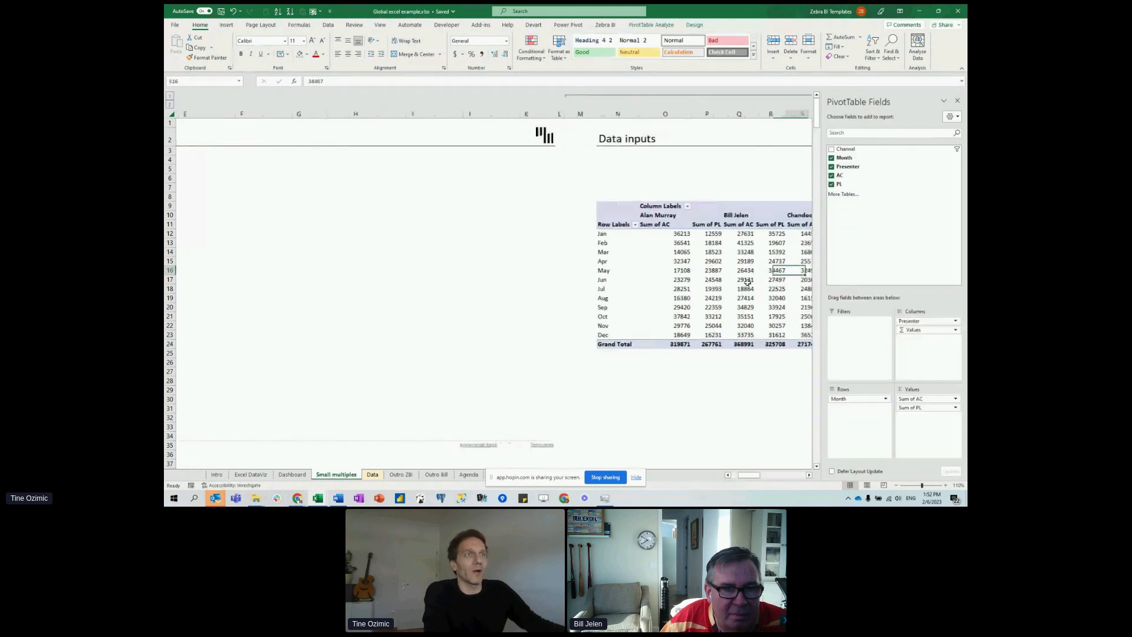
{"action": "key", "text": "Right"}
{"action": "key", "text": "Right"}
{"action": "key", "text": "Right"}
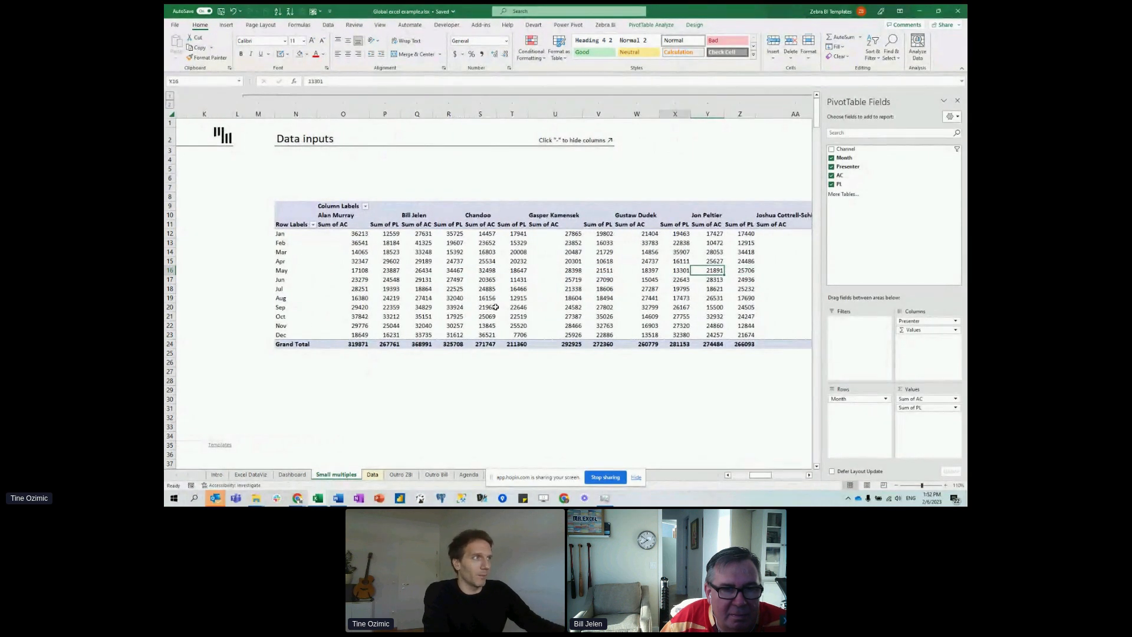
{"action": "key", "text": "Left"}
{"action": "key", "text": "Left"}
{"action": "key", "text": "Left"}
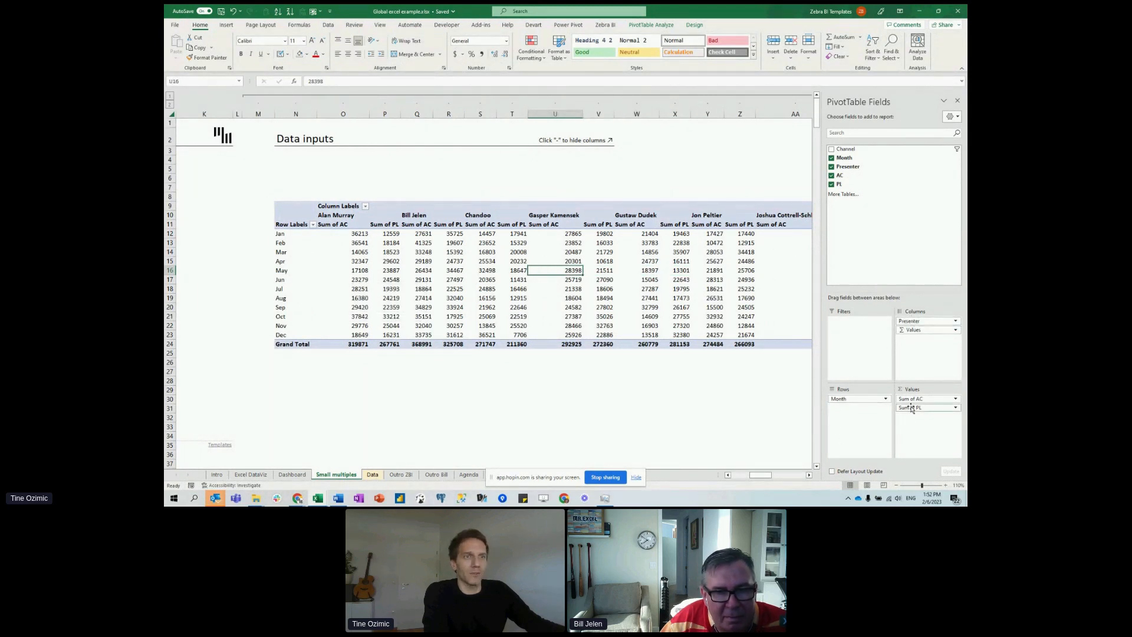
{"action": "left_click", "coordinate": [475, 400]}
{"action": "key", "text": "Left"}
{"action": "key", "text": "Left"}
{"action": "key", "text": "Left"}
{"action": "key", "text": "Left"}
{"action": "key", "text": "Left"}
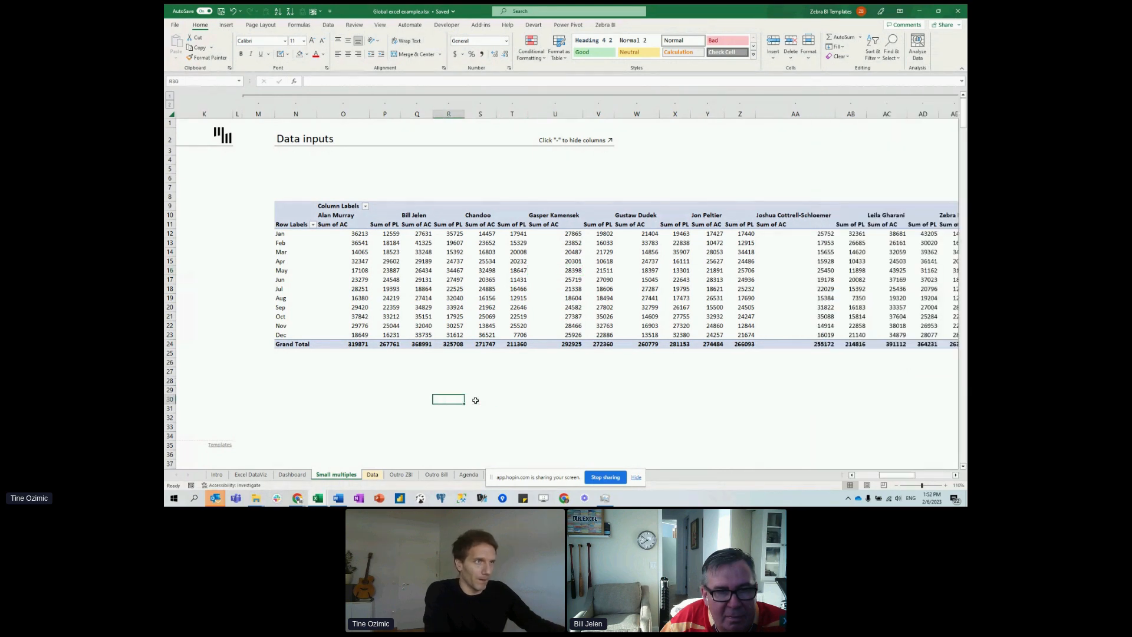
Insert a Zebra BI Charts for Office visual based on the PivotTable of AC and PL by presenter and month.
{"action": "key", "text": "Home"}
{"action": "left_click", "coordinate": [879, 283]}
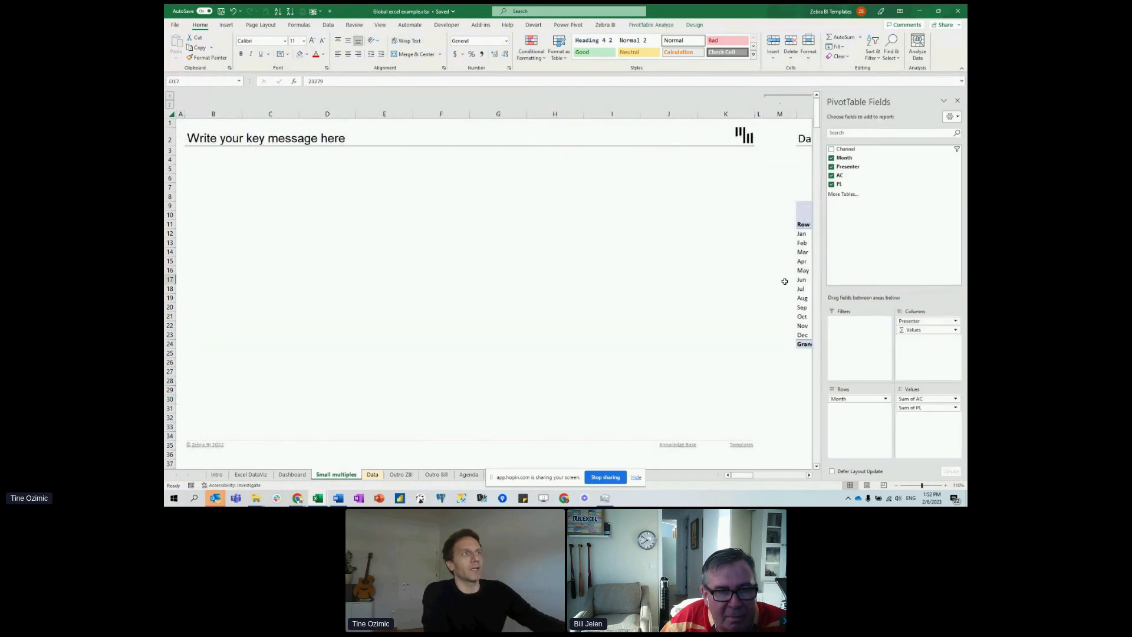
{"action": "left_click", "coordinate": [235, 26]}
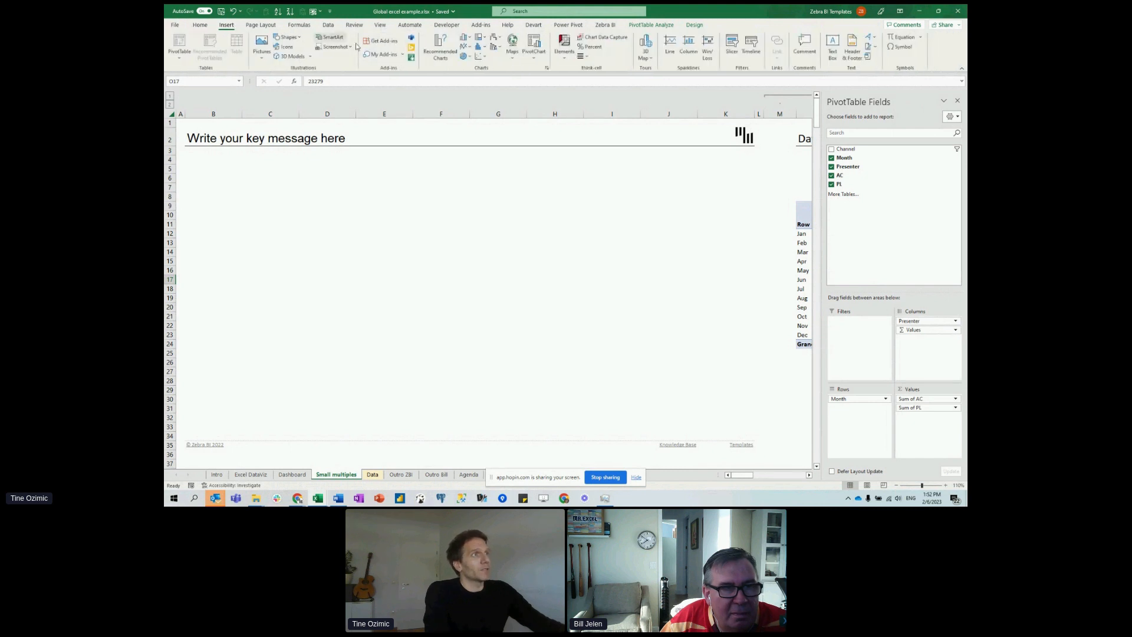
{"action": "left_click", "coordinate": [383, 54]}
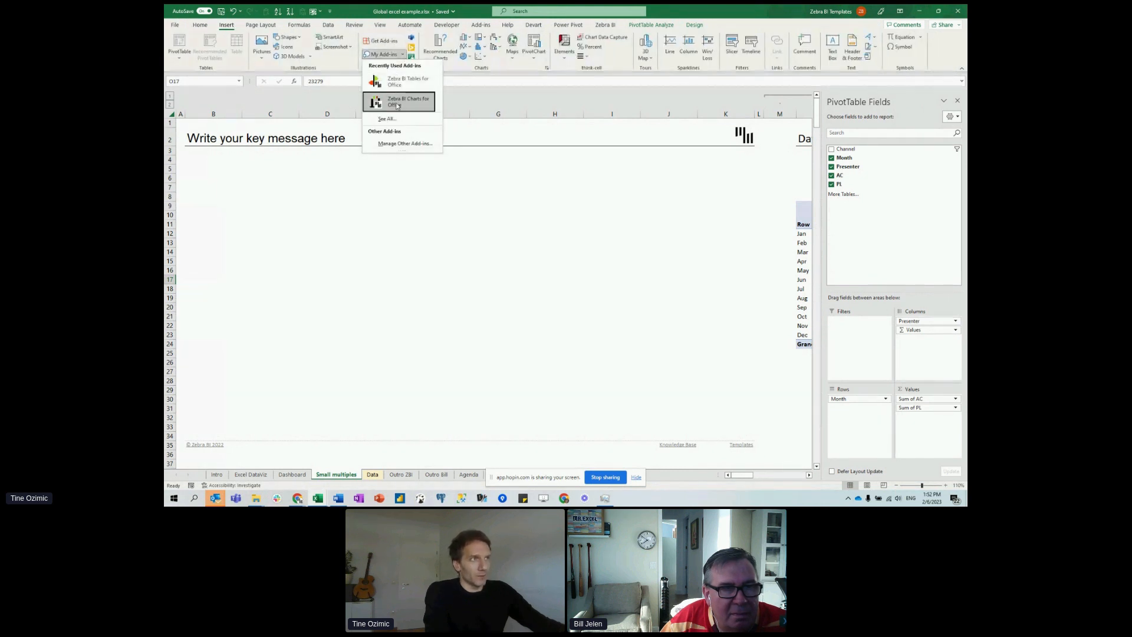
{"action": "left_click", "coordinate": [396, 103]}
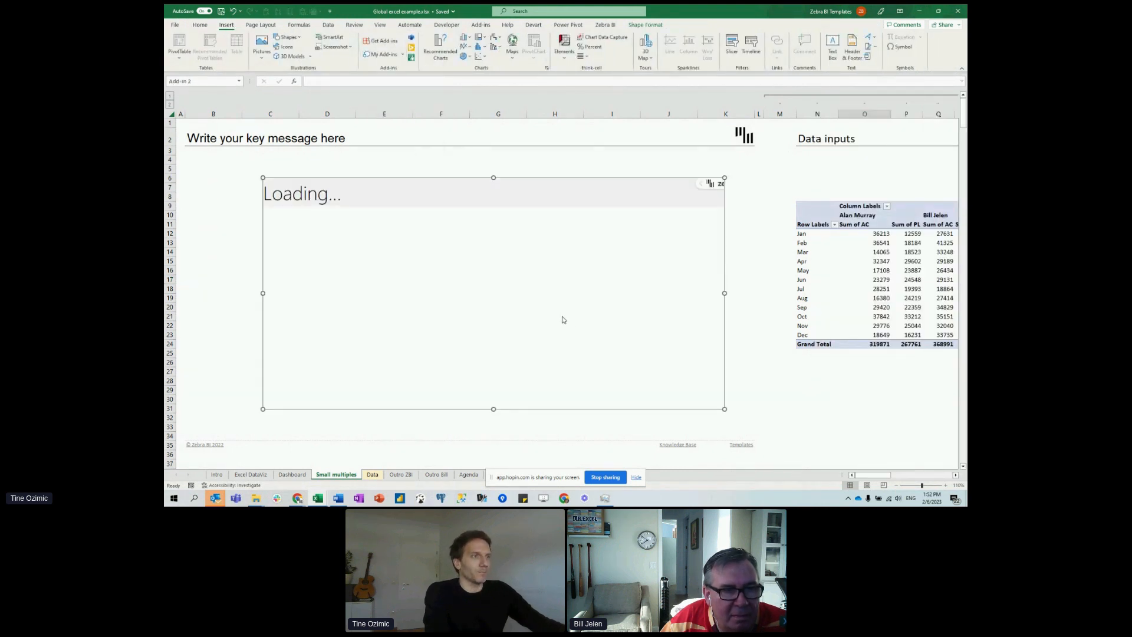
{"action": "left_click", "coordinate": [509, 323]}
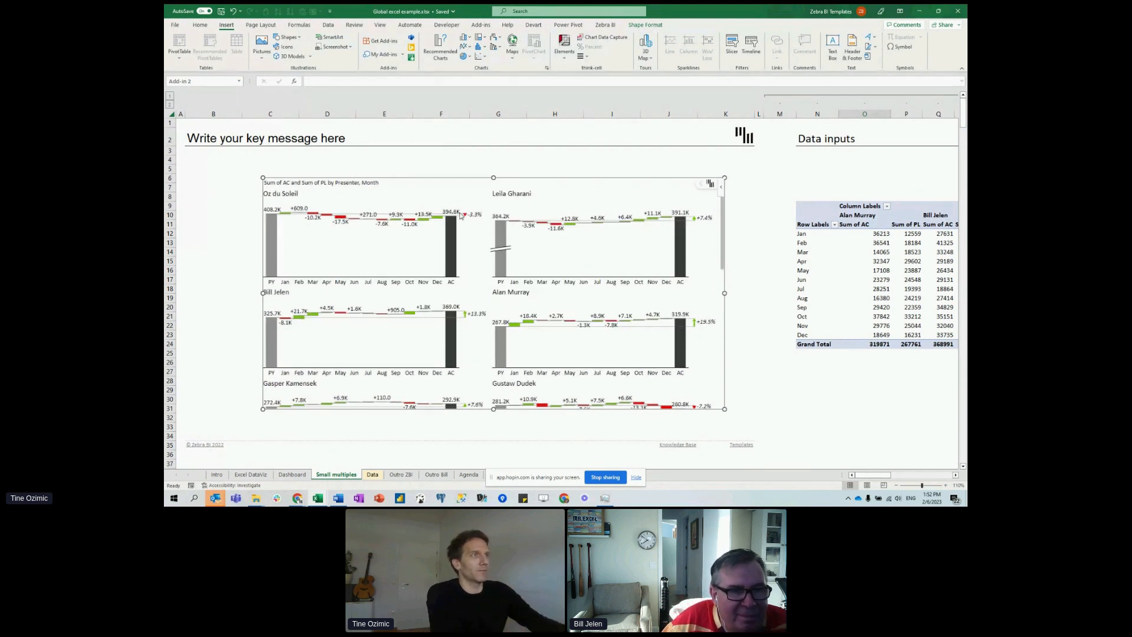
Move the small multiples chart just below the key message heading and enlarge it to fill columns B to K above the footer.
{"action": "left_click_drag", "start_coordinate": [388, 178], "coordinate": [313, 156]}
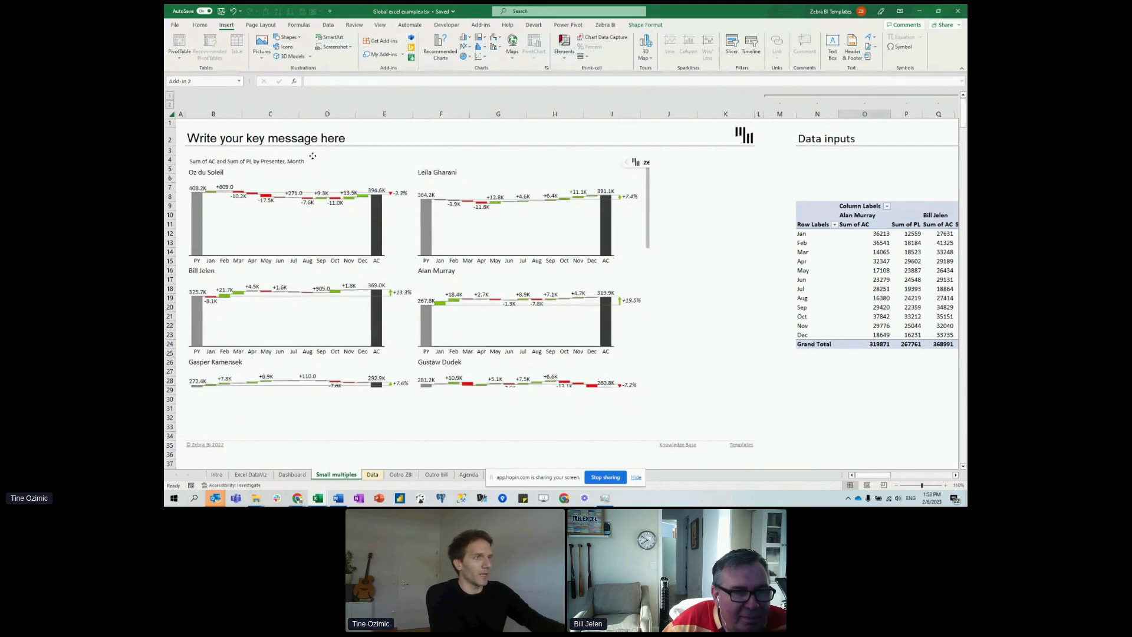
{"action": "left_click_drag", "start_coordinate": [649, 387], "coordinate": [752, 434]}
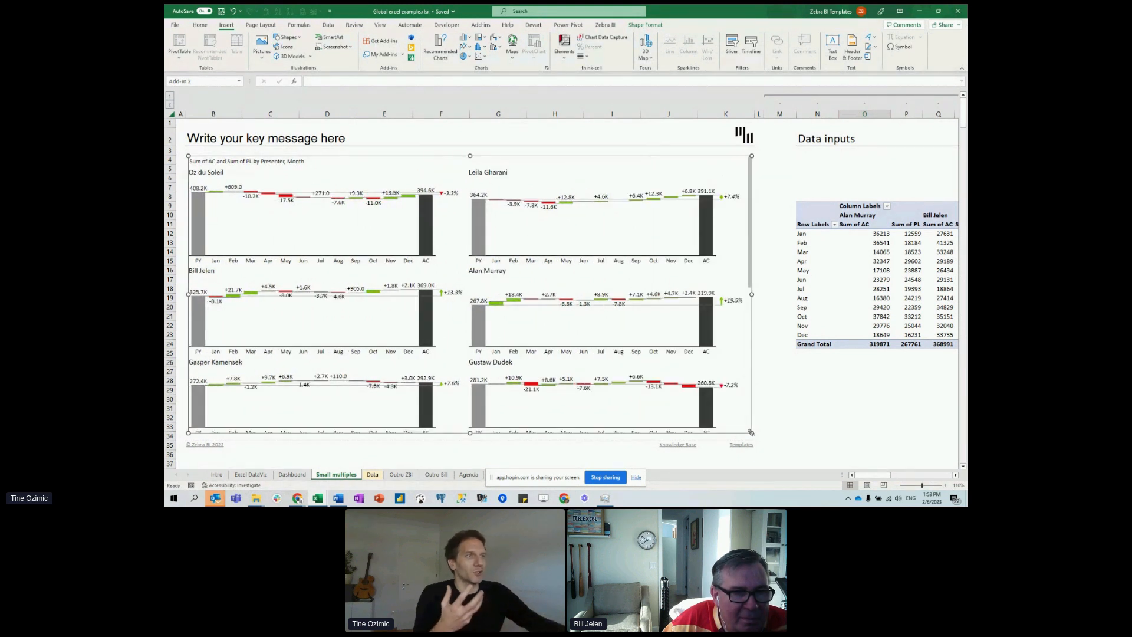
{"action": "scroll", "coordinate": [570, 281], "scroll_direction": "down", "scroll_amount": 5}
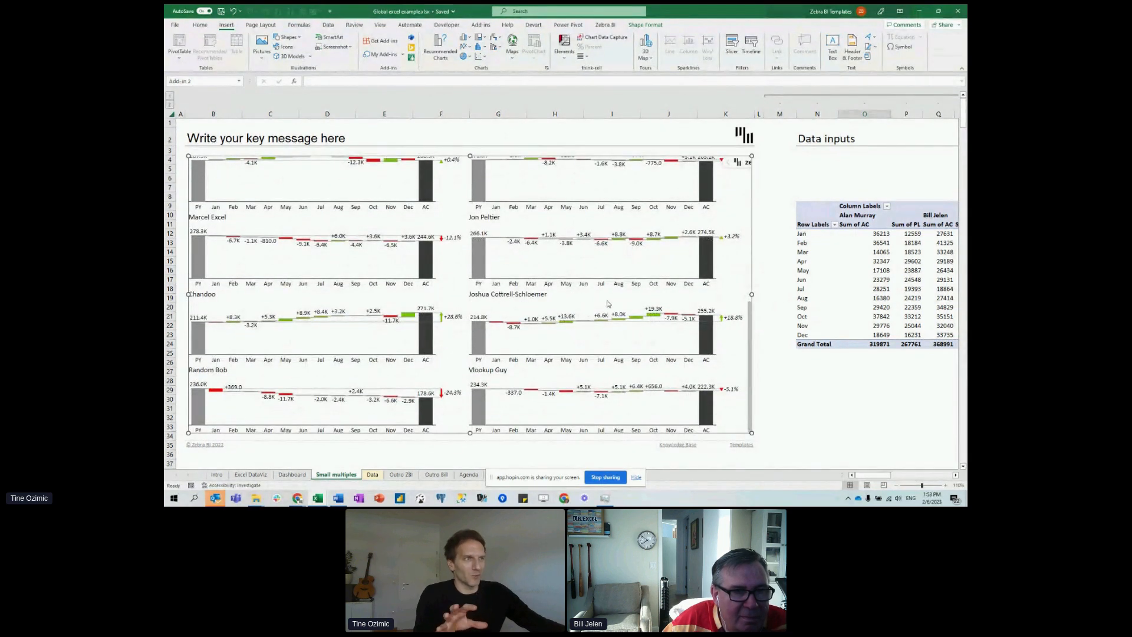
{"action": "scroll", "coordinate": [614, 311], "scroll_direction": "up", "scroll_amount": 5}
{"action": "scroll", "coordinate": [613, 311], "scroll_direction": "up", "scroll_amount": 2}
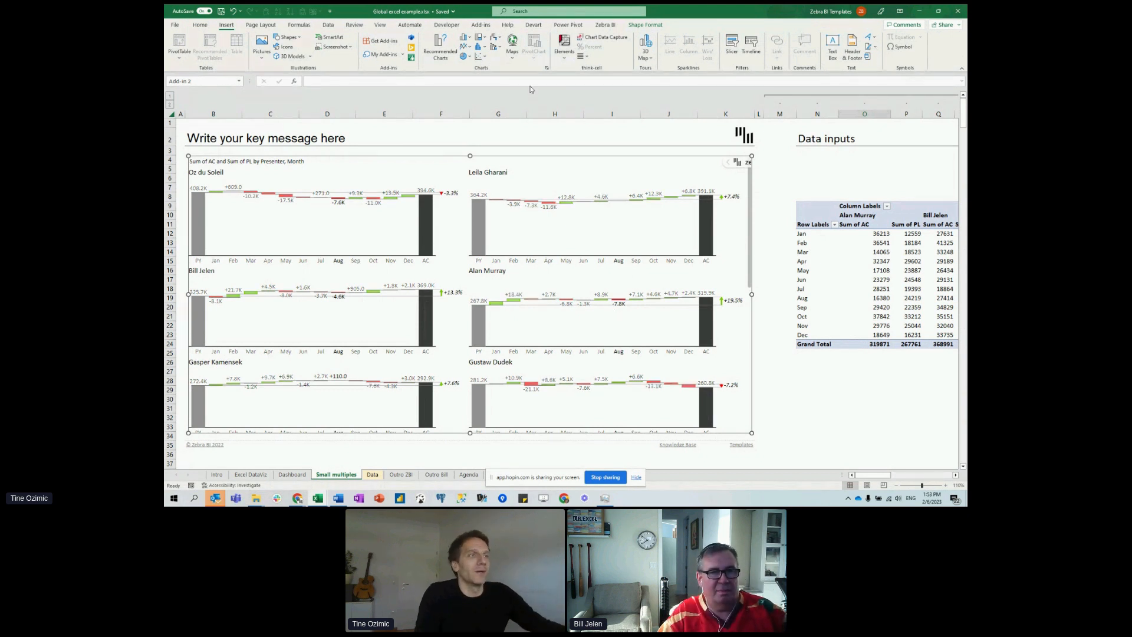
Set the small multiples chart's text size to 9 pt in its visual settings.
{"action": "left_click", "coordinate": [717, 164]}
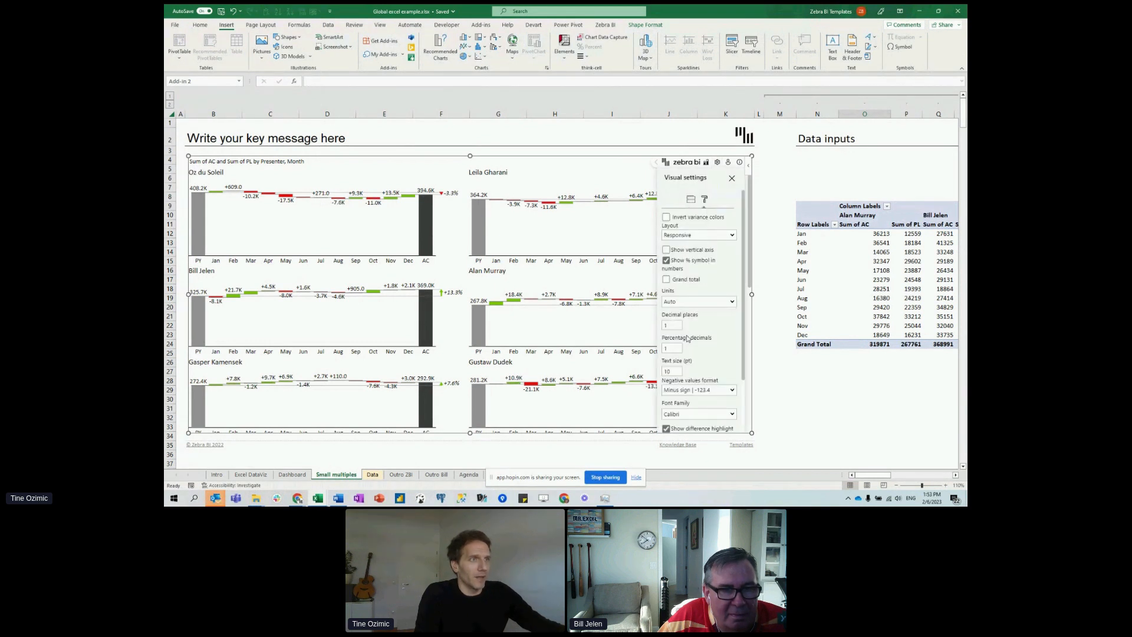
{"action": "left_click", "coordinate": [679, 374]}
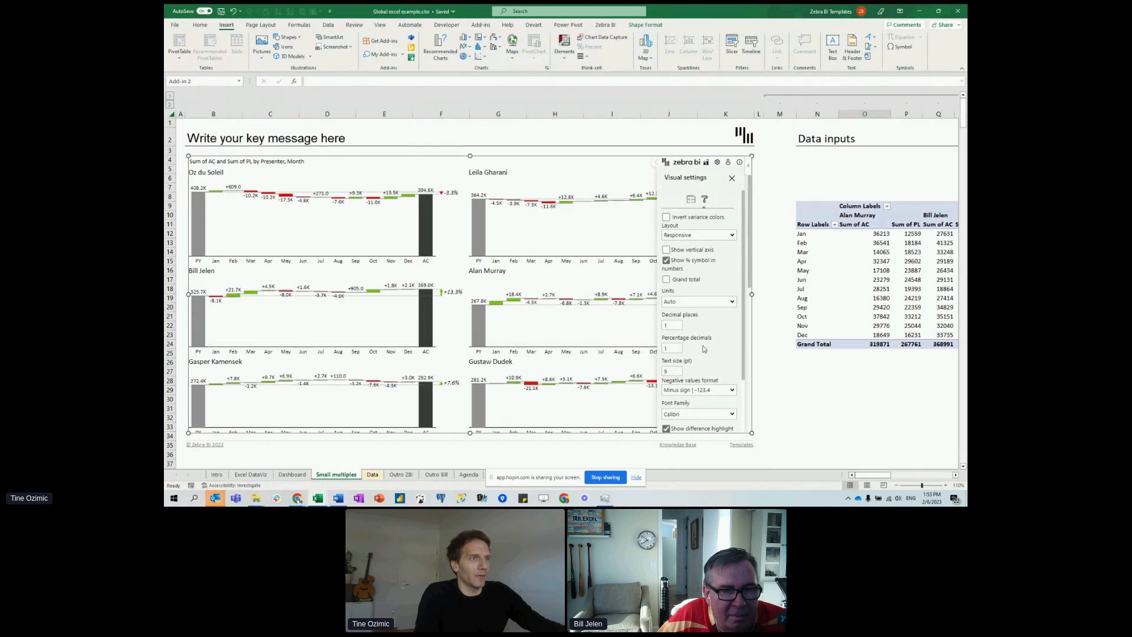
{"action": "left_click_drag", "start_coordinate": [744, 300], "coordinate": [744, 339]}
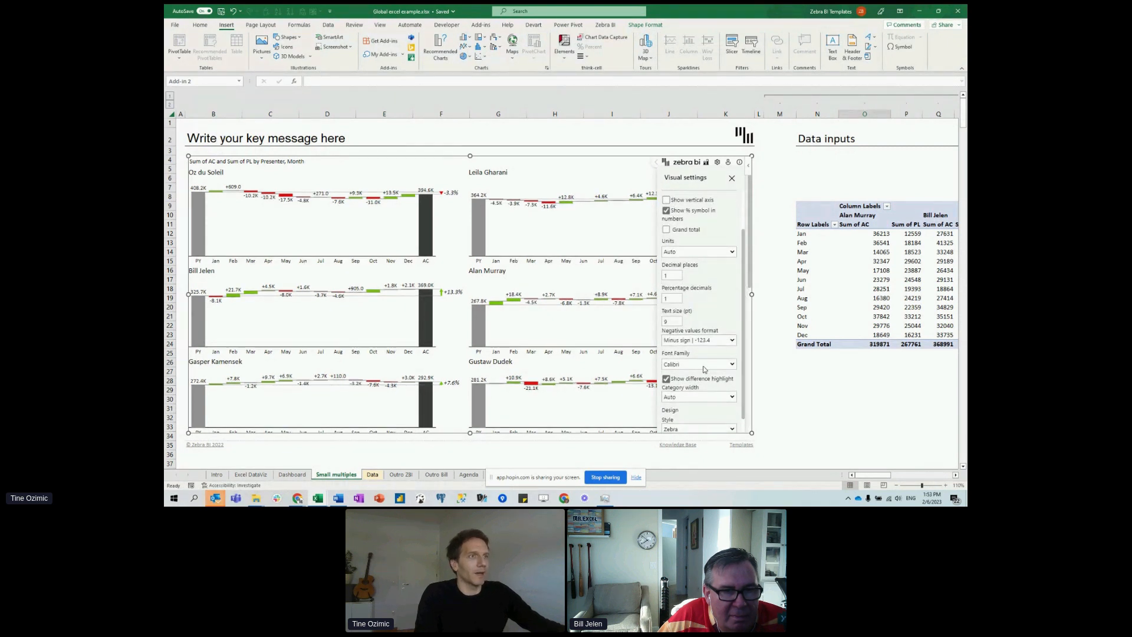
{"action": "scroll", "coordinate": [695, 319], "scroll_direction": "down", "scroll_amount": 1}
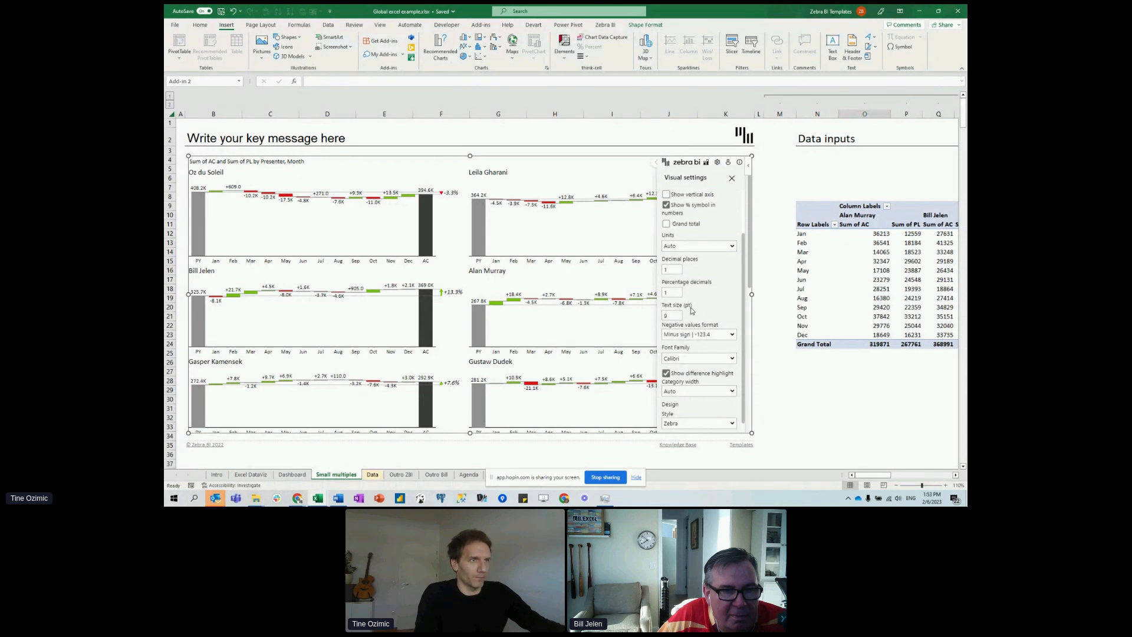
{"action": "scroll", "coordinate": [704, 326], "scroll_direction": "up", "scroll_amount": 1}
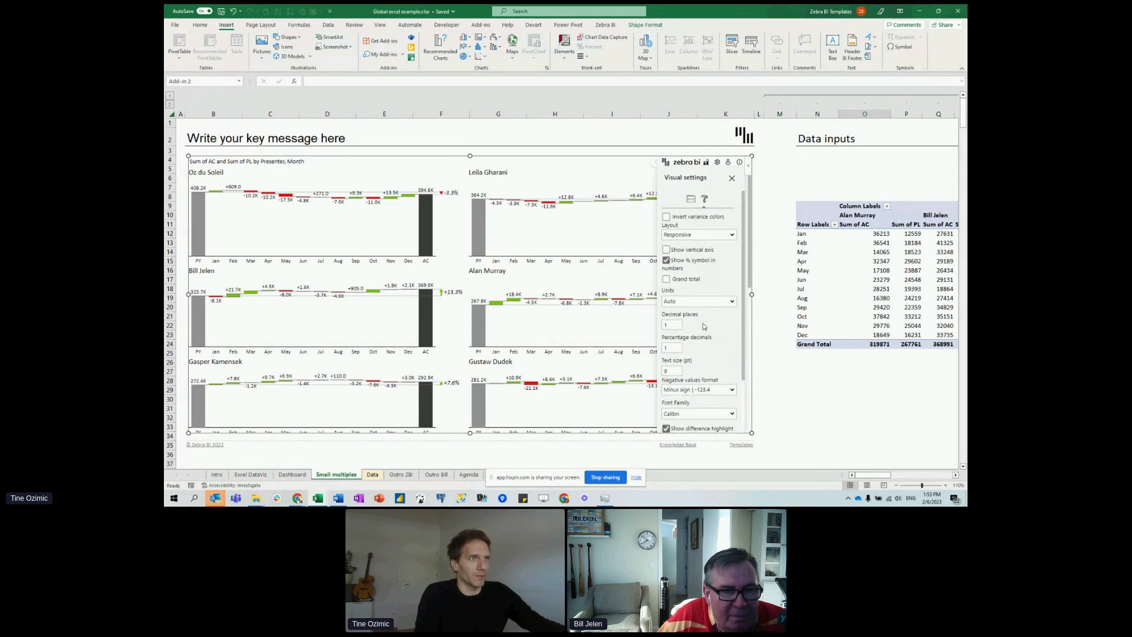
Set the chart's category width to Fixed with a smaller minimum width, and widen the chart slightly to the page edge.
{"action": "scroll", "coordinate": [704, 324], "scroll_direction": "down", "scroll_amount": 1}
{"action": "left_click", "coordinate": [701, 381]}
{"action": "left_click", "coordinate": [690, 398]}
{"action": "scroll", "coordinate": [708, 377], "scroll_direction": "down", "scroll_amount": 1}
{"action": "left_click", "coordinate": [680, 383]}
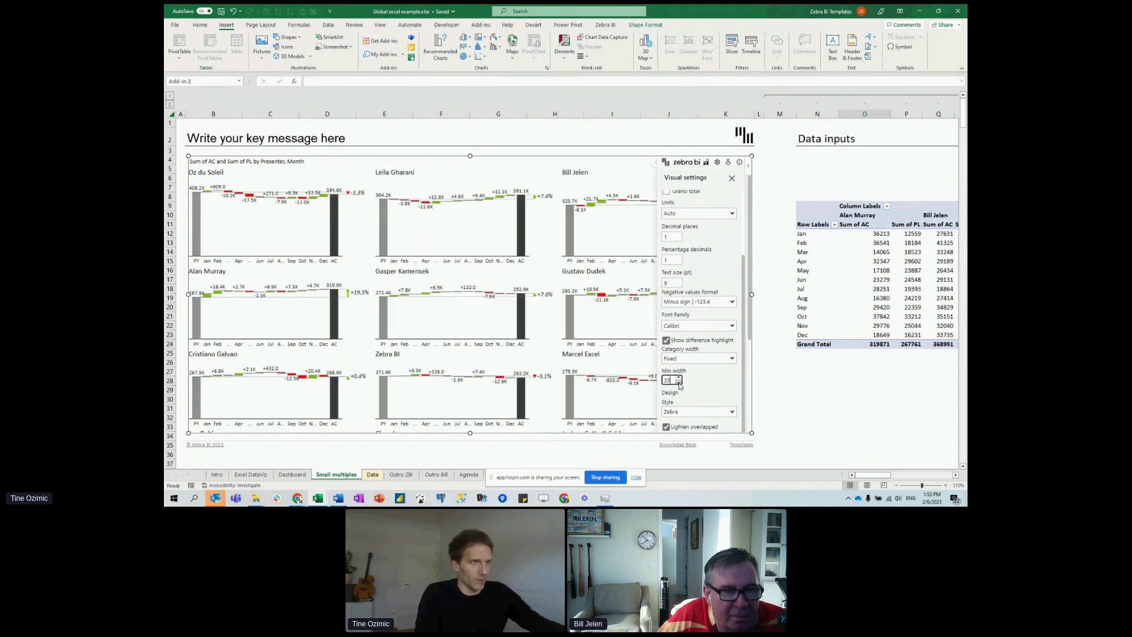
{"action": "left_click", "coordinate": [732, 178]}
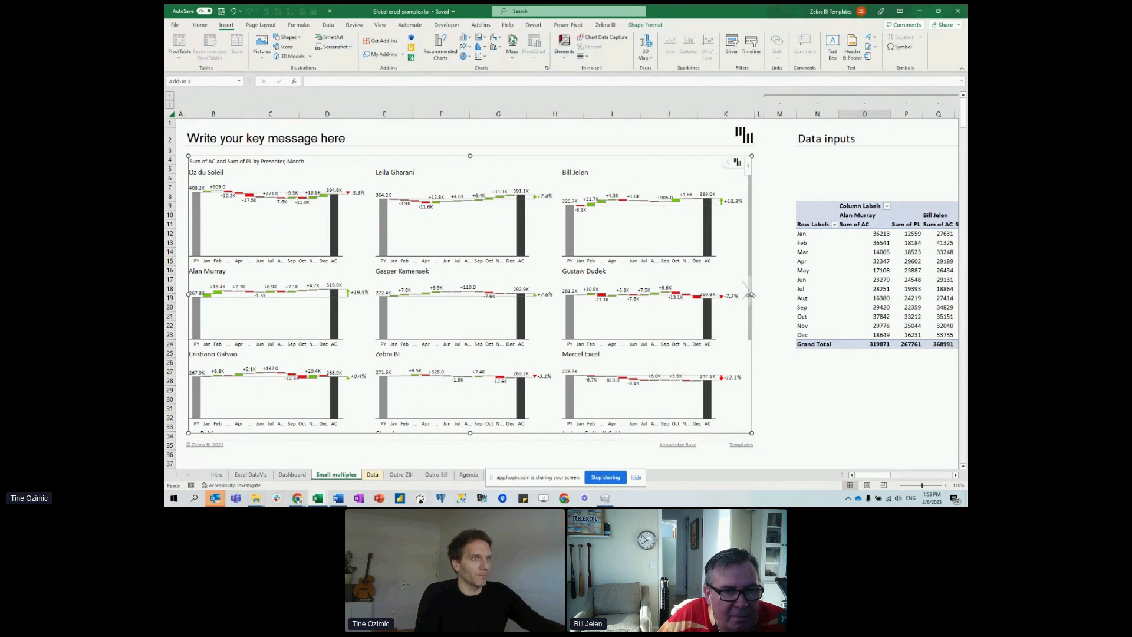
{"action": "left_click_drag", "start_coordinate": [750, 294], "coordinate": [759, 294]}
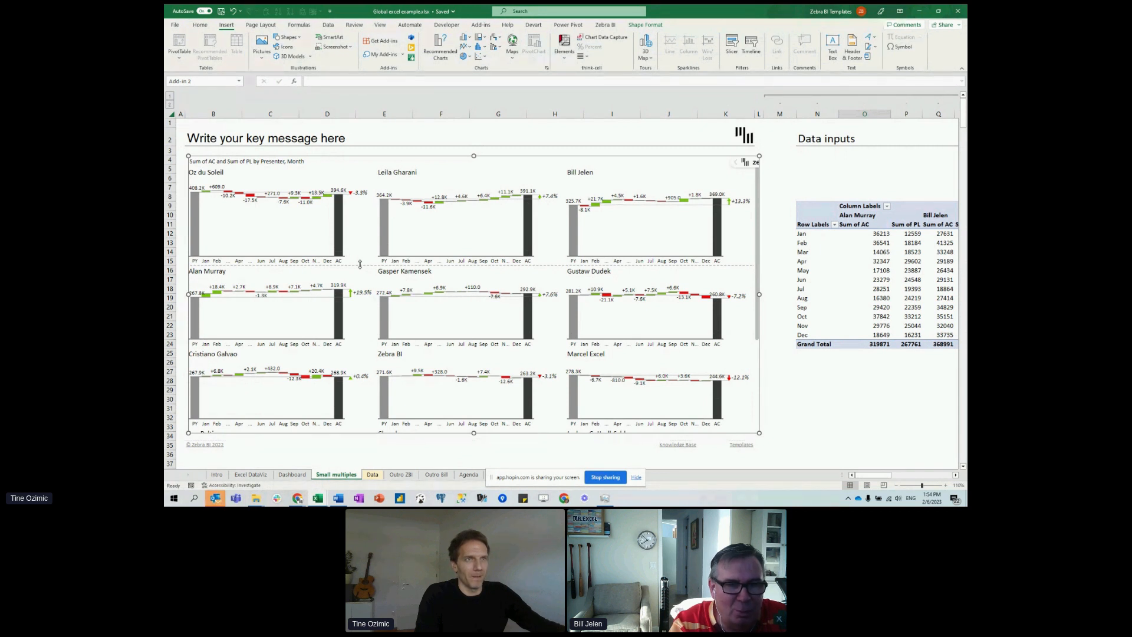
Examine how the PivotTable arranges months in rows and presenters with AC and PL in columns, and return to the small multiples chart.
{"action": "left_click", "coordinate": [877, 280]}
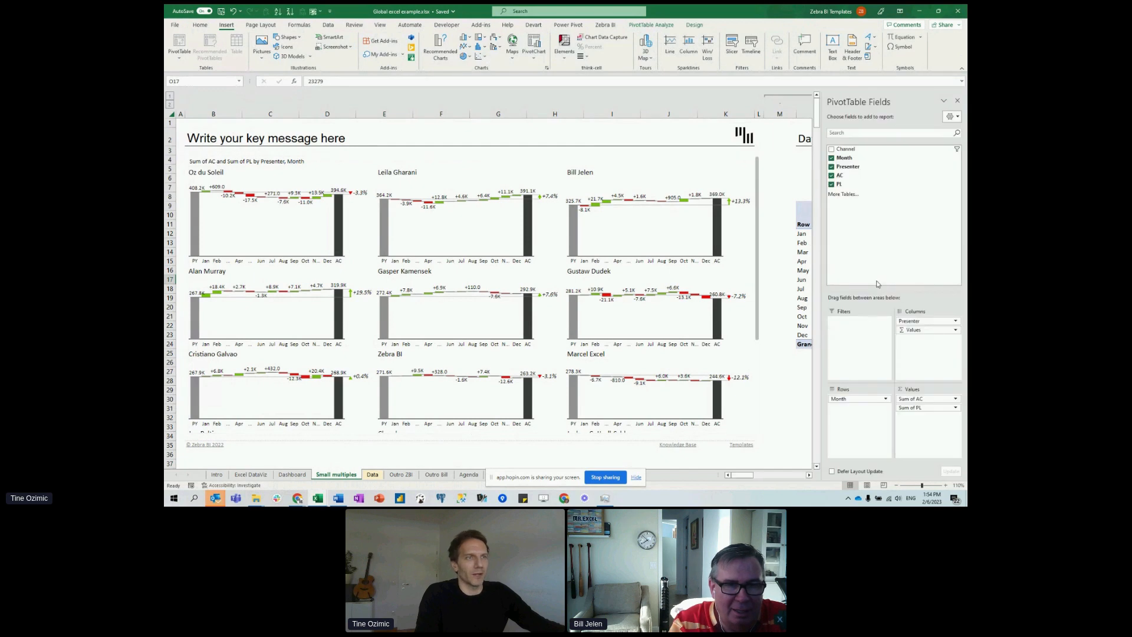
{"action": "left_click", "coordinate": [803, 375]}
{"action": "key", "text": "Right"}
{"action": "key", "text": "Right"}
{"action": "key", "text": "Right"}
{"action": "key", "text": "Right"}
{"action": "key", "text": "Right"}
{"action": "key", "text": "Right"}
{"action": "key", "text": "Right"}
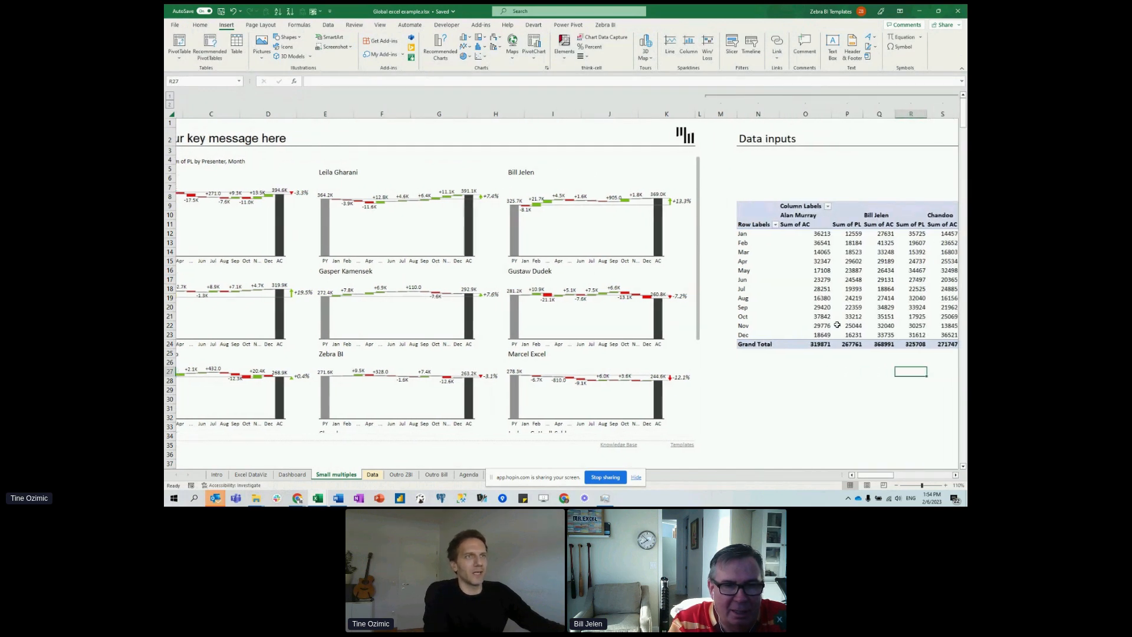
{"action": "key", "text": "Right"}
{"action": "key", "text": "Right"}
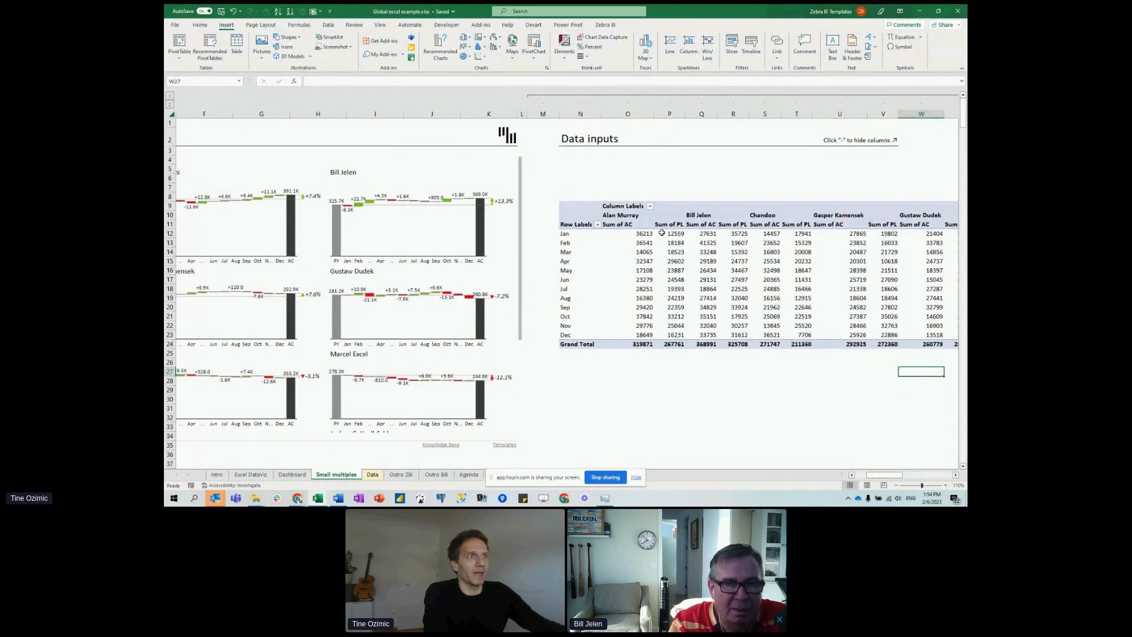
{"action": "left_click", "coordinate": [537, 295]}
{"action": "key", "text": "Left"}
{"action": "key", "text": "Left"}
{"action": "key", "text": "Left"}
{"action": "key", "text": "Left"}
{"action": "key", "text": "Left"}
{"action": "key", "text": "Left"}
{"action": "key", "text": "Left"}
{"action": "key", "text": "Left"}
{"action": "key", "text": "Left"}
{"action": "key", "text": "Left"}
{"action": "key", "text": "Left"}
{"action": "key", "text": "Left"}
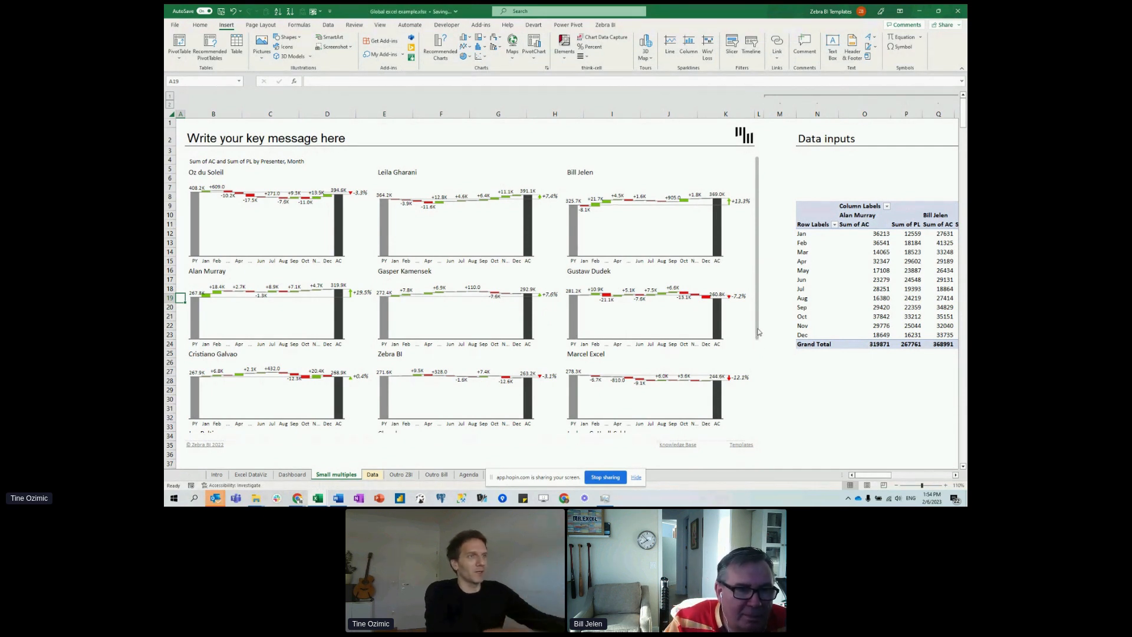
{"action": "left_click", "coordinate": [543, 258]}
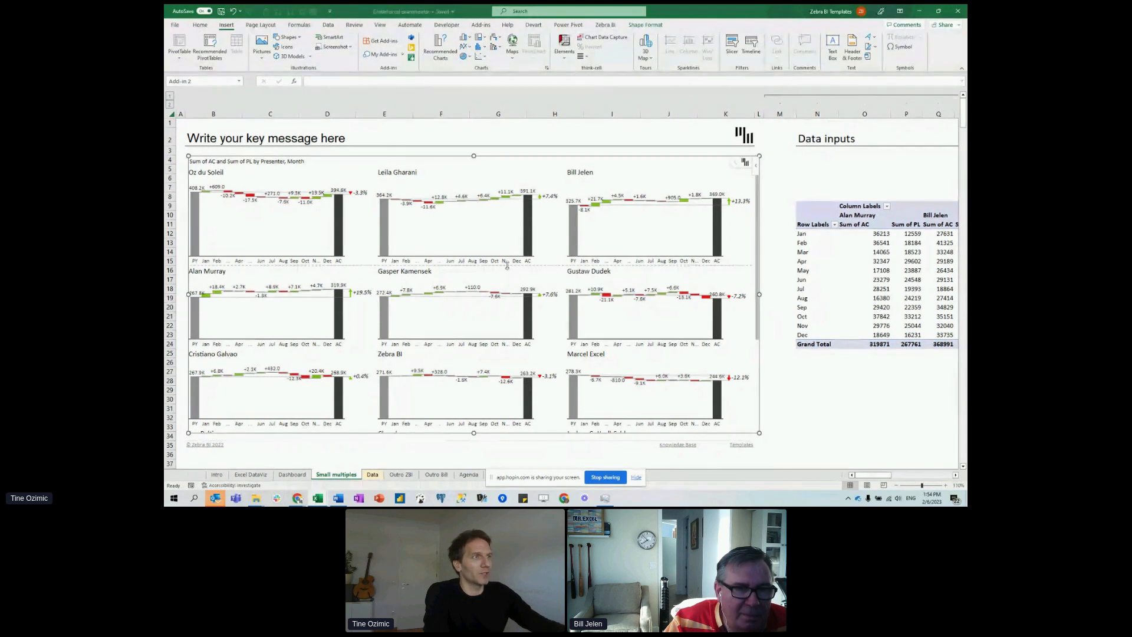
Reduce the small multiples' row height so every presenter fits on the page, and switch them to monthly column charts with variances.
{"action": "left_click_drag", "start_coordinate": [508, 263], "coordinate": [544, 226]}
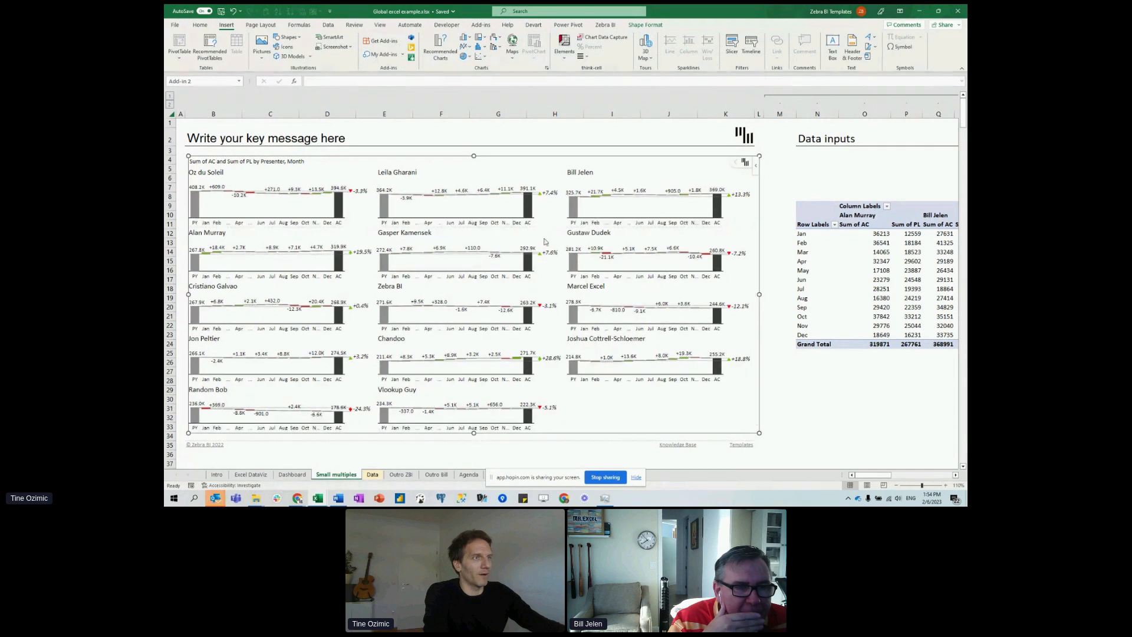
{"action": "left_click", "coordinate": [778, 401]}
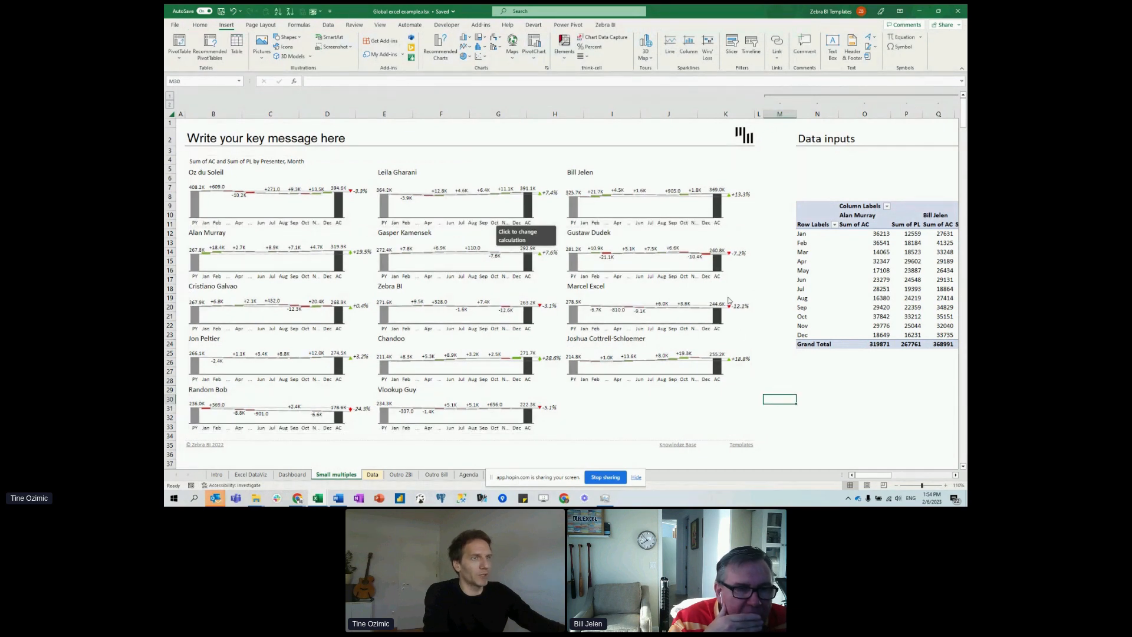
{"action": "left_click", "coordinate": [747, 303]}
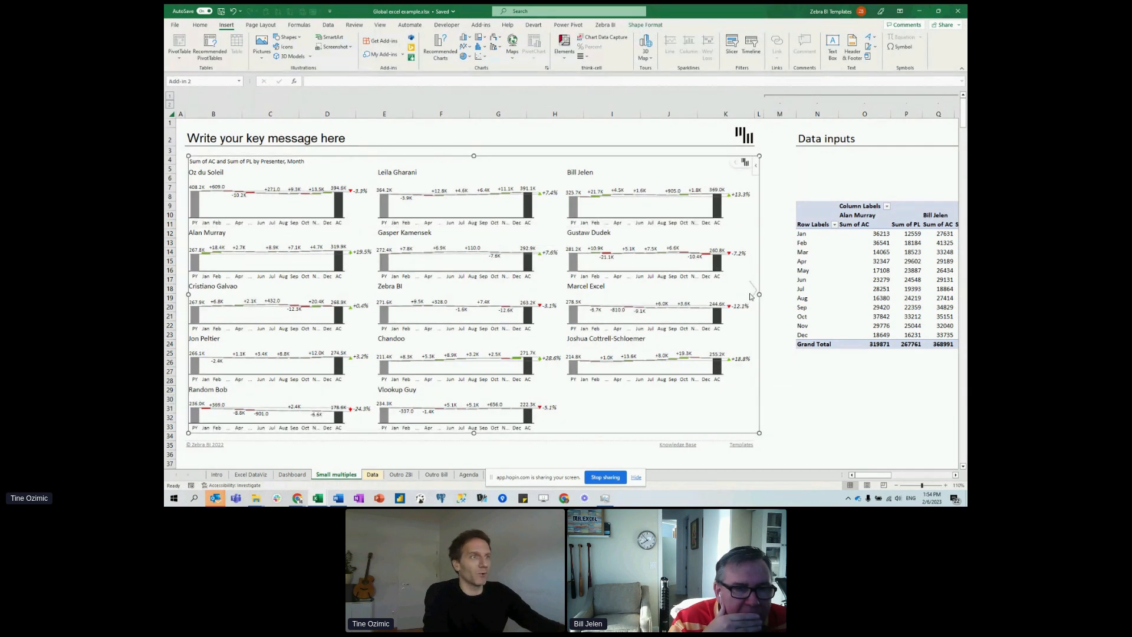
{"action": "left_click", "coordinate": [752, 293]}
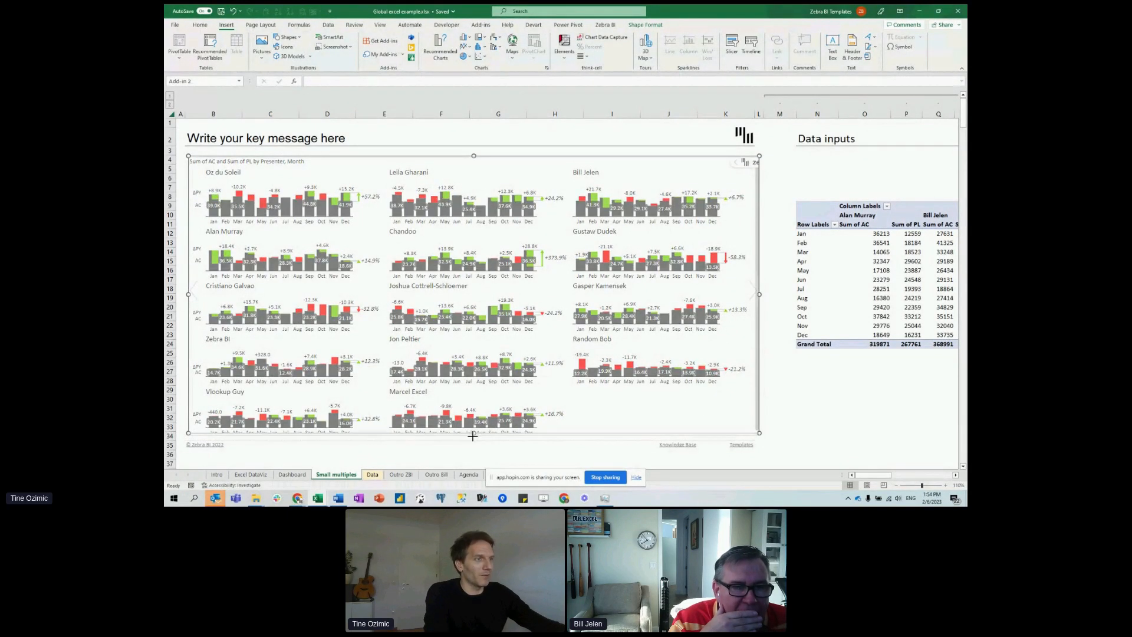
{"action": "left_click", "coordinate": [768, 418]}
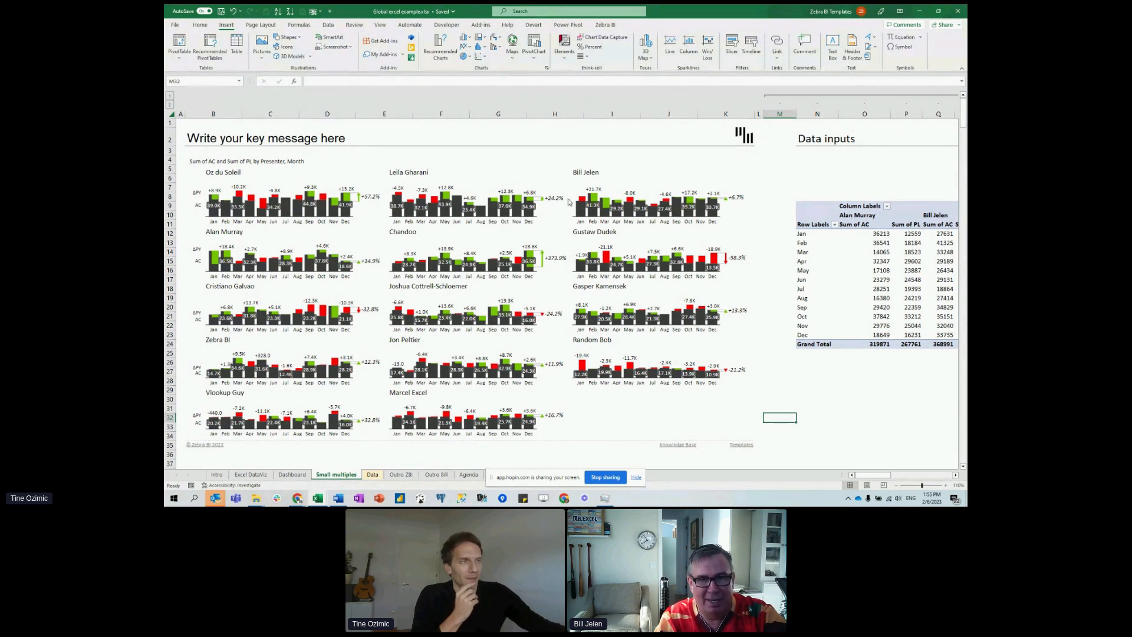
Examine the enlarged chart of the third presenter in the first row of small multiples, and return to the overview.
{"action": "left_click", "coordinate": [555, 177]}
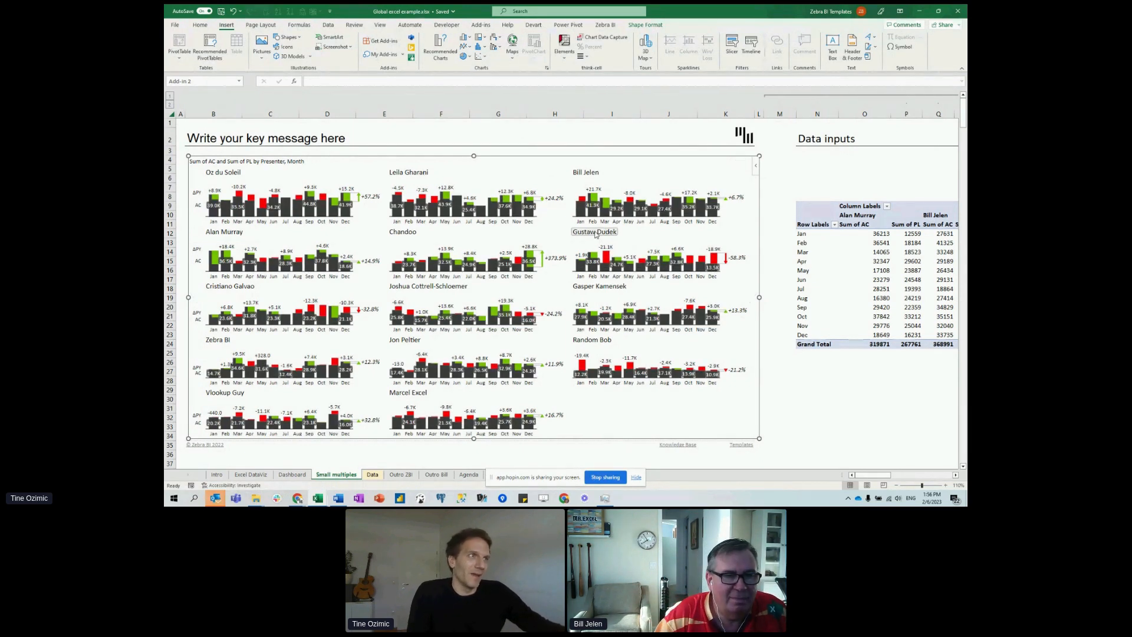
{"action": "left_click", "coordinate": [582, 175]}
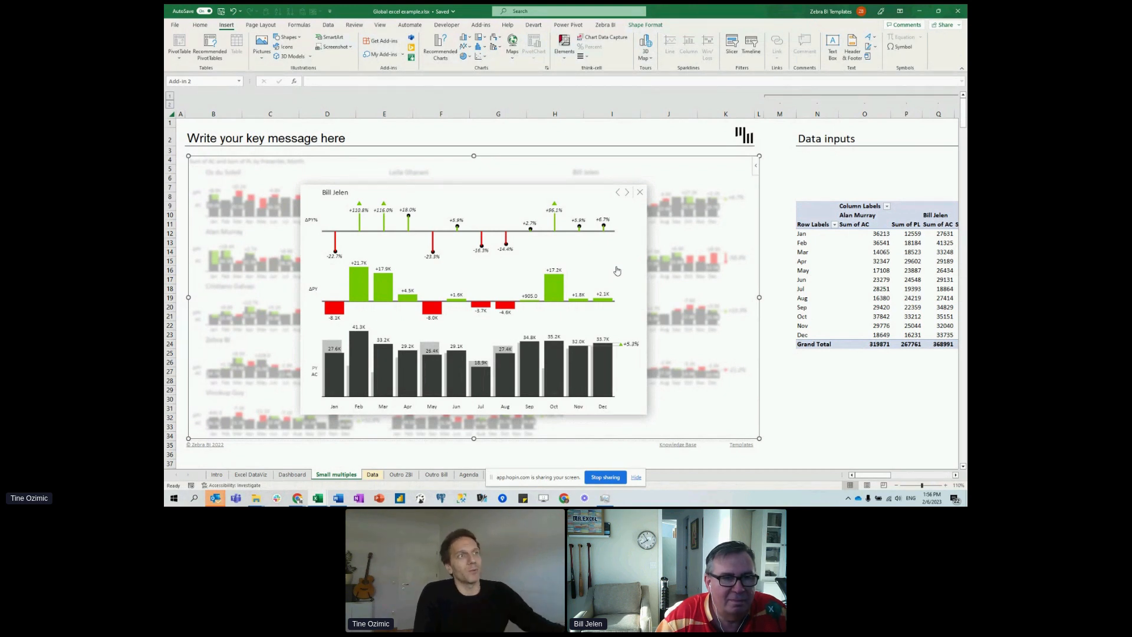
{"action": "left_click", "coordinate": [640, 192]}
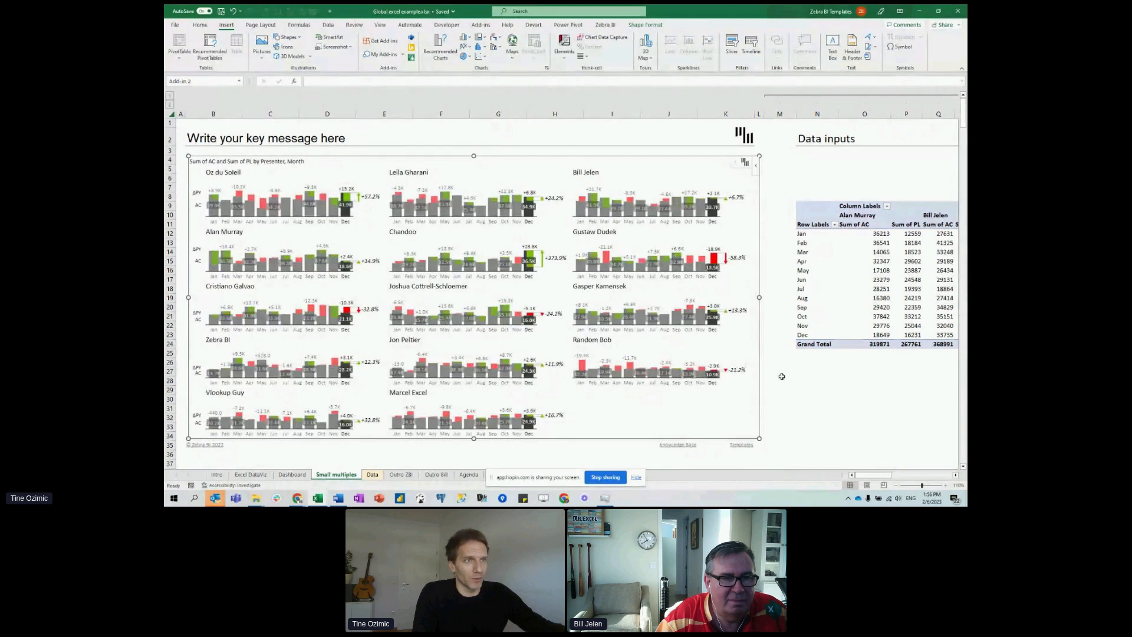
{"action": "left_click", "coordinate": [790, 391]}
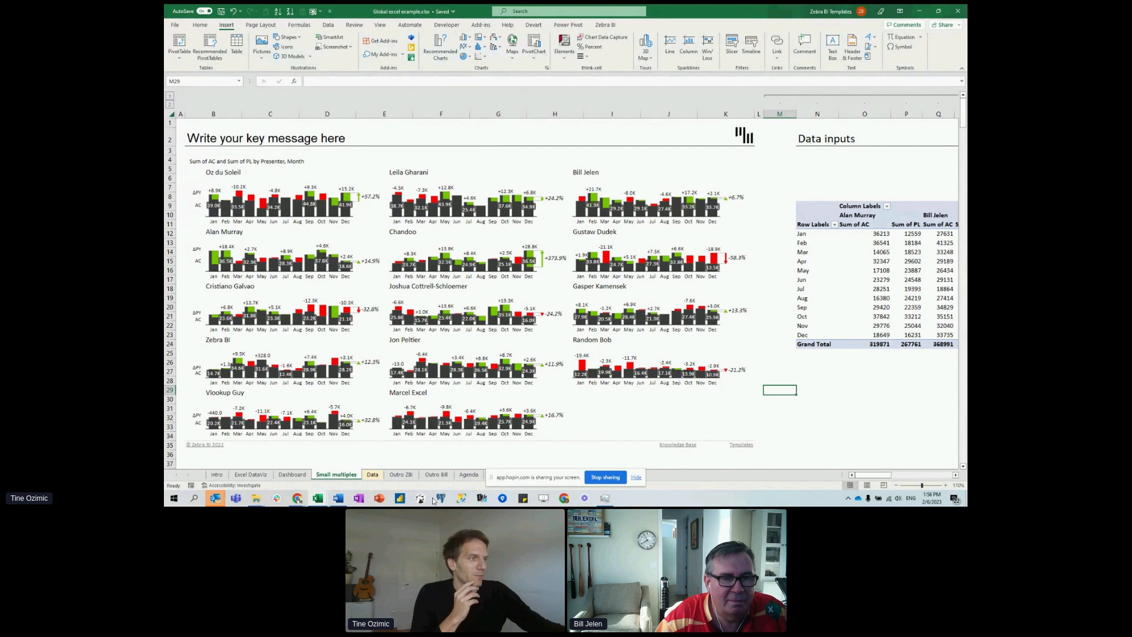
Examine the waterfall in the A073 income statement bridge workbook, and switch to the Sales_overview workbook.
{"action": "mouse_move", "coordinate": [318, 499]}
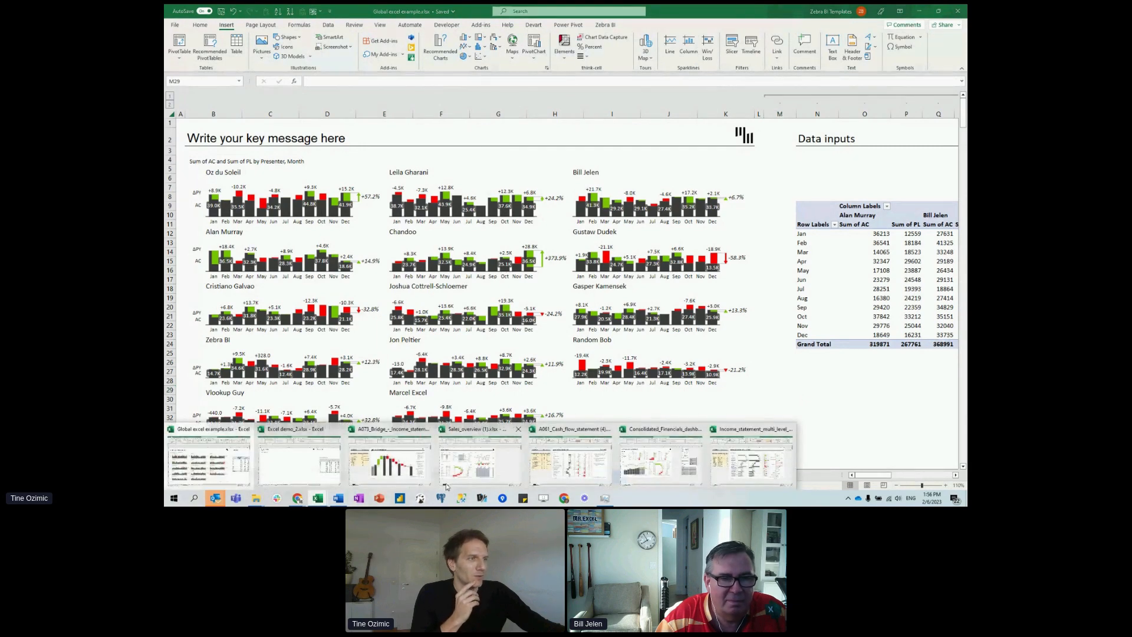
{"action": "left_click", "coordinate": [394, 464]}
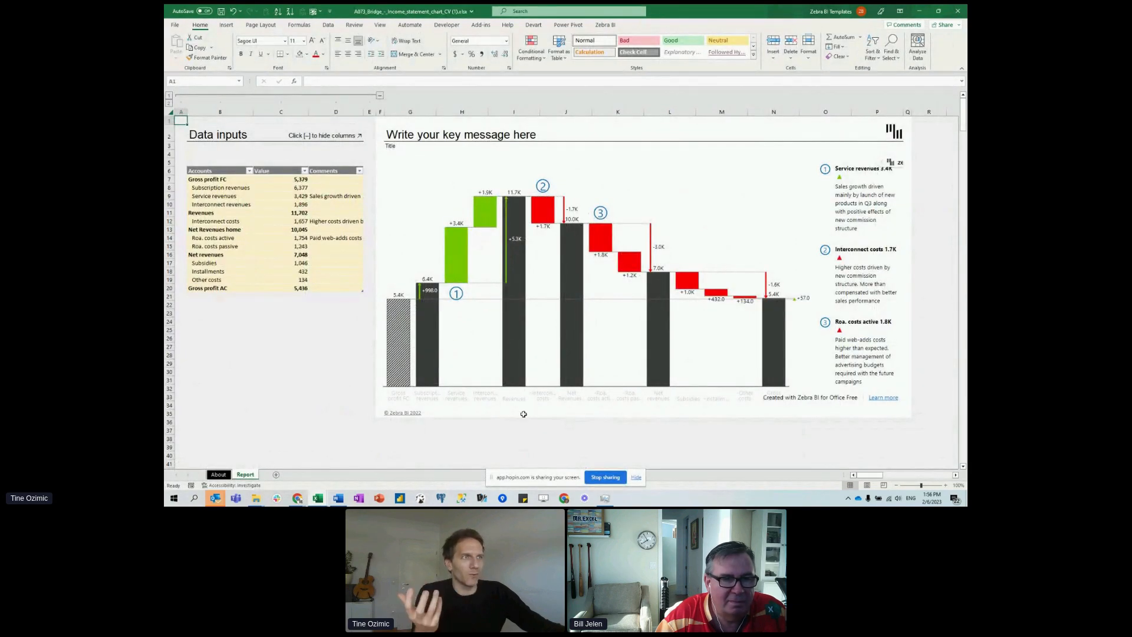
{"action": "left_click", "coordinate": [649, 195]}
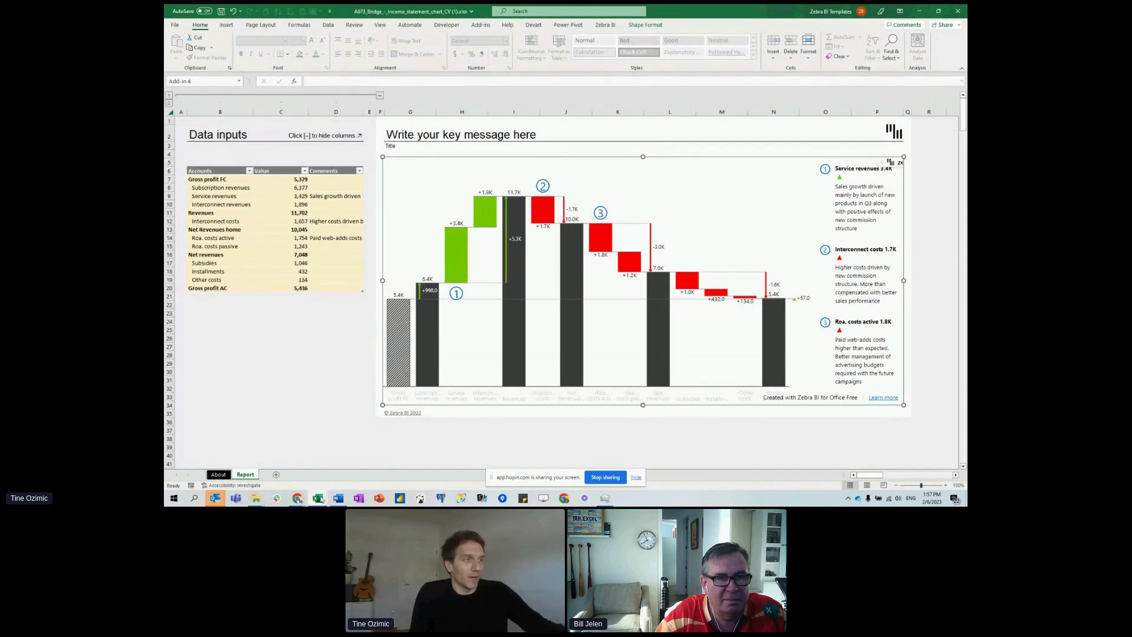
{"action": "mouse_move", "coordinate": [322, 500]}
{"action": "left_click", "coordinate": [469, 475]}
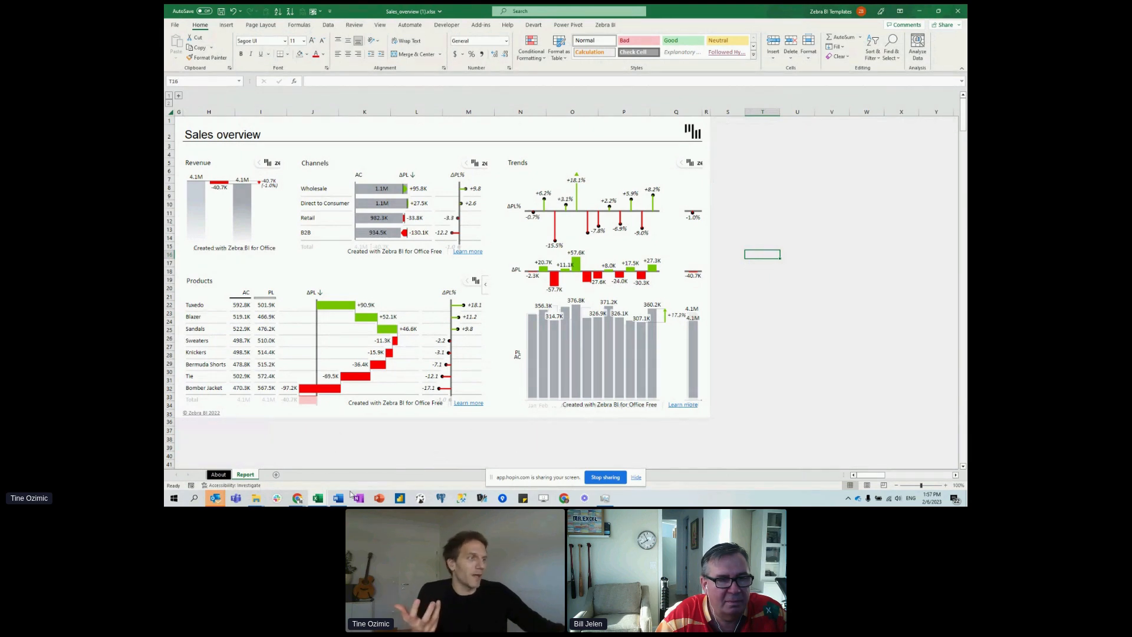
Switch to the Consolidated_Financials_dashboard workbook, filter its account to EBIT and look at the region filter options.
{"action": "mouse_move", "coordinate": [318, 498]}
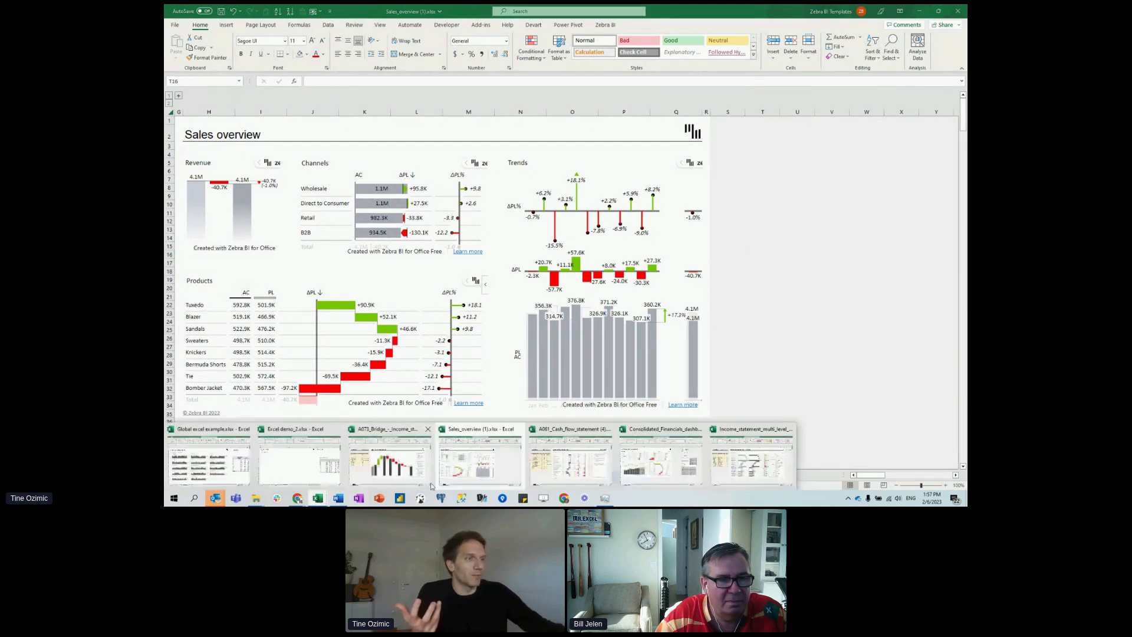
{"action": "left_click", "coordinate": [640, 466]}
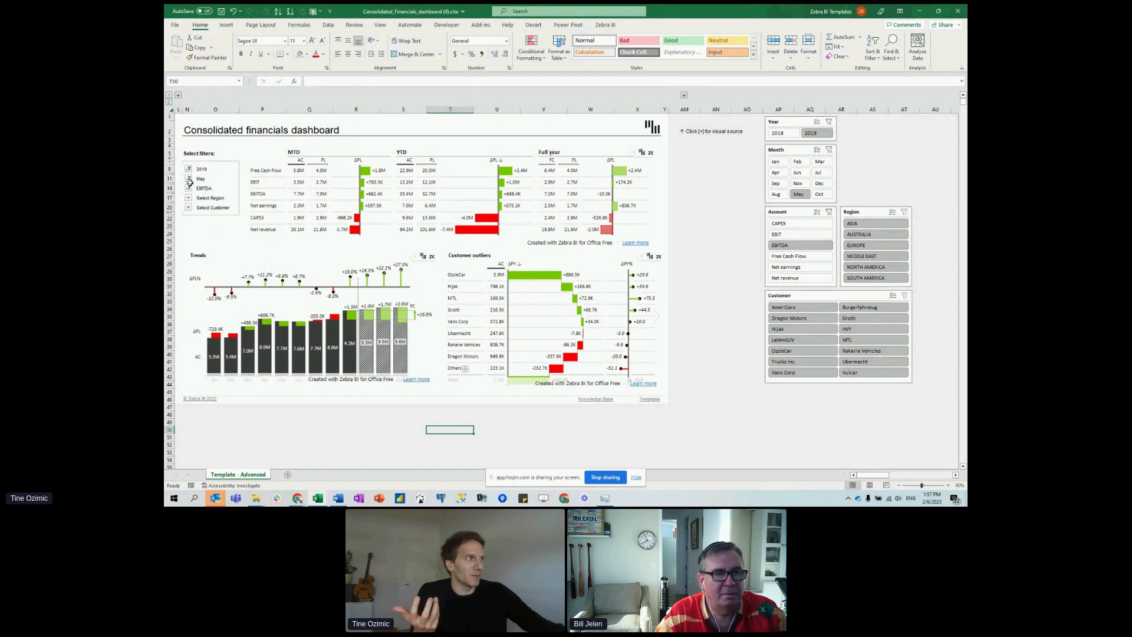
{"action": "left_click", "coordinate": [189, 188]}
{"action": "left_click", "coordinate": [185, 229]}
{"action": "left_click", "coordinate": [216, 328]}
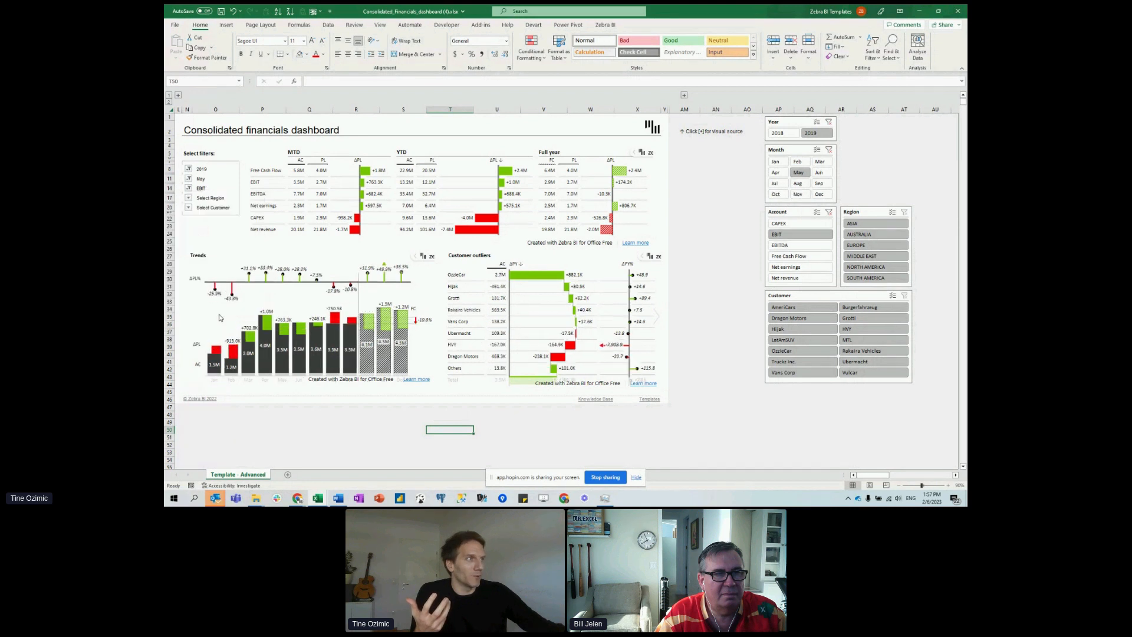
{"action": "left_click", "coordinate": [189, 198]}
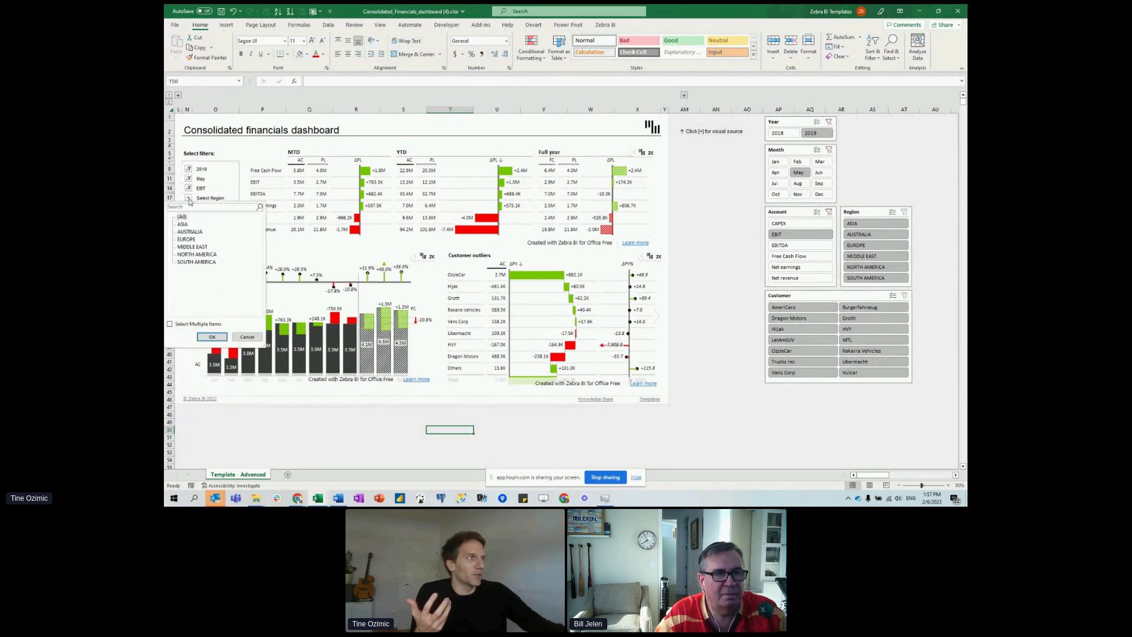
{"action": "key", "text": "Escape"}
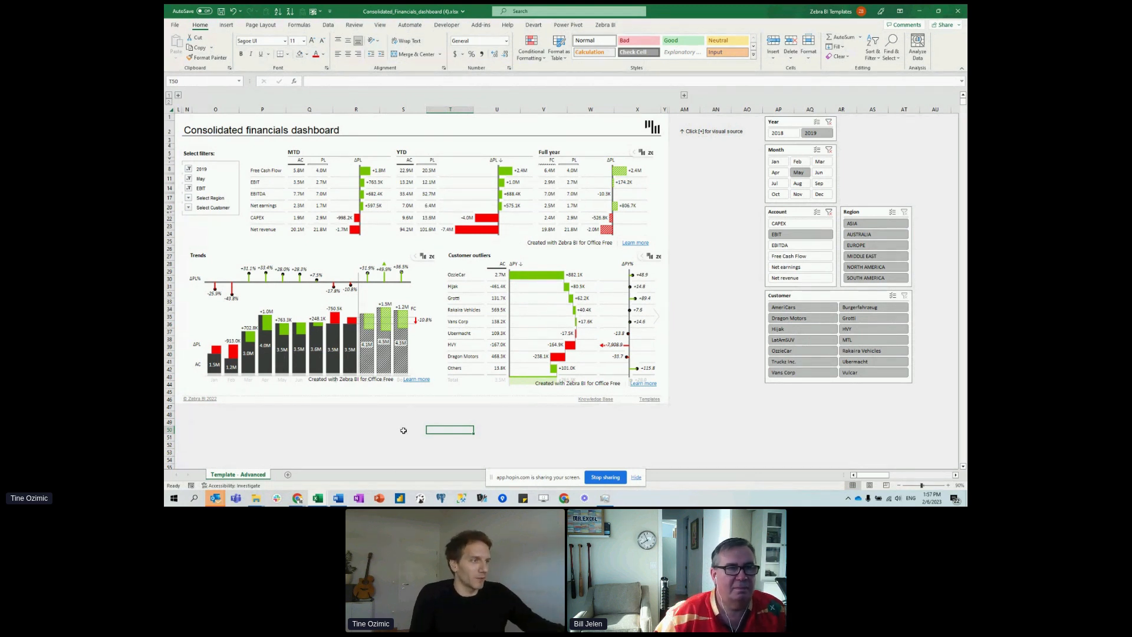
Switch to the Income_statement_multi_level_table workbook and compare the plain table layout with the chart layout of its income statement.
{"action": "mouse_move", "coordinate": [318, 499]}
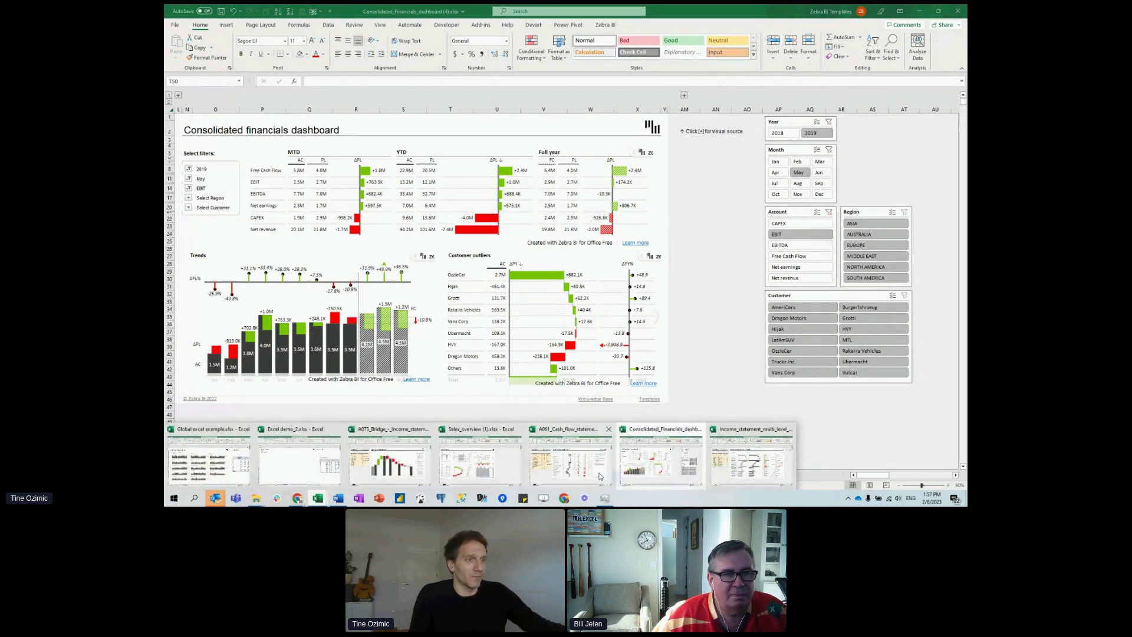
{"action": "left_click", "coordinate": [739, 477]}
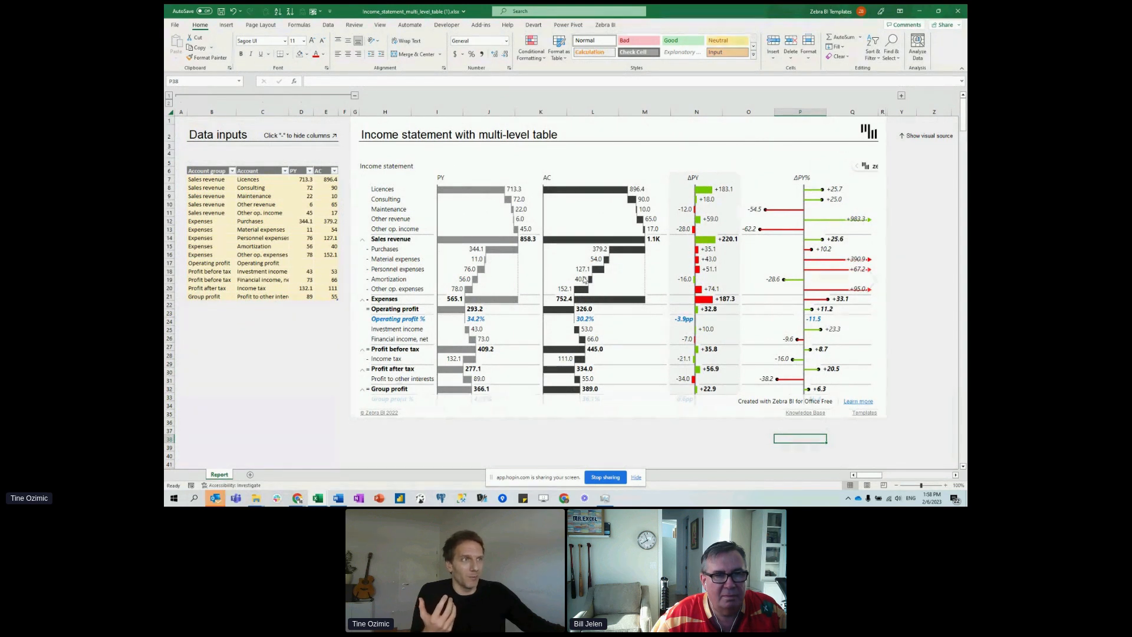
{"action": "left_click", "coordinate": [397, 263]}
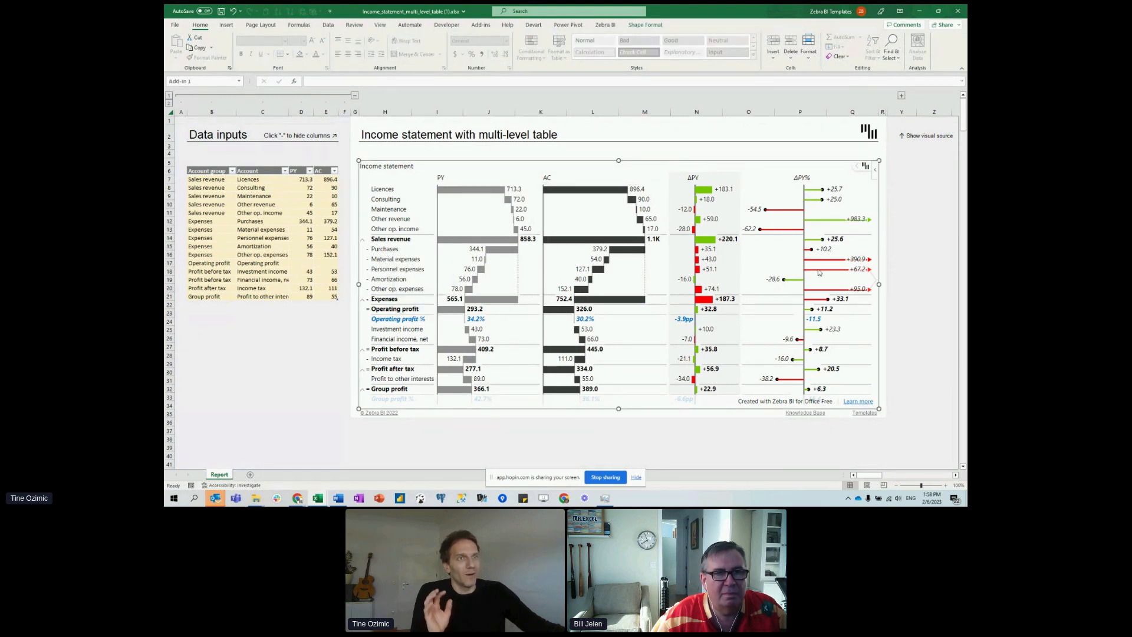
{"action": "left_click", "coordinate": [876, 284]}
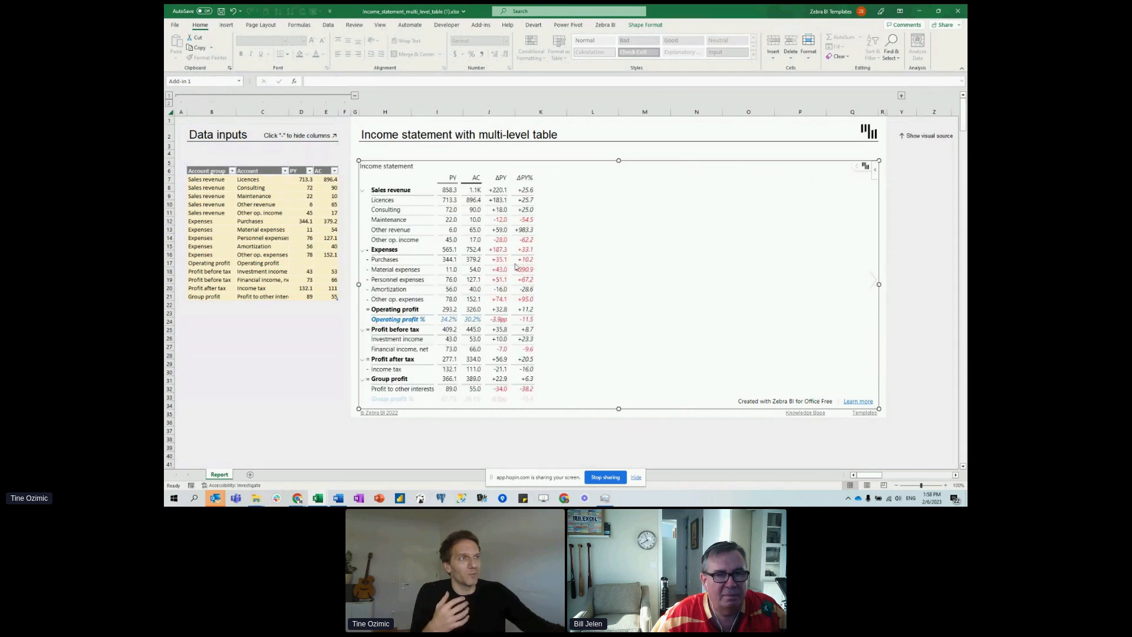
{"action": "left_click", "coordinate": [873, 282]}
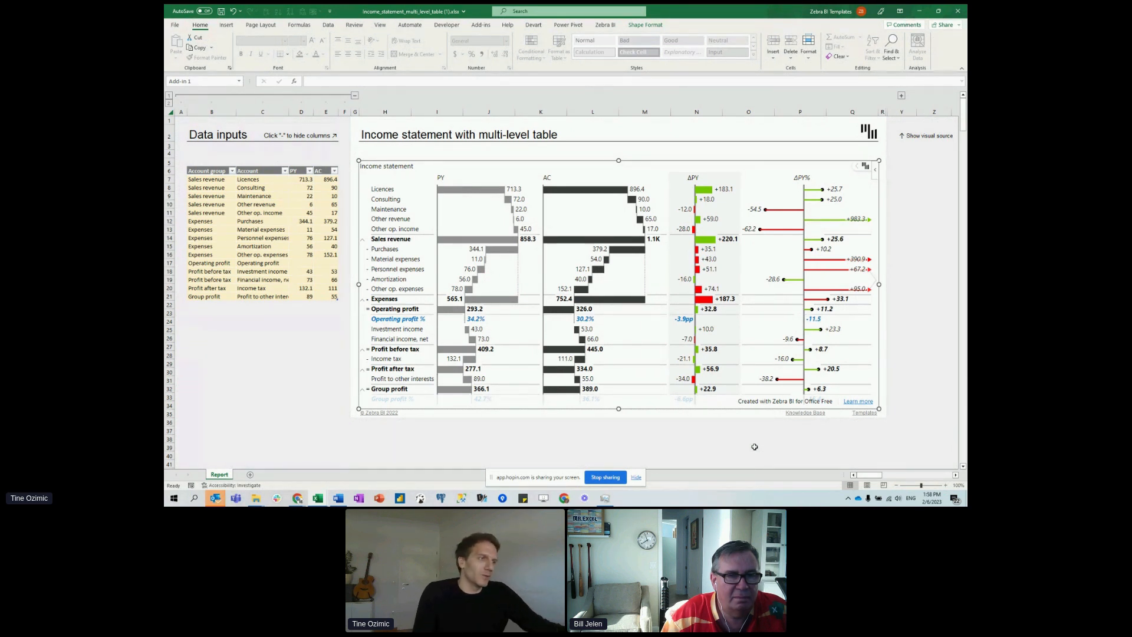
Return to the Global excel example workbook and show its Outro ZBI sheet.
{"action": "mouse_move", "coordinate": [318, 497]}
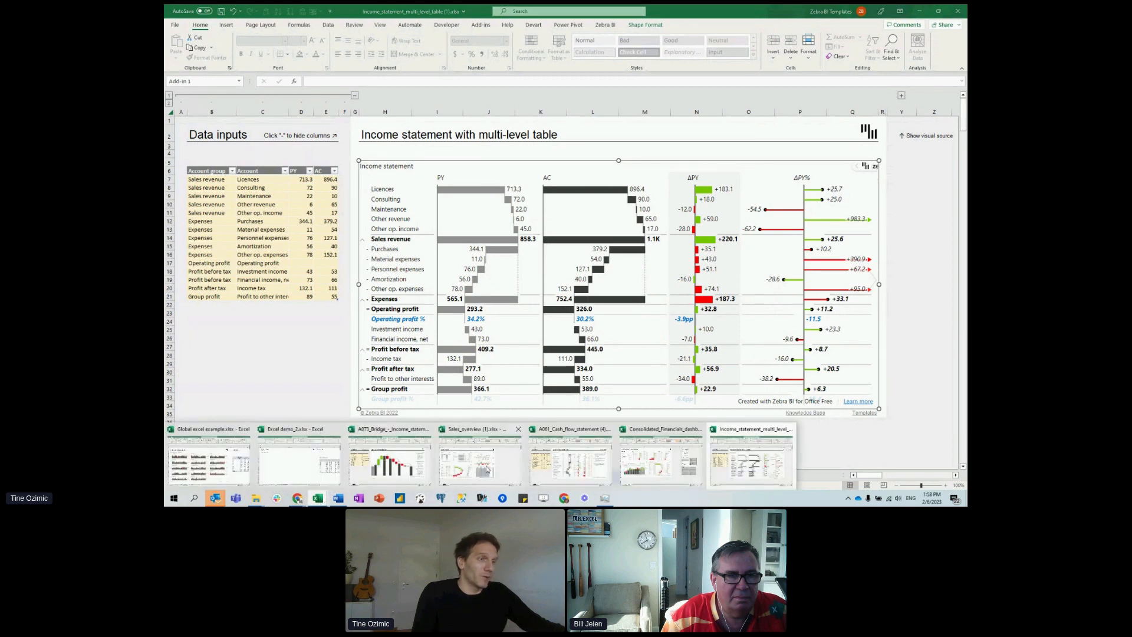
{"action": "mouse_move", "coordinate": [657, 460]}
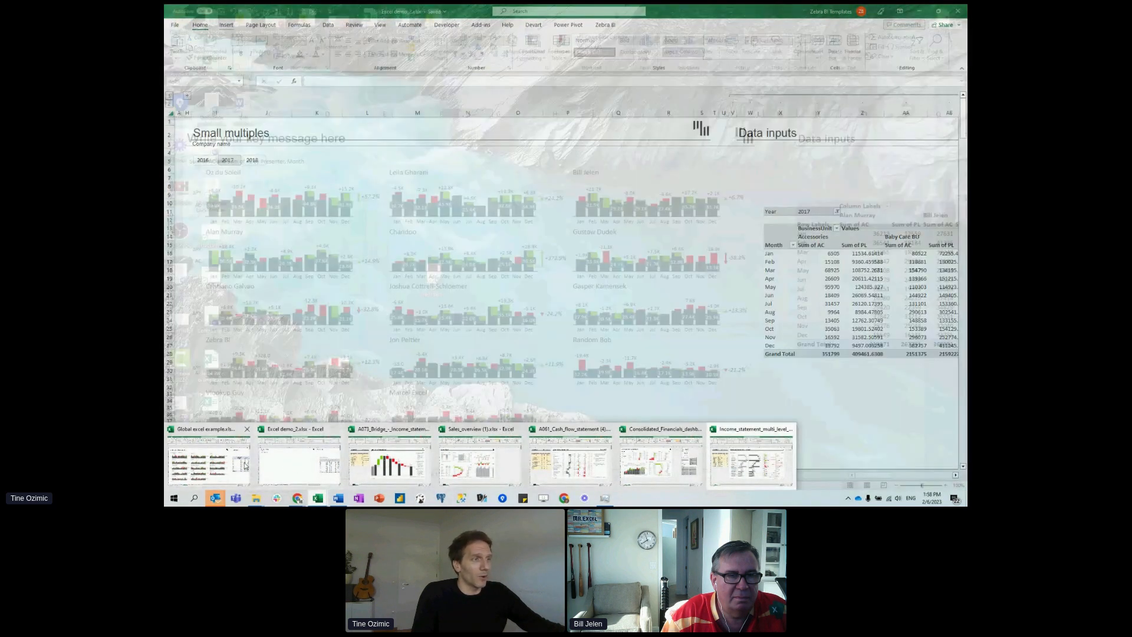
{"action": "left_click", "coordinate": [245, 465]}
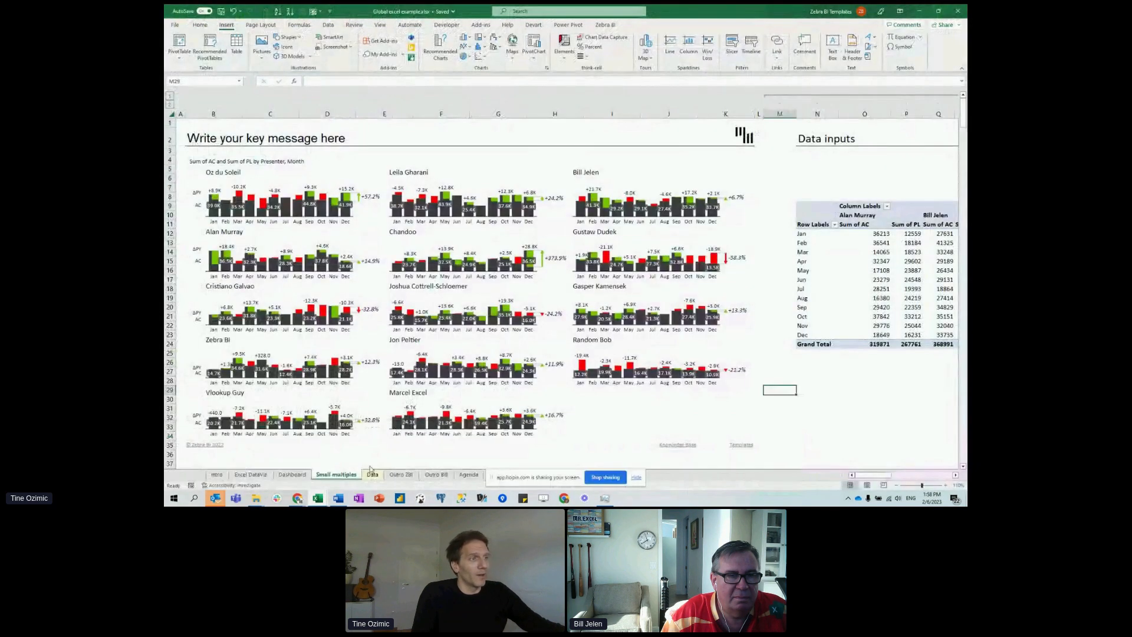
{"action": "left_click", "coordinate": [401, 474]}
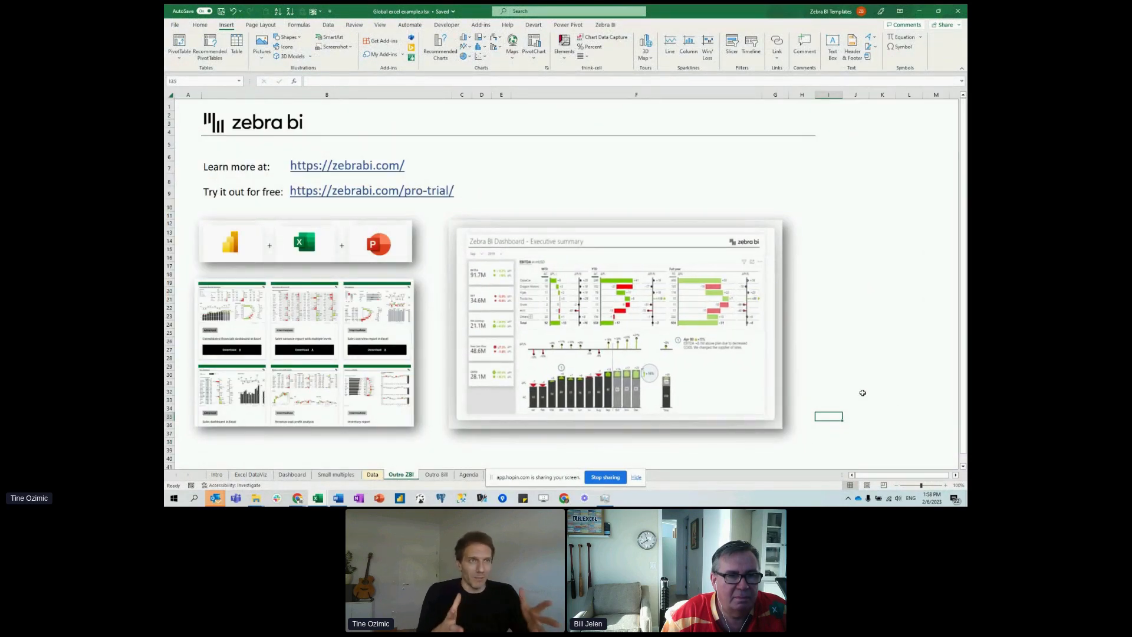
Search the Office Add-ins store for "zebra" and return to the Outro ZBI sheet.
{"action": "left_click", "coordinate": [384, 53]}
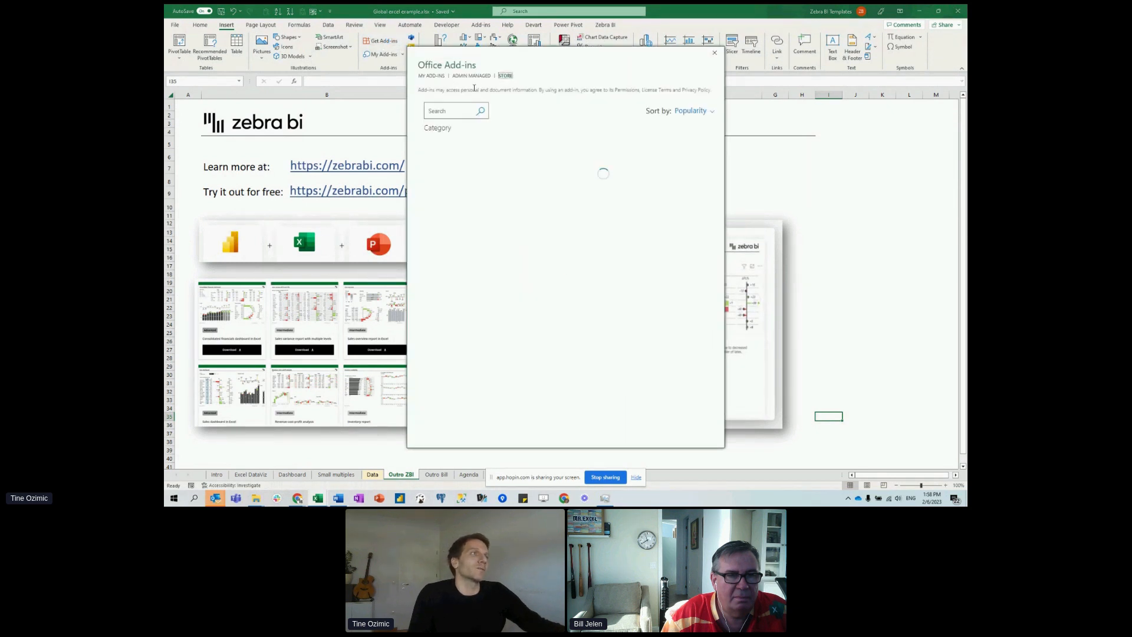
{"action": "left_click", "coordinate": [448, 111]}
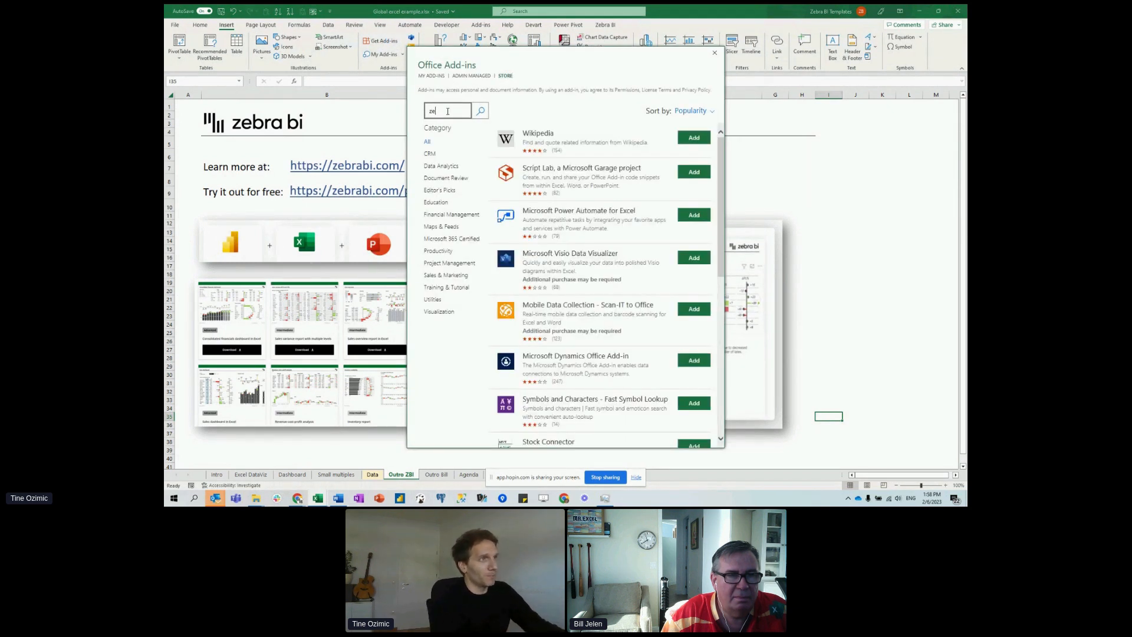
{"action": "key", "text": "Return"}
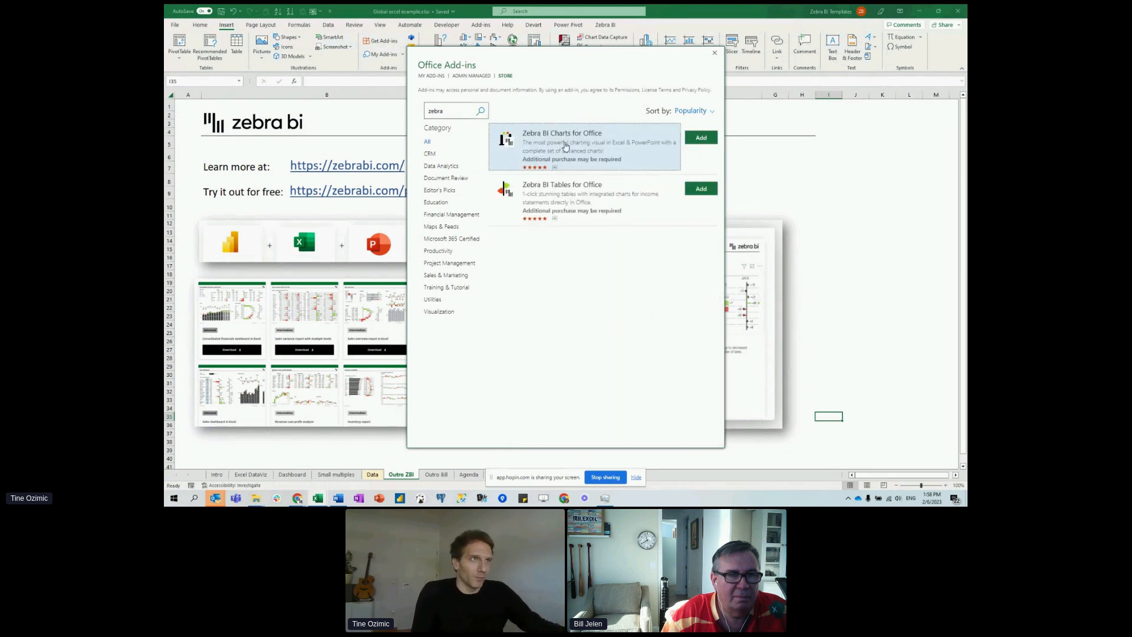
{"action": "left_click", "coordinate": [714, 53]}
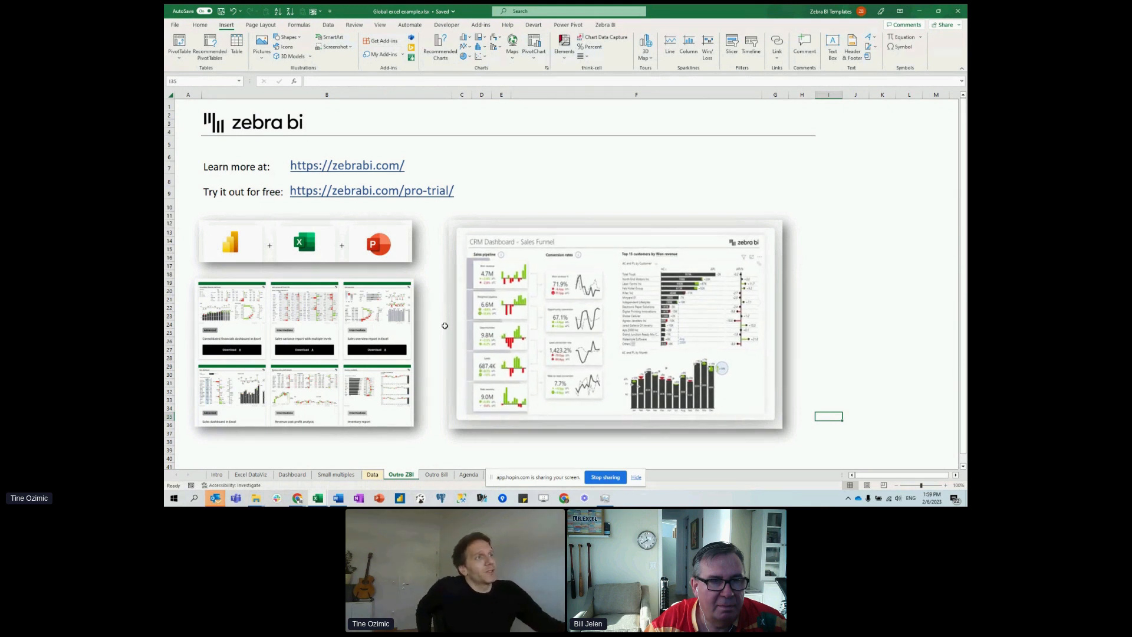
{"action": "left_click", "coordinate": [334, 225]}
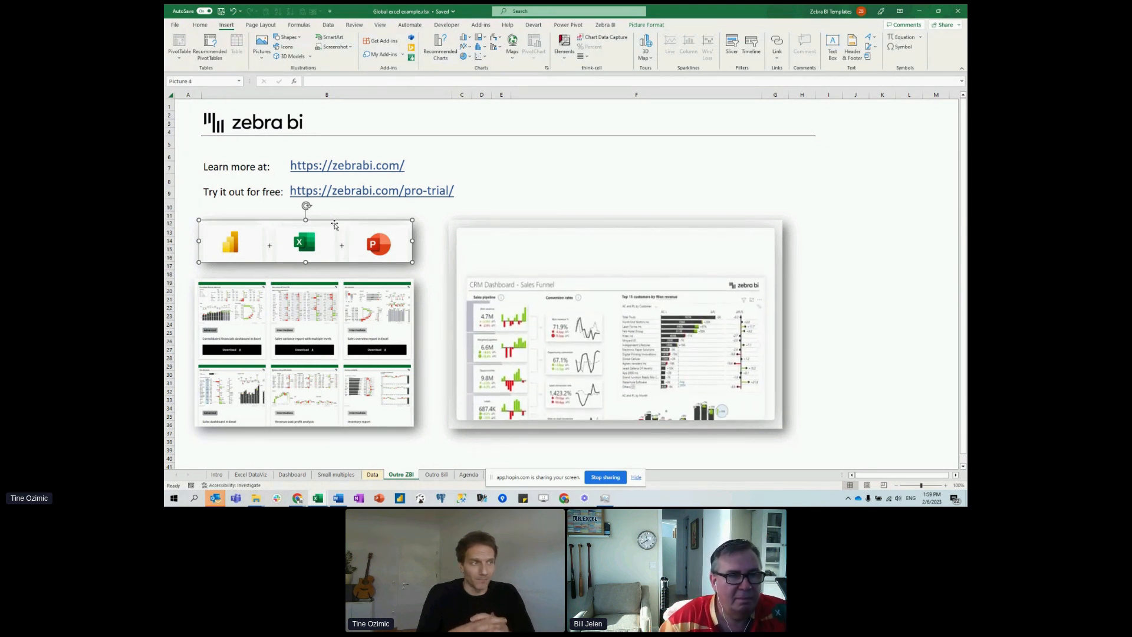
Show the MrExcel outro sheet, browse the Office Add-ins store and search it for "zebra".
{"action": "left_click", "coordinate": [436, 474]}
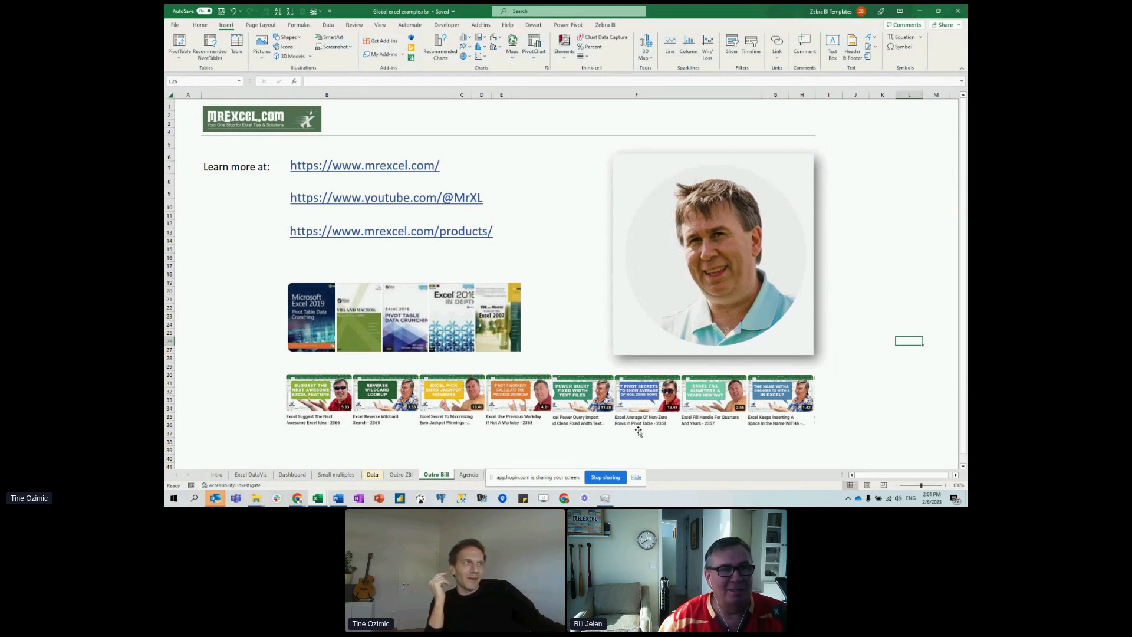
{"action": "left_click", "coordinate": [383, 41]}
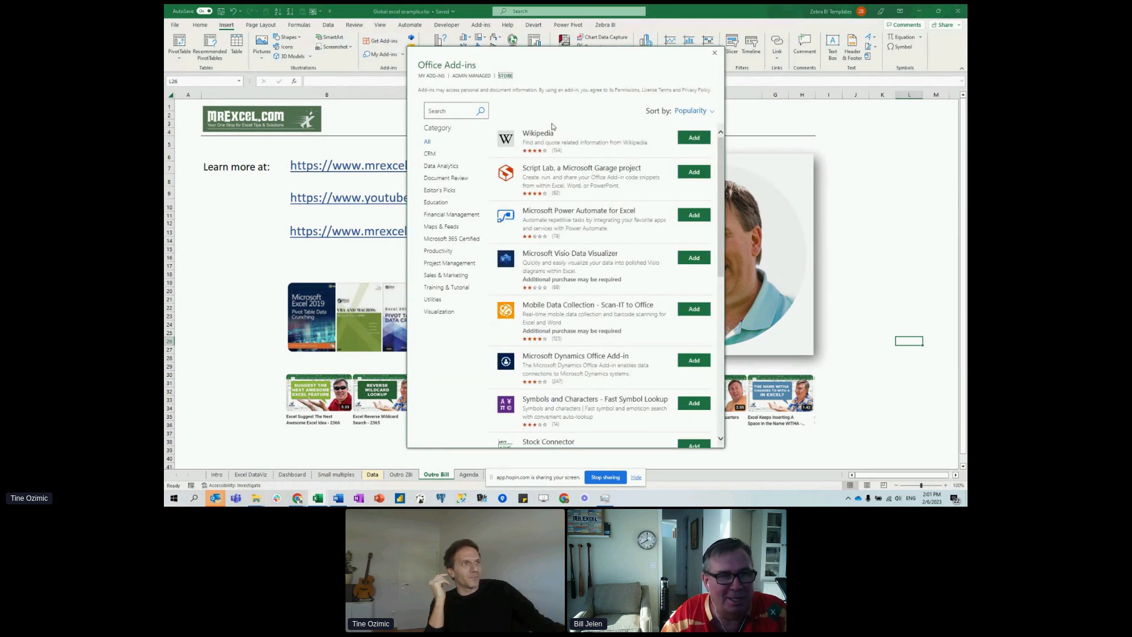
{"action": "left_click", "coordinate": [457, 111]}
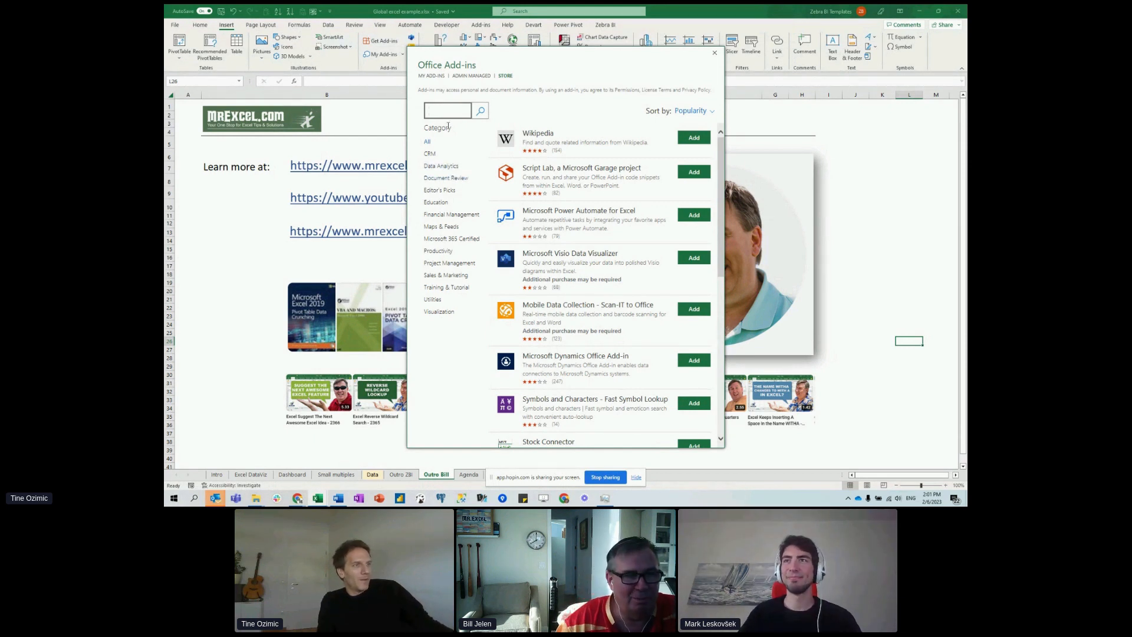
{"action": "type", "text": "ze"}
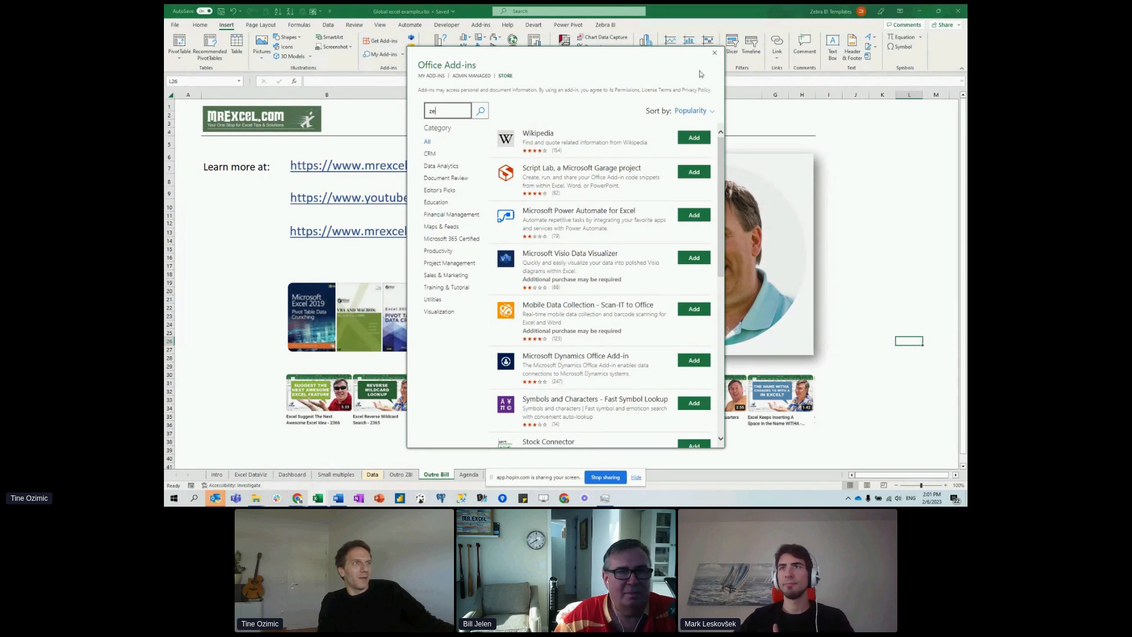
{"action": "scroll", "coordinate": [577, 195], "scroll_direction": "down", "scroll_amount": 5}
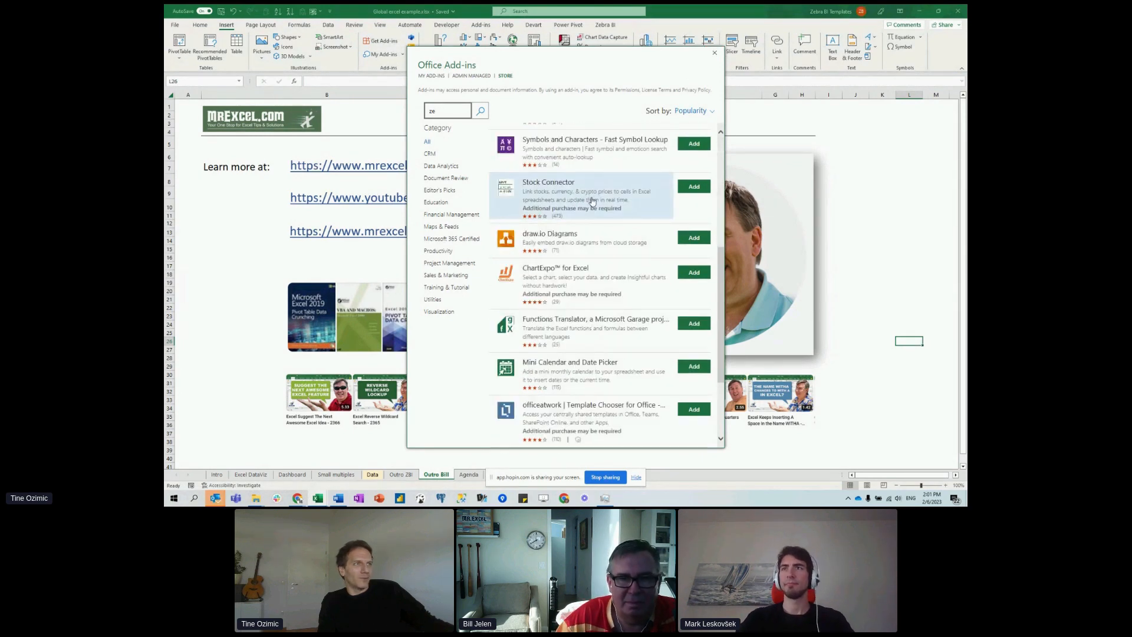
{"action": "scroll", "coordinate": [595, 203], "scroll_direction": "down", "scroll_amount": 3}
{"action": "scroll", "coordinate": [594, 204], "scroll_direction": "down", "scroll_amount": 5}
{"action": "scroll", "coordinate": [565, 221], "scroll_direction": "up", "scroll_amount": 2}
{"action": "scroll", "coordinate": [565, 222], "scroll_direction": "up", "scroll_amount": 10}
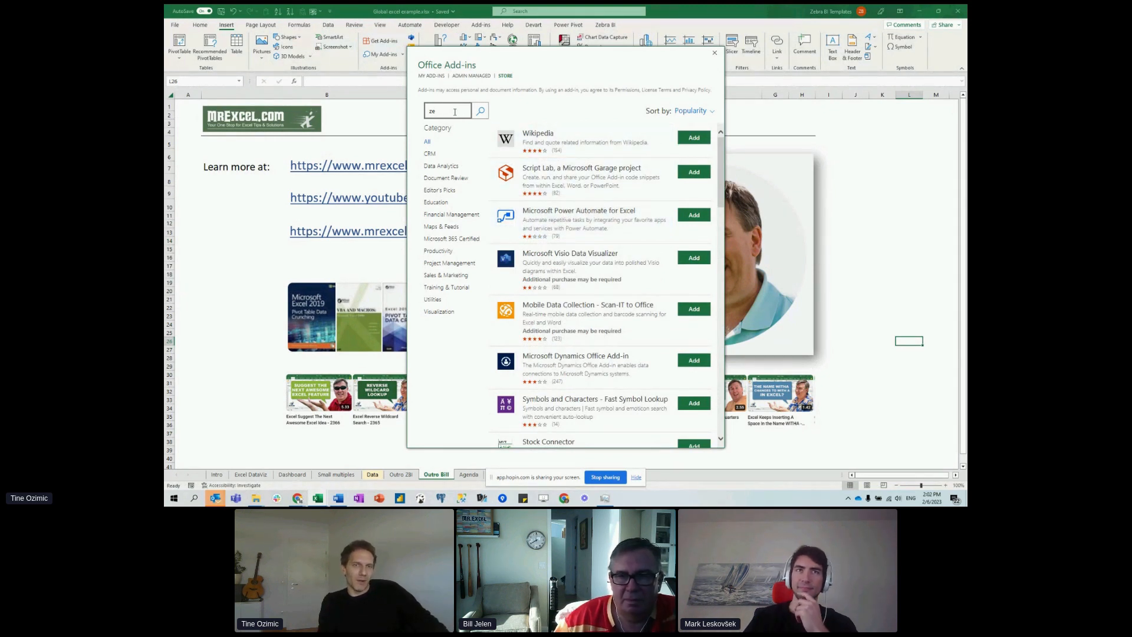
{"action": "type", "text": "bra"}
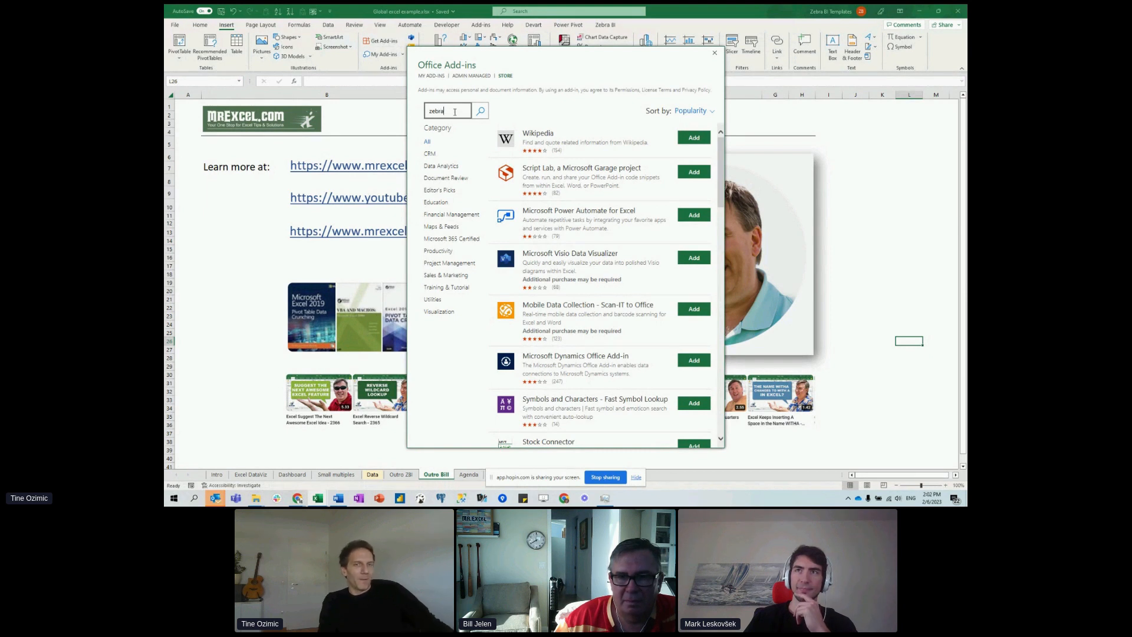
{"action": "key", "text": "Return"}
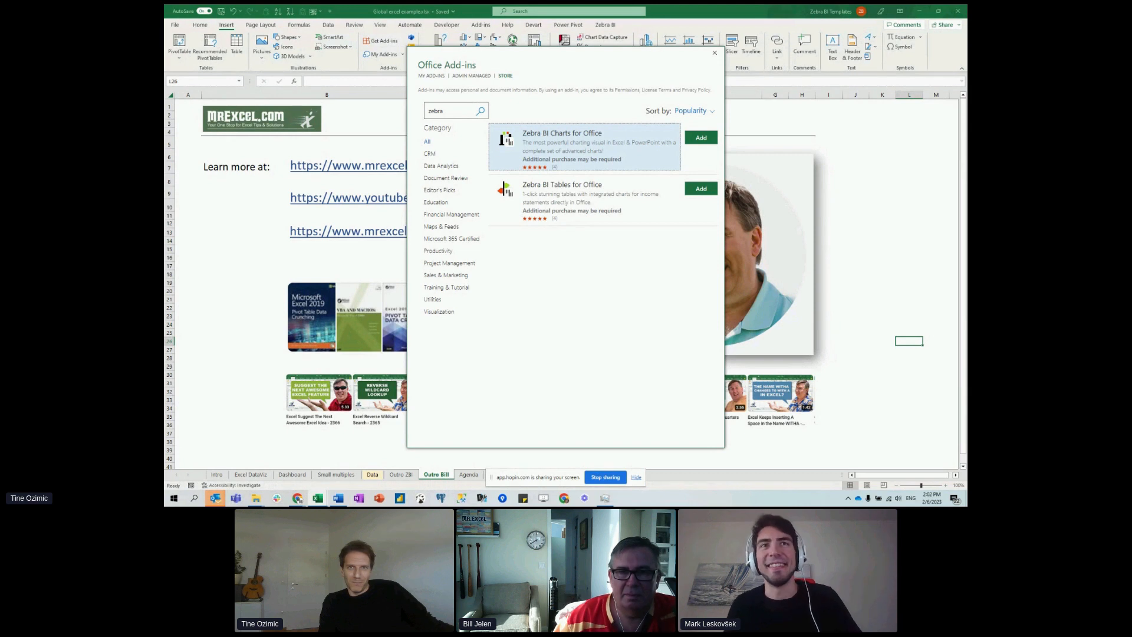
{"action": "left_click", "coordinate": [714, 52]}
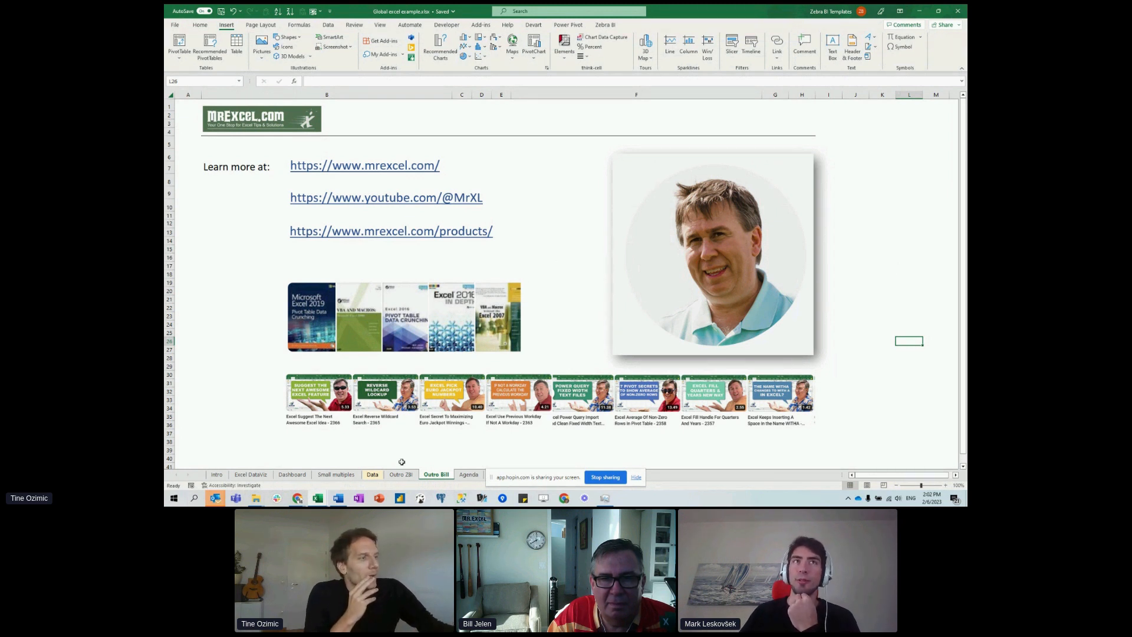
Return to the Dashboard sheet and point out its monthly AC and PL chart and the AC and PL by Presenter table.
{"action": "left_click", "coordinate": [292, 474]}
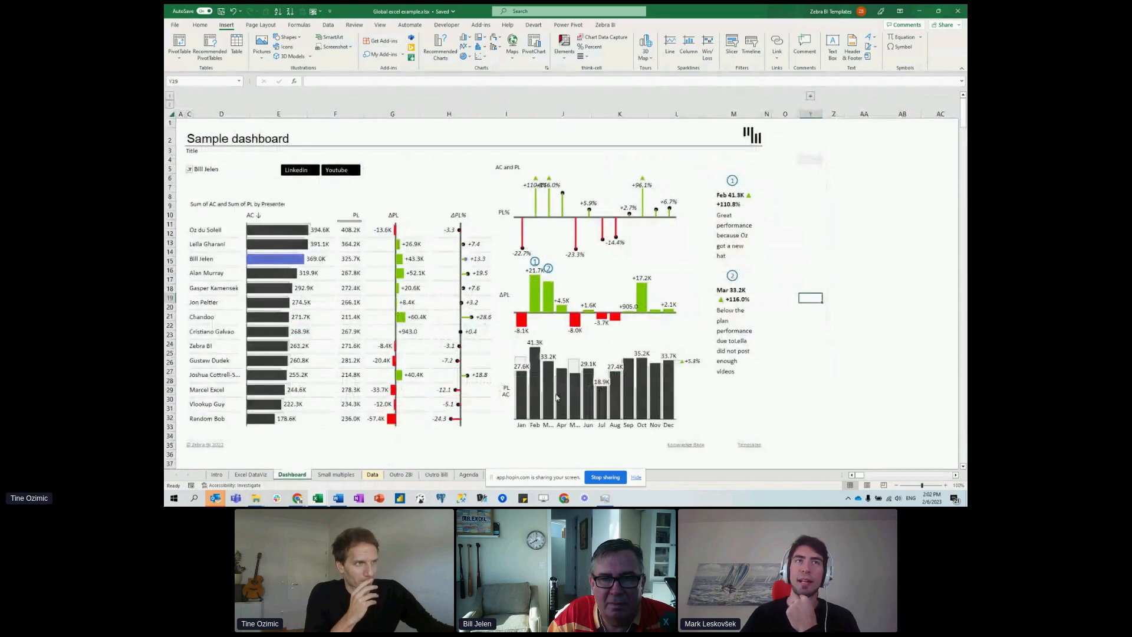
{"action": "left_click", "coordinate": [622, 166]}
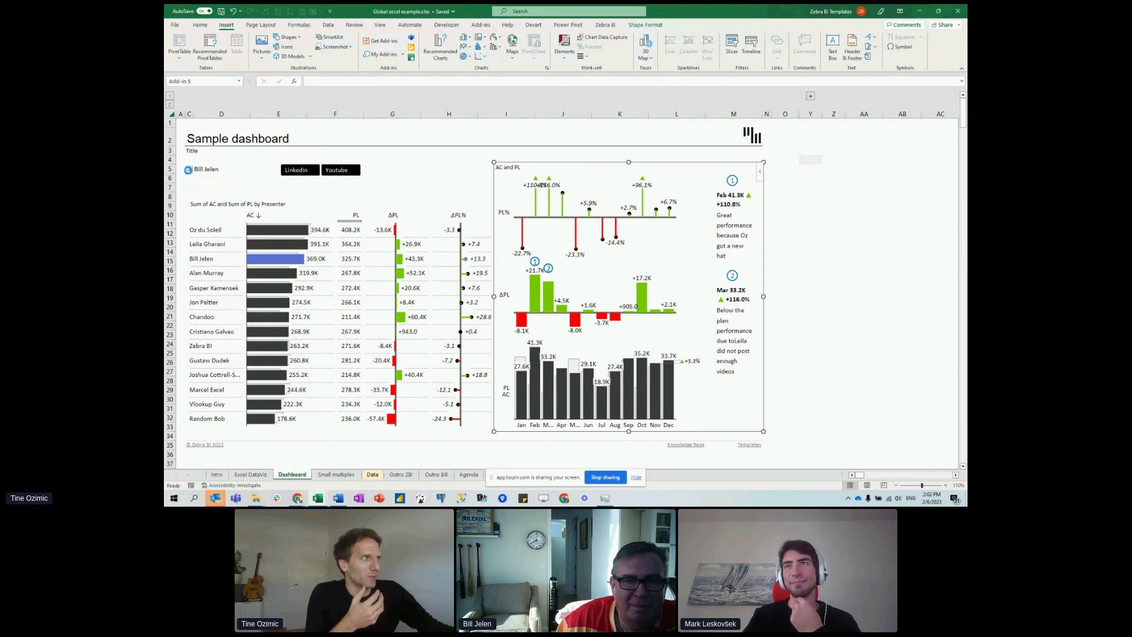
{"action": "left_click", "coordinate": [189, 171]}
{"action": "left_click", "coordinate": [321, 194]}
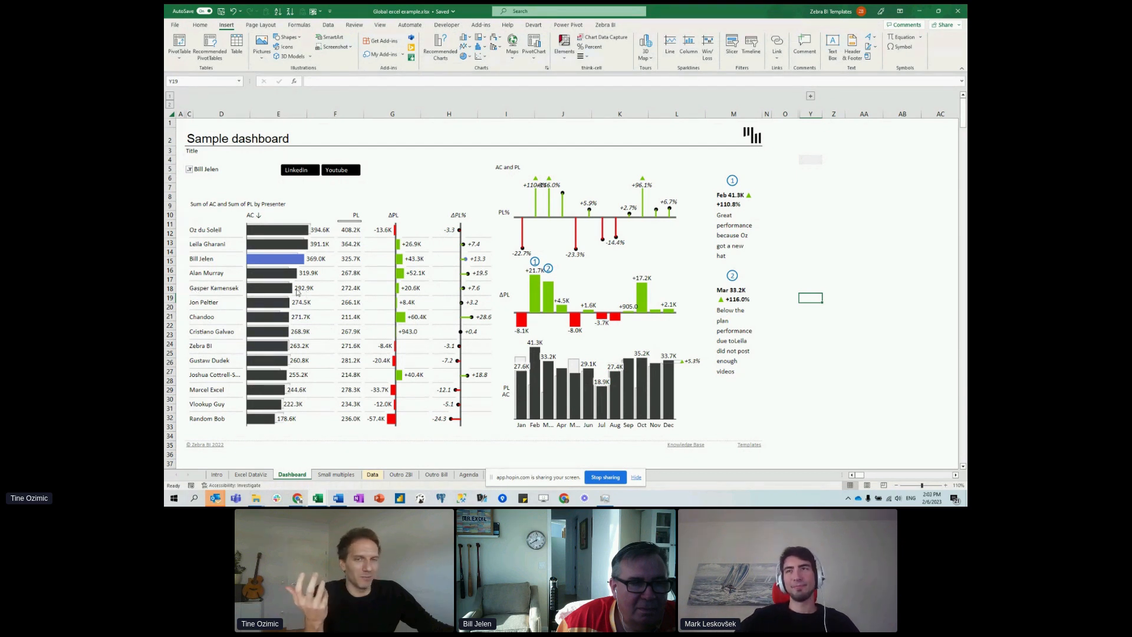
{"action": "left_click", "coordinate": [356, 204]}
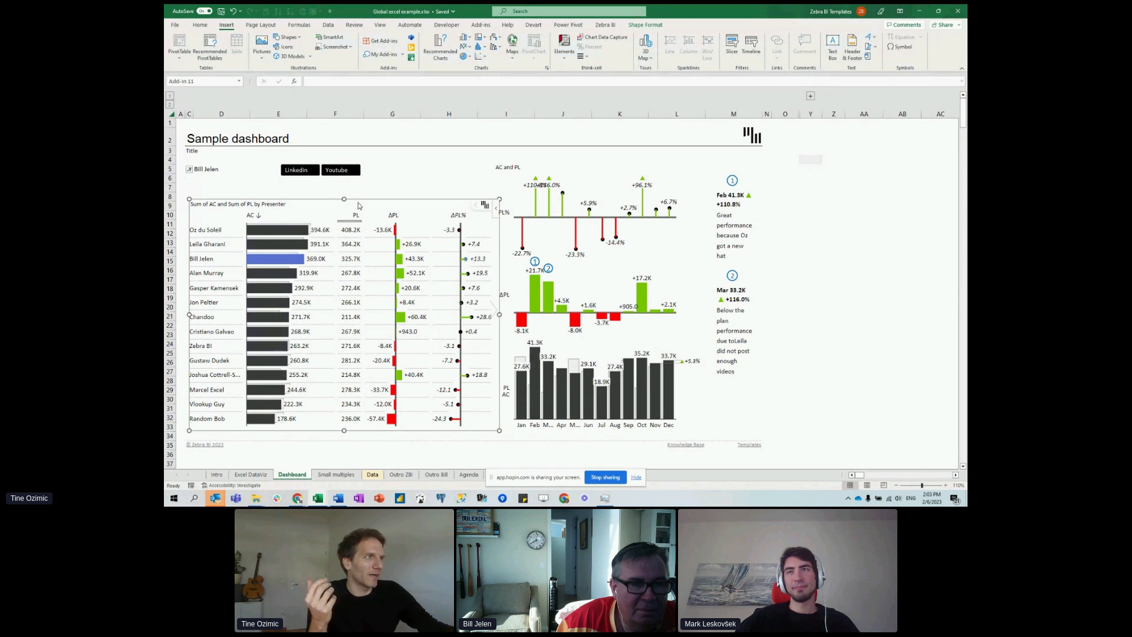